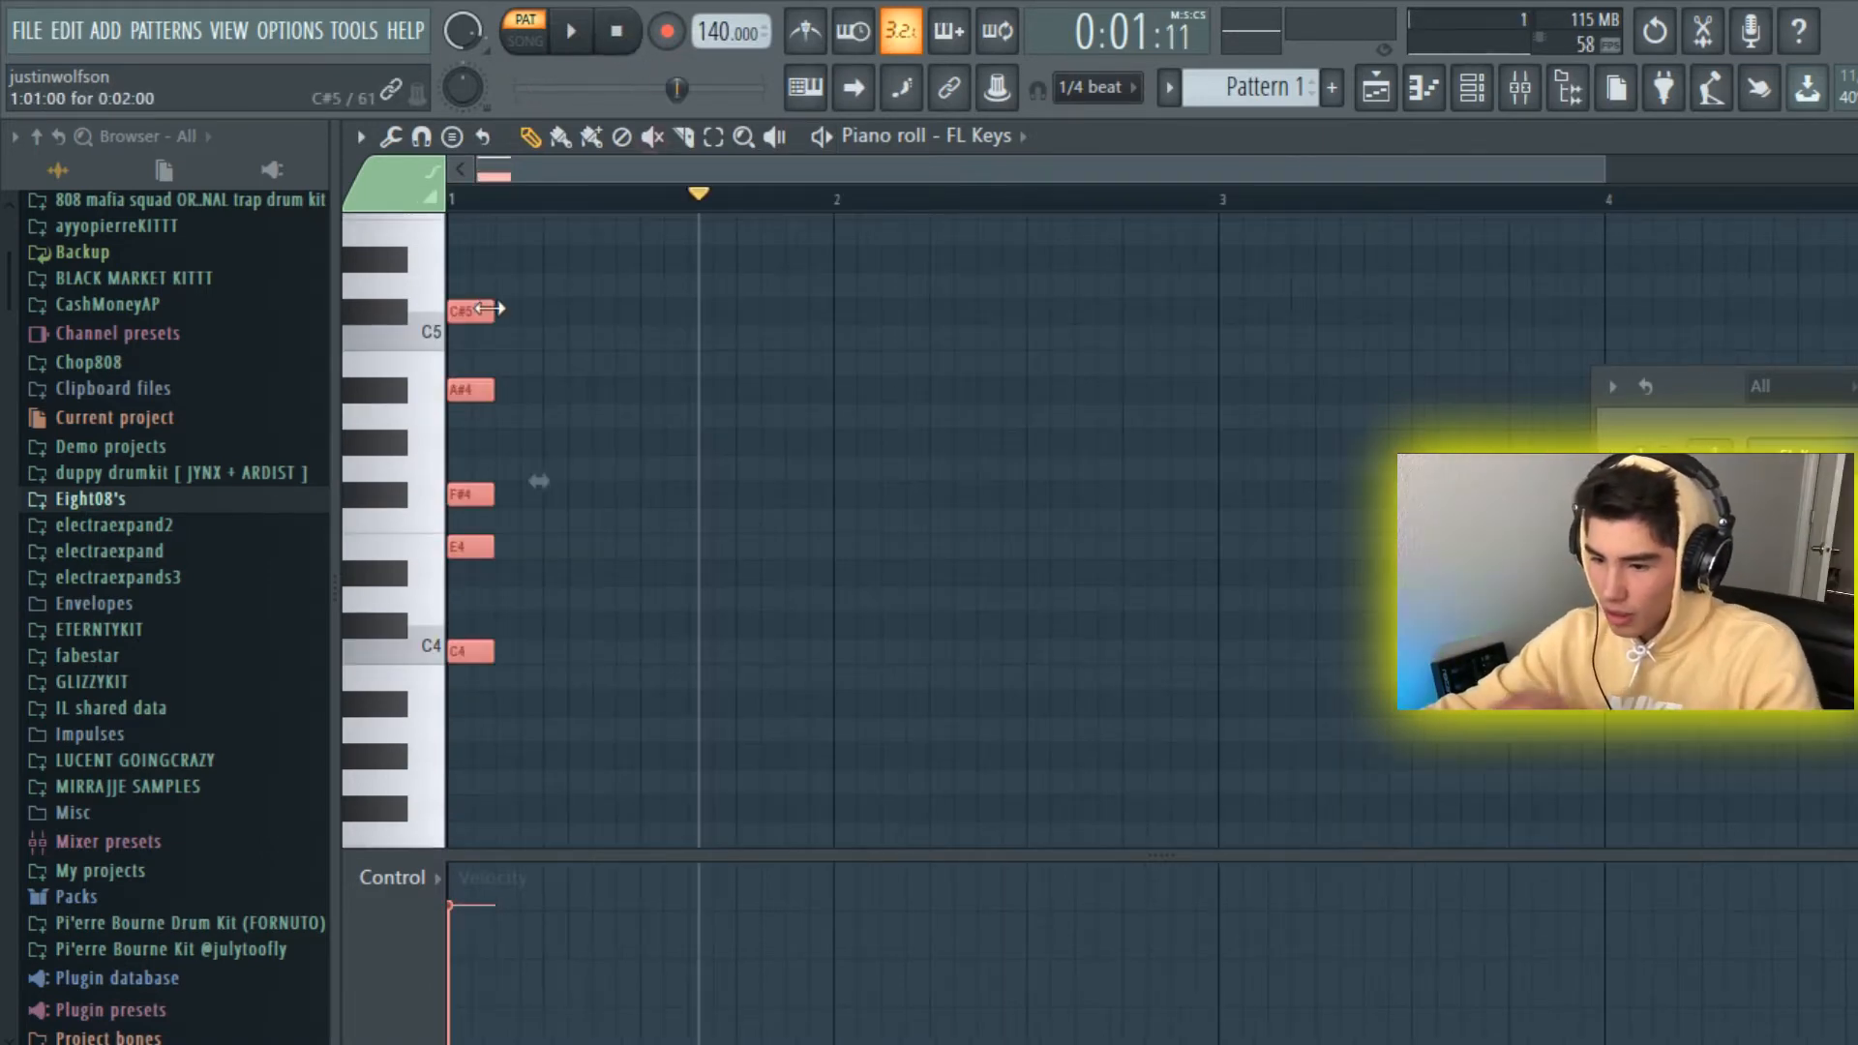
# Step: Stretch the stamped C4, E4, F#4, A#4 and C#5 notes so they last four bars, ending at bar 5
pyautogui.moveTo(489, 309); pyautogui.dragTo(1603, 388)
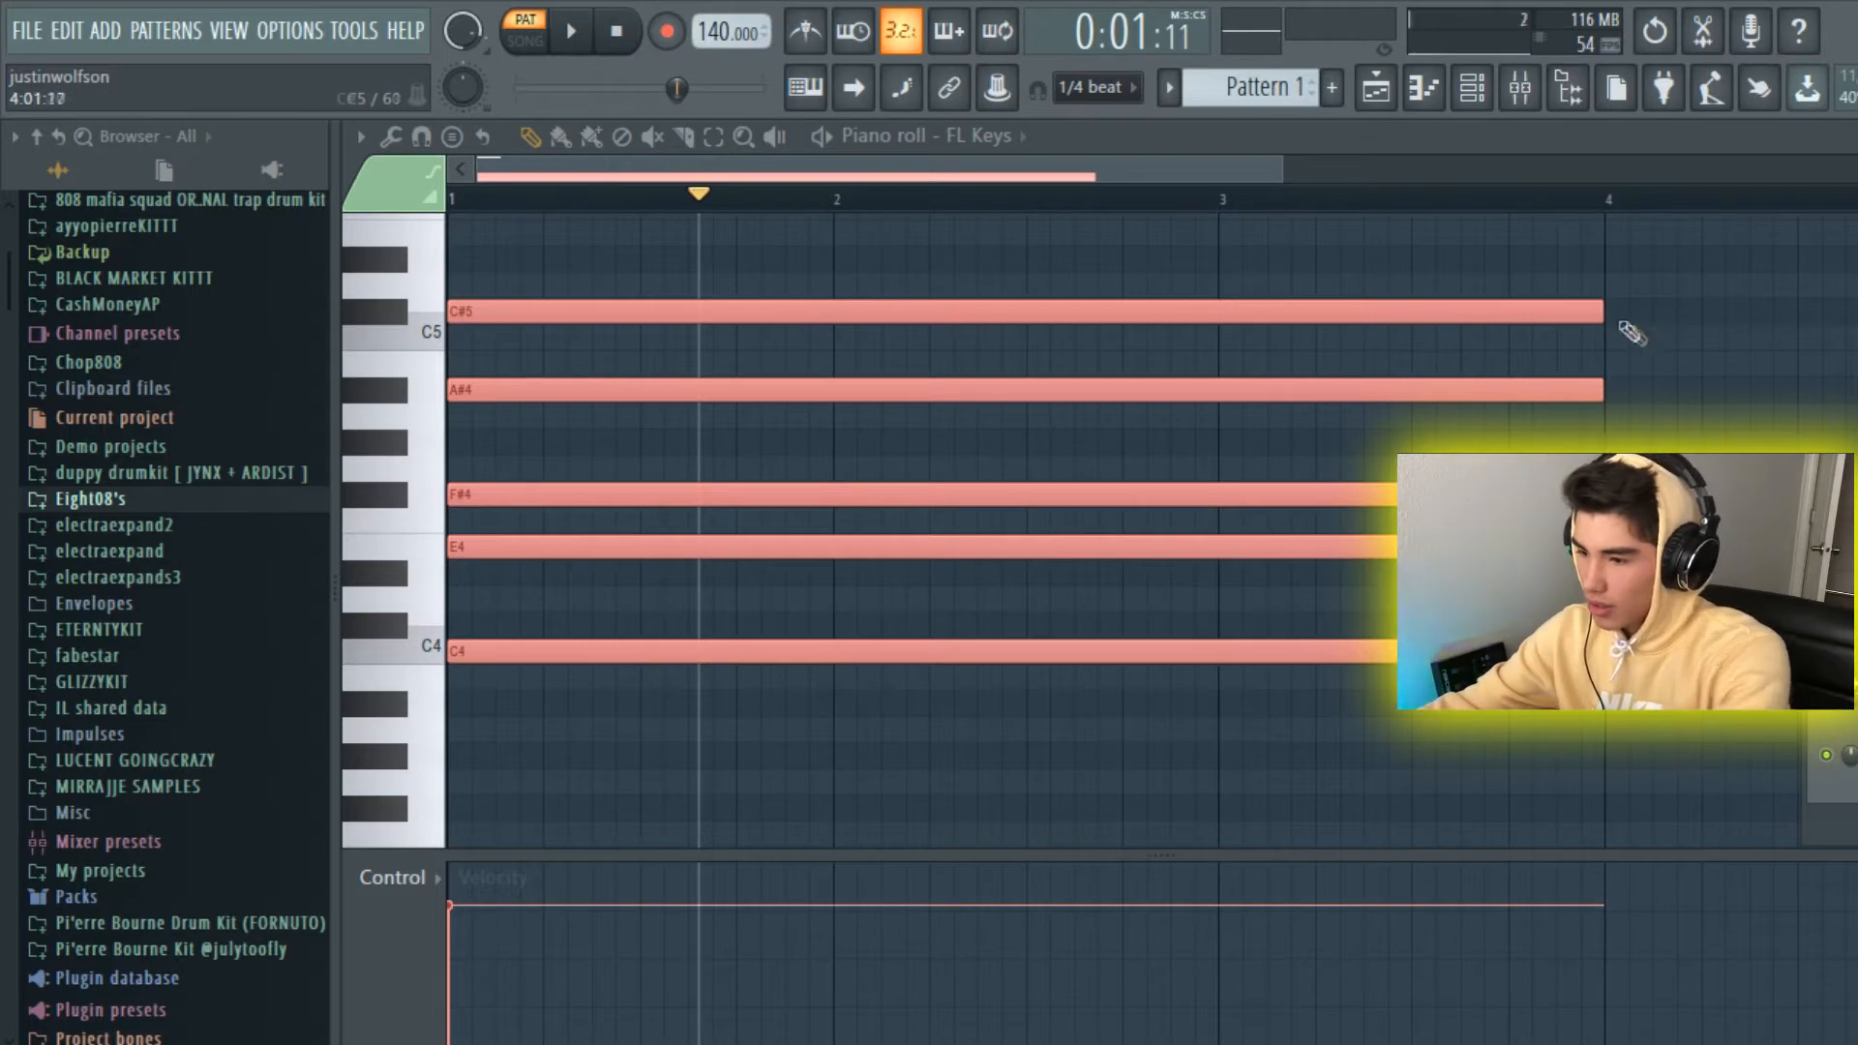
pyautogui.moveTo(1601, 310); pyautogui.dragTo(1217, 319)
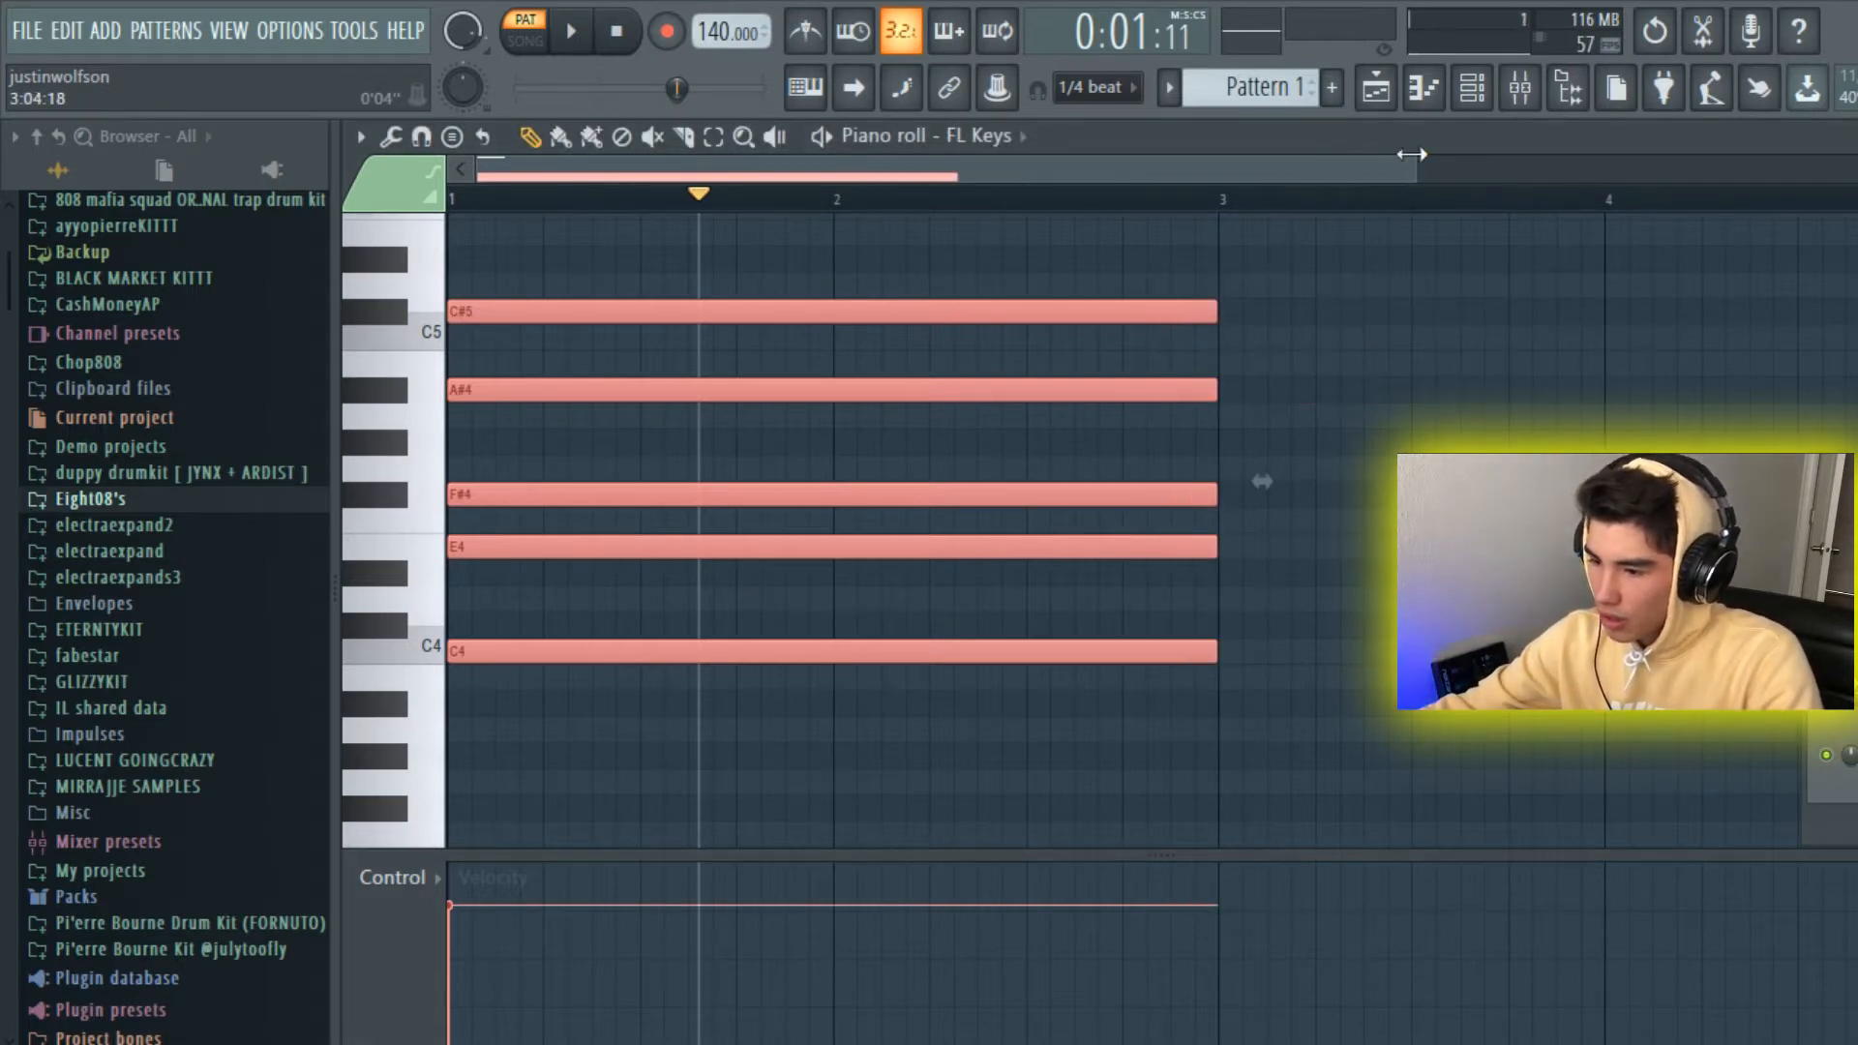
pyautogui.moveTo(1411, 154); pyautogui.dragTo(1819, 156)
pyautogui.moveTo(966, 328); pyautogui.dragTo(1470, 330)
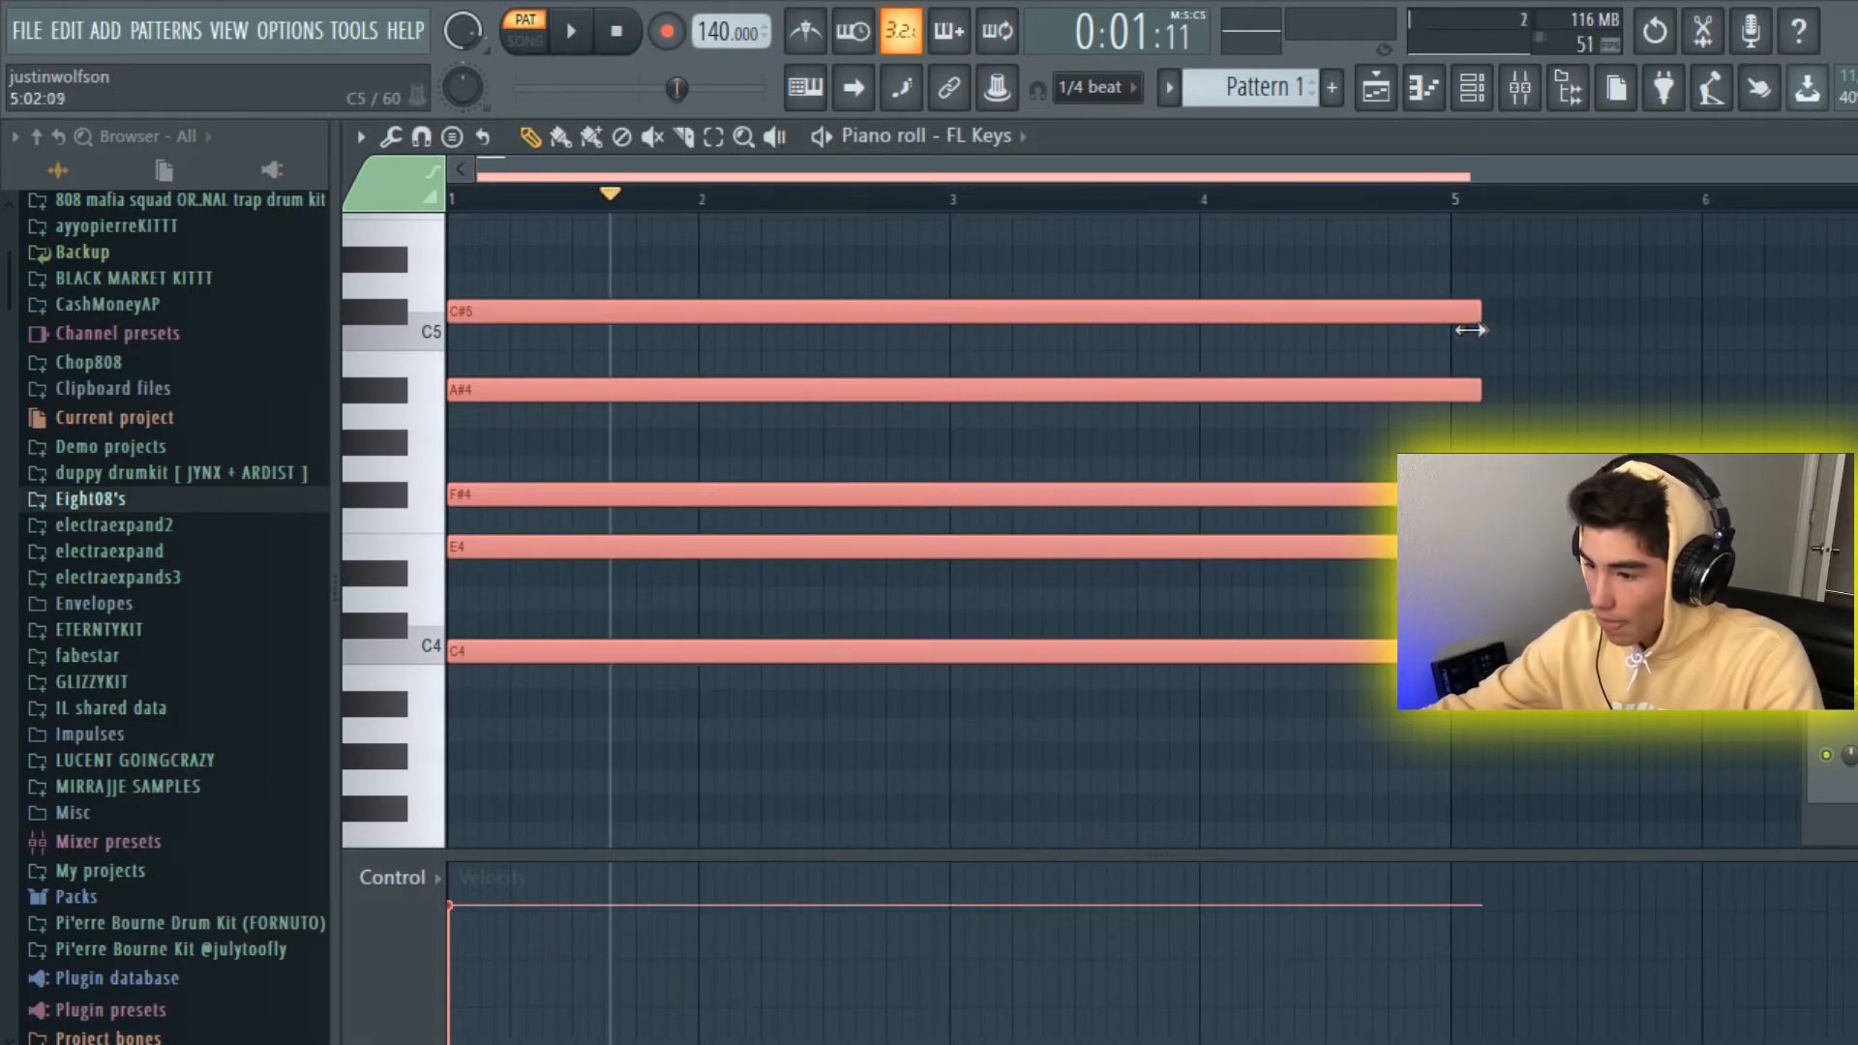
pyautogui.click(1393, 286)
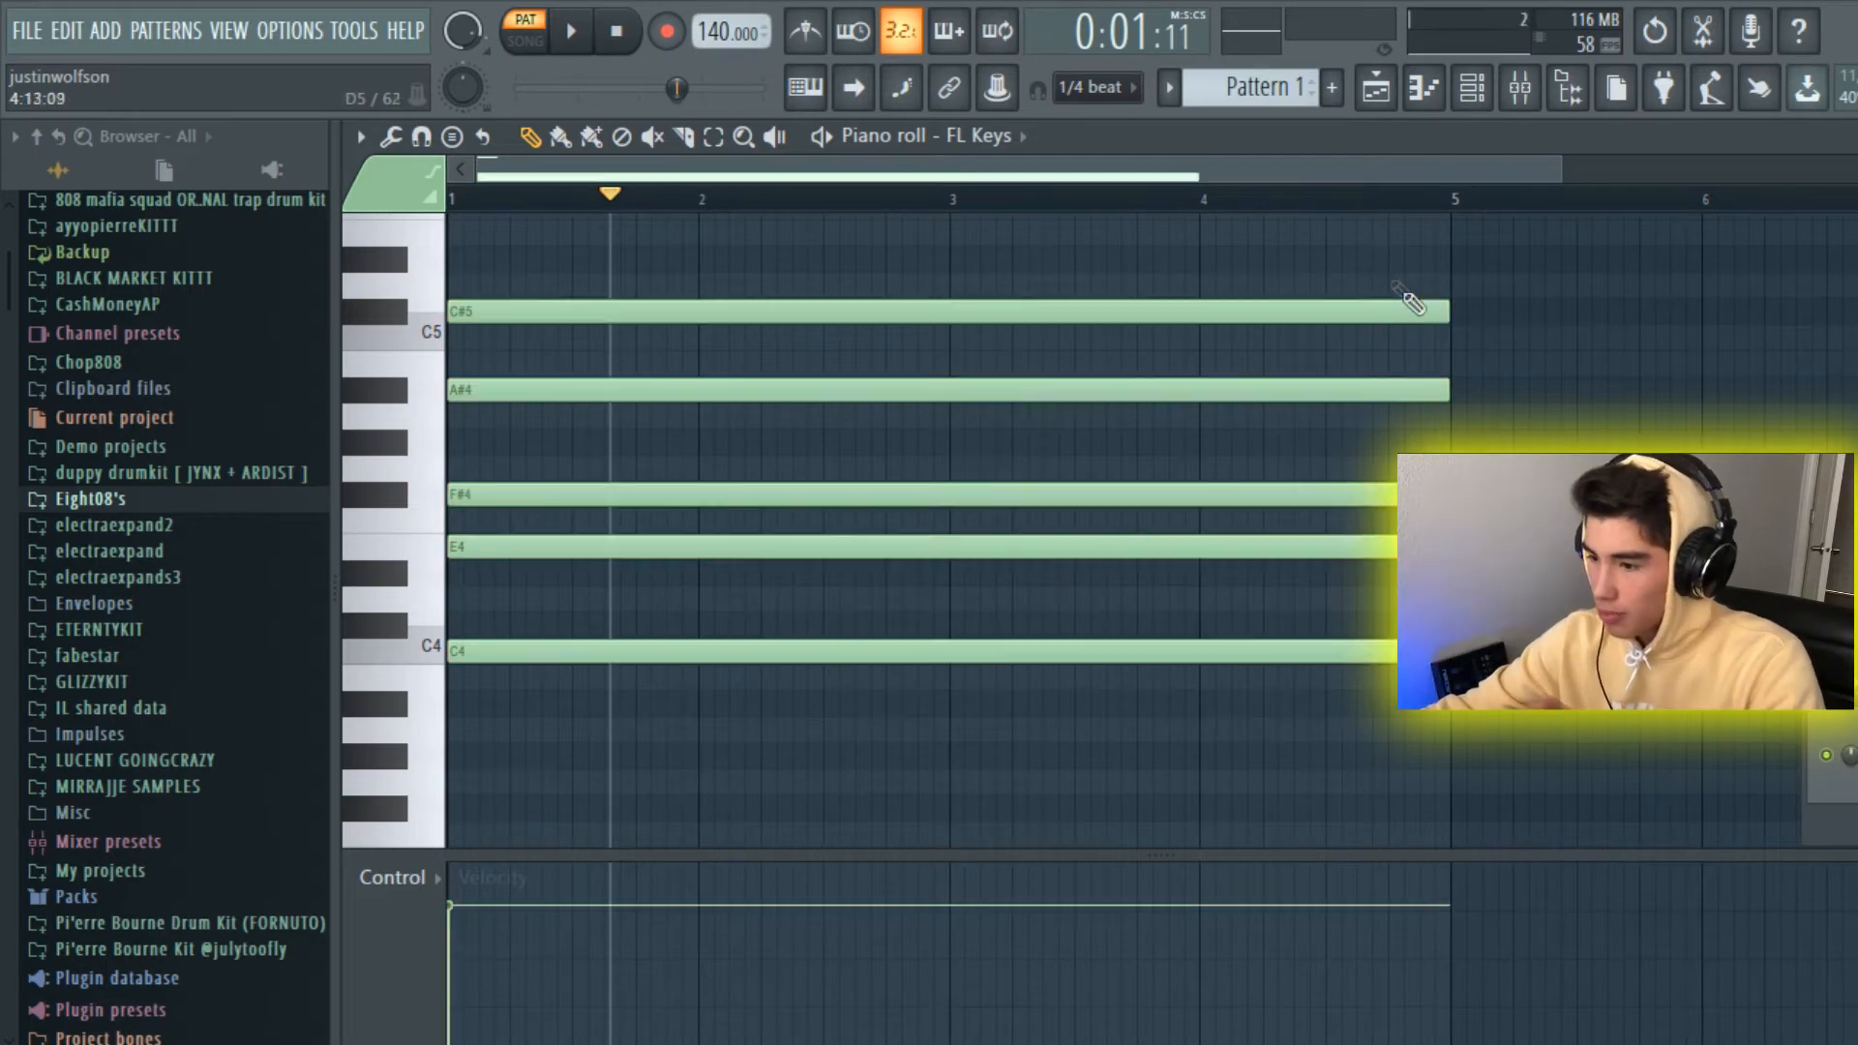
# Step: Duplicate the four-bar stack of notes and transpose the copy up one octave
pyautogui.scroll(2, 1451, 367)
pyautogui.hotkey('ctrl', 'b')
pyautogui.moveTo(1200, 467); pyautogui.dragTo(219, 459)
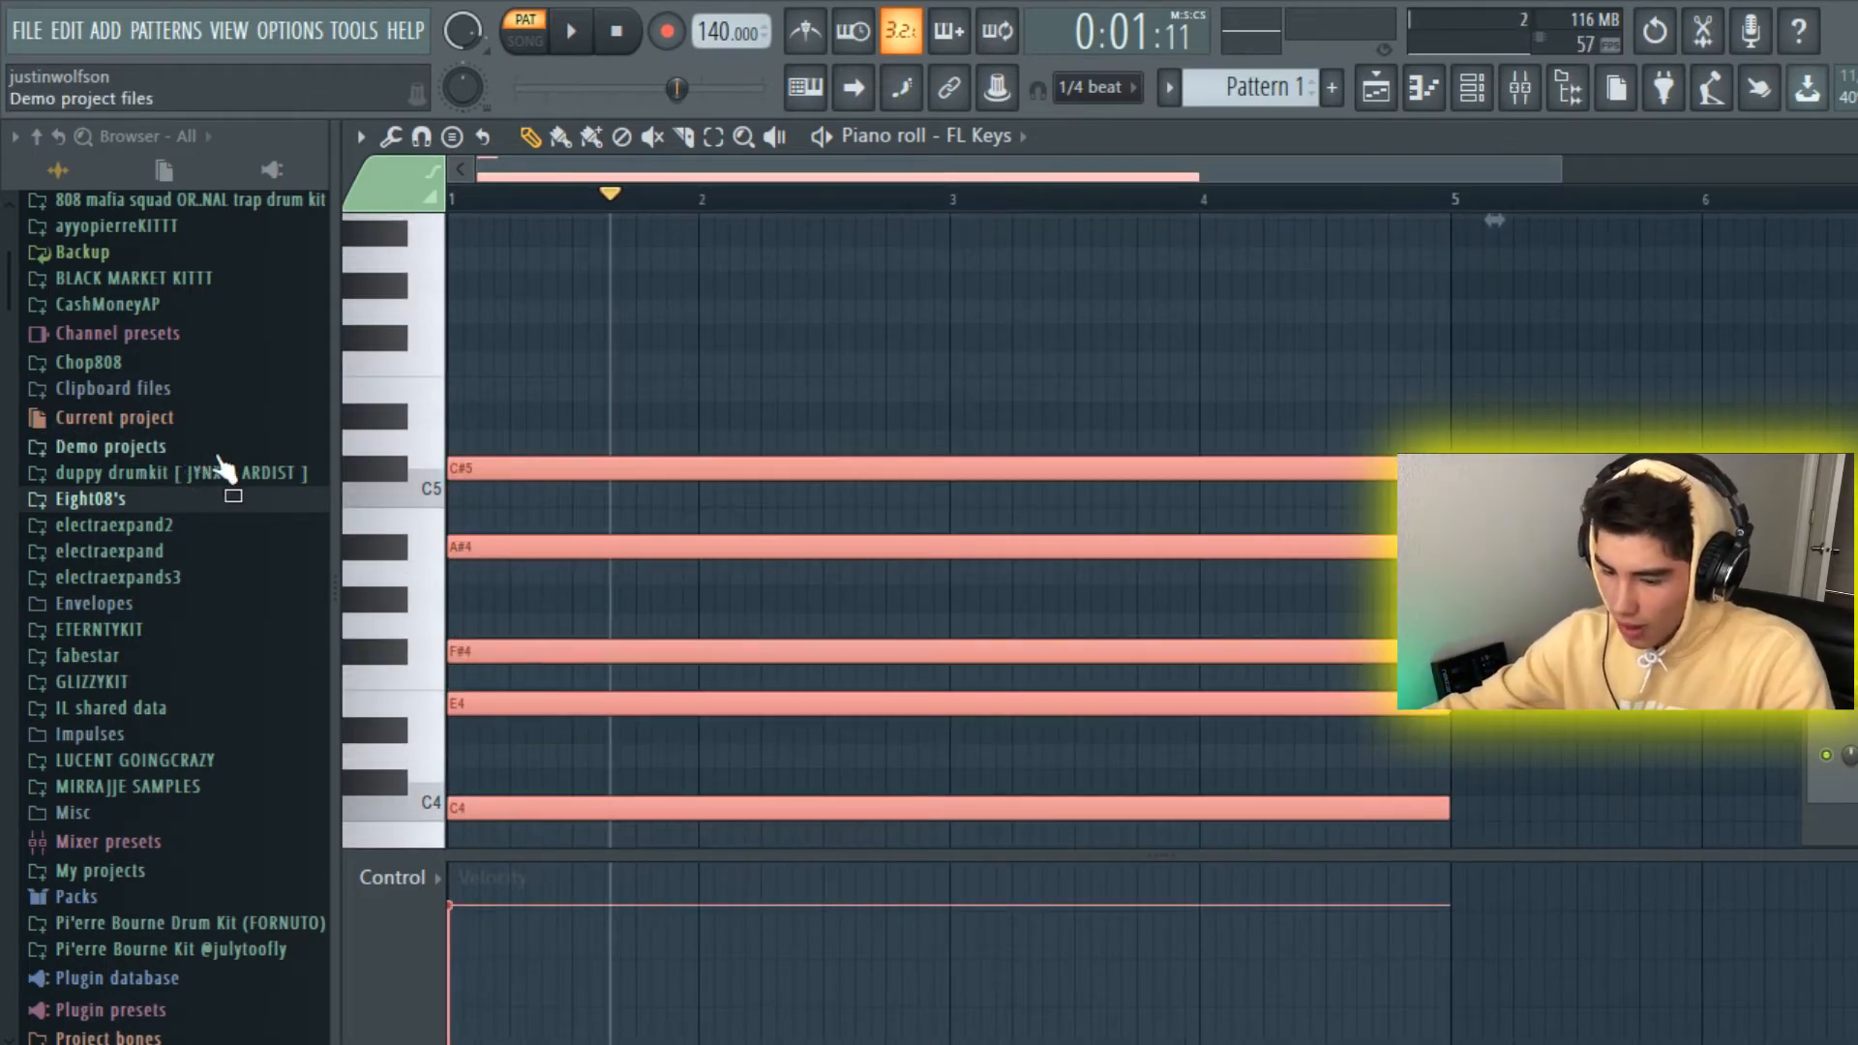
pyautogui.hotkey('ctrl', 'Up')
pyautogui.scroll(-3, 542, 571)
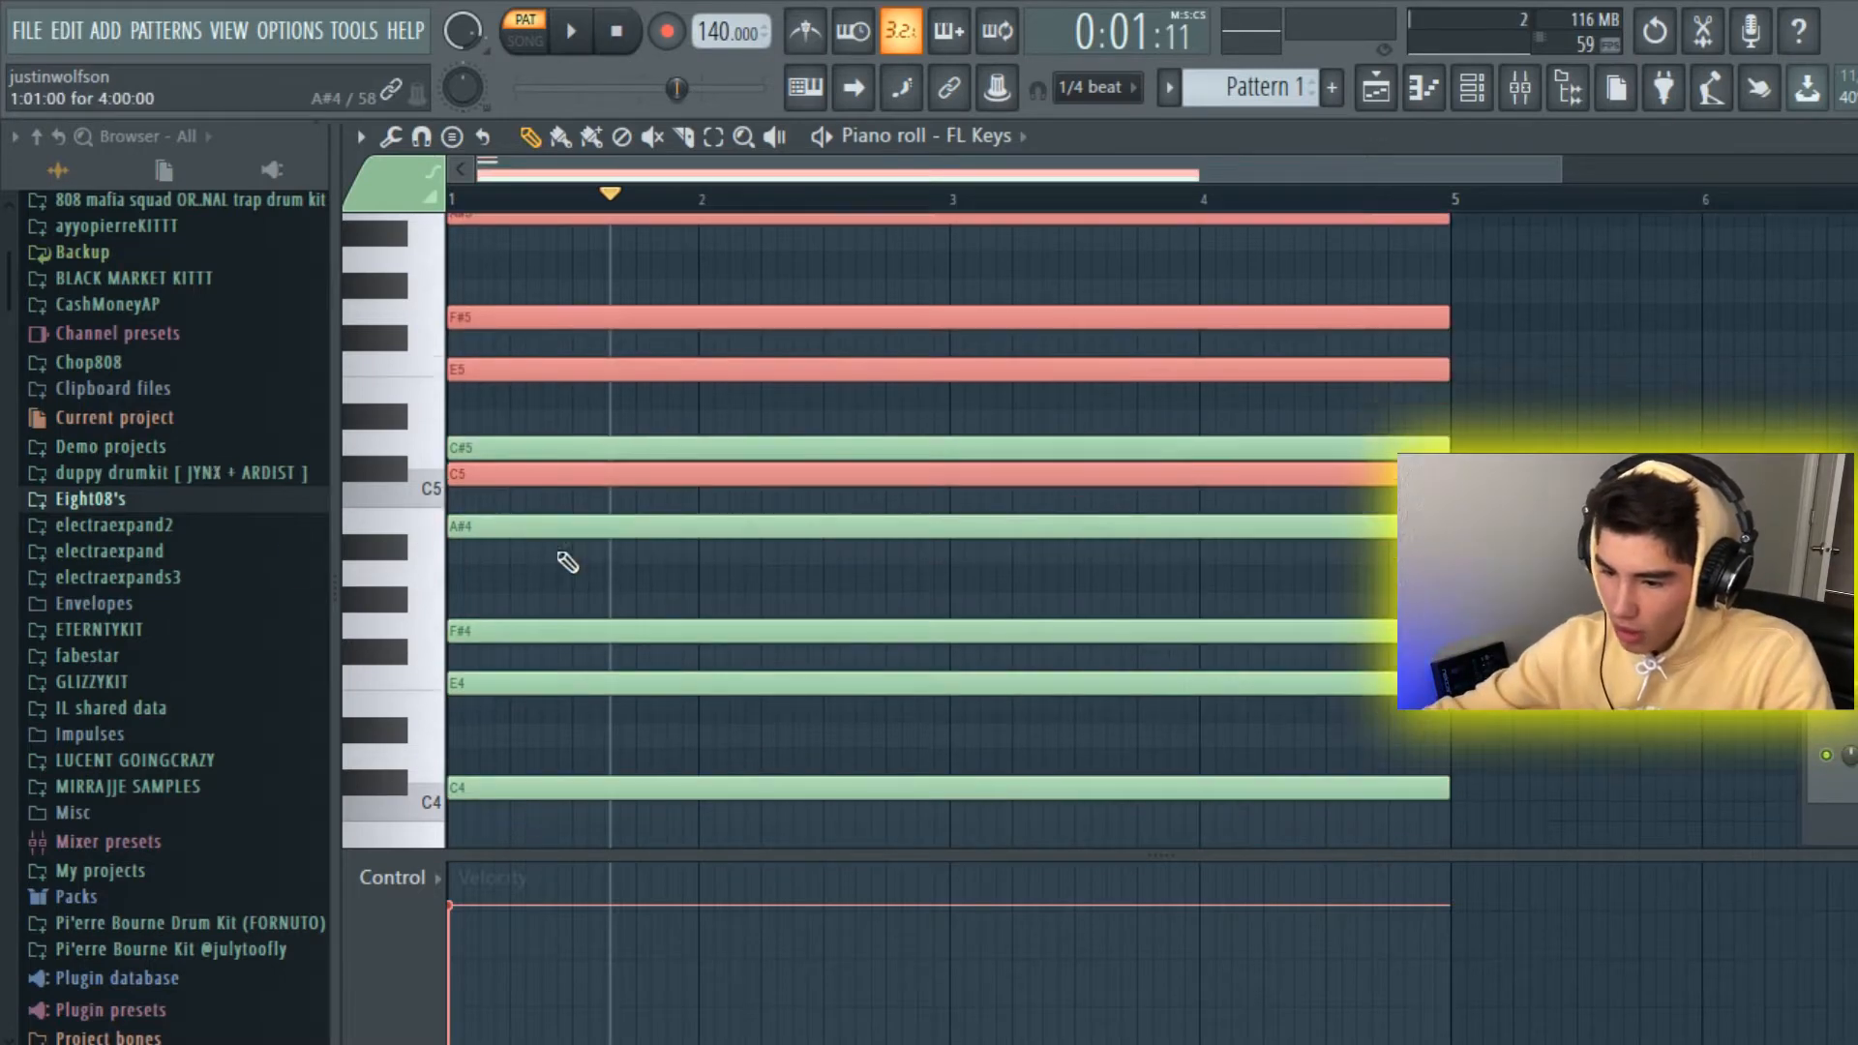
pyautogui.scroll(2, 494, 581)
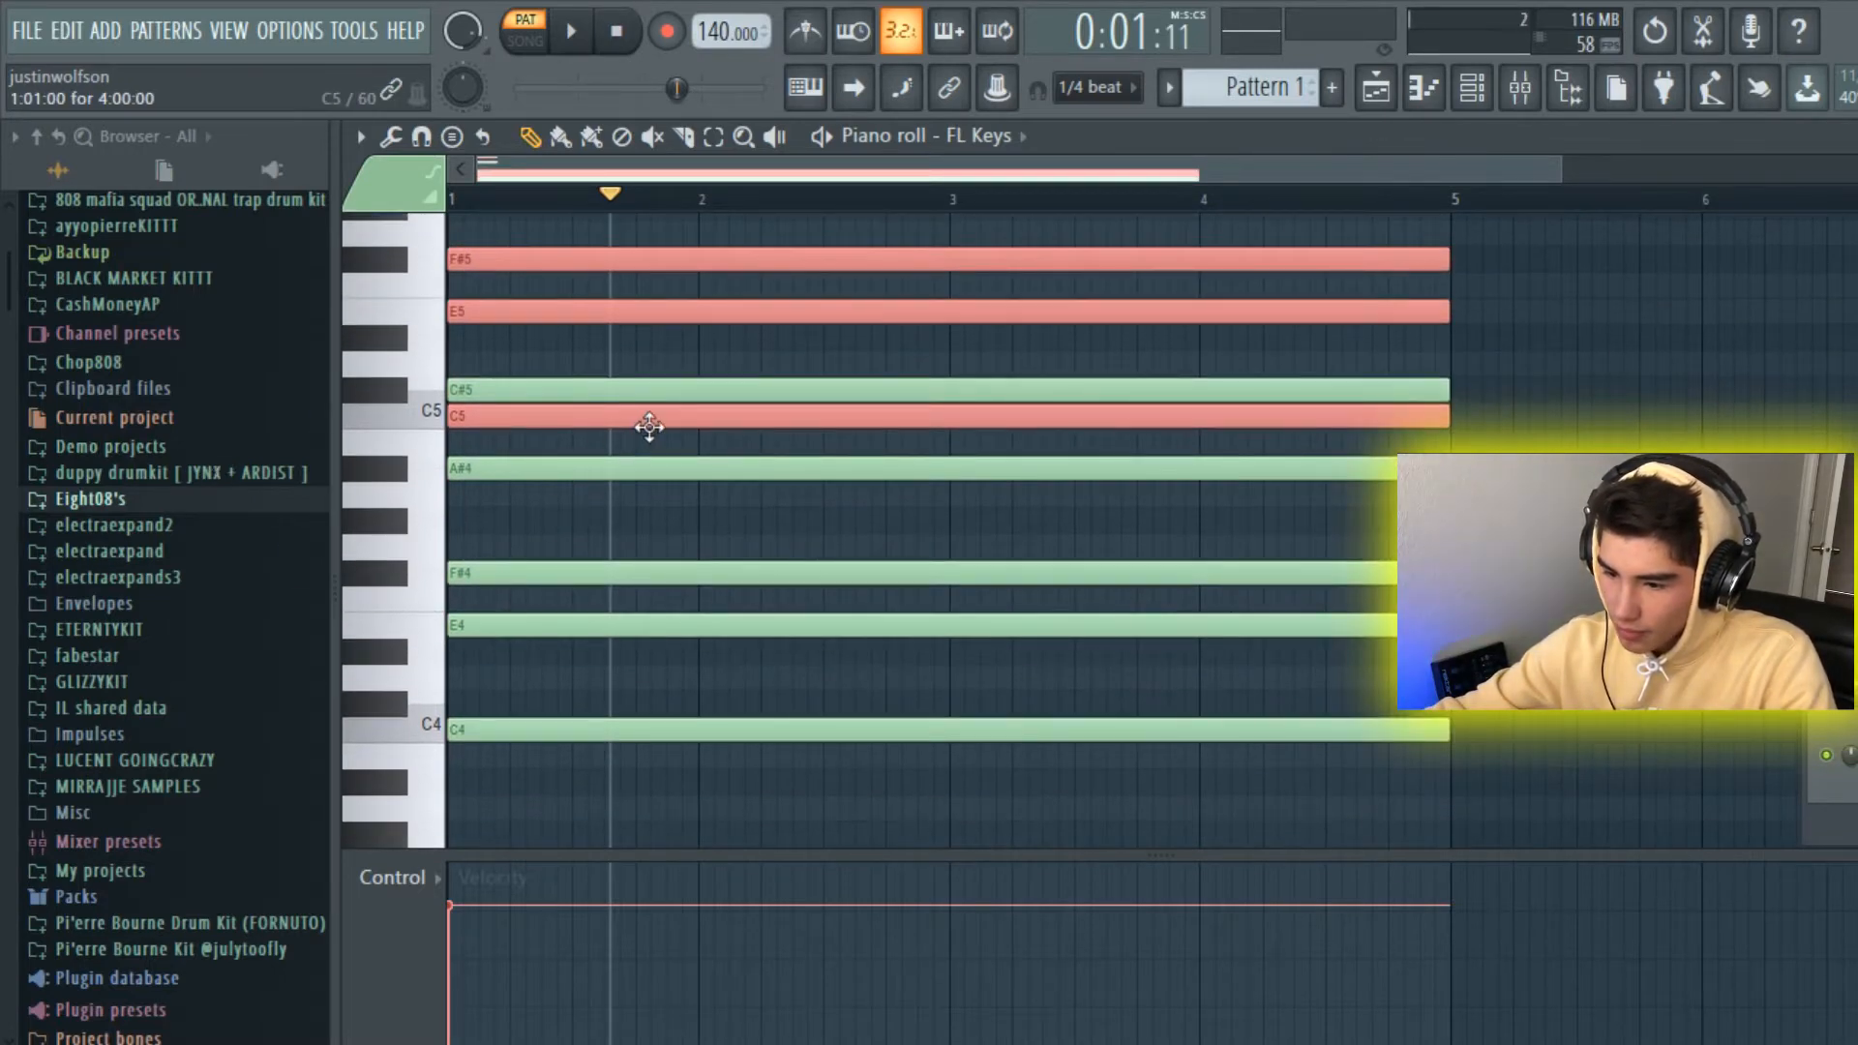
# Step: Stack further octave copies of the four-bar notes up to C#8, moving the channel rack out of the way
pyautogui.moveTo(644, 426); pyautogui.dragTo(259, 431)
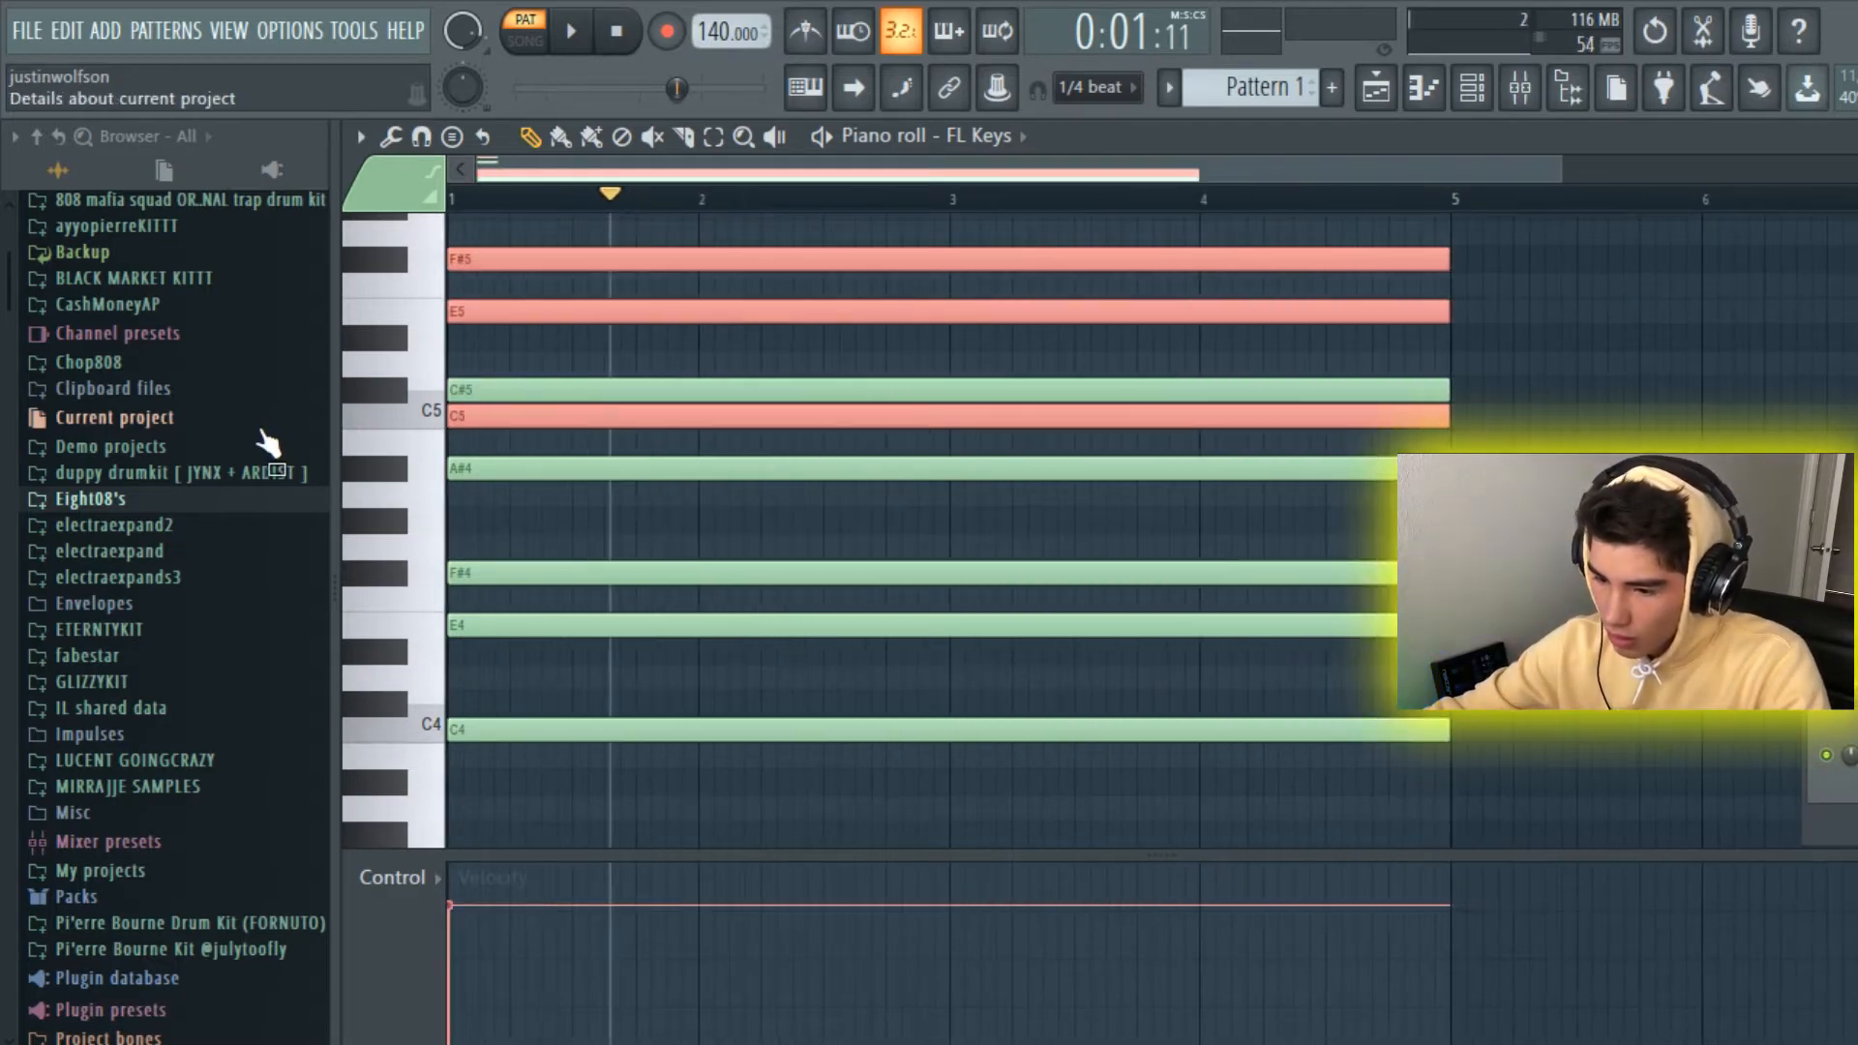
pyautogui.hotkey('ctrl', 'd')
pyautogui.scroll(4, 838, 577)
pyautogui.scroll(-3, 856, 311)
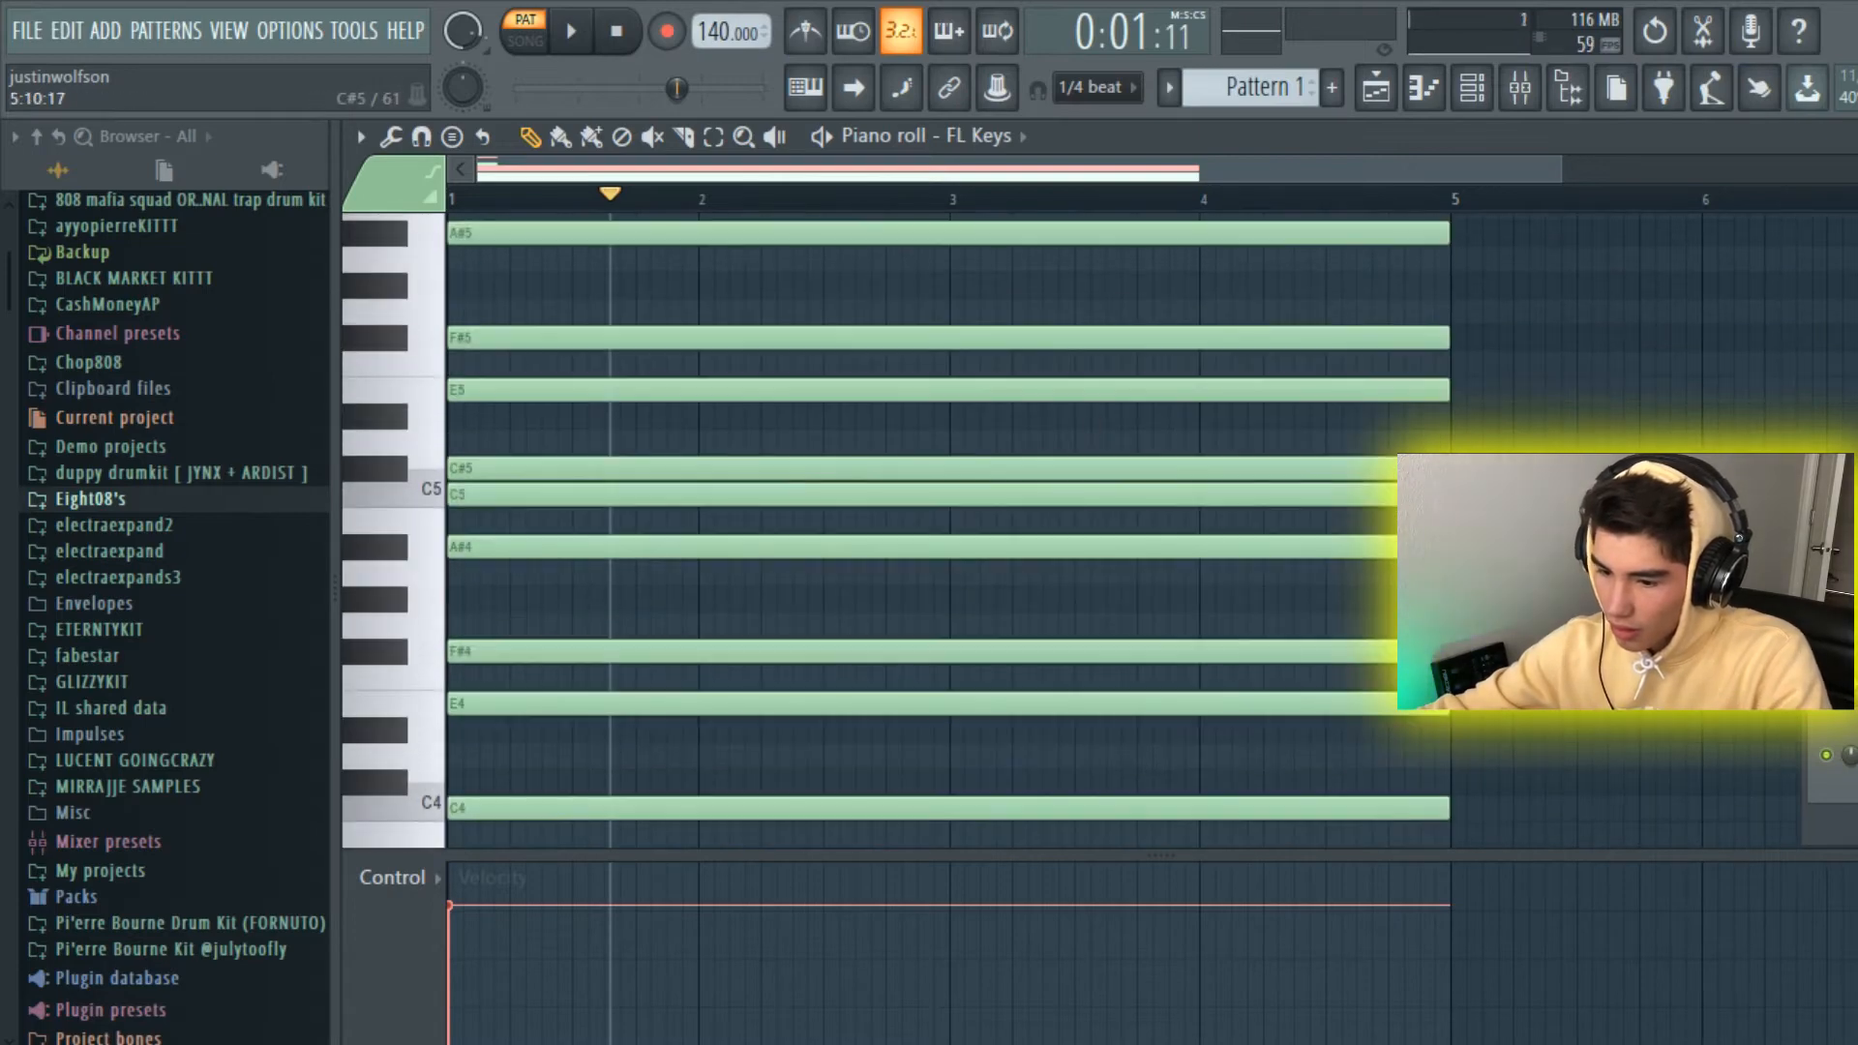
pyautogui.scroll(1, 857, 469)
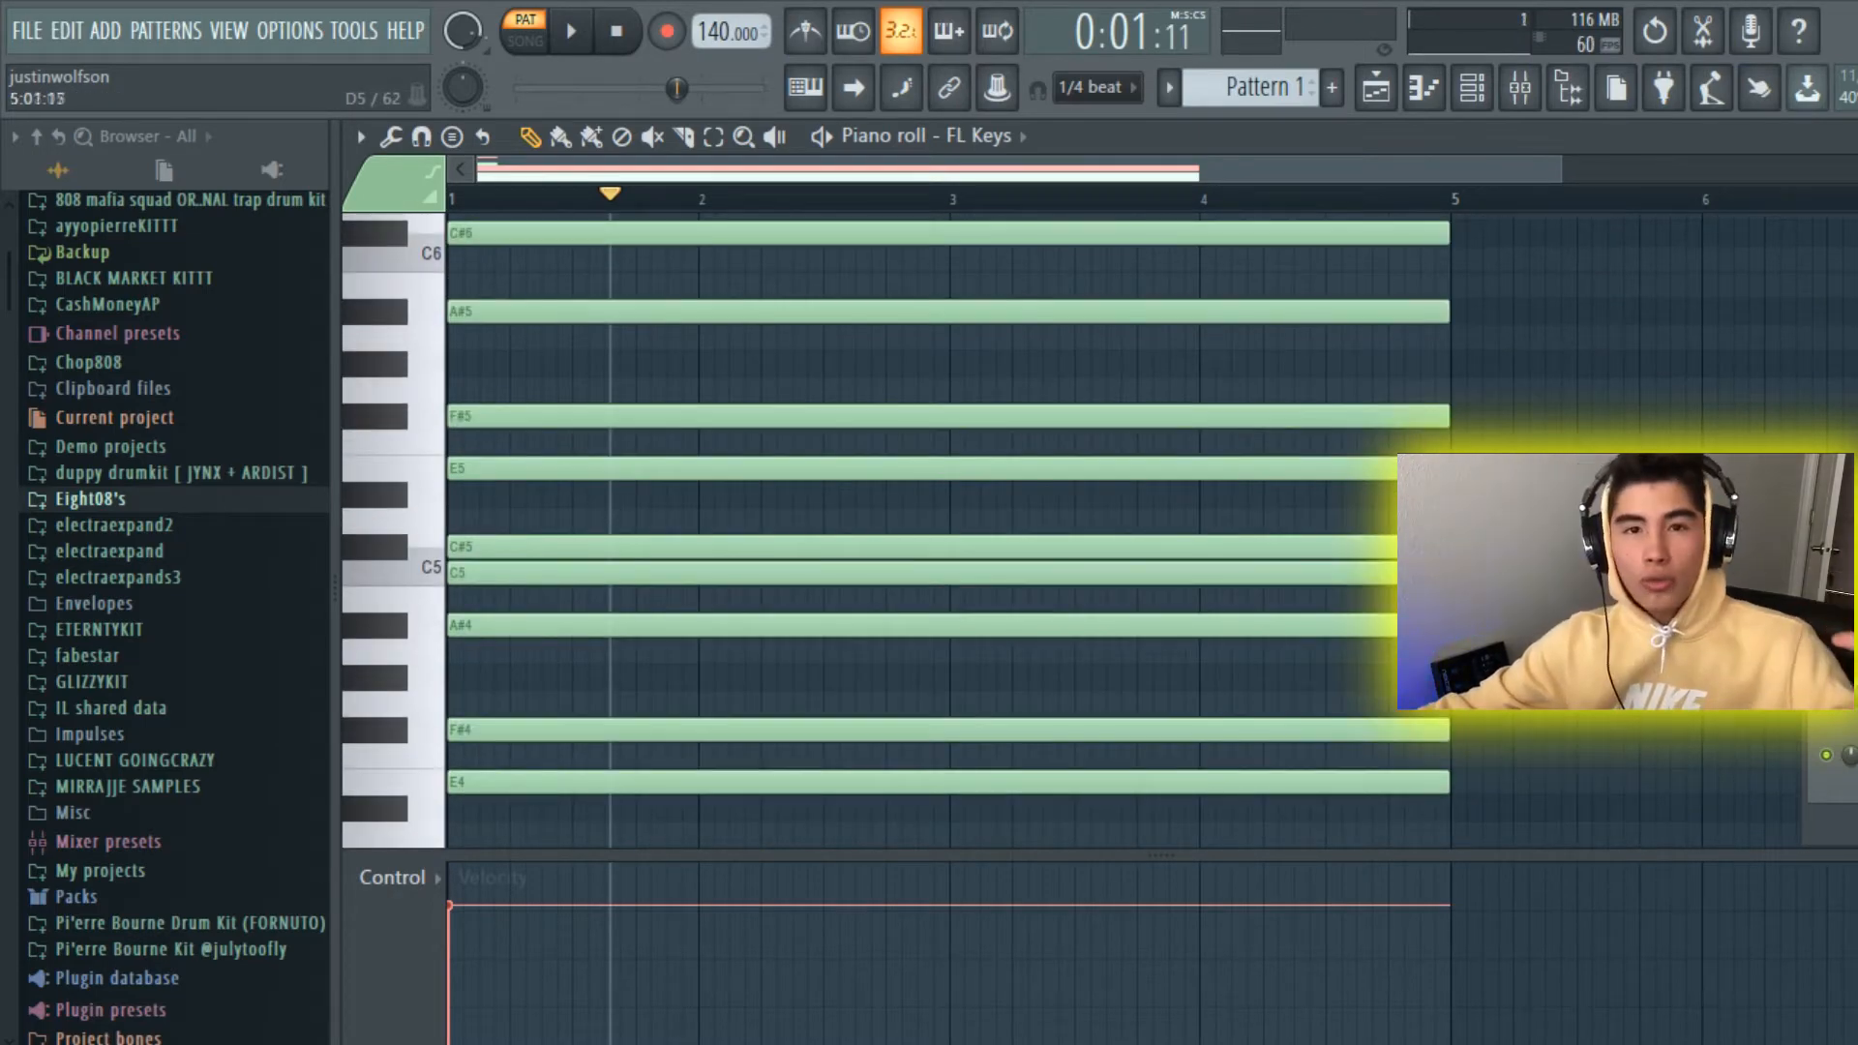
pyautogui.press('F6')
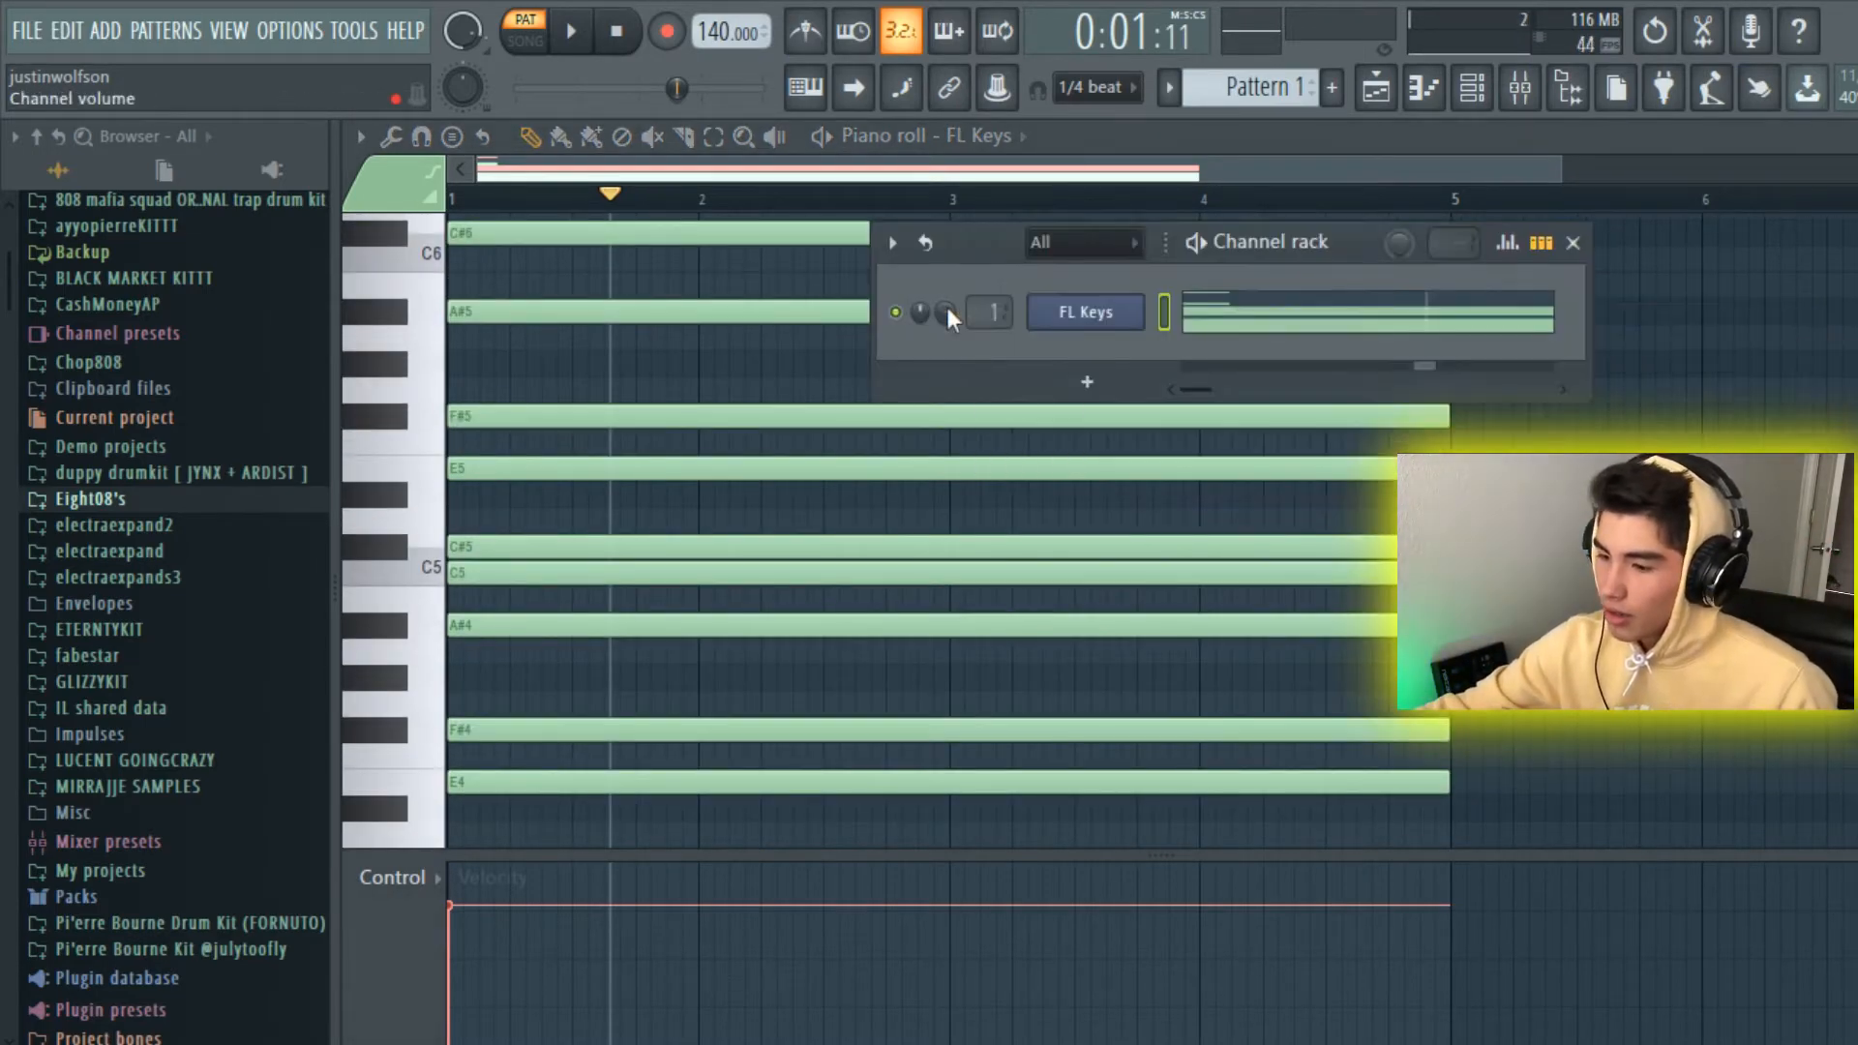
pyautogui.moveTo(995, 247); pyautogui.dragTo(1839, 450)
pyautogui.scroll(8, 1055, 564)
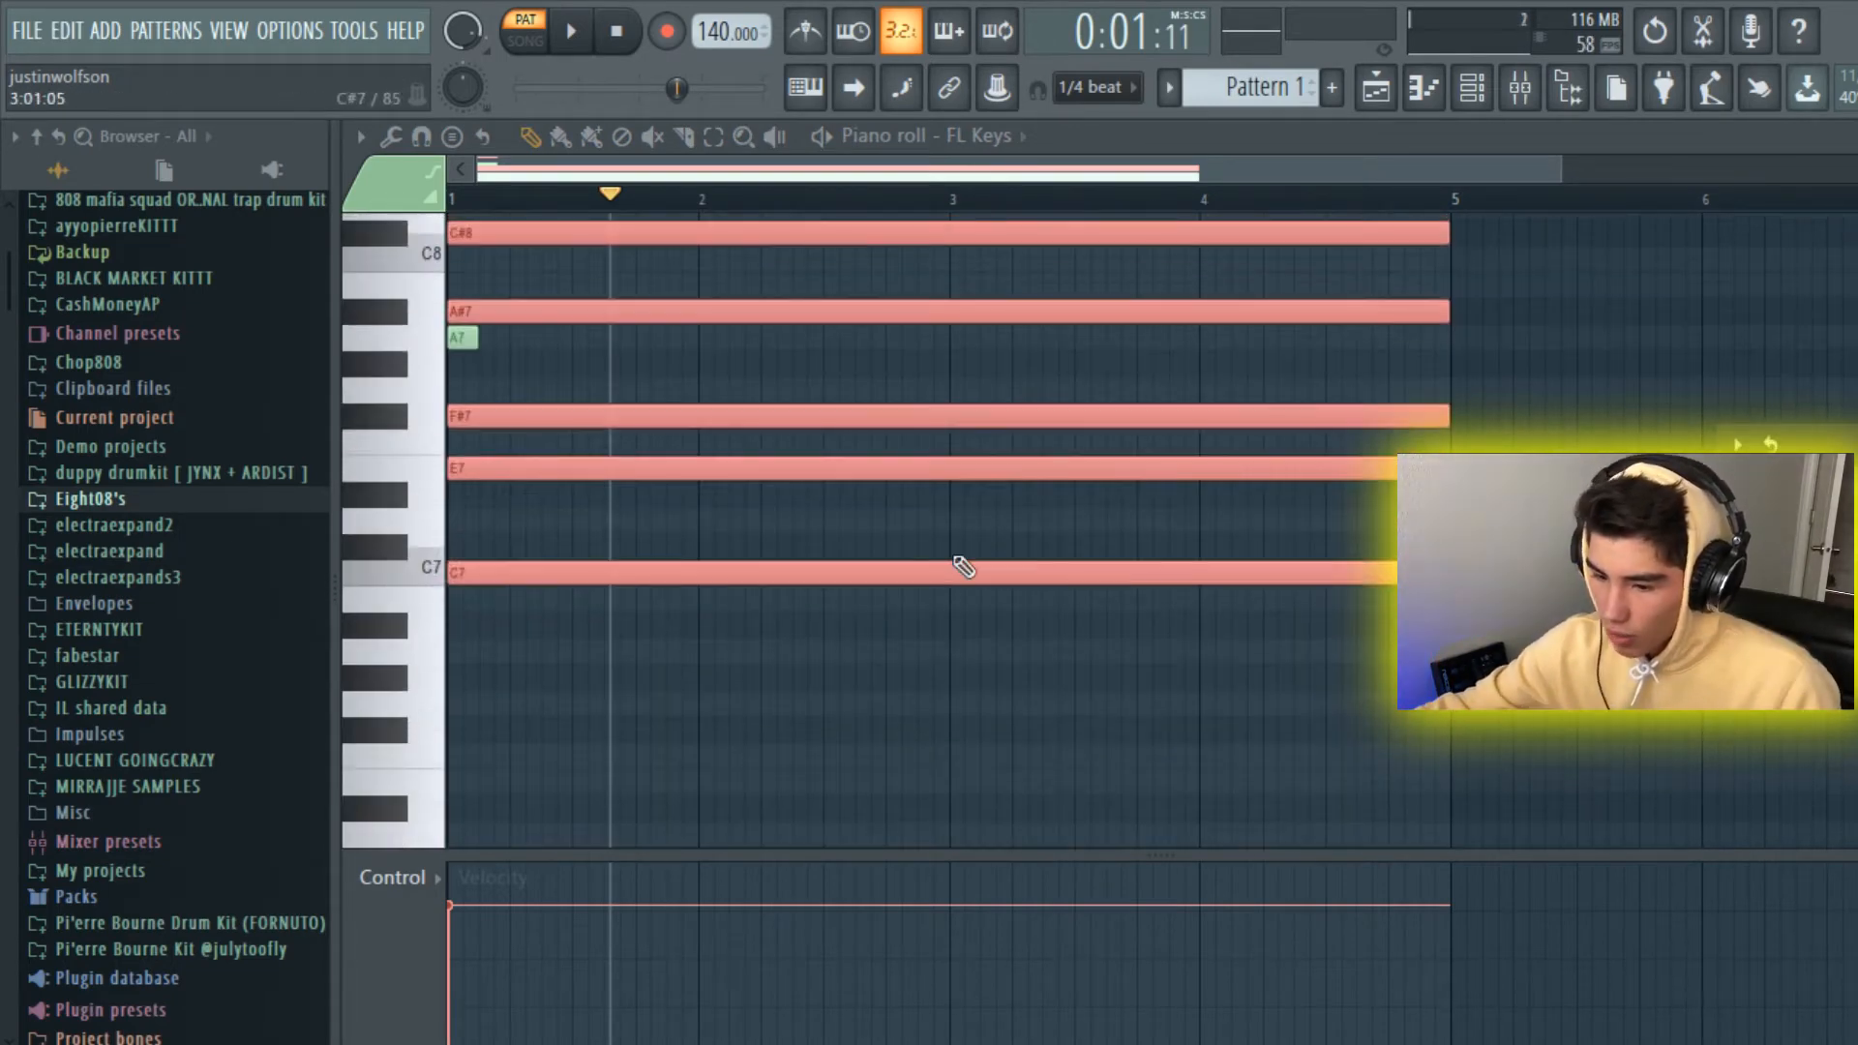
# Step: Clone the FL Keys channel and open the clone's empty piano roll
pyautogui.rightClick(1456, 314)
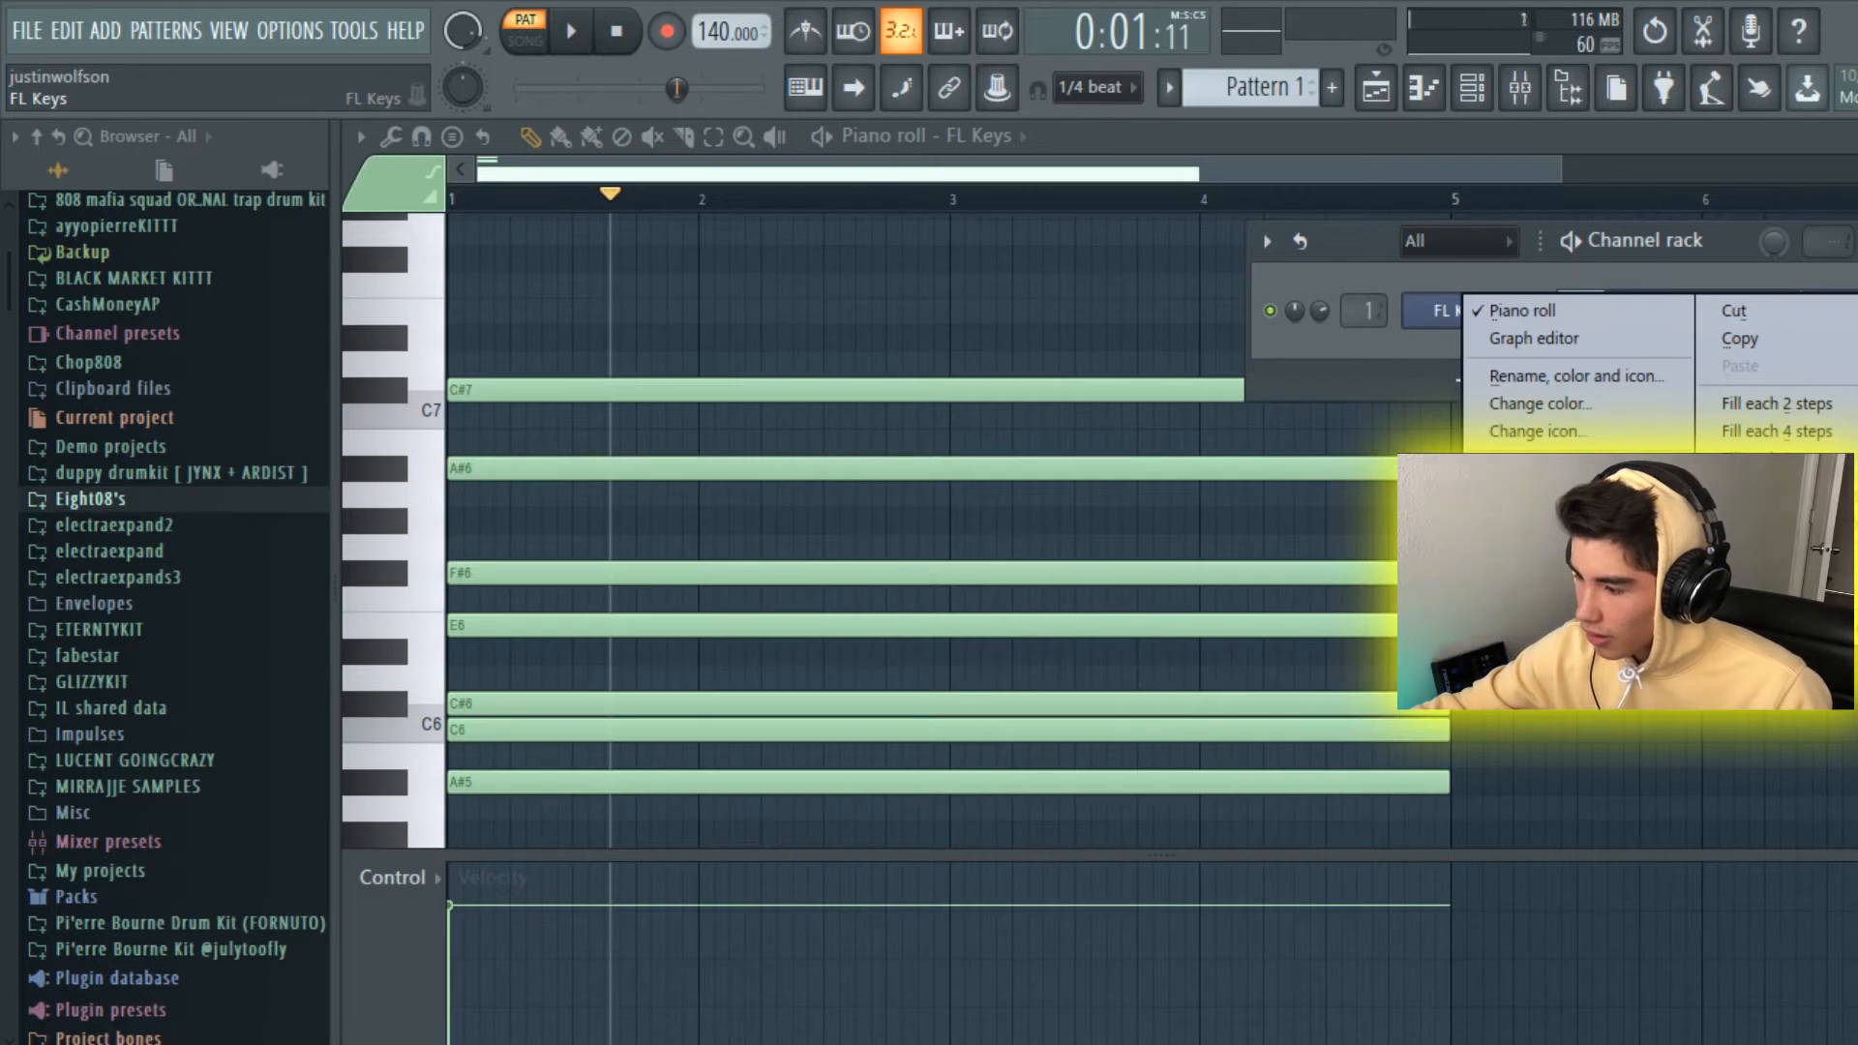
pyautogui.click(1519, 526)
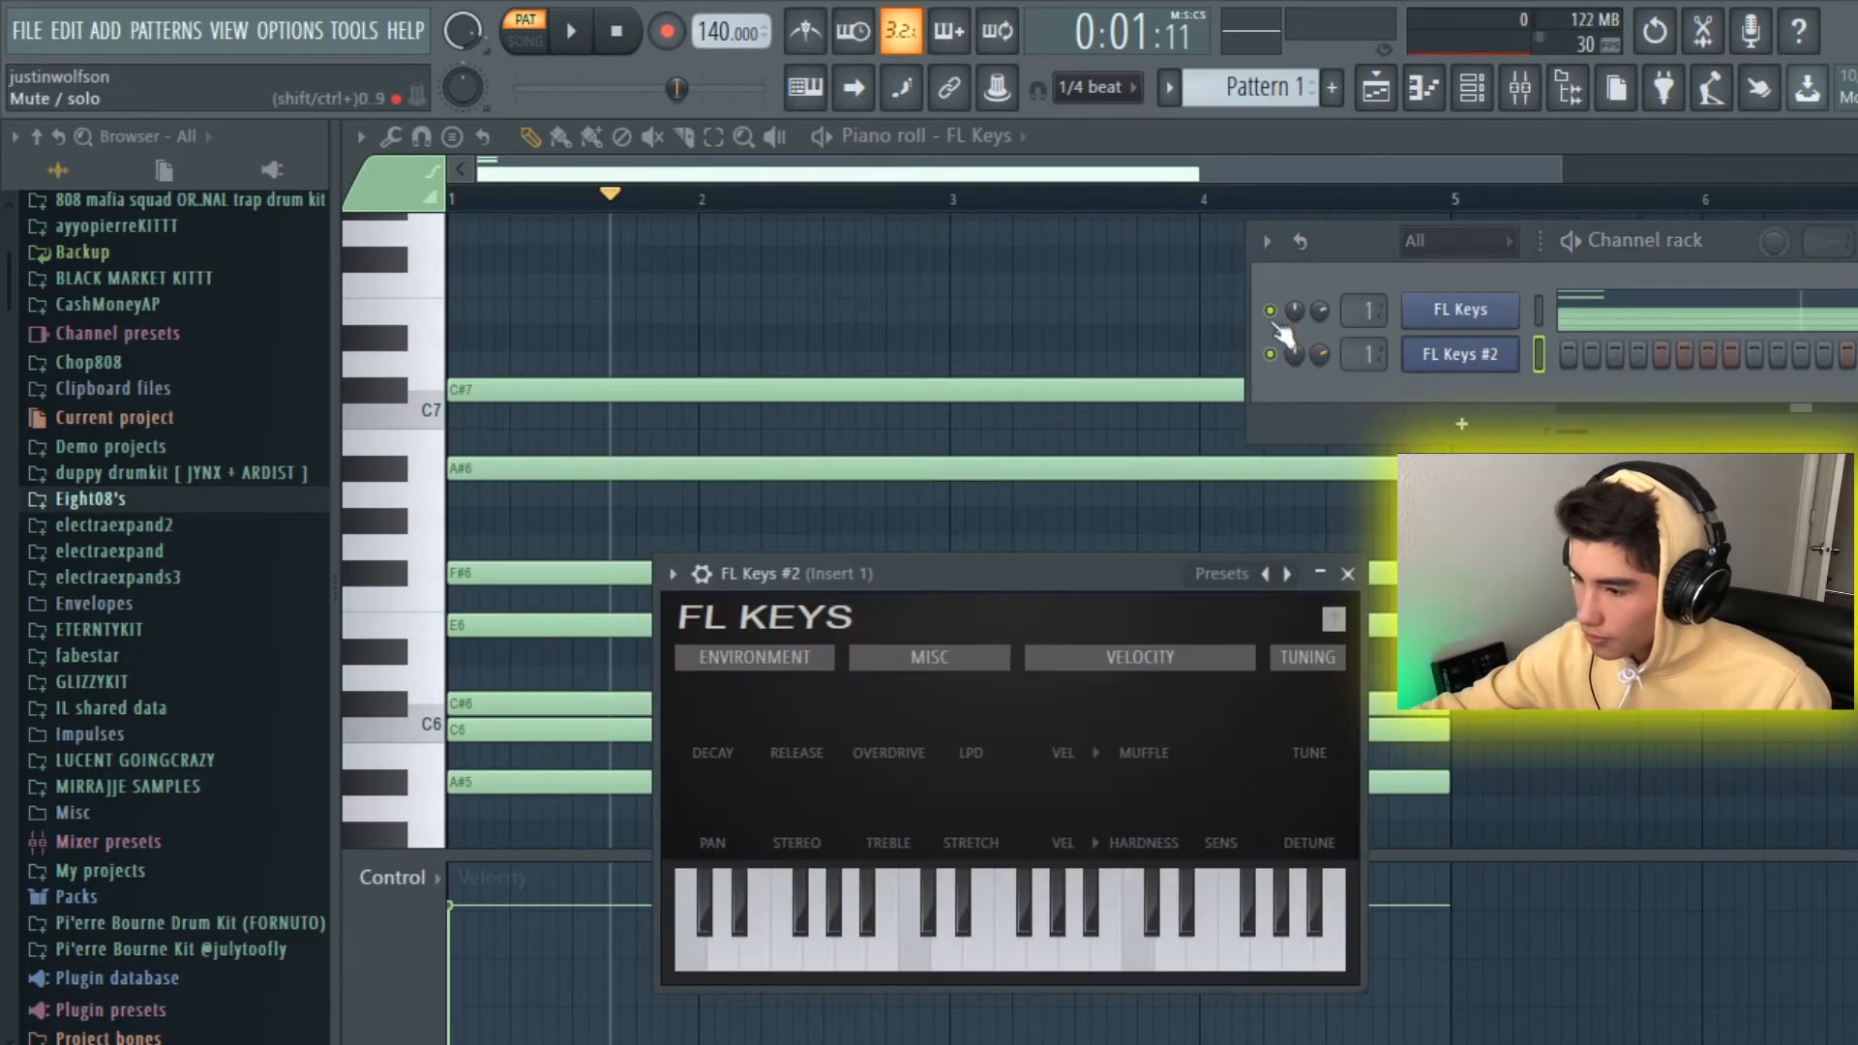
pyautogui.rightClick(1441, 368)
pyautogui.click(1466, 379)
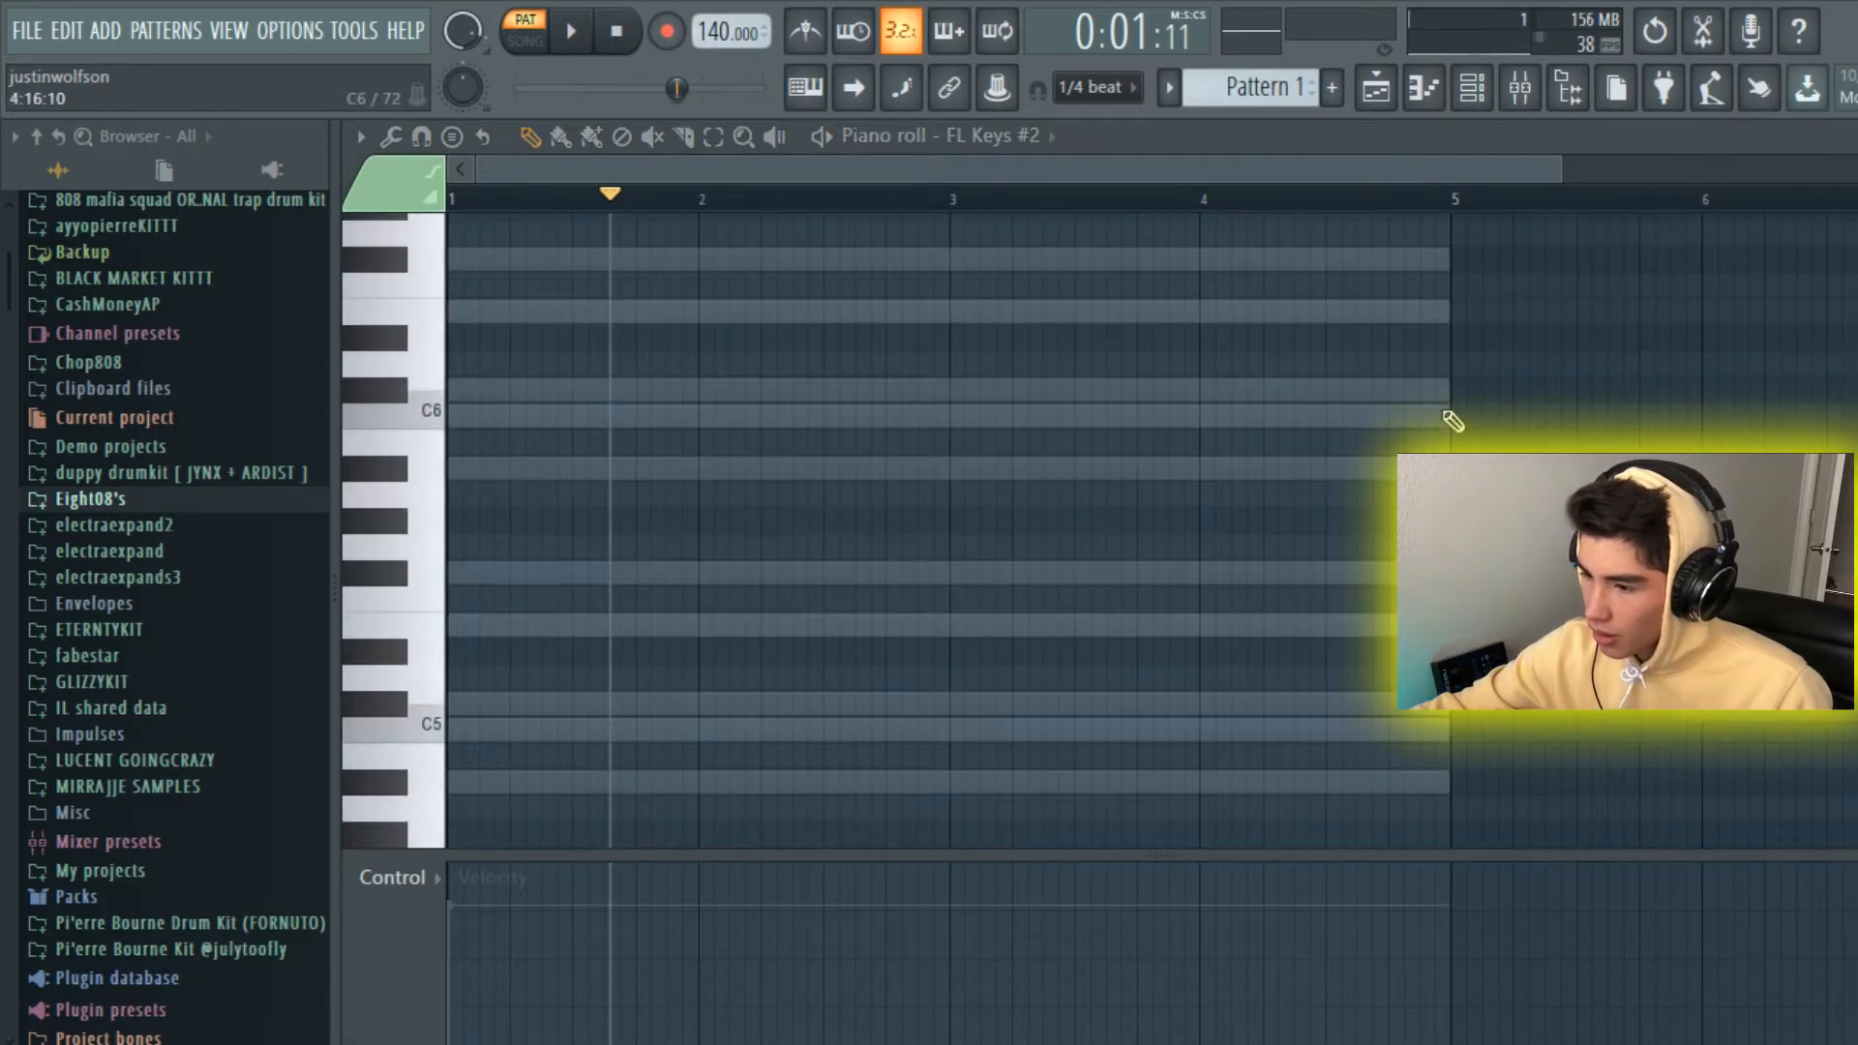
# Step: Lay out a root line of D#4, B3, C#4 and F#4 across the four bars of FL Keys #2
pyautogui.scroll(3, 1451, 421)
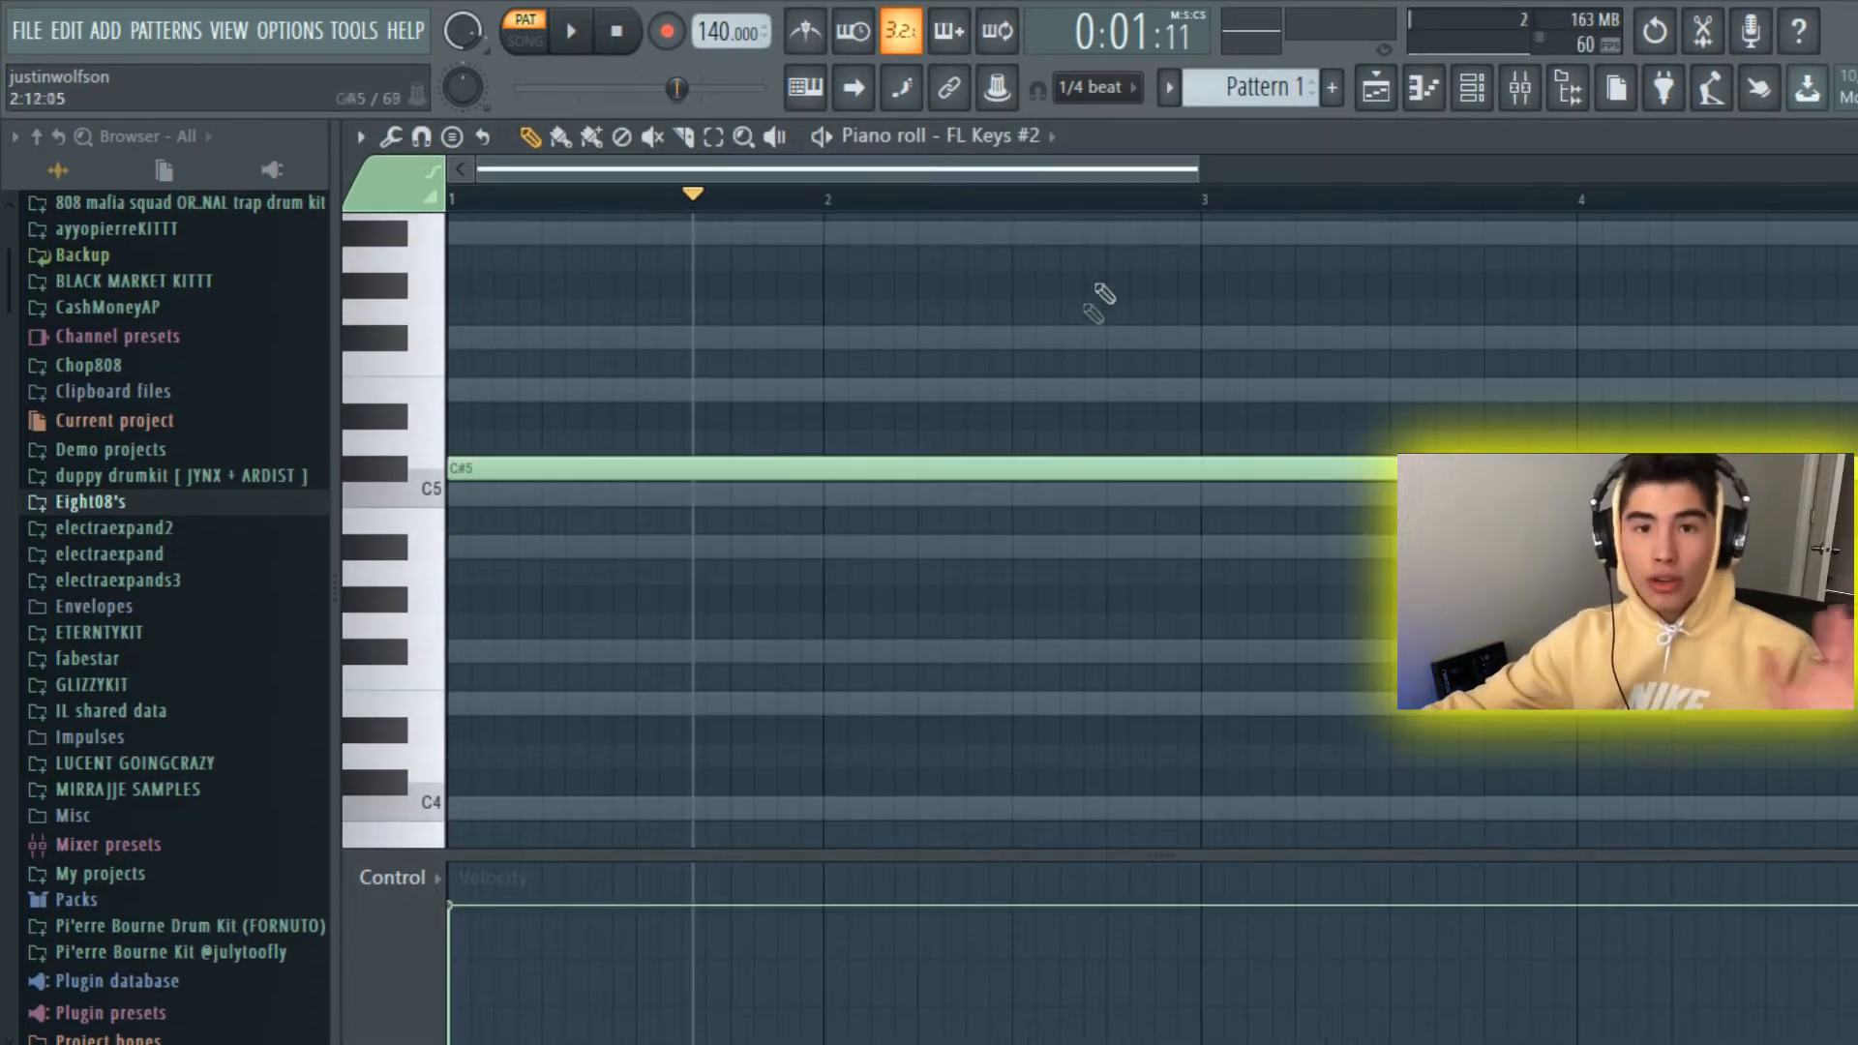
pyautogui.moveTo(1196, 157); pyautogui.dragTo(587, 522)
pyautogui.moveTo(1476, 165); pyautogui.dragTo(930, 377)
pyautogui.click(751, 546)
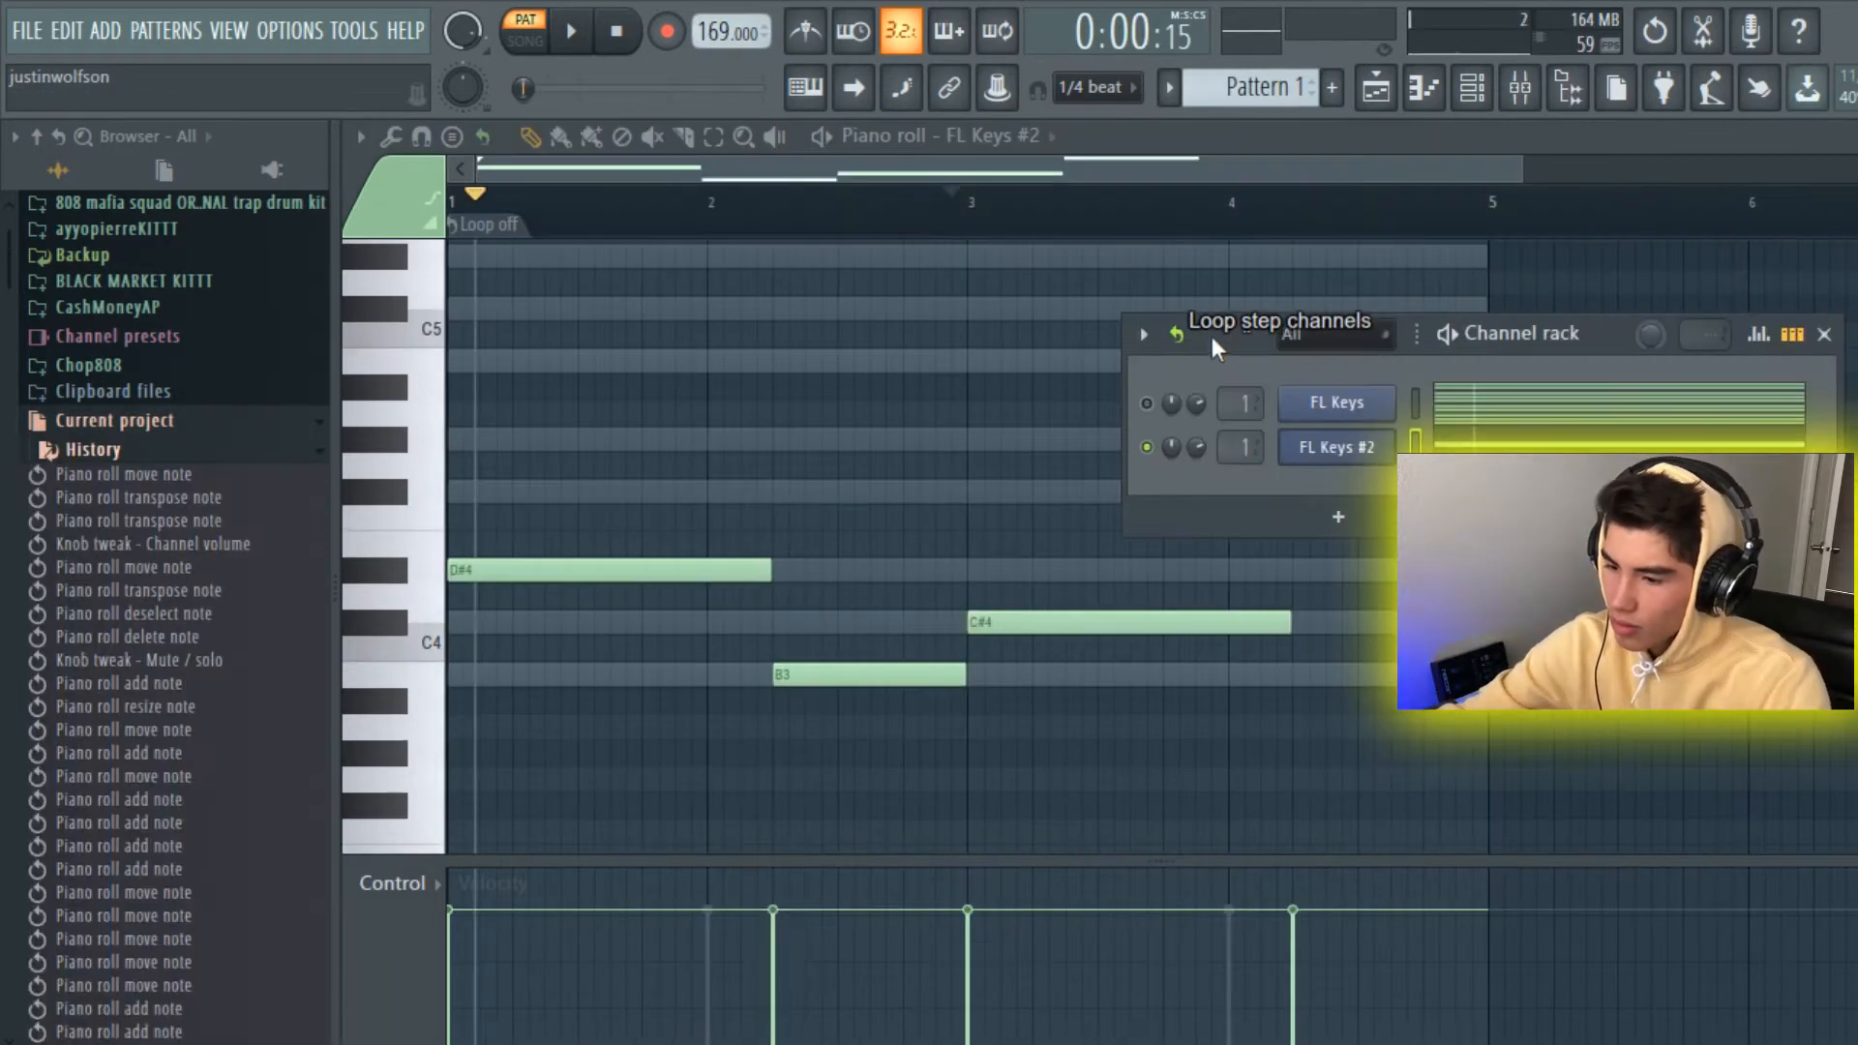
# Step: Add B3 and F#3 notes at the start of bar 1, beneath the first D#4
pyautogui.moveTo(1209, 332); pyautogui.dragTo(1481, 377)
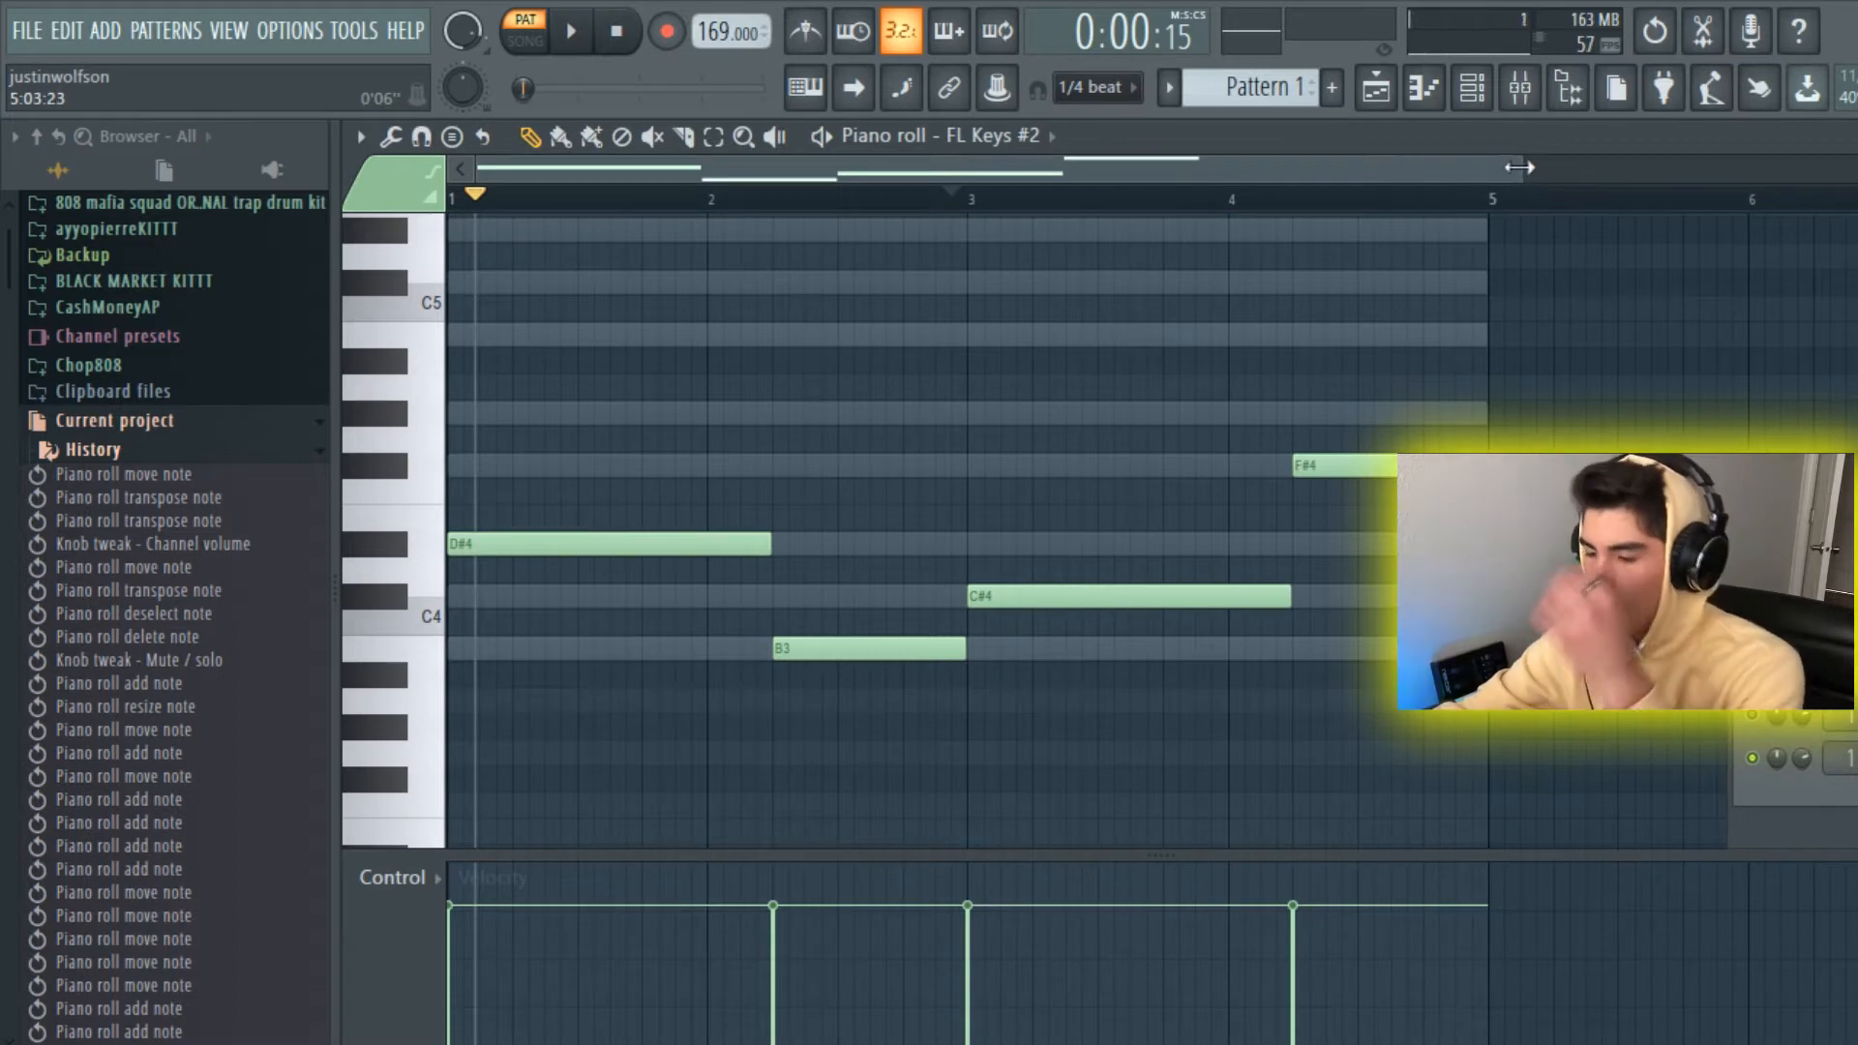
pyautogui.moveTo(1517, 164); pyautogui.dragTo(1067, 367)
pyautogui.click(464, 674)
pyautogui.moveTo(568, 672); pyautogui.dragTo(518, 639)
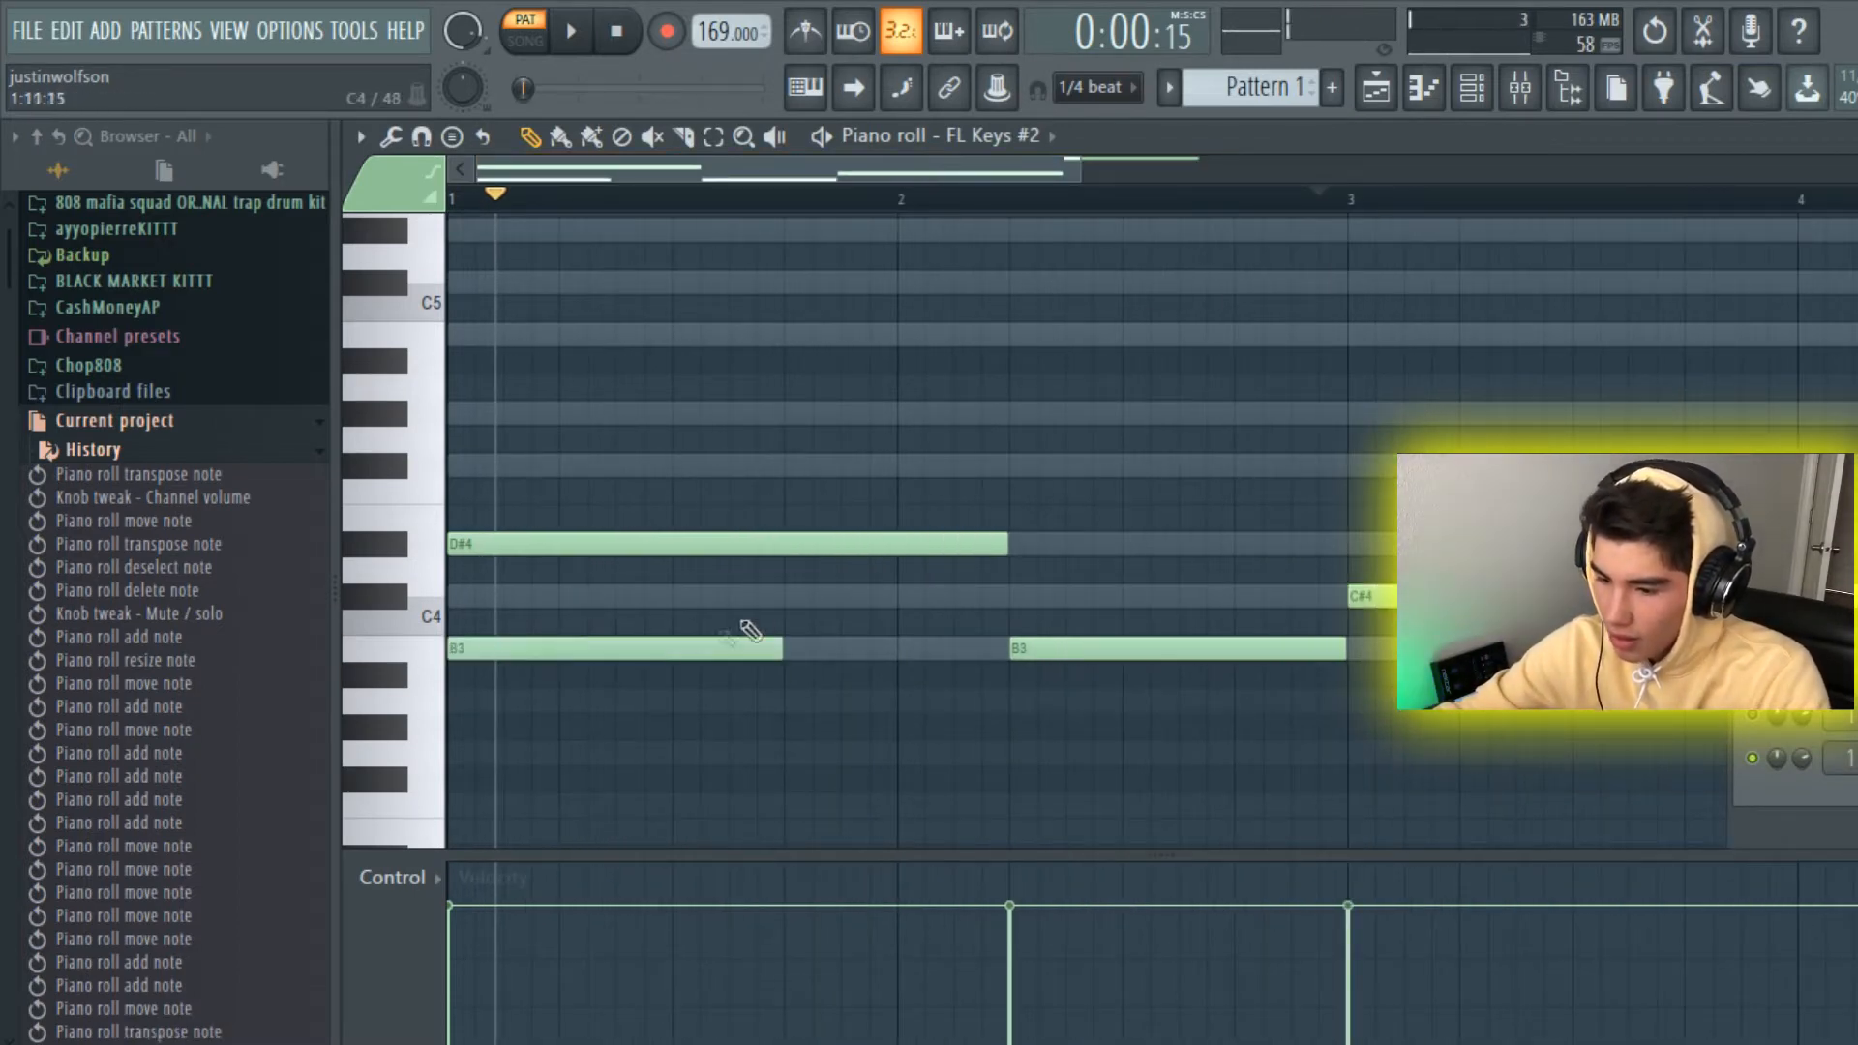
pyautogui.scroll(-3, 780, 646)
pyautogui.scroll(2, 736, 662)
pyautogui.click(540, 679)
pyautogui.moveTo(643, 686); pyautogui.dragTo(525, 680)
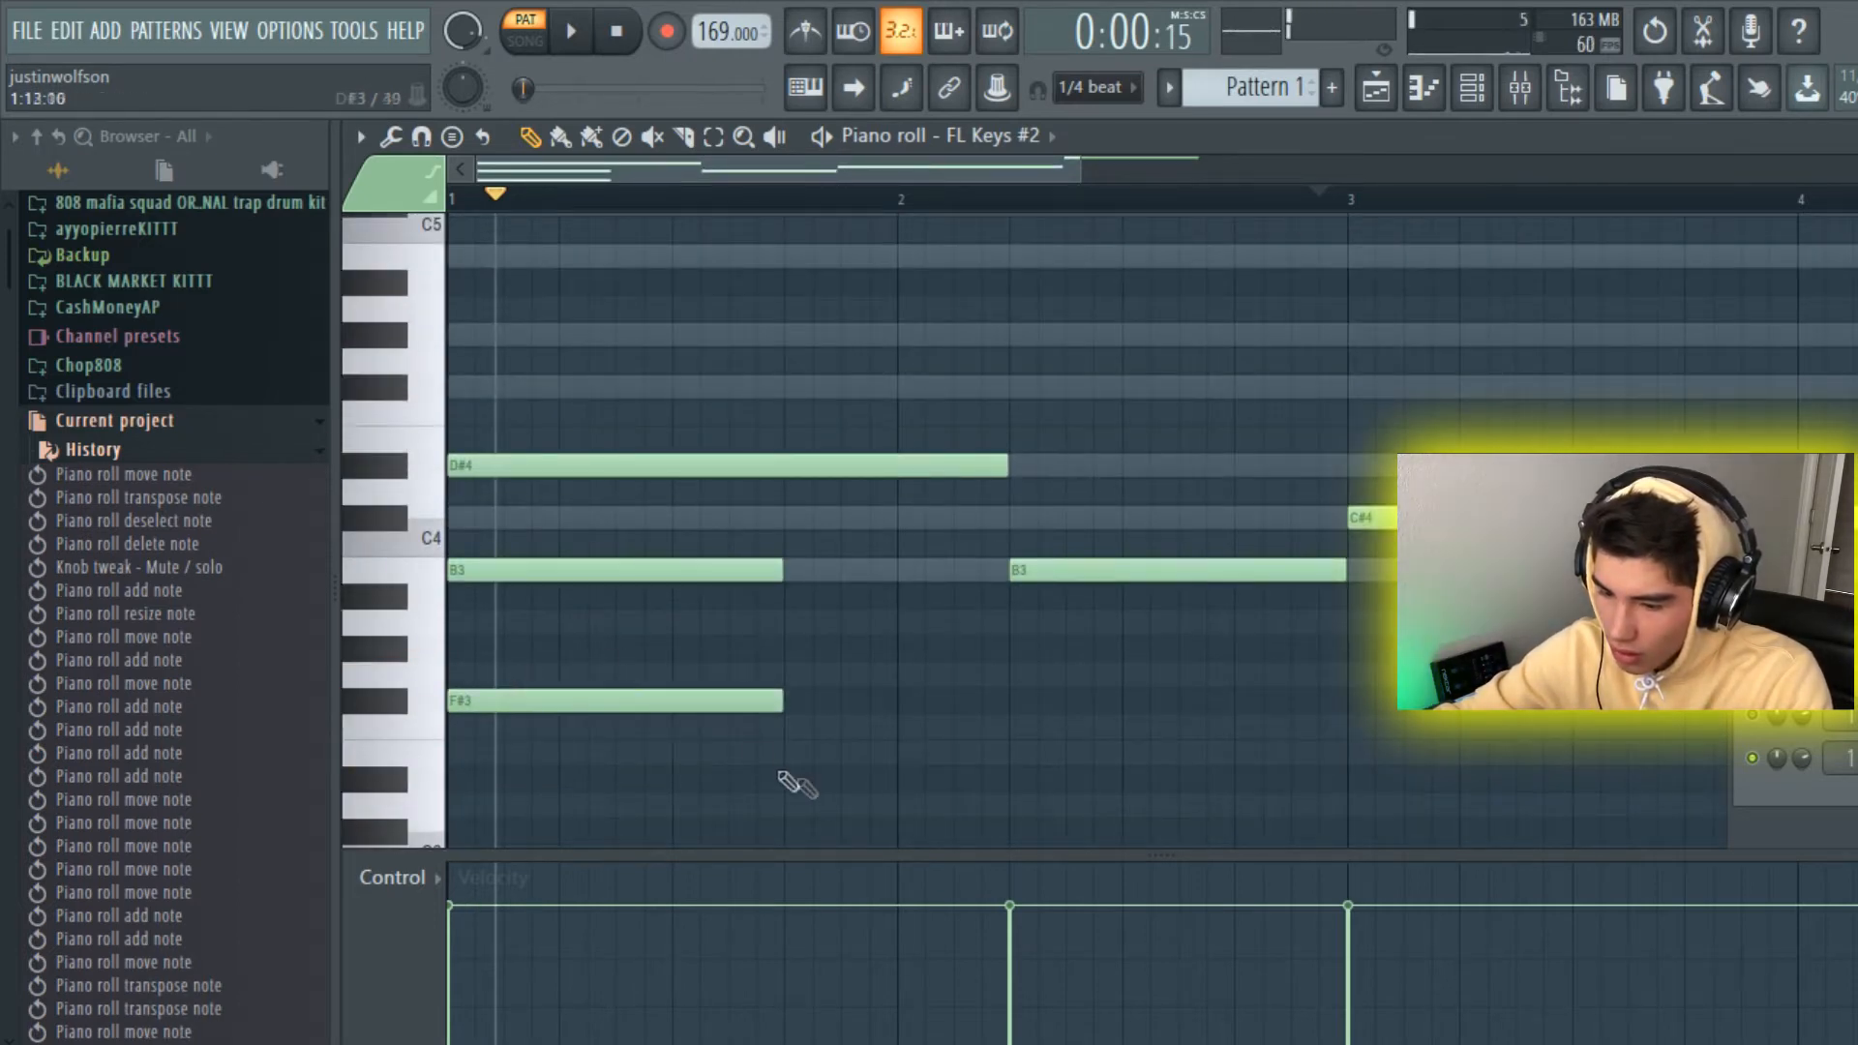
# Step: Transpose the added B3 and F#3 notes up one octave and play back the first chord
pyautogui.moveTo(769, 769); pyautogui.dragTo(573, 535)
pyautogui.hotkey('ctrl', 'Up')
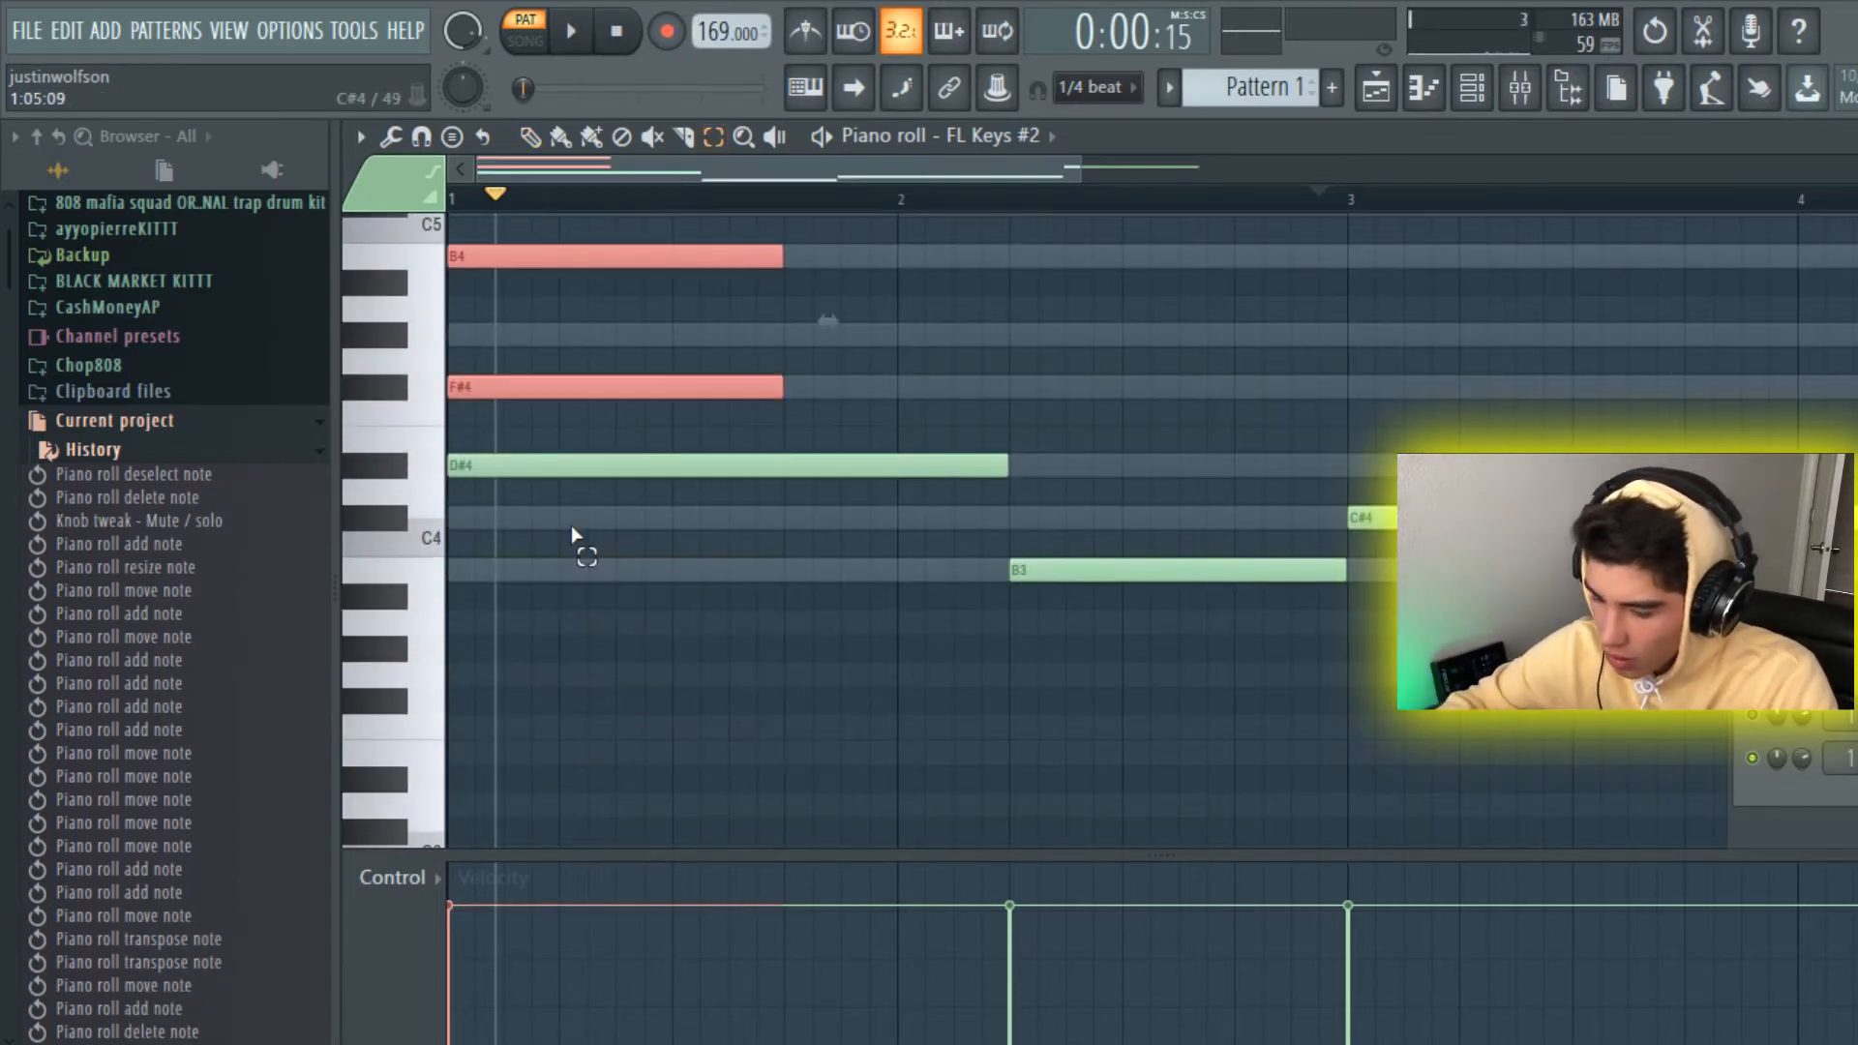
pyautogui.click(922, 513)
pyautogui.click(618, 31)
pyautogui.click(582, 28)
pyautogui.click(583, 27)
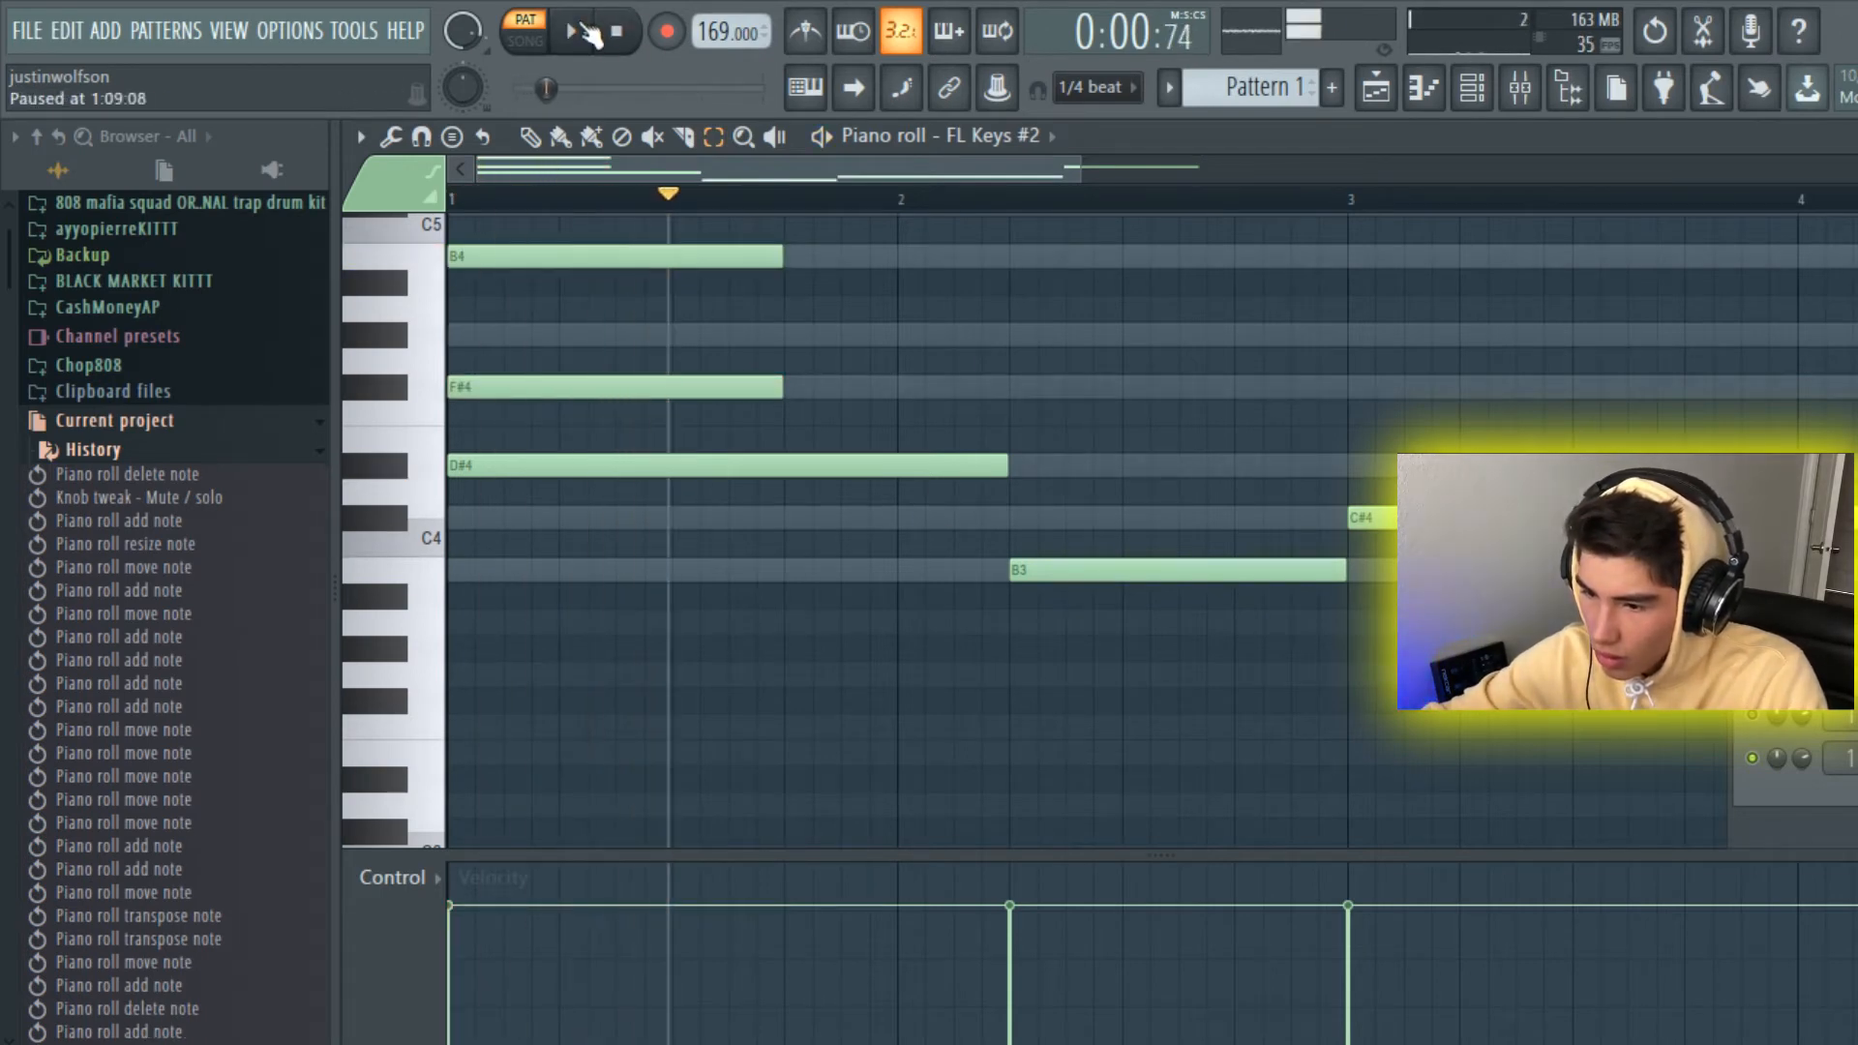
pyautogui.scroll(1, 806, 458)
pyautogui.press('space')
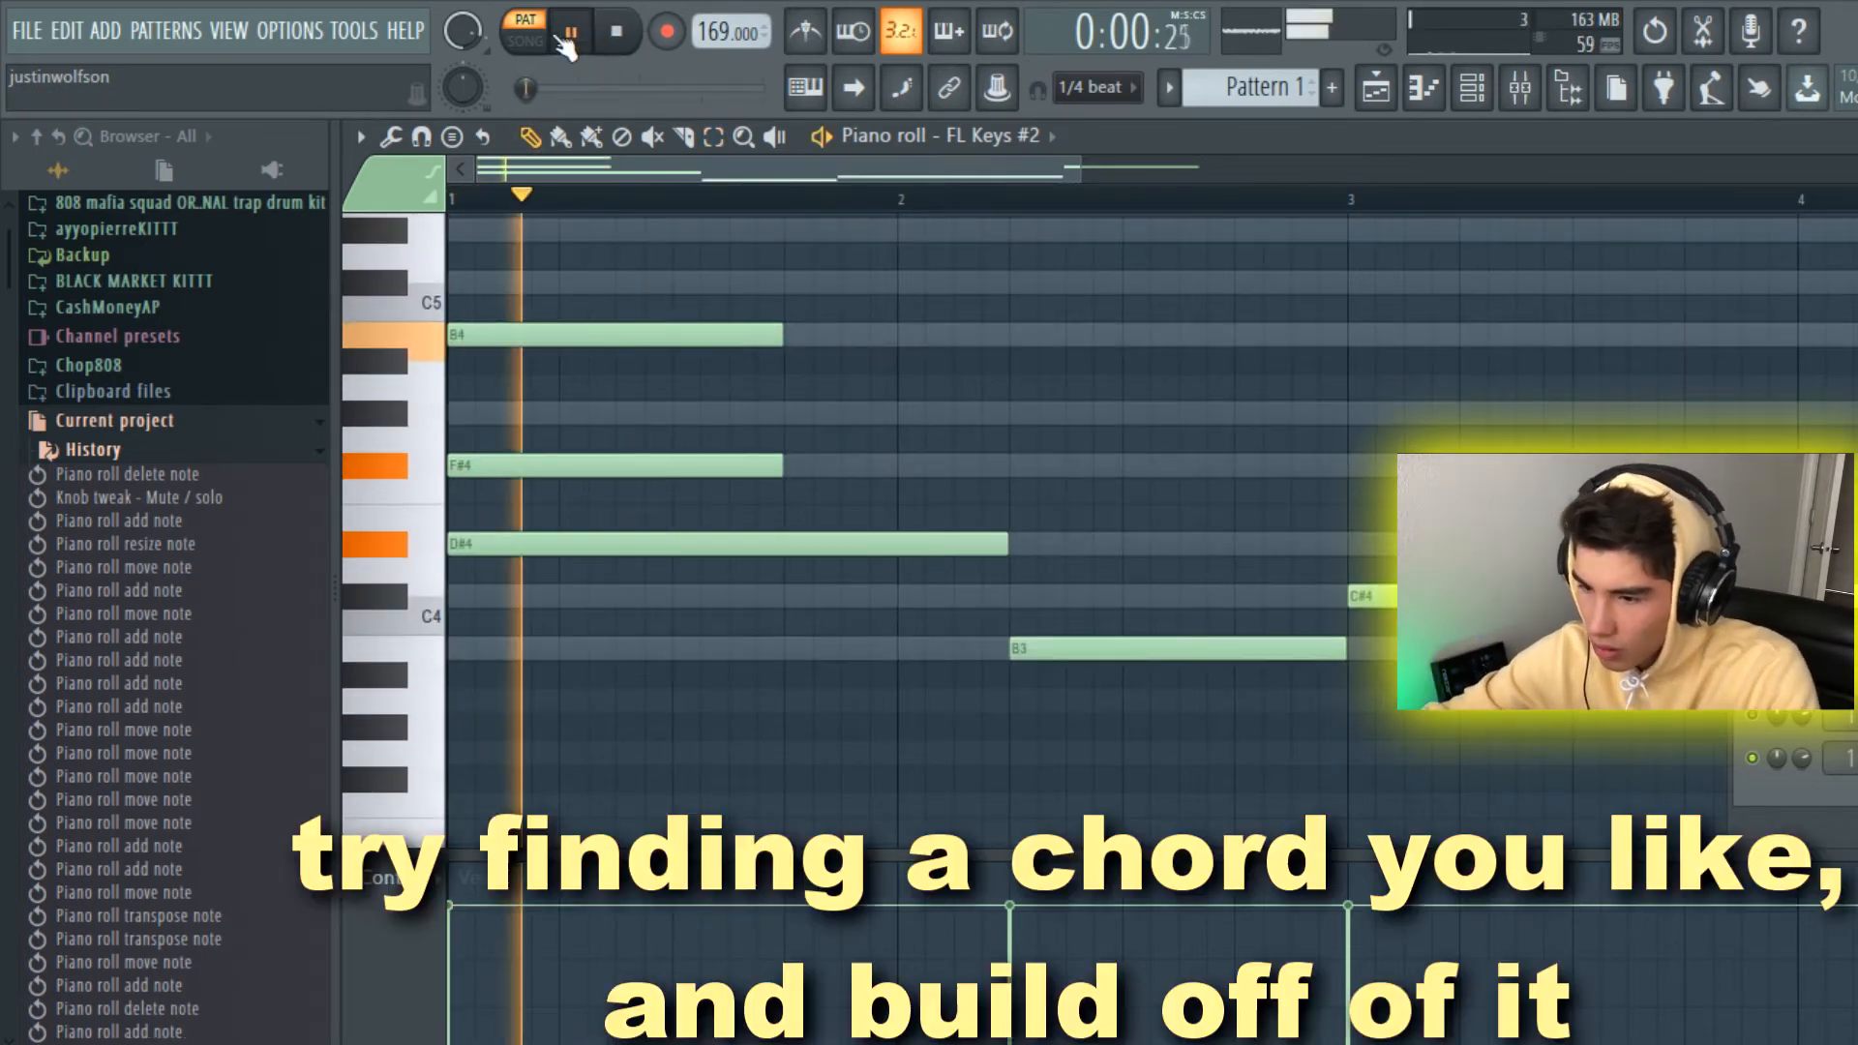
# Step: Move the first chord's F#4 note down to B3 and play it back
pyautogui.moveTo(601, 459); pyautogui.dragTo(590, 648)
pyautogui.click(622, 38)
pyautogui.click(585, 33)
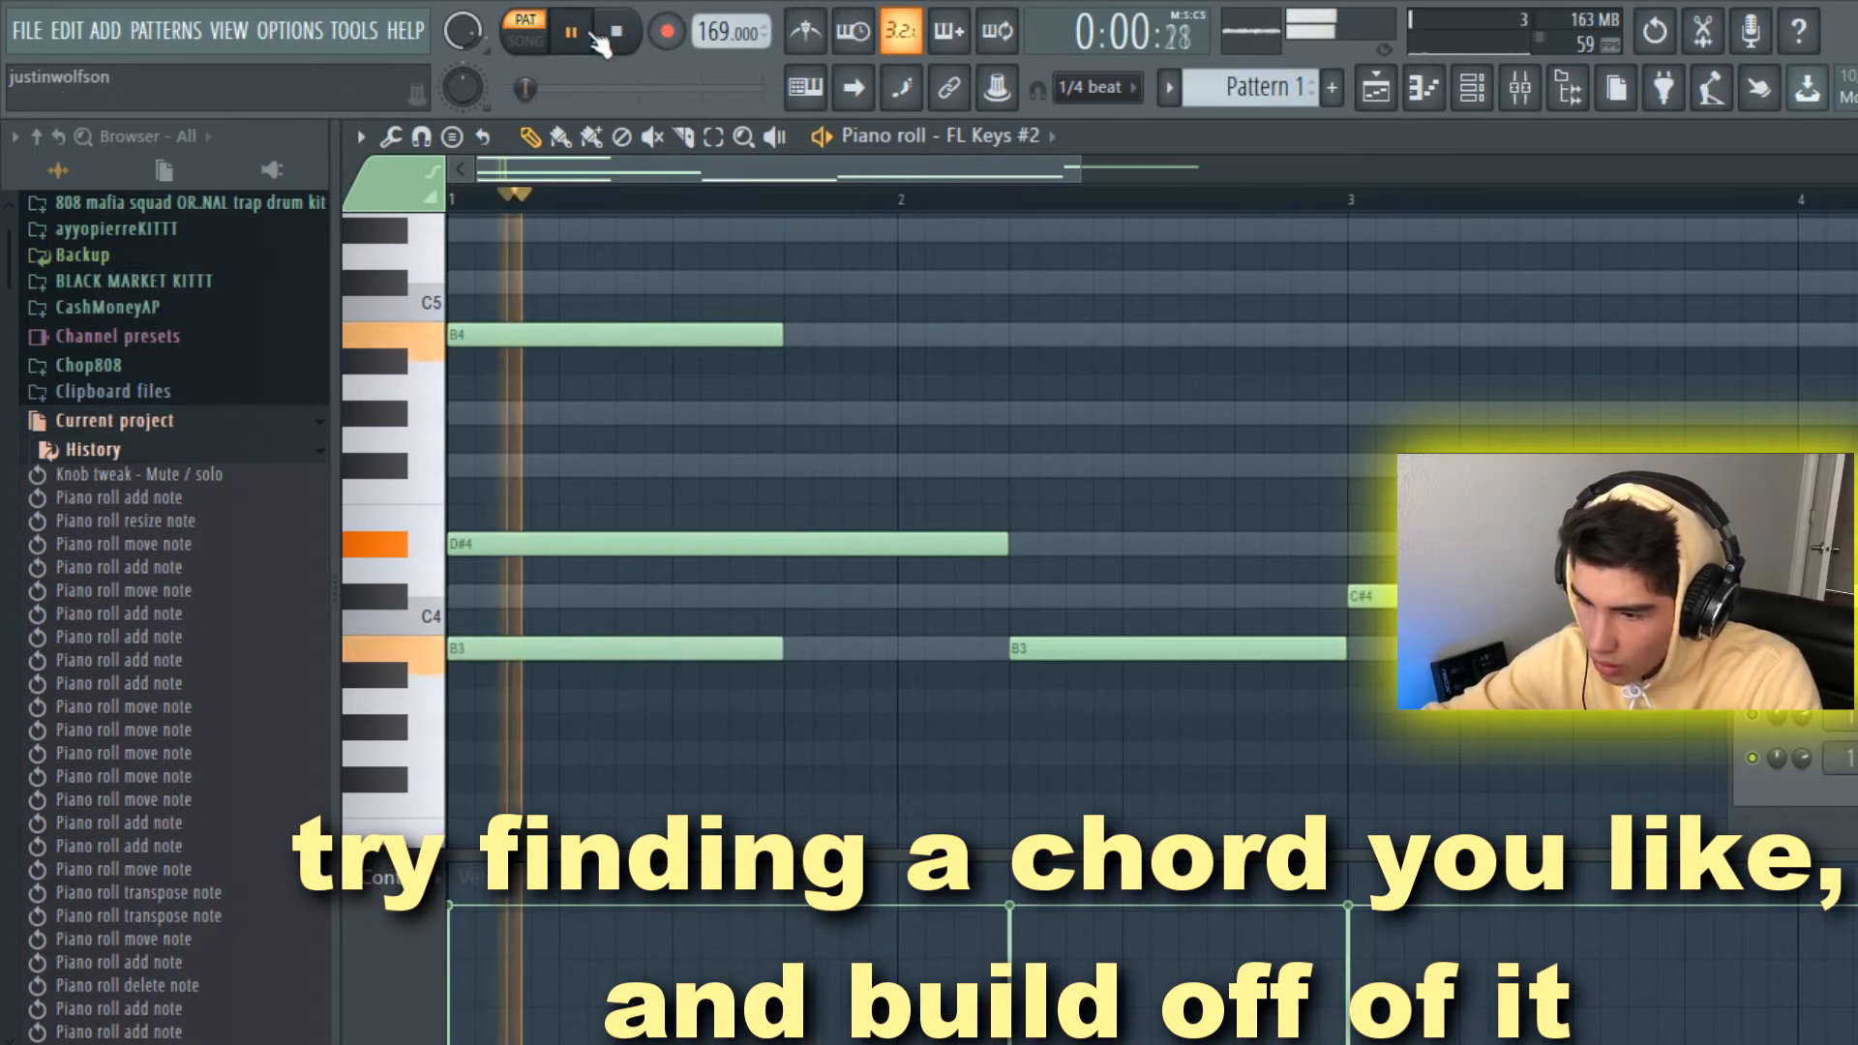
pyautogui.click(584, 35)
# Step: Raise the first chord's B4 to C#5, add a G#4 note and play the chord
pyautogui.moveTo(514, 336); pyautogui.dragTo(516, 283)
pyautogui.click(619, 37)
pyautogui.click(583, 35)
pyautogui.click(582, 36)
pyautogui.click(453, 416)
pyautogui.click(581, 35)
# Step: Try C#4 in place of the first chord's low B3 and restore B3, playing back each version
pyautogui.rightClick(483, 648)
pyautogui.scroll(1, 503, 580)
pyautogui.click(581, 35)
pyautogui.click(459, 674)
pyautogui.click(582, 35)
pyautogui.click(581, 35)
pyautogui.rightClick(484, 674)
pyautogui.click(461, 727)
pyautogui.click(581, 35)
# Step: Lower the first chord's G#4 to F#4, raise its C#5 to D#5 and listen to the change
pyautogui.moveTo(548, 490); pyautogui.dragTo(547, 544)
pyautogui.click(582, 35)
pyautogui.moveTo(571, 360); pyautogui.dragTo(571, 308)
pyautogui.click(620, 37)
pyautogui.click(582, 35)
# Step: Delete the first chord's low B3, raise its F#4 to B4 and play the chord
pyautogui.rightClick(503, 726)
pyautogui.click(582, 35)
pyautogui.click(581, 35)
pyautogui.click(582, 35)
pyautogui.moveTo(519, 544); pyautogui.dragTo(548, 413)
pyautogui.click(582, 34)
pyautogui.click(582, 35)
pyautogui.click(582, 35)
# Step: Try an F#4 in the first chord, replace it with G#4 and play the chord
pyautogui.click(461, 544)
pyautogui.click(582, 34)
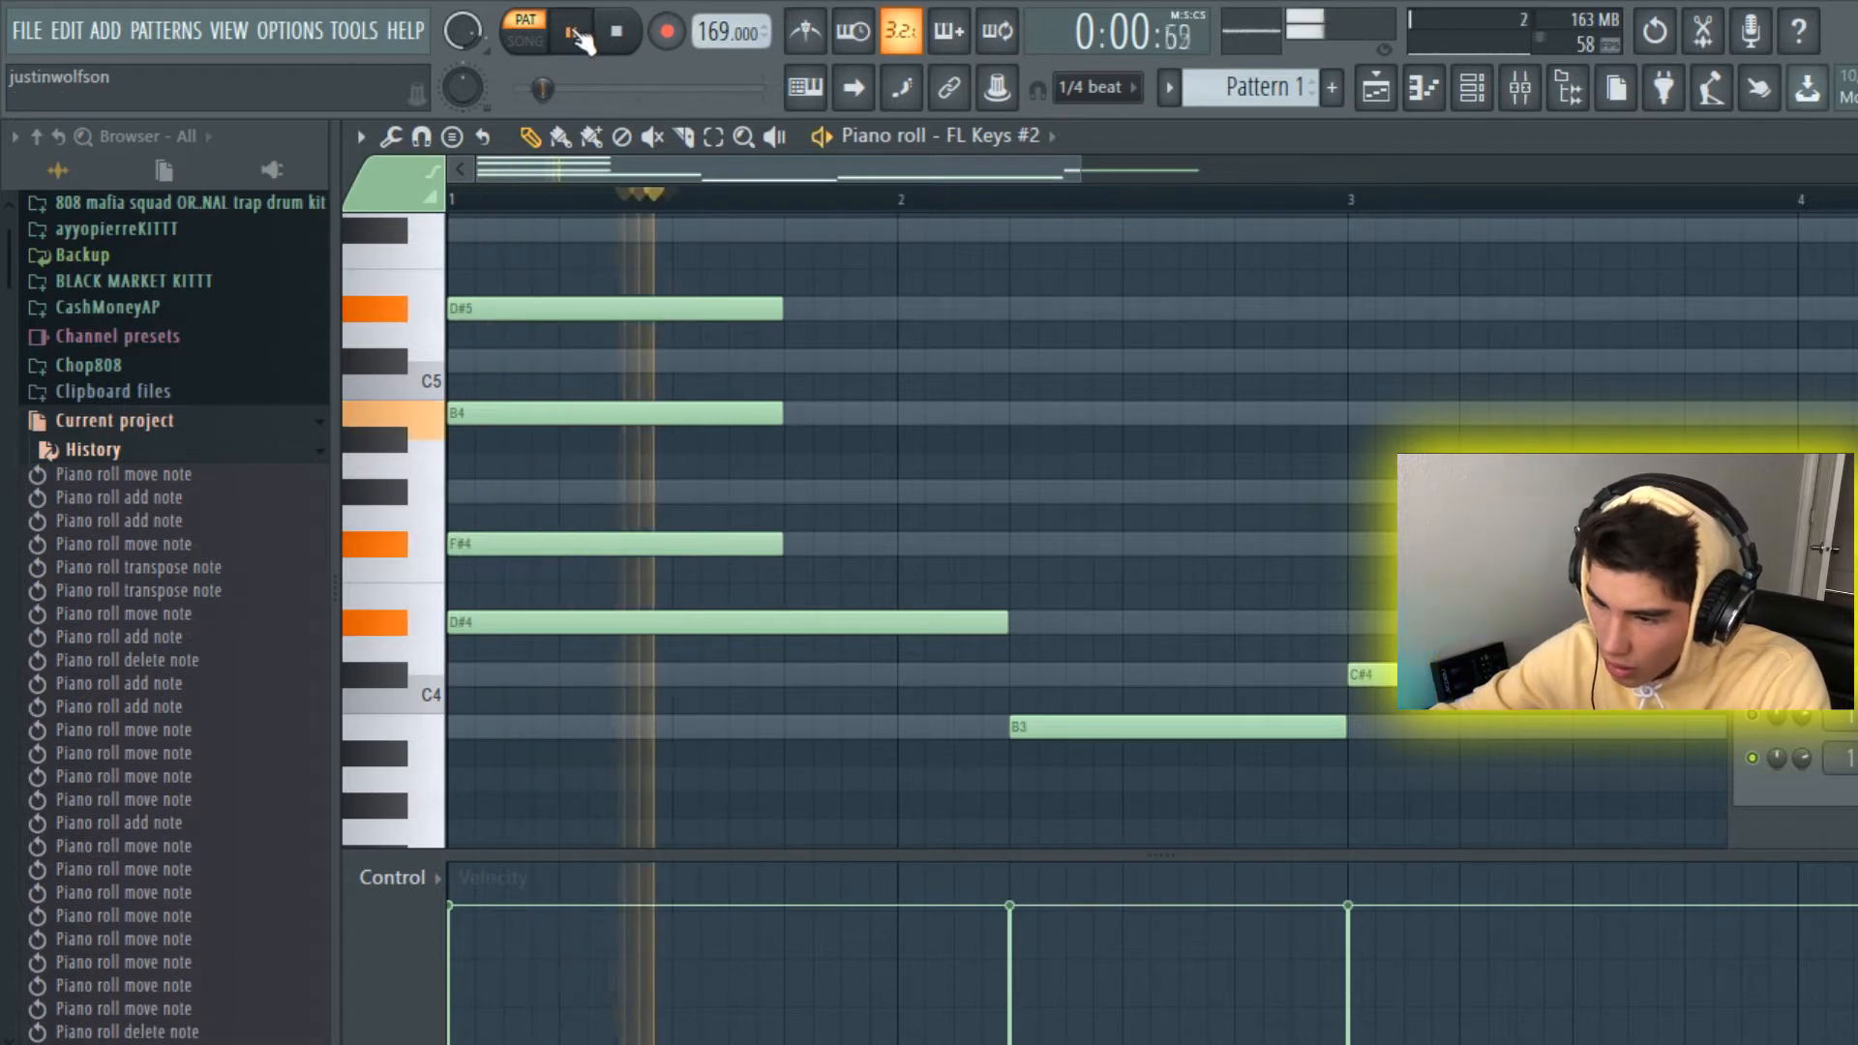
pyautogui.click(582, 34)
pyautogui.rightClick(465, 544)
pyautogui.click(460, 492)
pyautogui.click(581, 35)
pyautogui.click(582, 35)
# Step: Extend the first chord's D#5, B4 and G#4 notes to end with its D#4 and play it back
pyautogui.moveTo(825, 528); pyautogui.dragTo(619, 281)
pyautogui.moveTo(780, 308); pyautogui.dragTo(1006, 308)
pyautogui.click(616, 33)
pyautogui.click(579, 35)
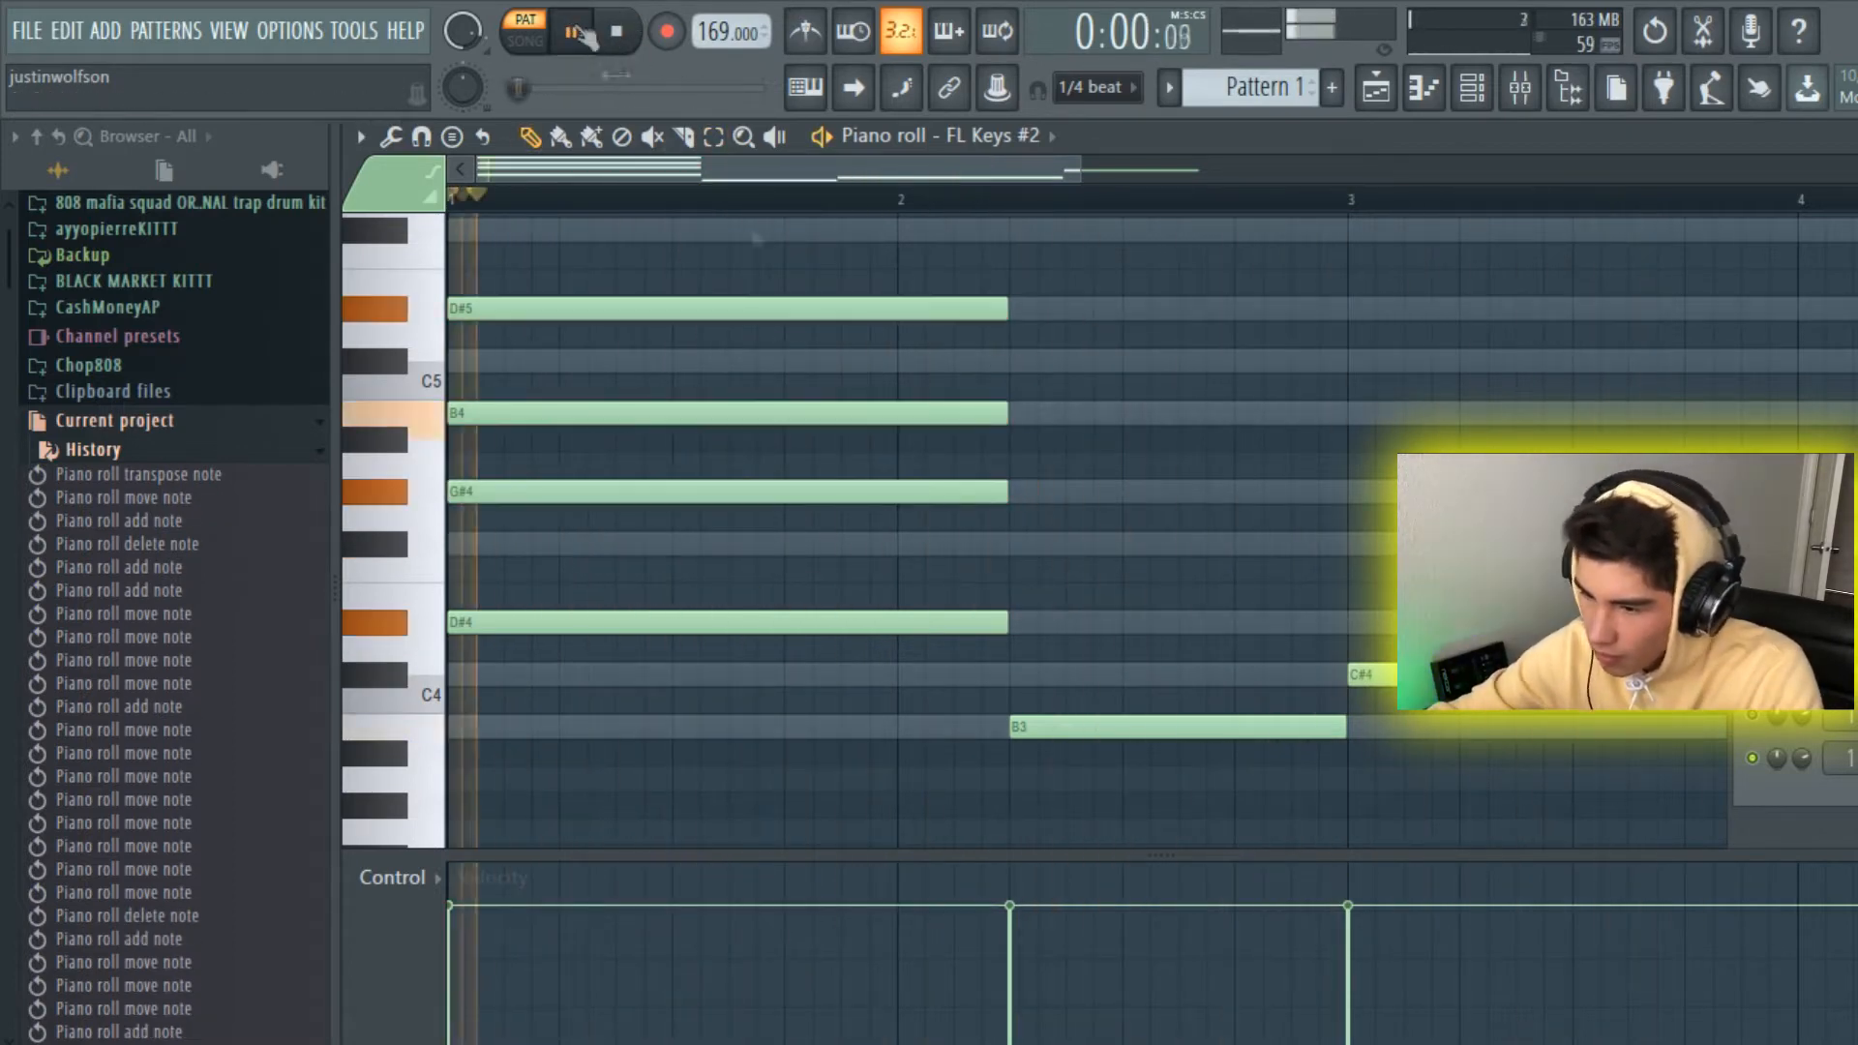
# Step: Add C#5 and F#4 above the B3 root, ending at bar 3, and play the first two chords
pyautogui.click(1022, 361)
pyautogui.click(1022, 544)
pyautogui.click(579, 35)
pyautogui.hscroll(3, 1209, 479)
pyautogui.moveTo(1209, 593); pyautogui.dragTo(1057, 372)
pyautogui.click(1123, 319)
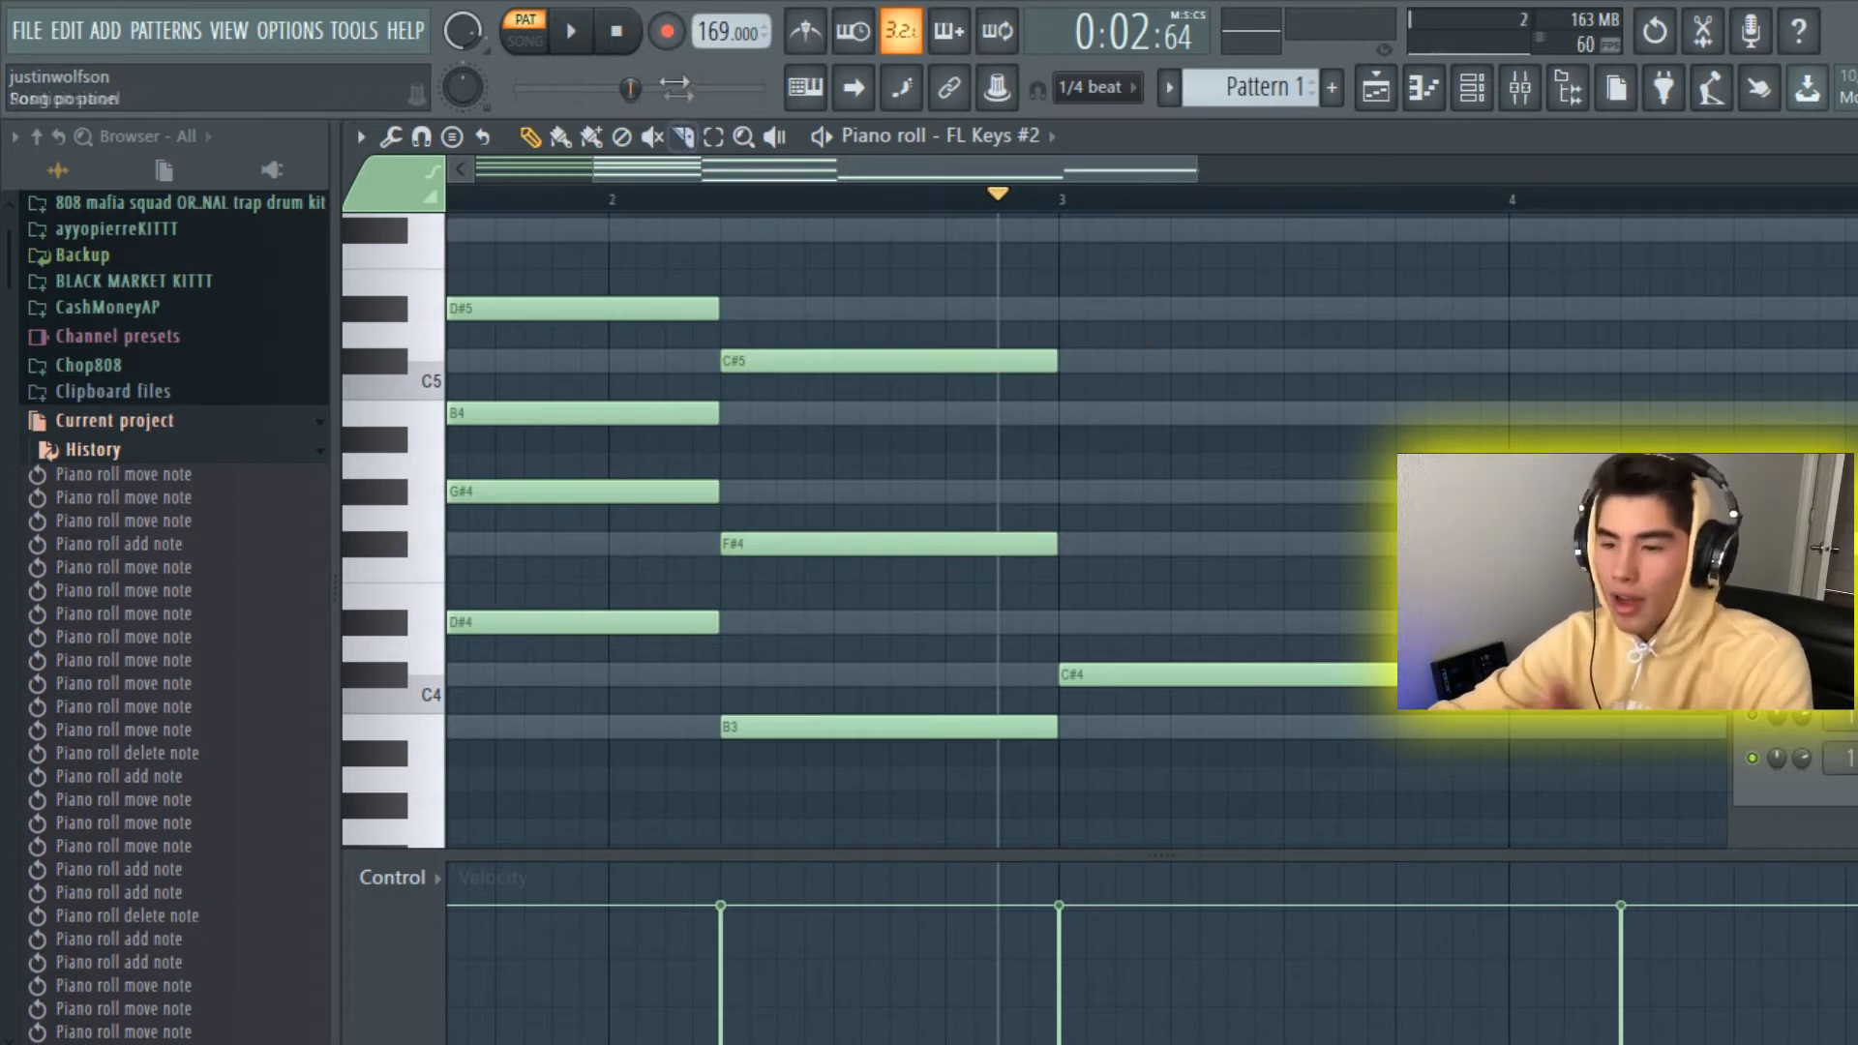
pyautogui.press('space')
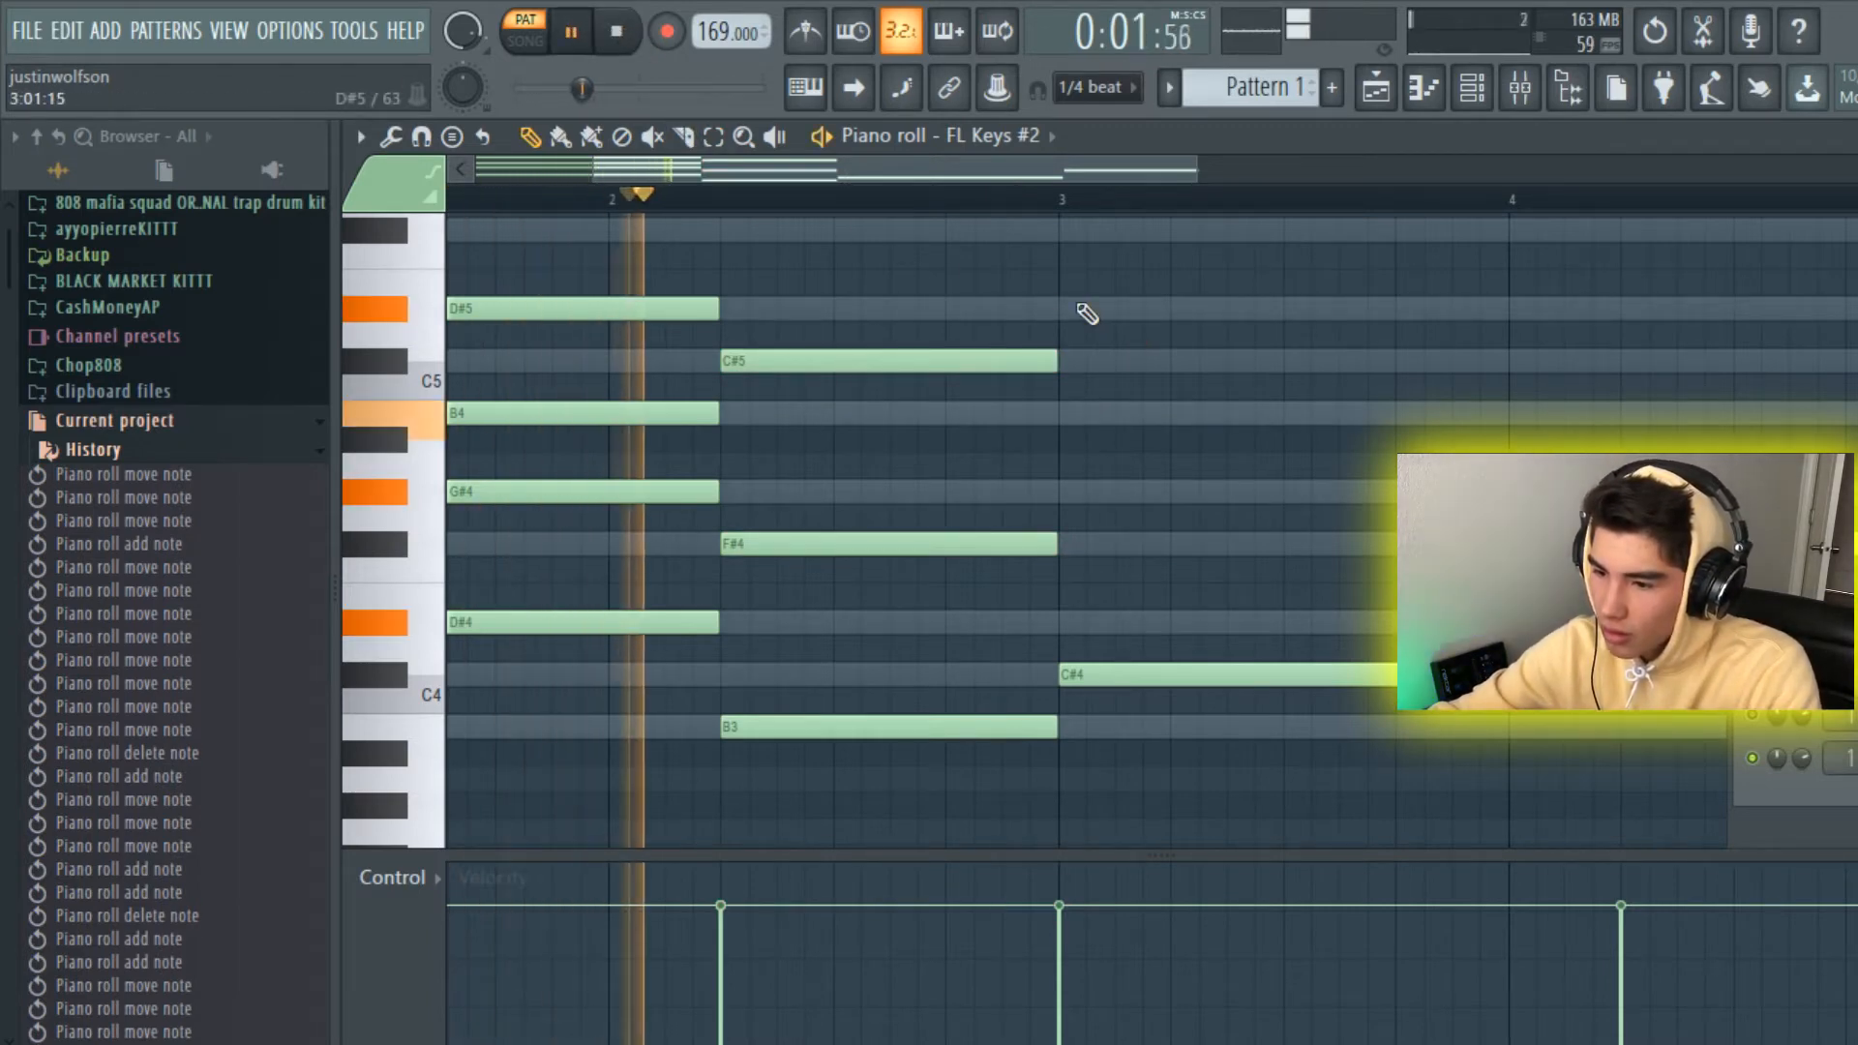
pyautogui.press('space')
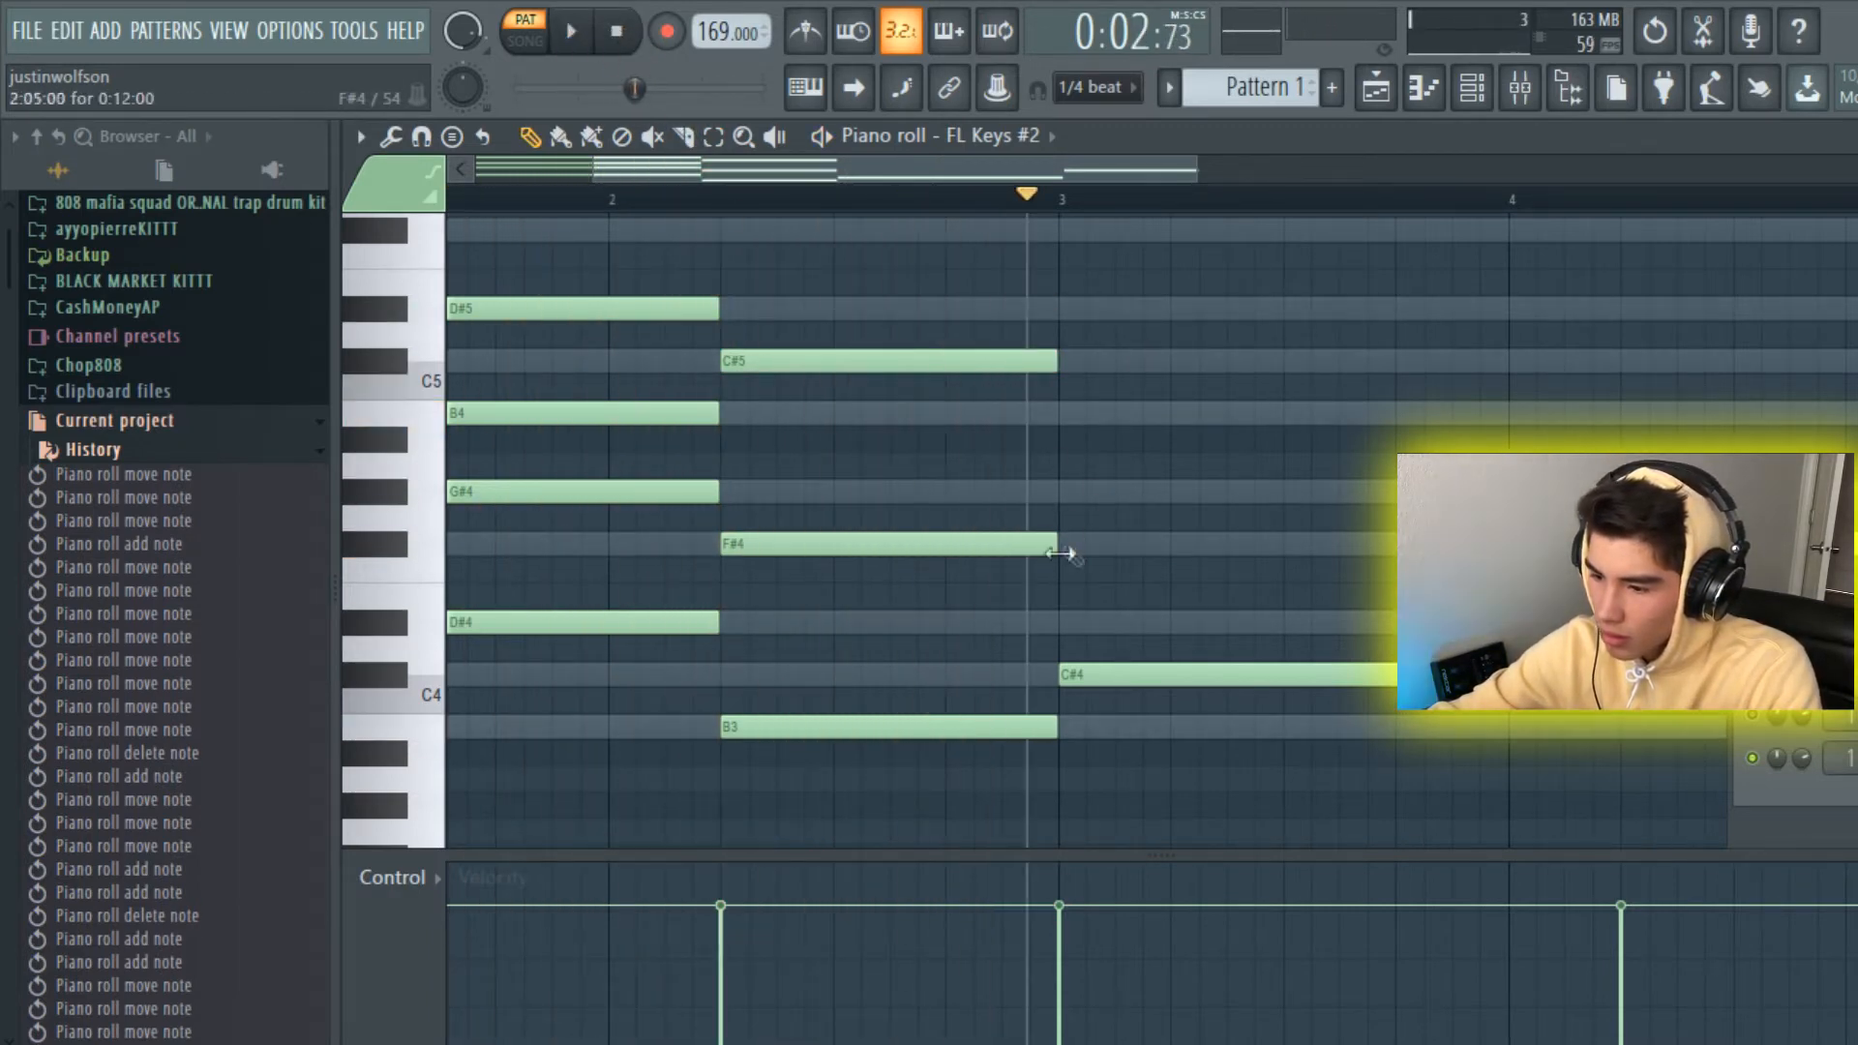
# Step: Add G#4 and D#4 above the C#4 root at bar 3 and play the progression
pyautogui.moveTo(1089, 621); pyautogui.dragTo(1120, 486)
pyautogui.moveTo(1119, 416); pyautogui.dragTo(1113, 621)
pyautogui.click(573, 33)
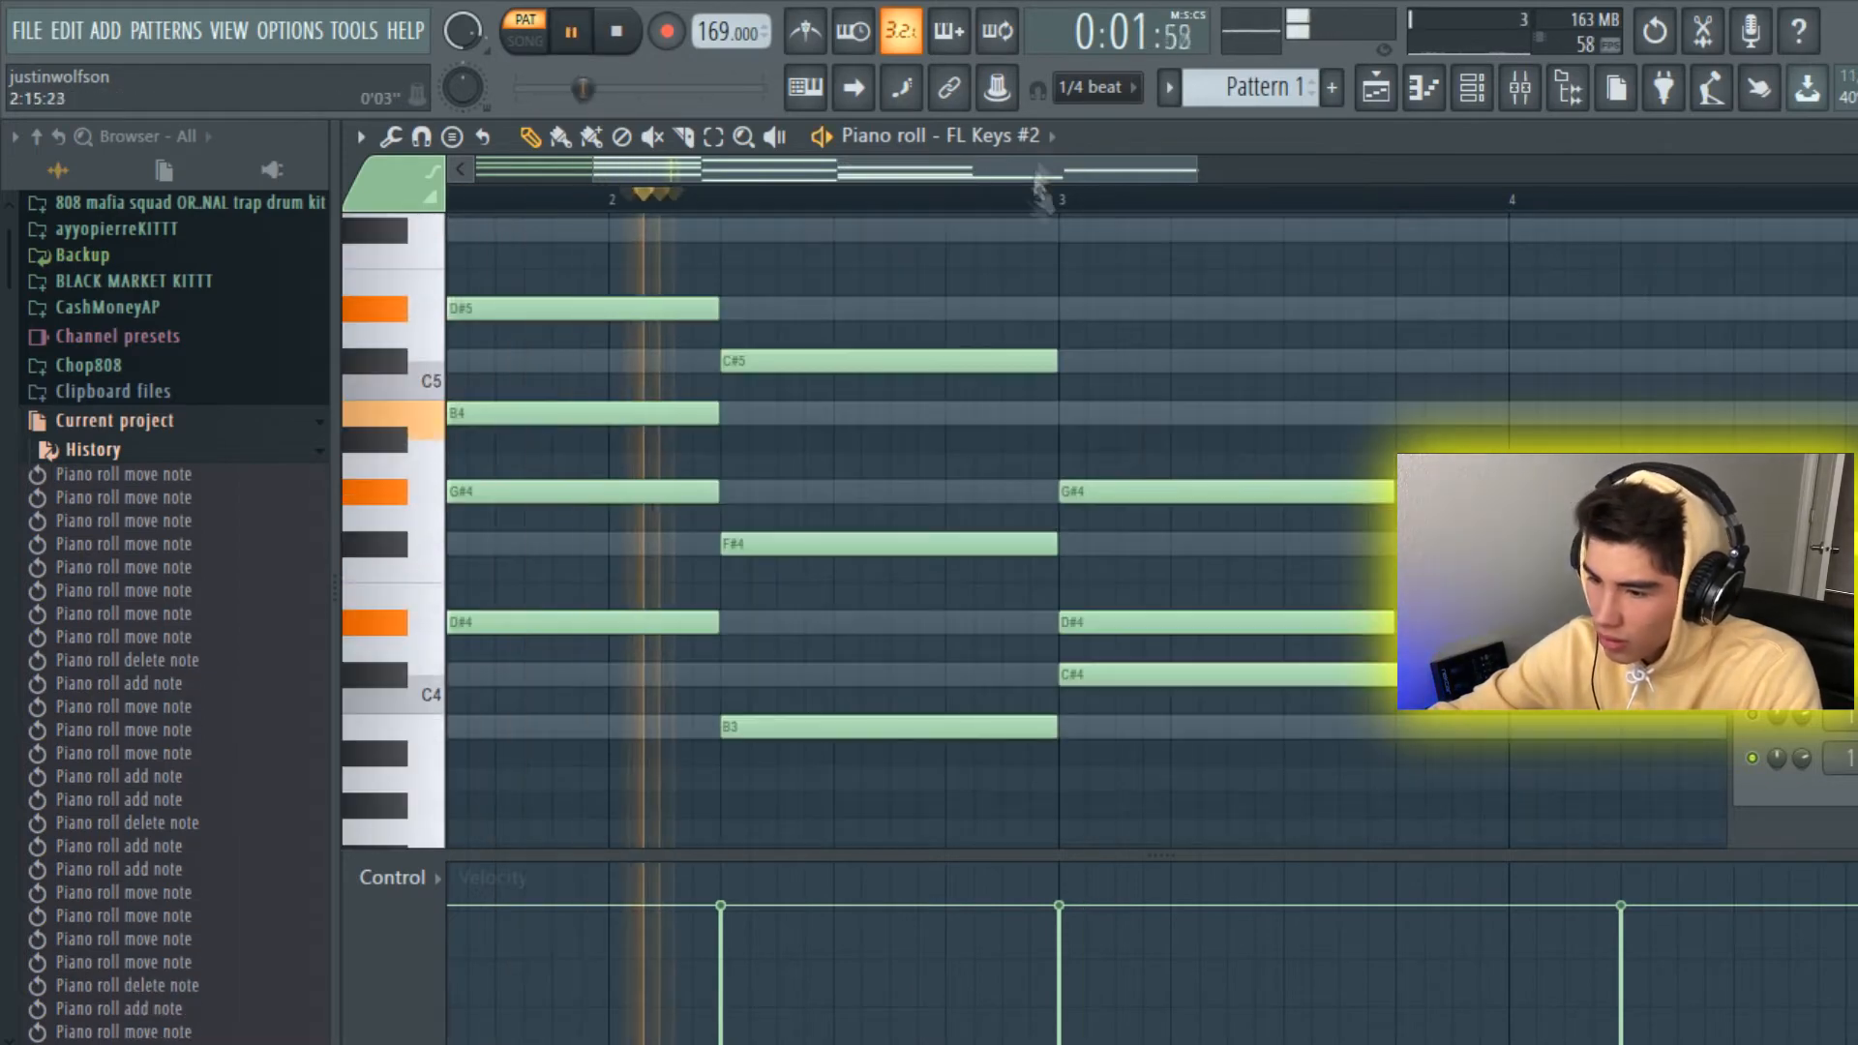
# Step: Revoice the bar 3 chord to G#4, B4 and D#5 above its C#4 root, playing it back between changes
pyautogui.press('space')
pyautogui.moveTo(764, 492); pyautogui.dragTo(762, 414)
pyautogui.moveTo(750, 622); pyautogui.dragTo(752, 544)
pyautogui.press('space')
pyautogui.press('space')
pyautogui.moveTo(871, 674); pyautogui.dragTo(871, 622)
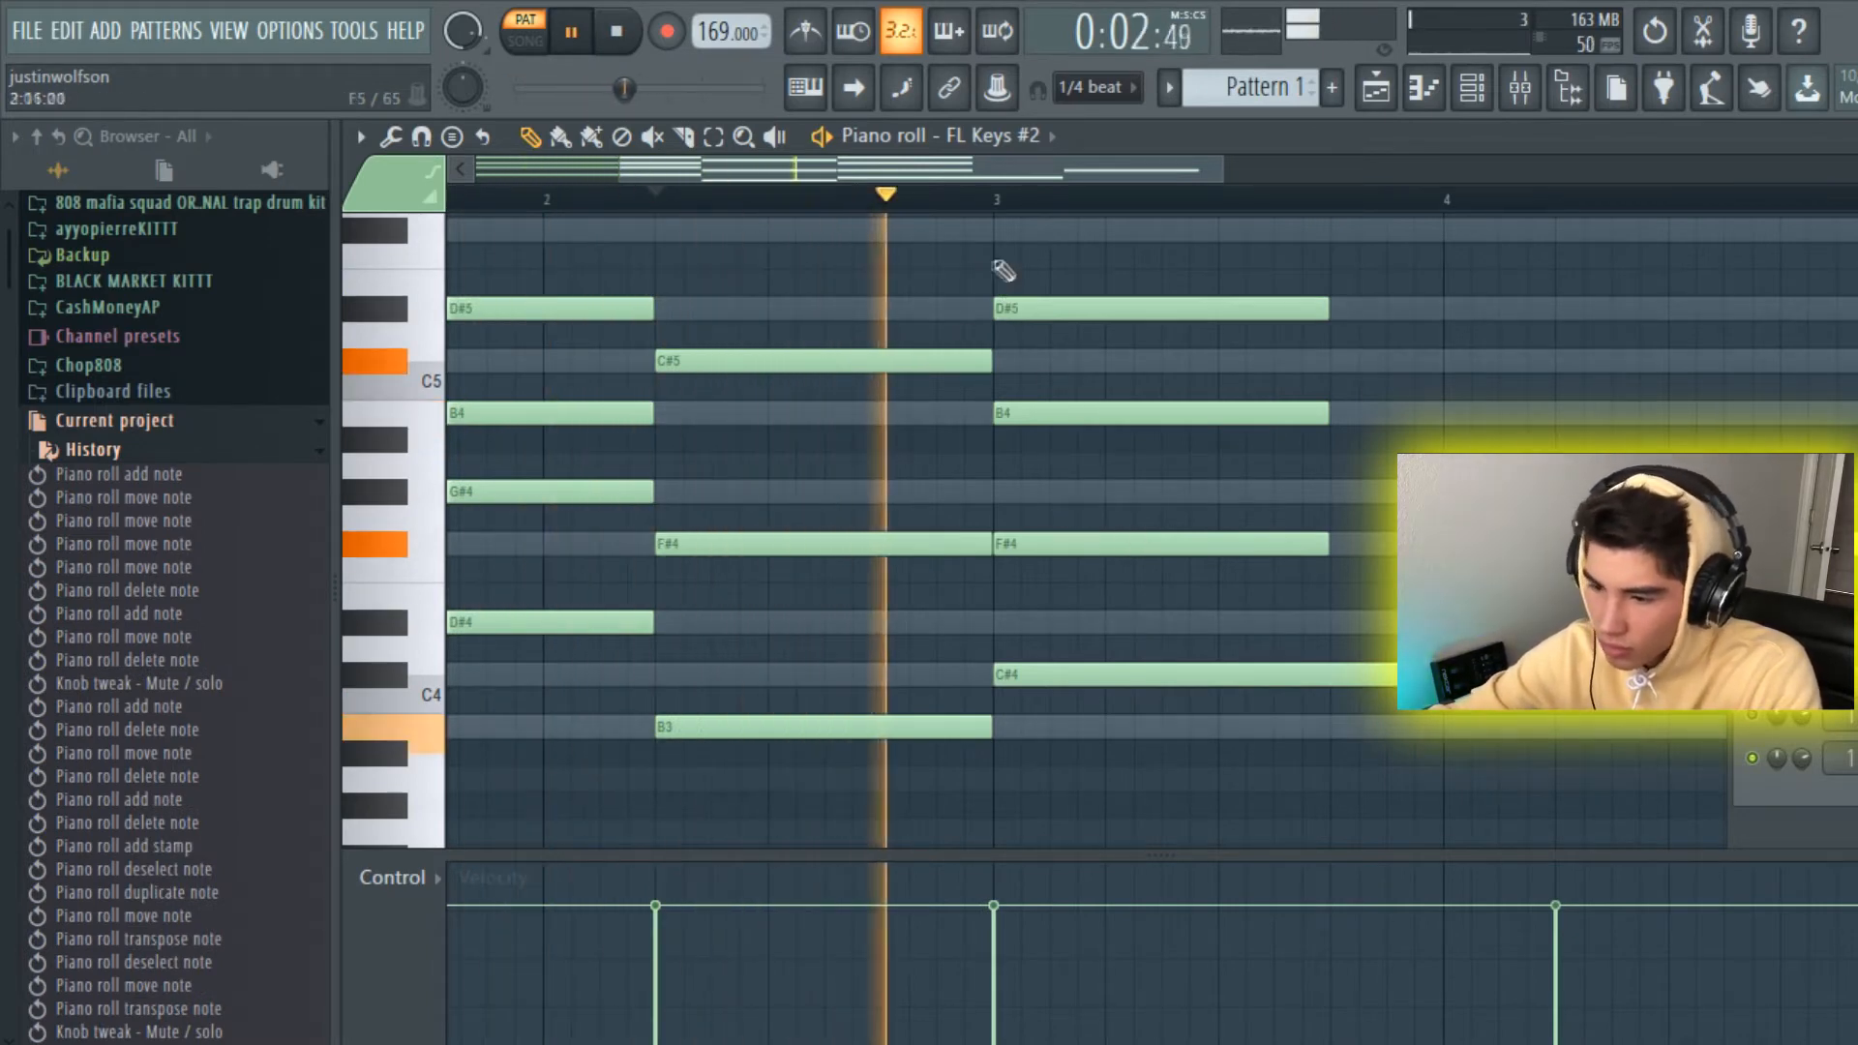
pyautogui.rightClick(1032, 537)
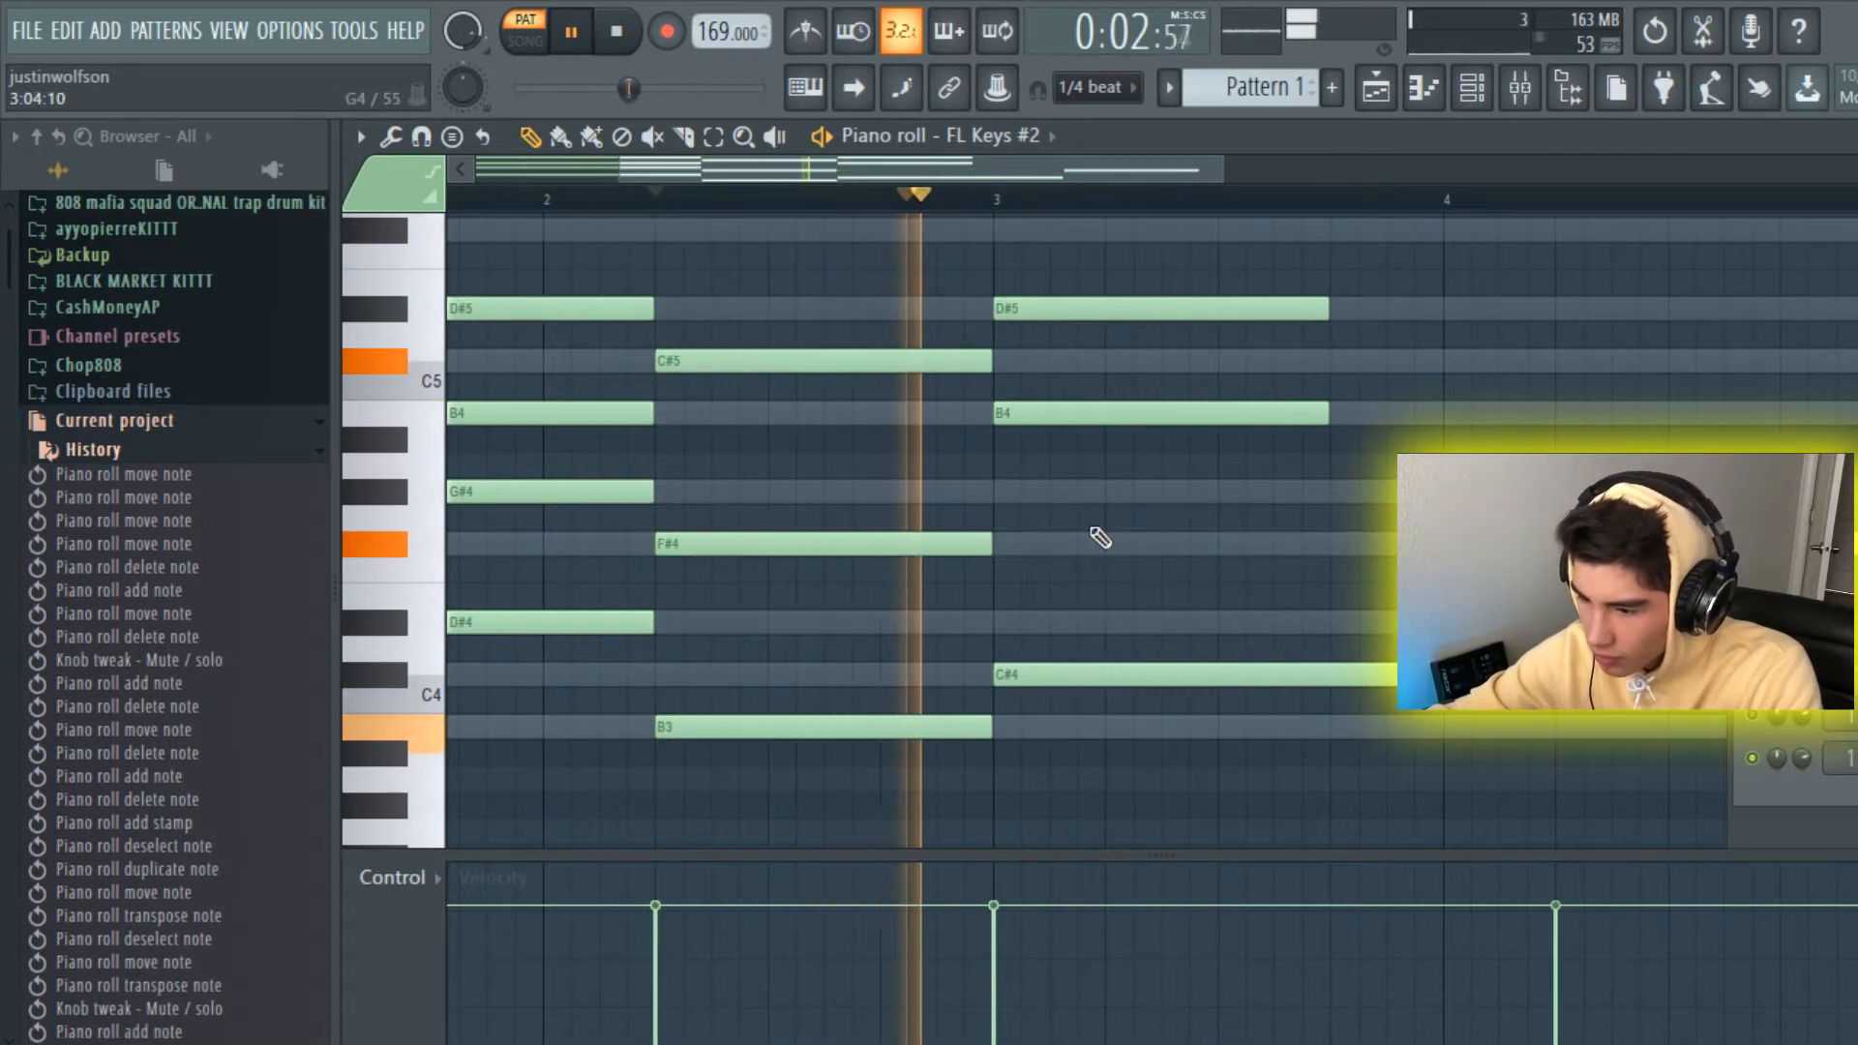
pyautogui.click(1016, 495)
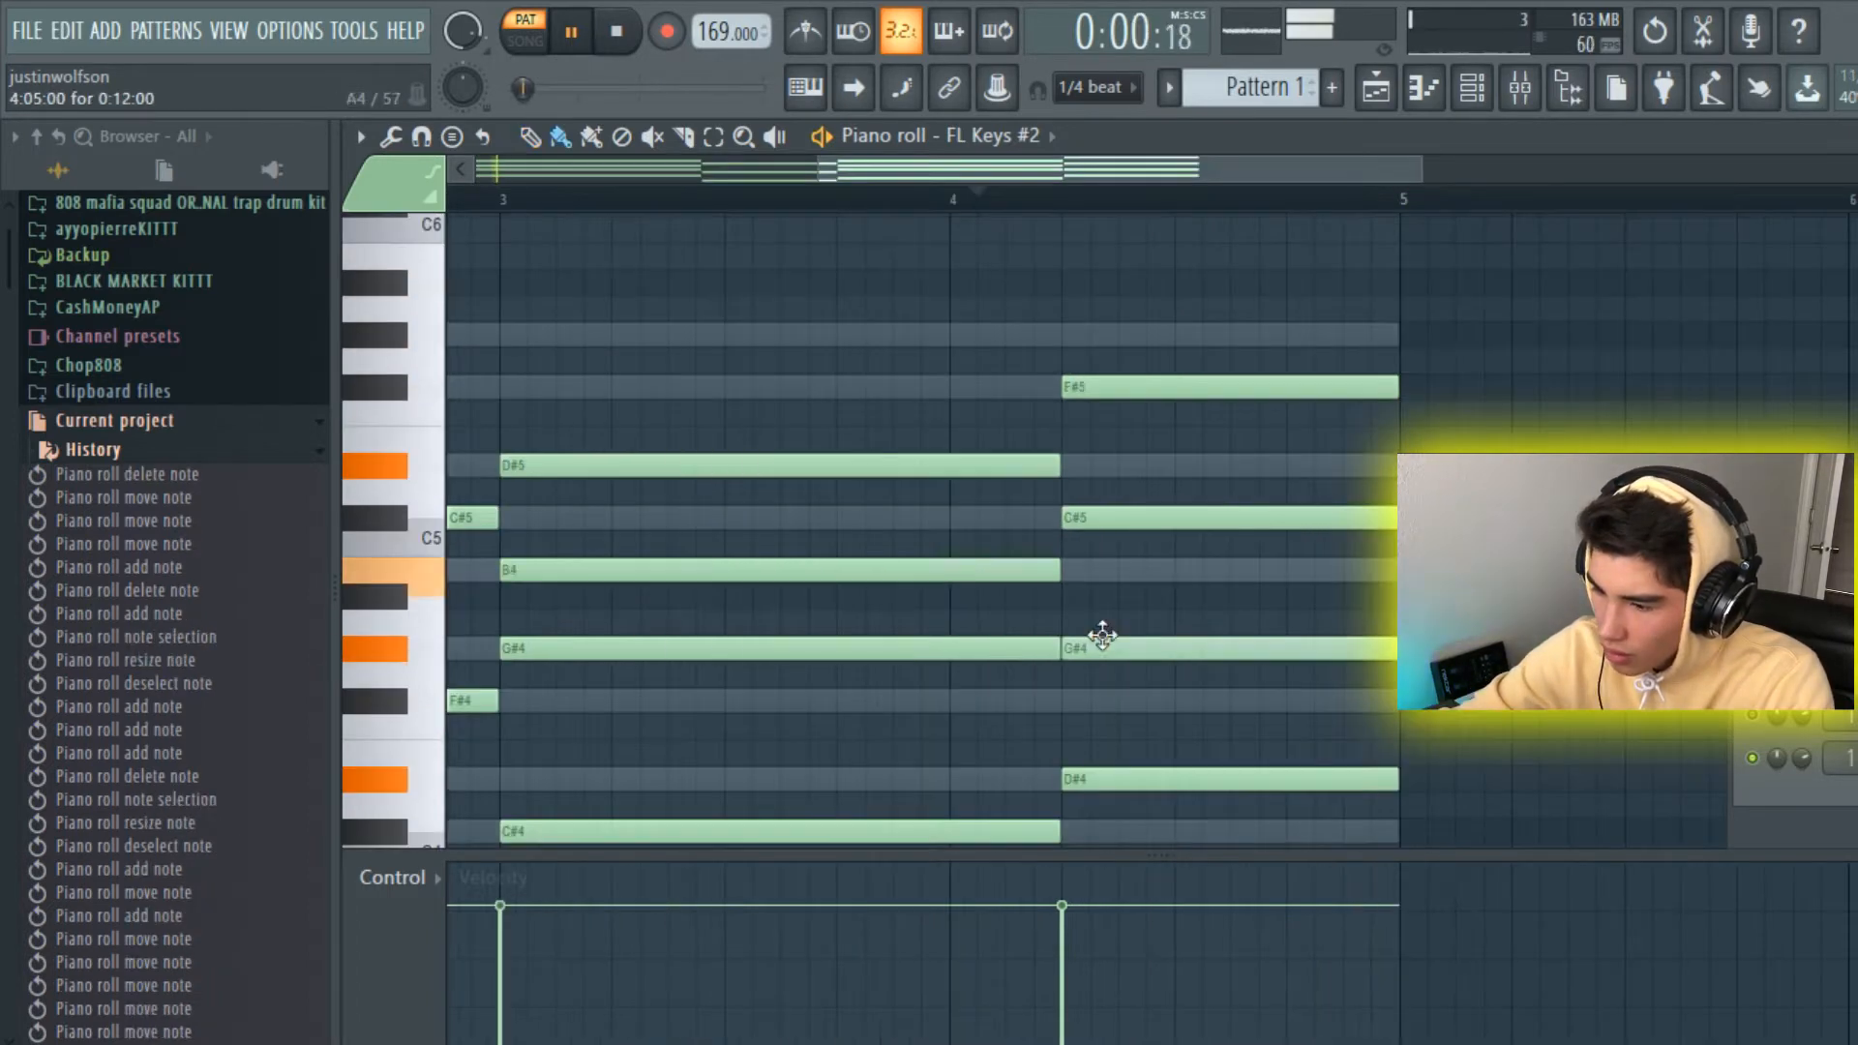
# Step: Lower the G#4 note of the fourth chord to F#4 while the progression plays
pyautogui.moveTo(1102, 636); pyautogui.dragTo(1092, 718)
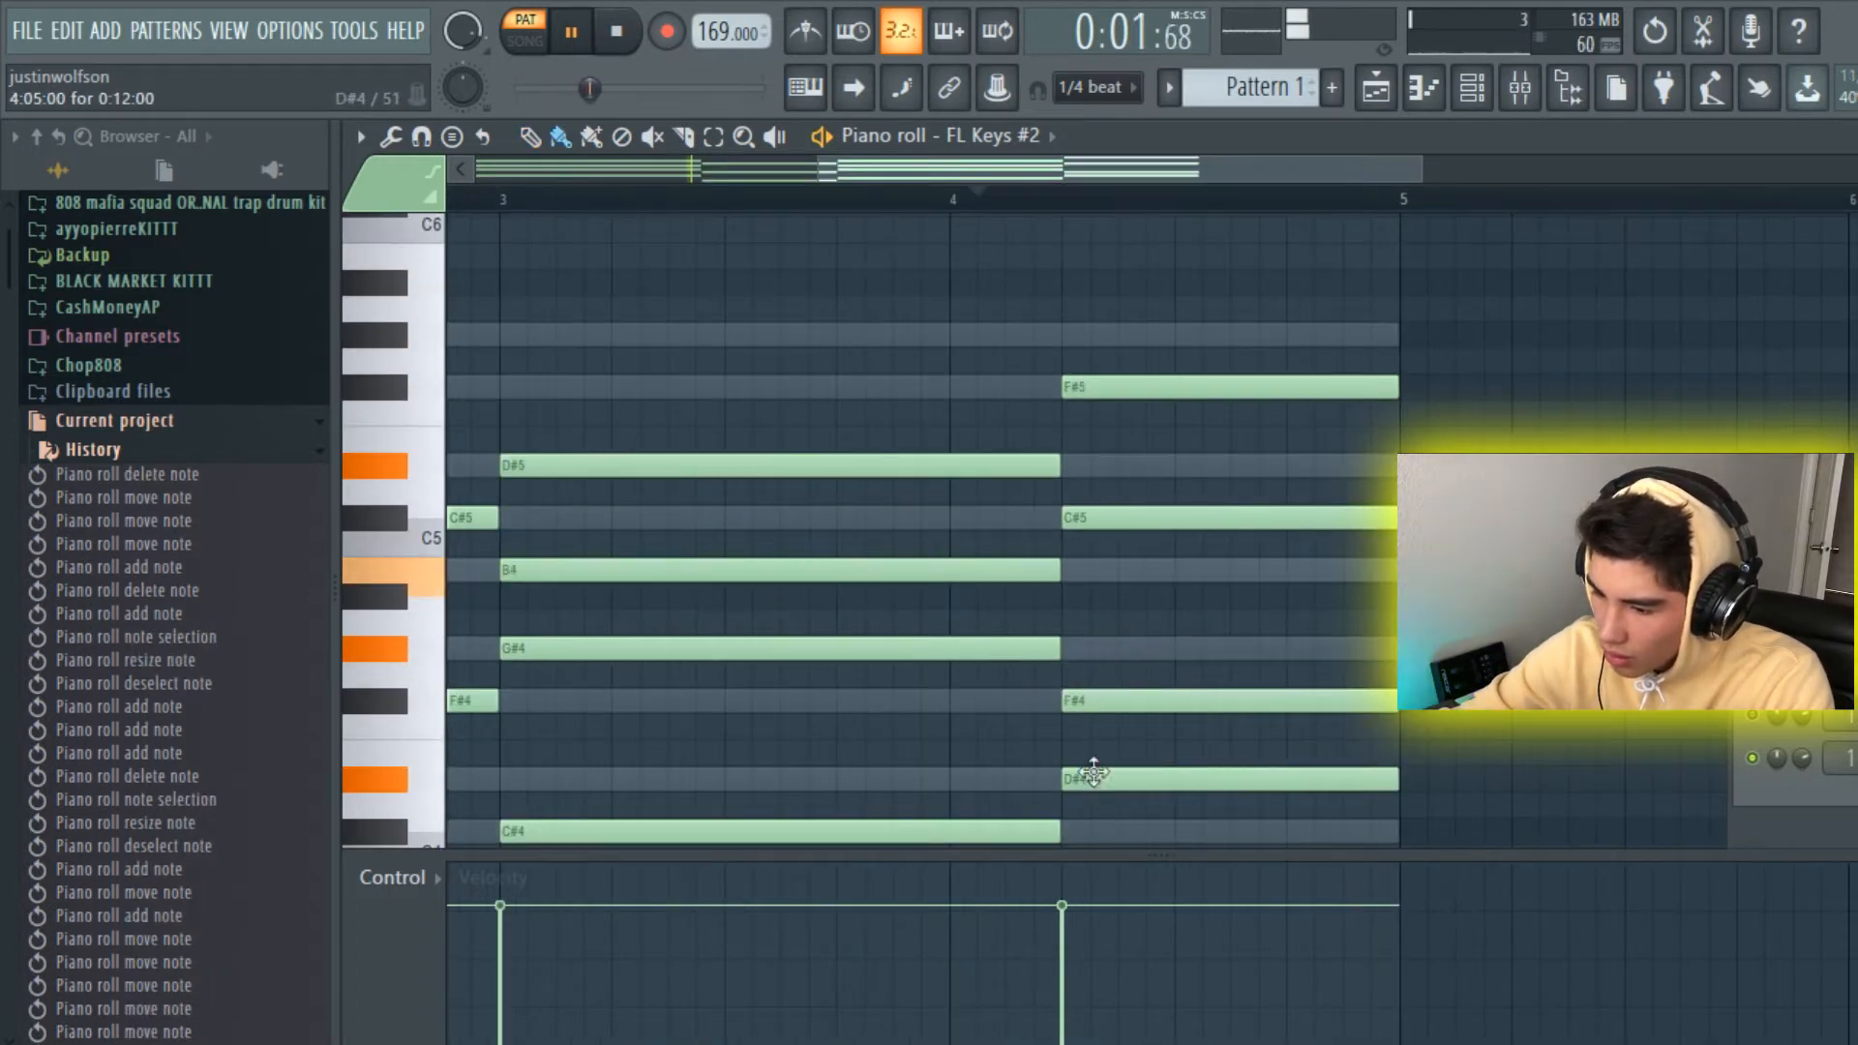
pyautogui.scroll(-3, 1115, 627)
pyautogui.scroll(3, 1179, 542)
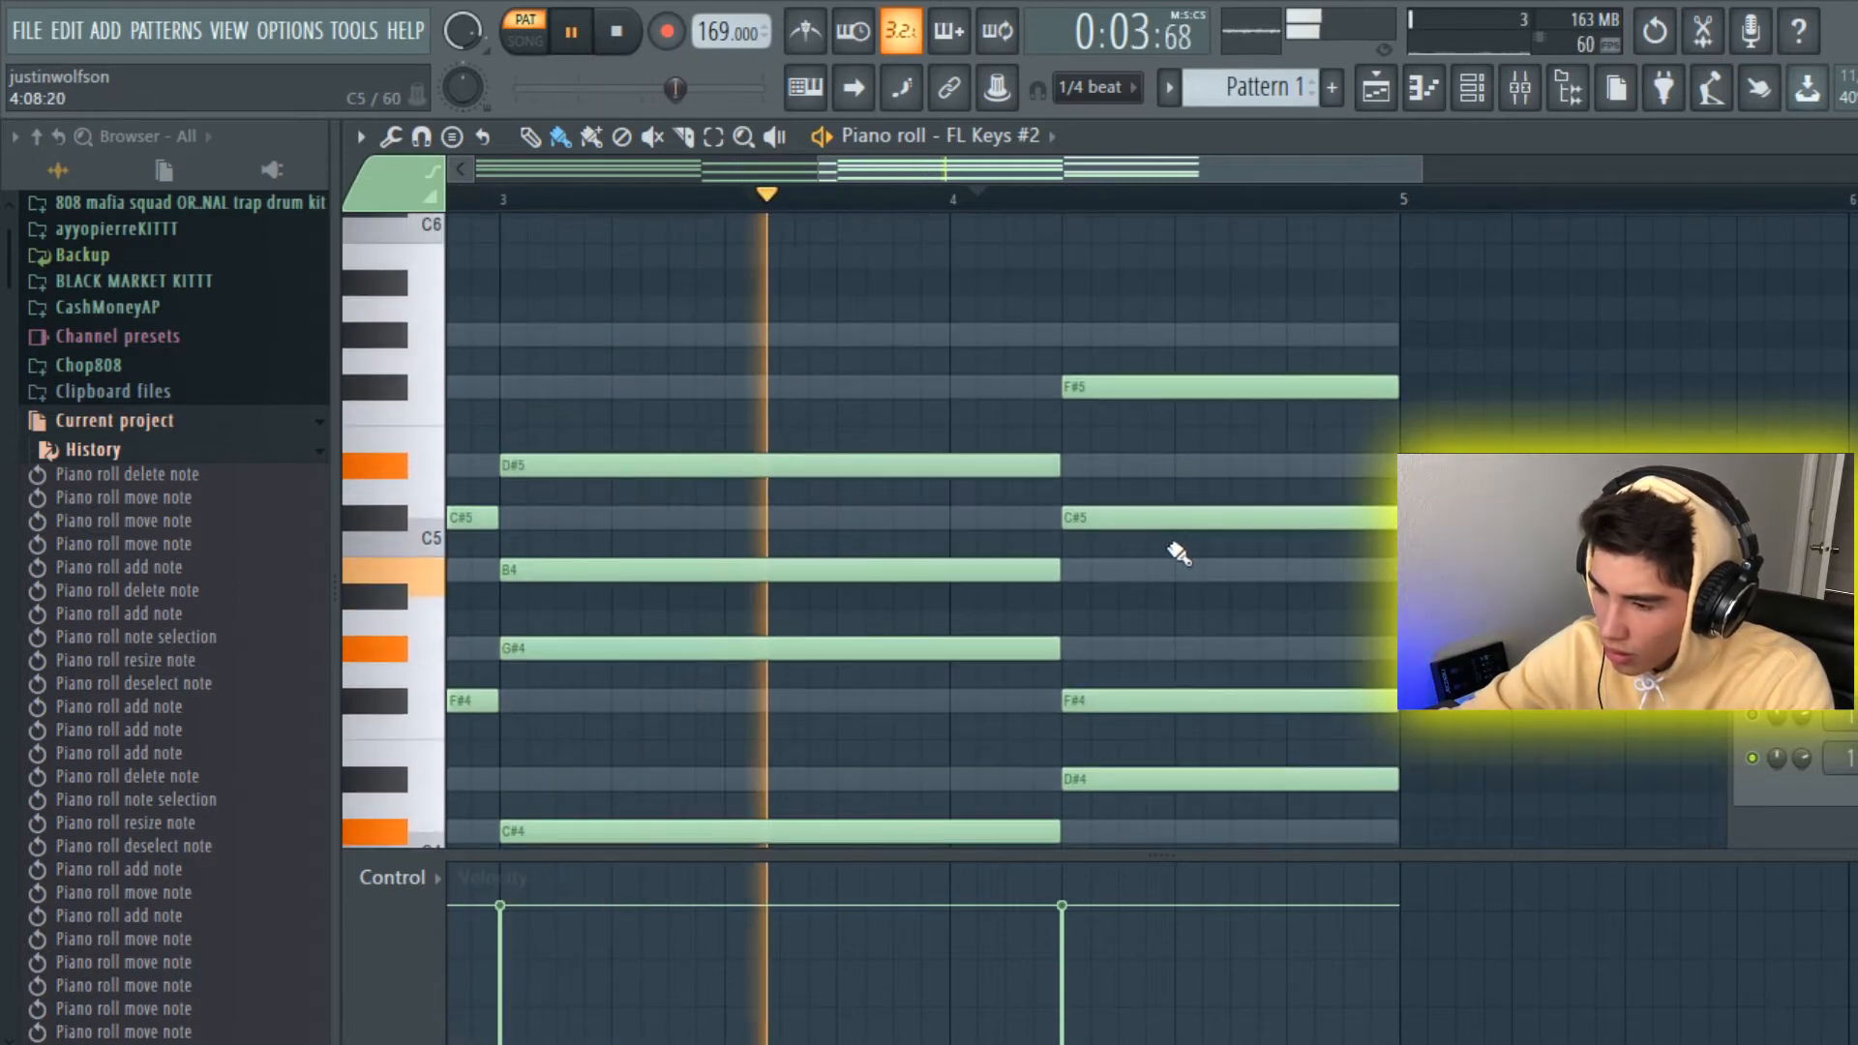
# Step: Lower the C#5 note of the fourth chord while the progression plays
pyautogui.moveTo(1141, 517)
pyautogui.mouseDown()
pyautogui.moveTo(1143, 590)
pyautogui.moveTo(1151, 559)
pyautogui.mouseUp()
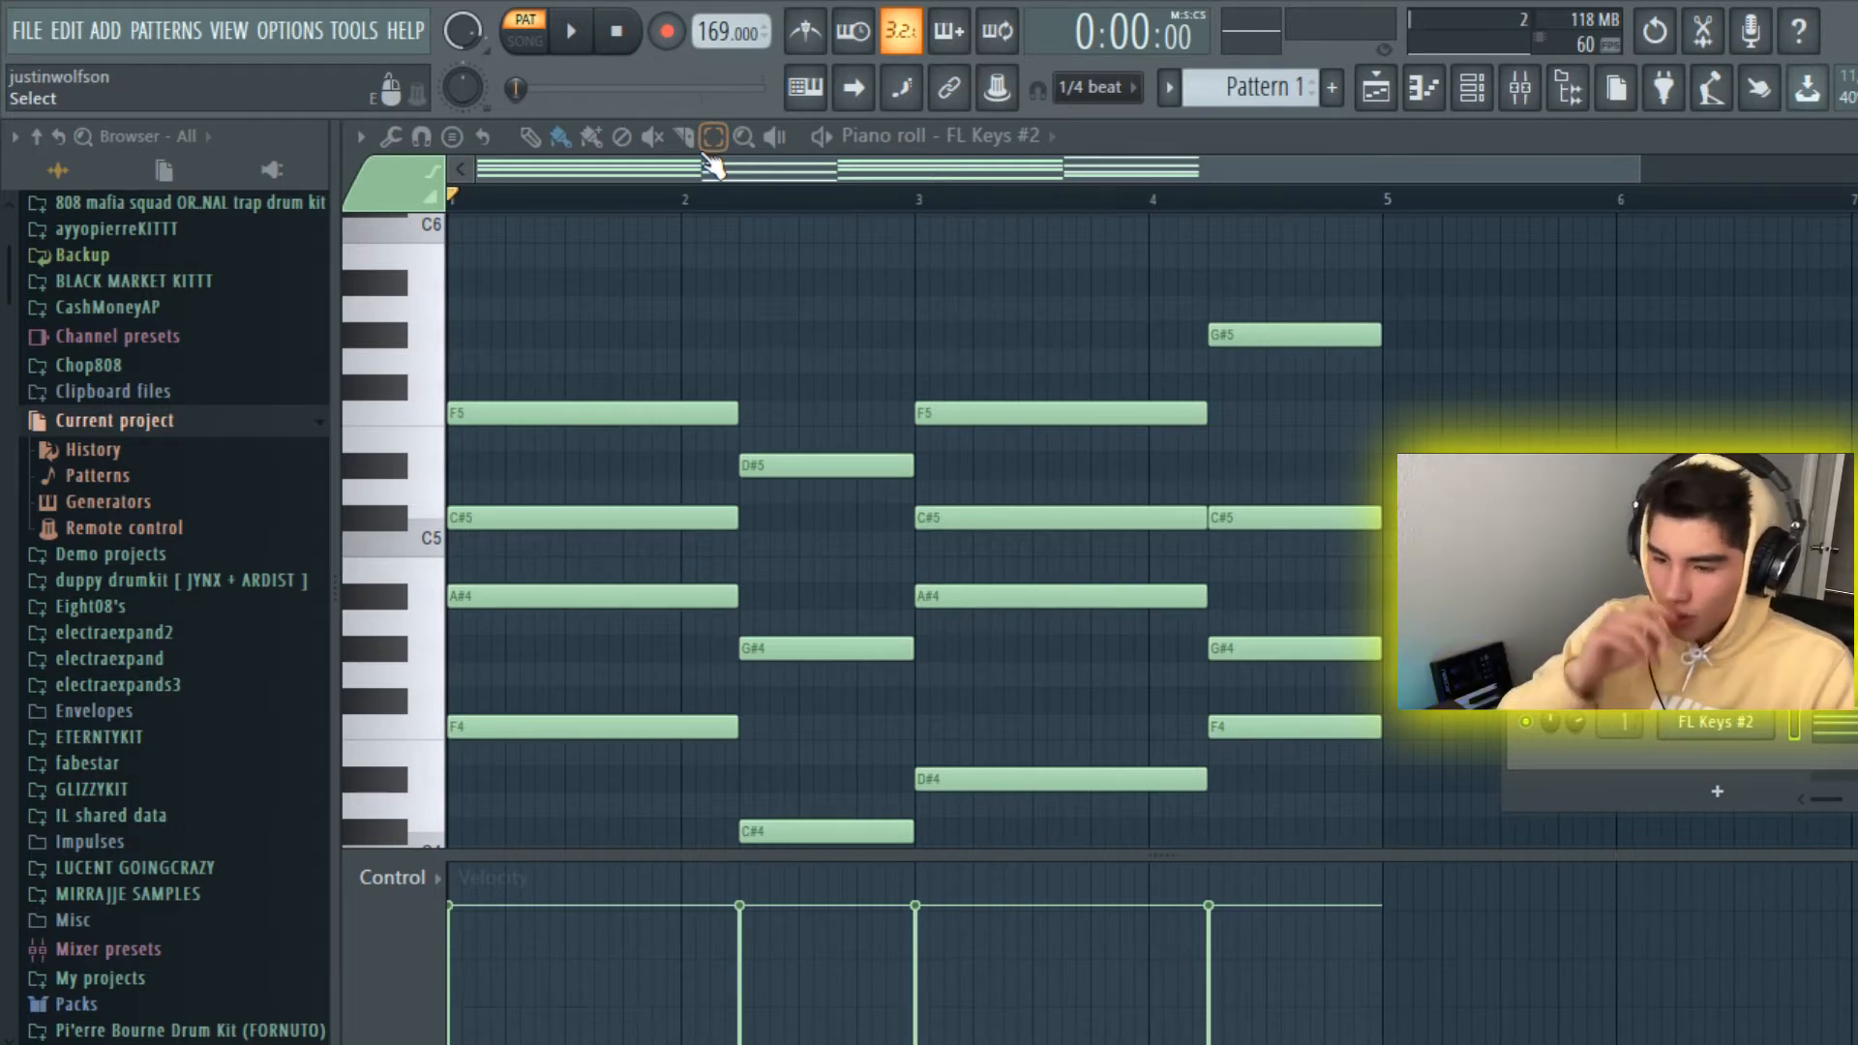
# Step: Review the four chords in the piano roll and play the progression from the start
pyautogui.scroll(-3, 496, 523)
pyautogui.click(425, 499)
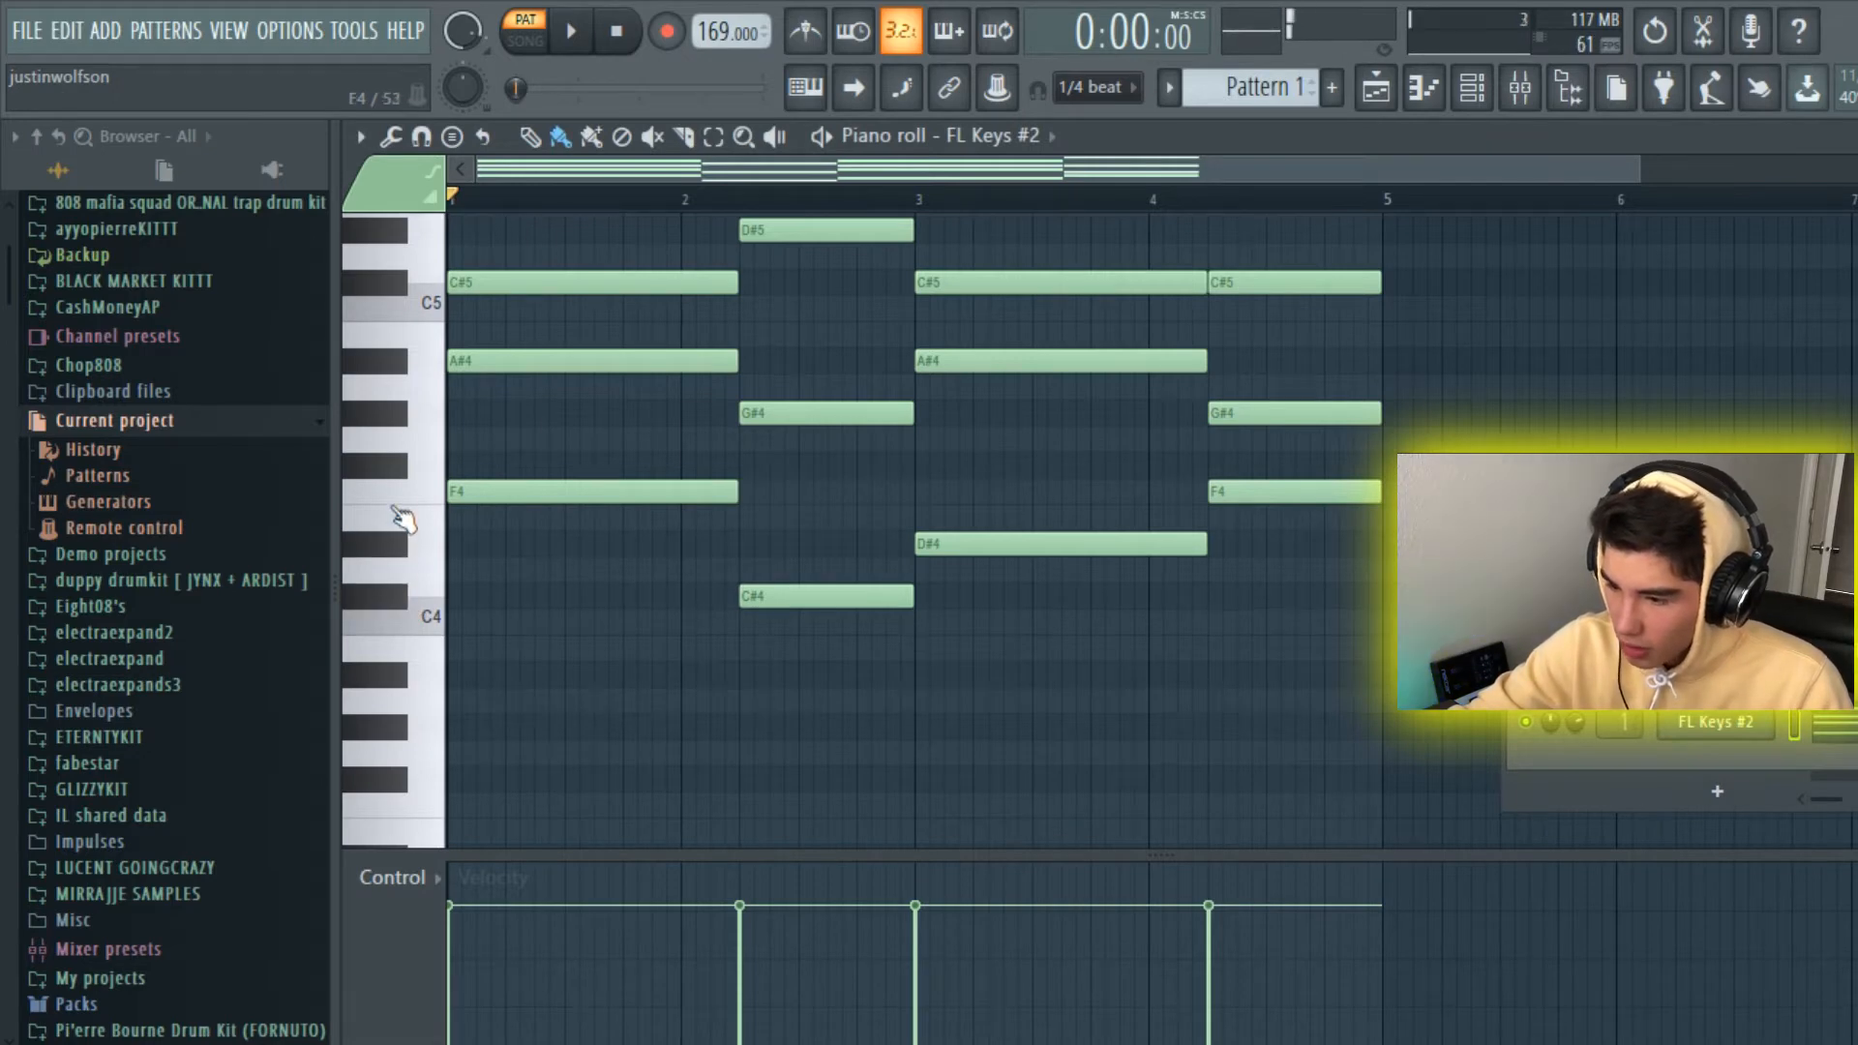
pyautogui.scroll(2, 764, 426)
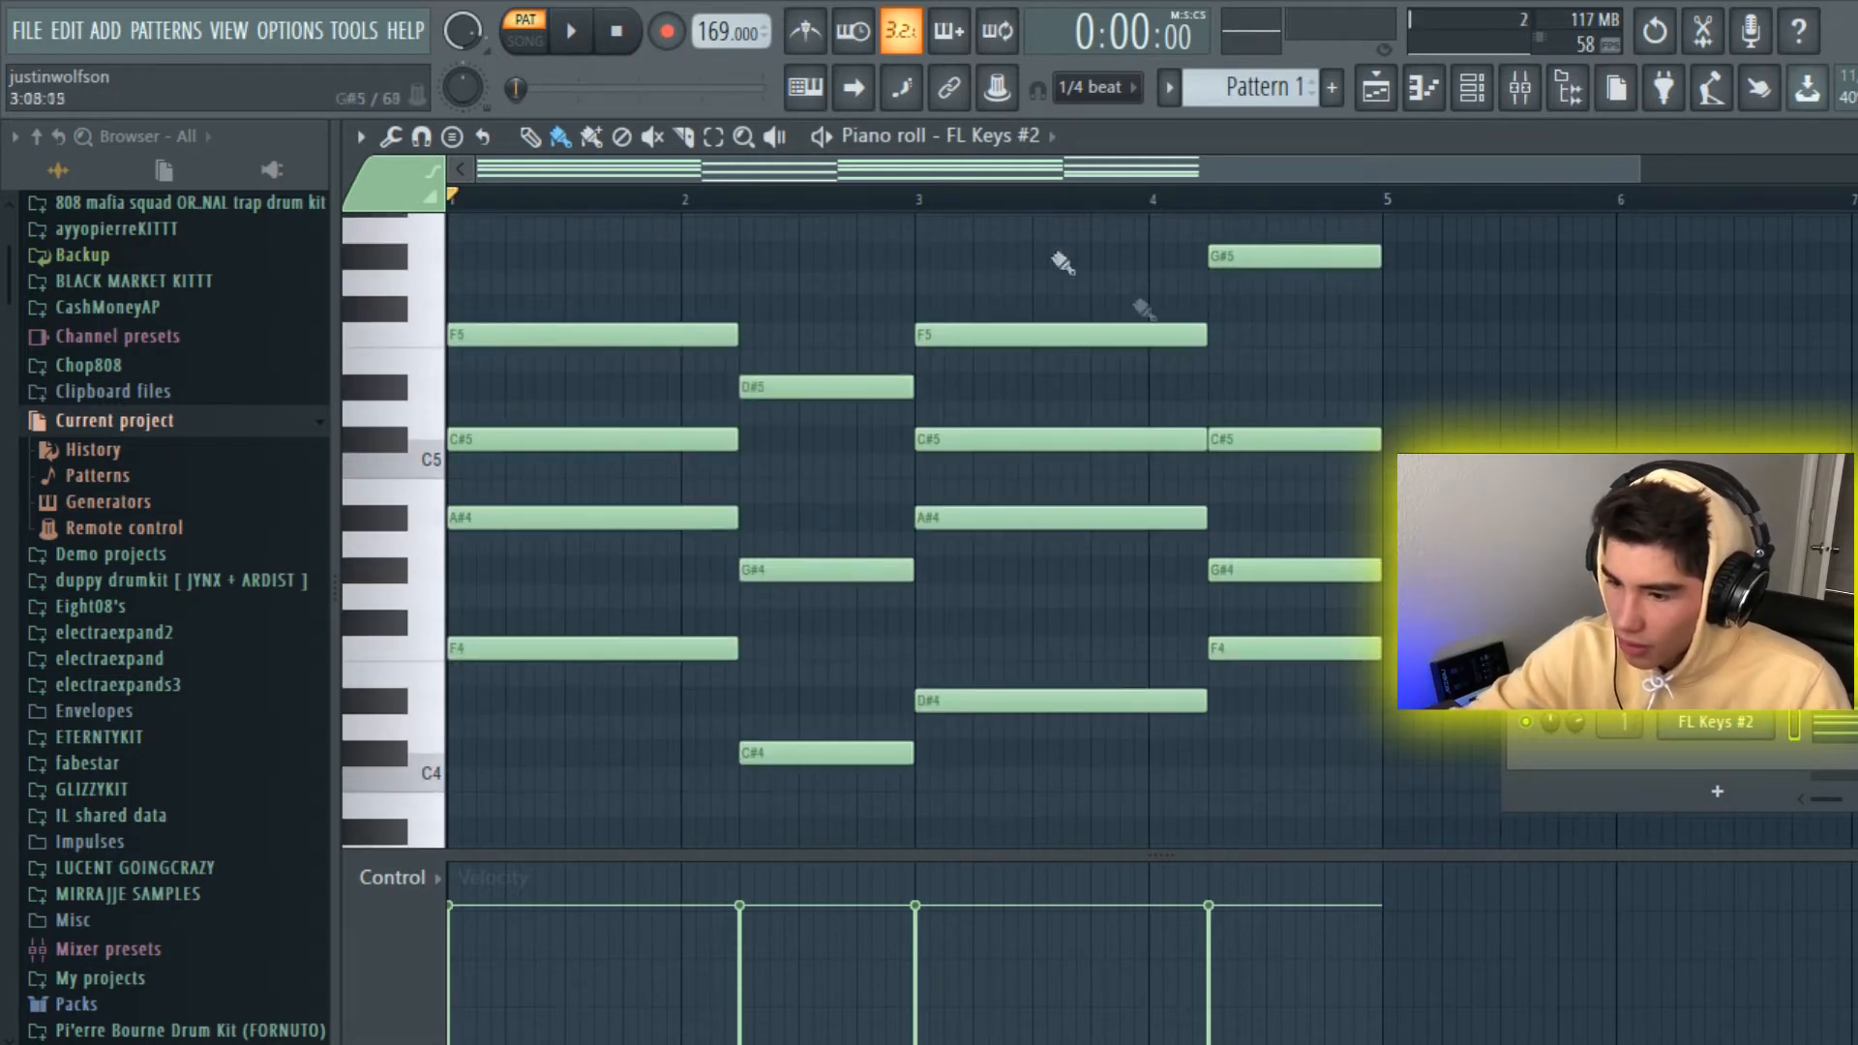
pyautogui.press('F6')
pyautogui.click(1287, 570)
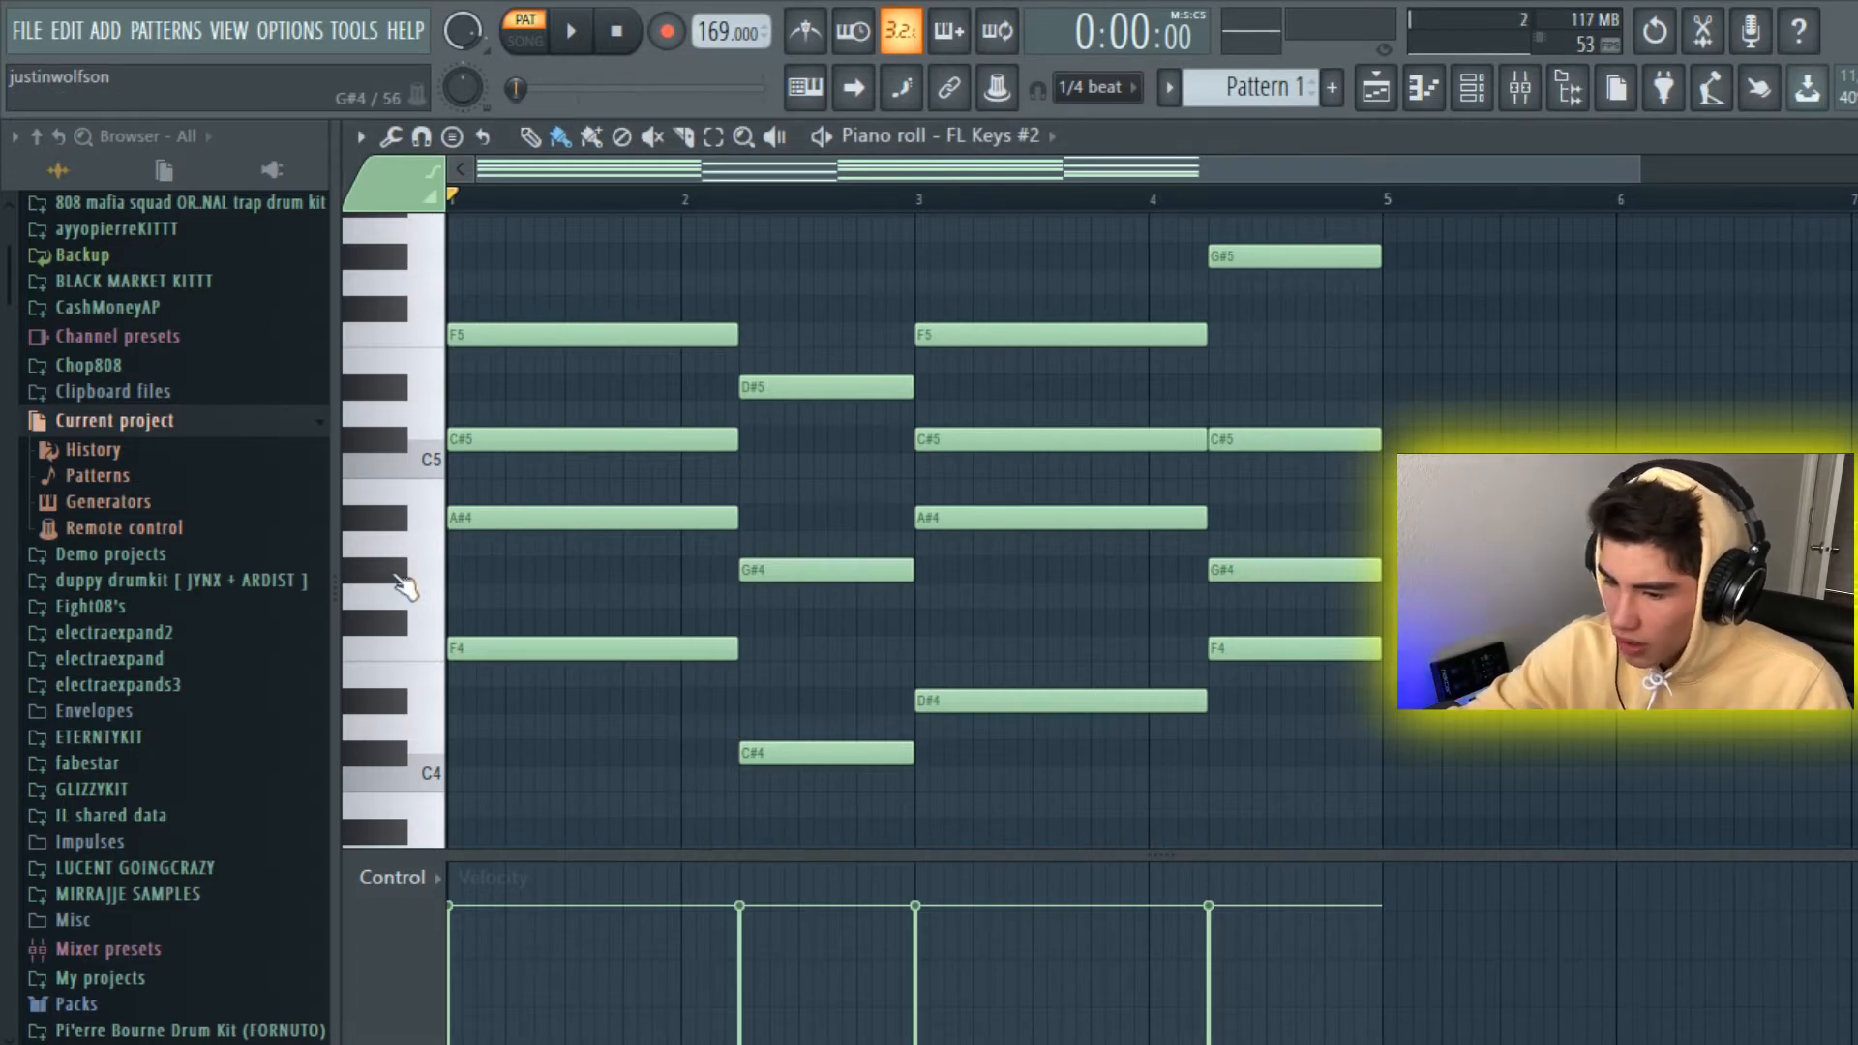
pyautogui.press('F6')
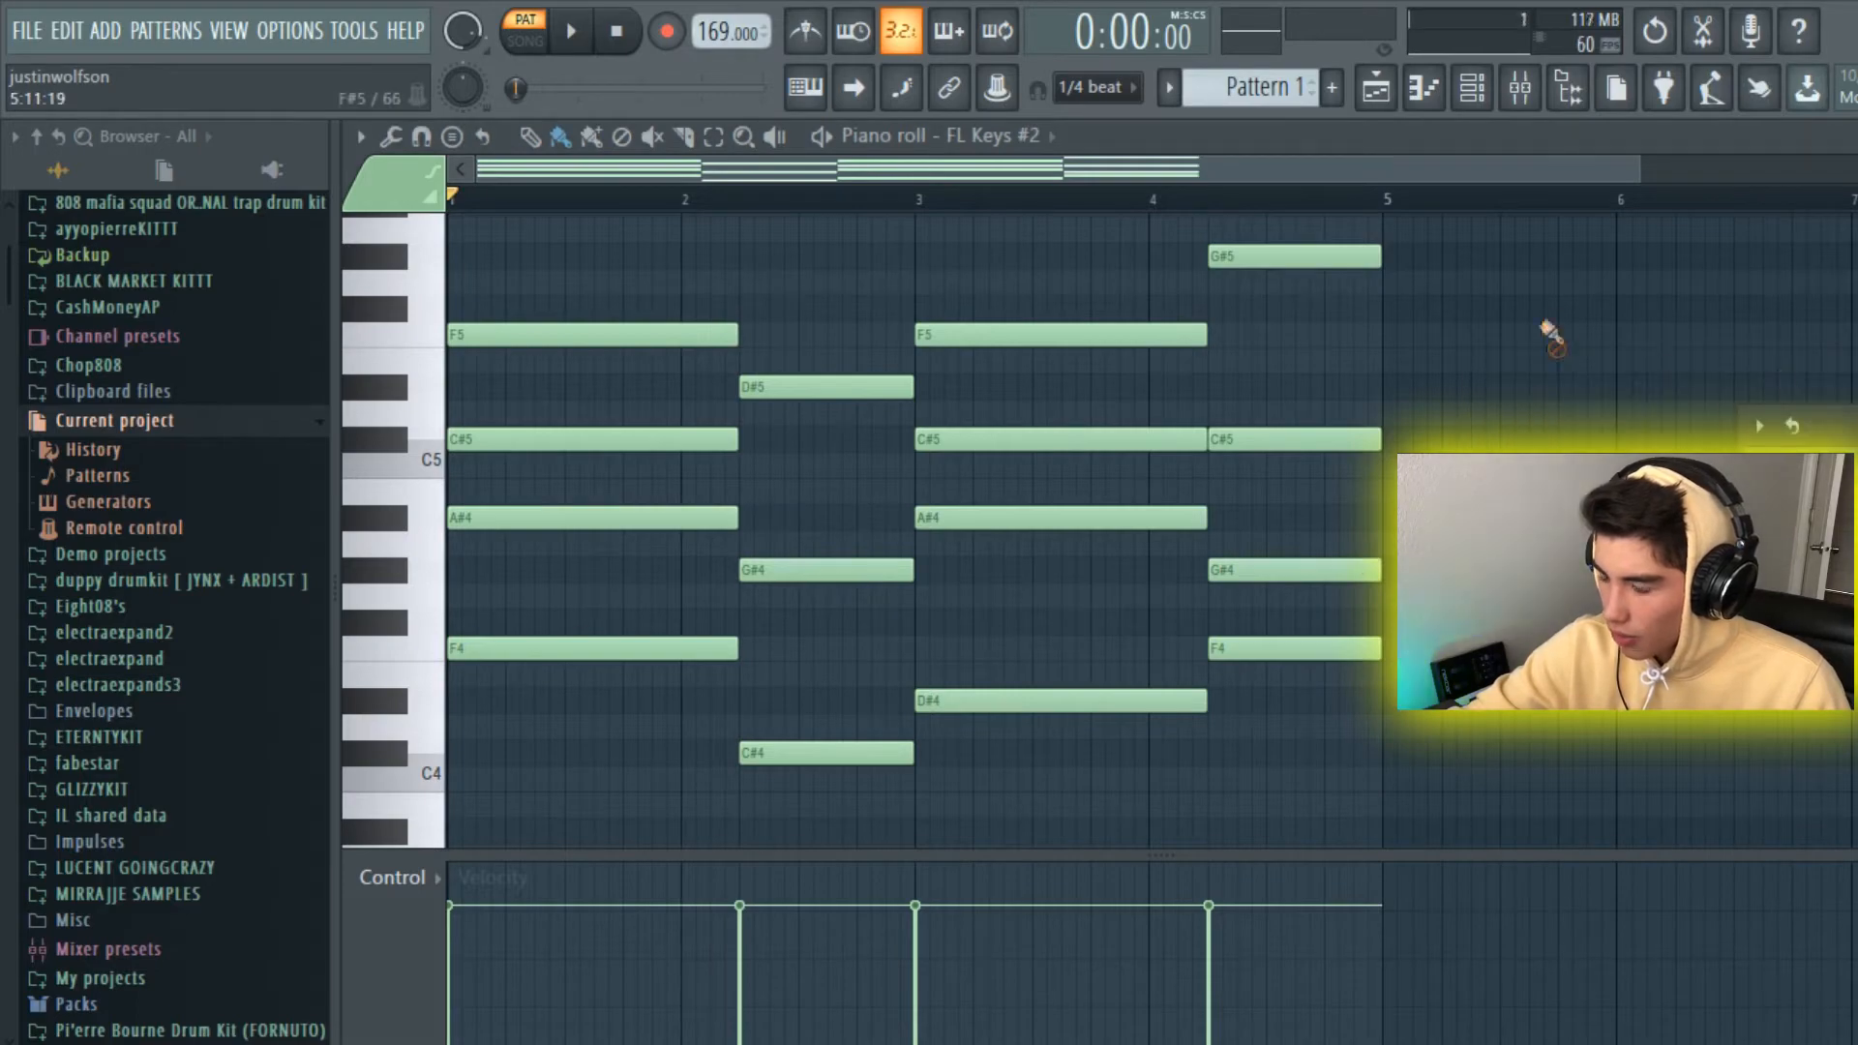
pyautogui.scroll(3, 1501, 394)
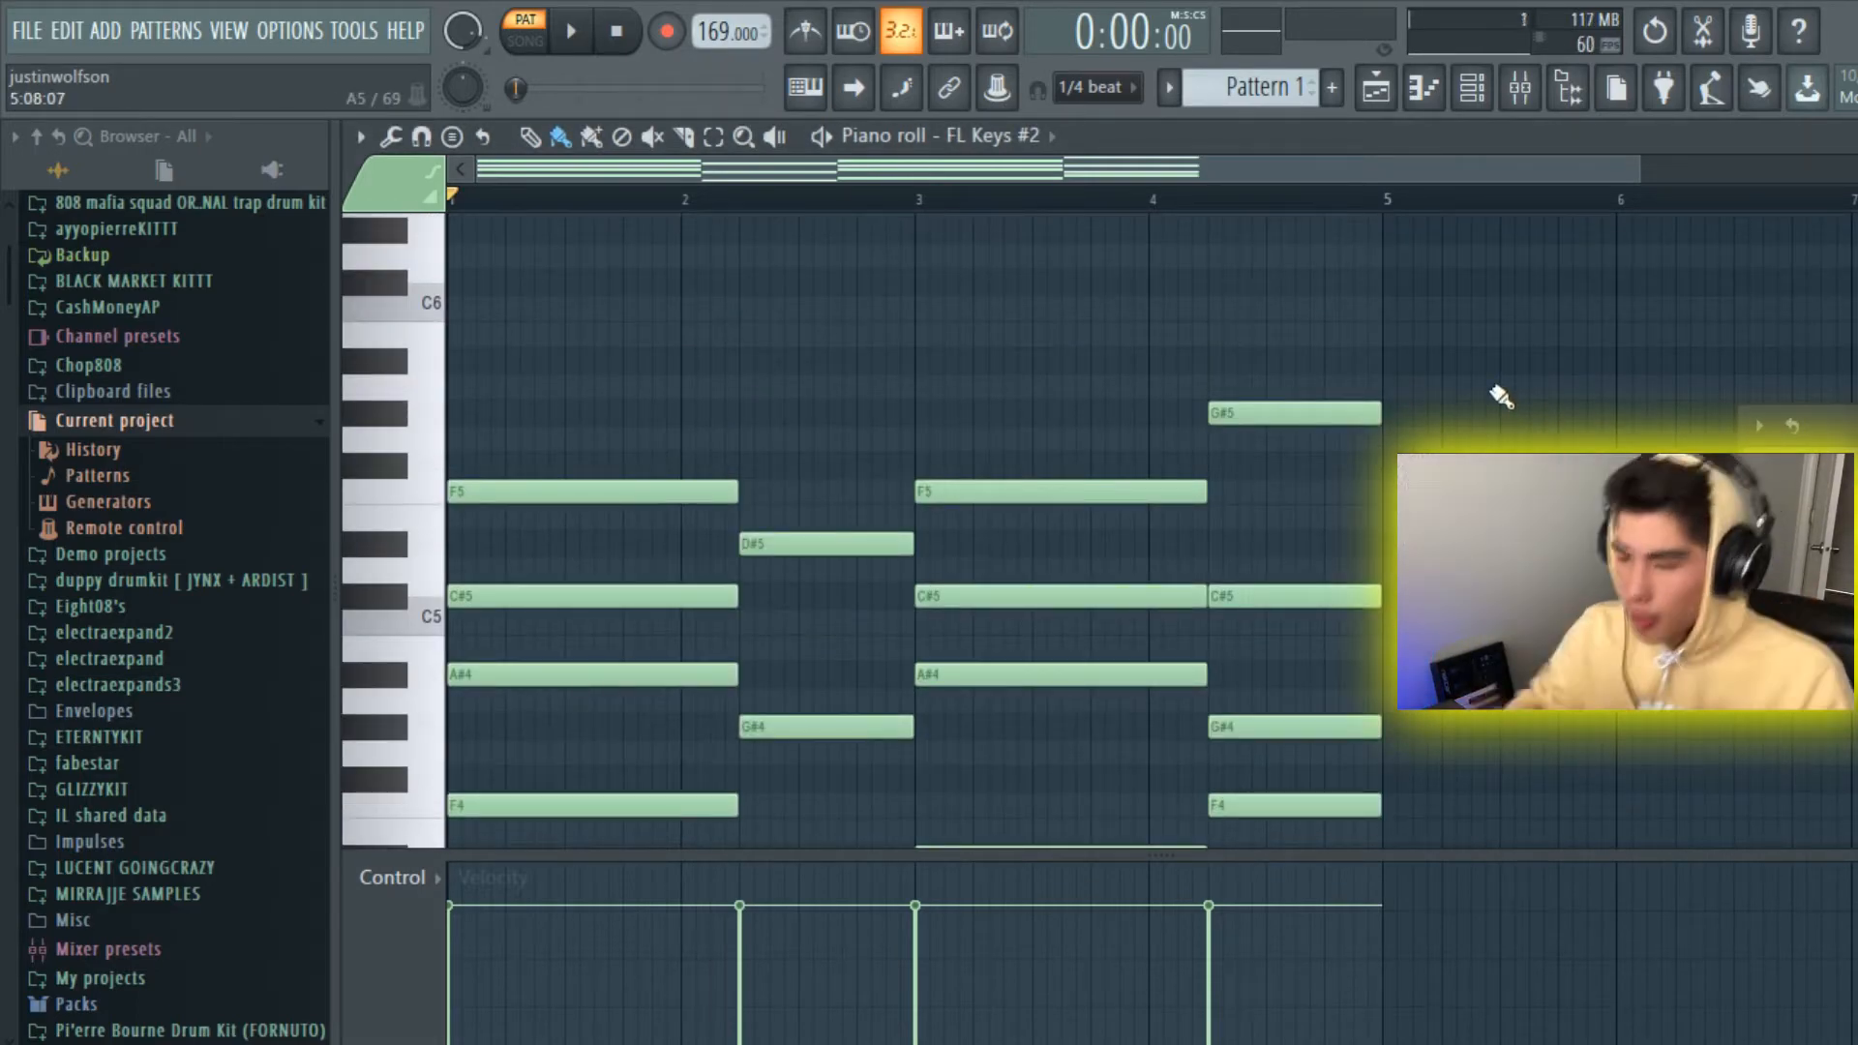
pyautogui.scroll(2, 1630, 205)
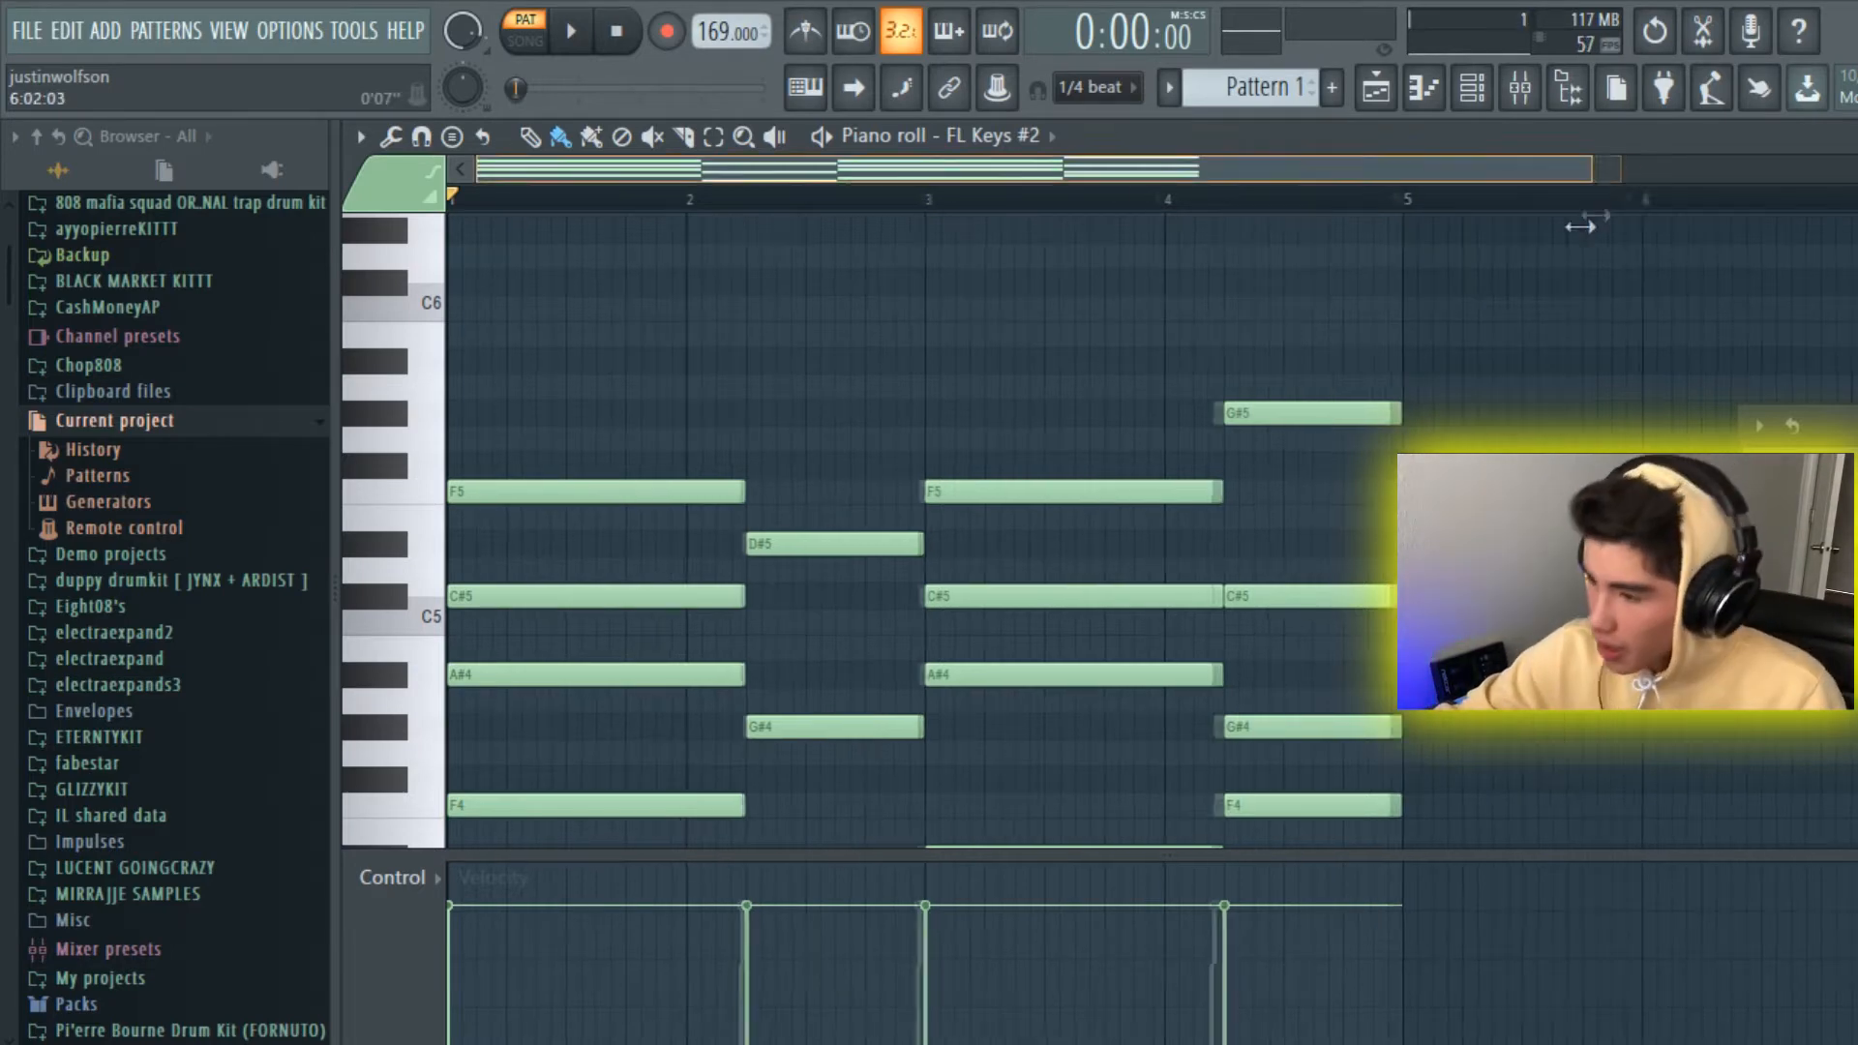
pyautogui.click(573, 33)
pyautogui.scroll(-3, 888, 377)
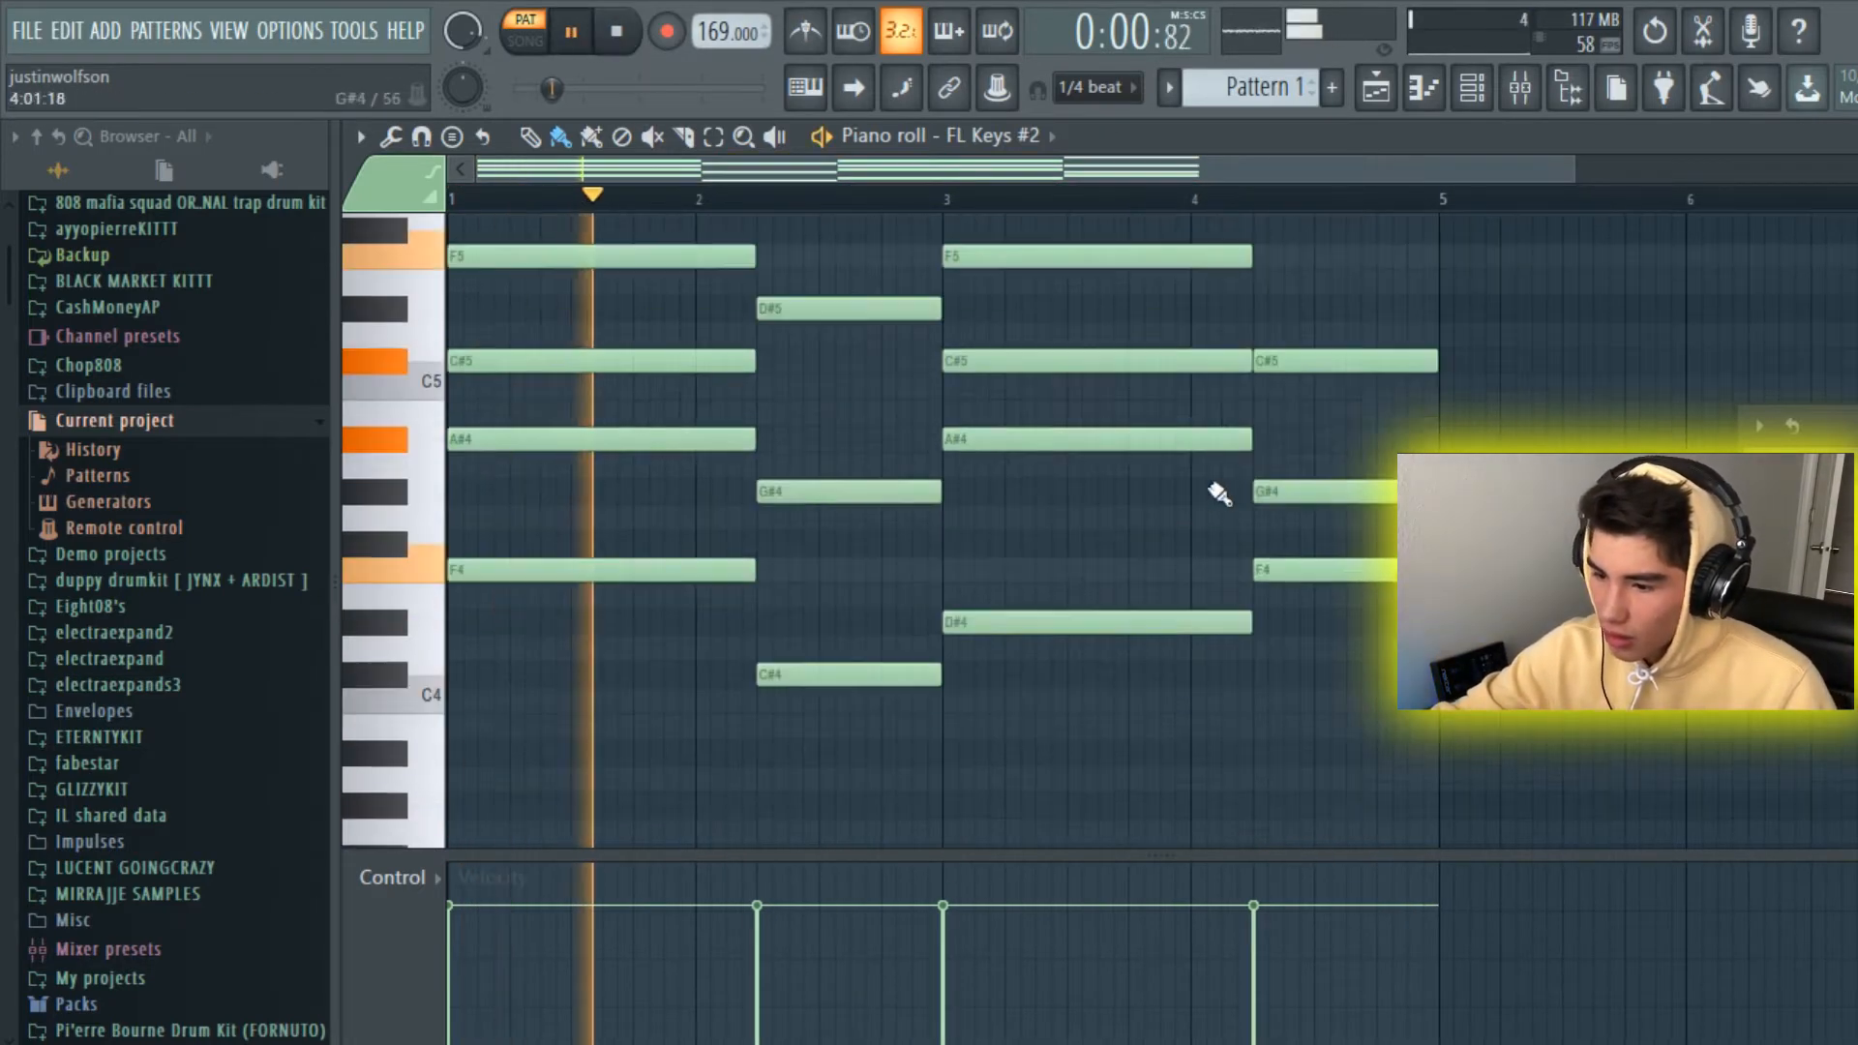
pyautogui.scroll(2, 1287, 479)
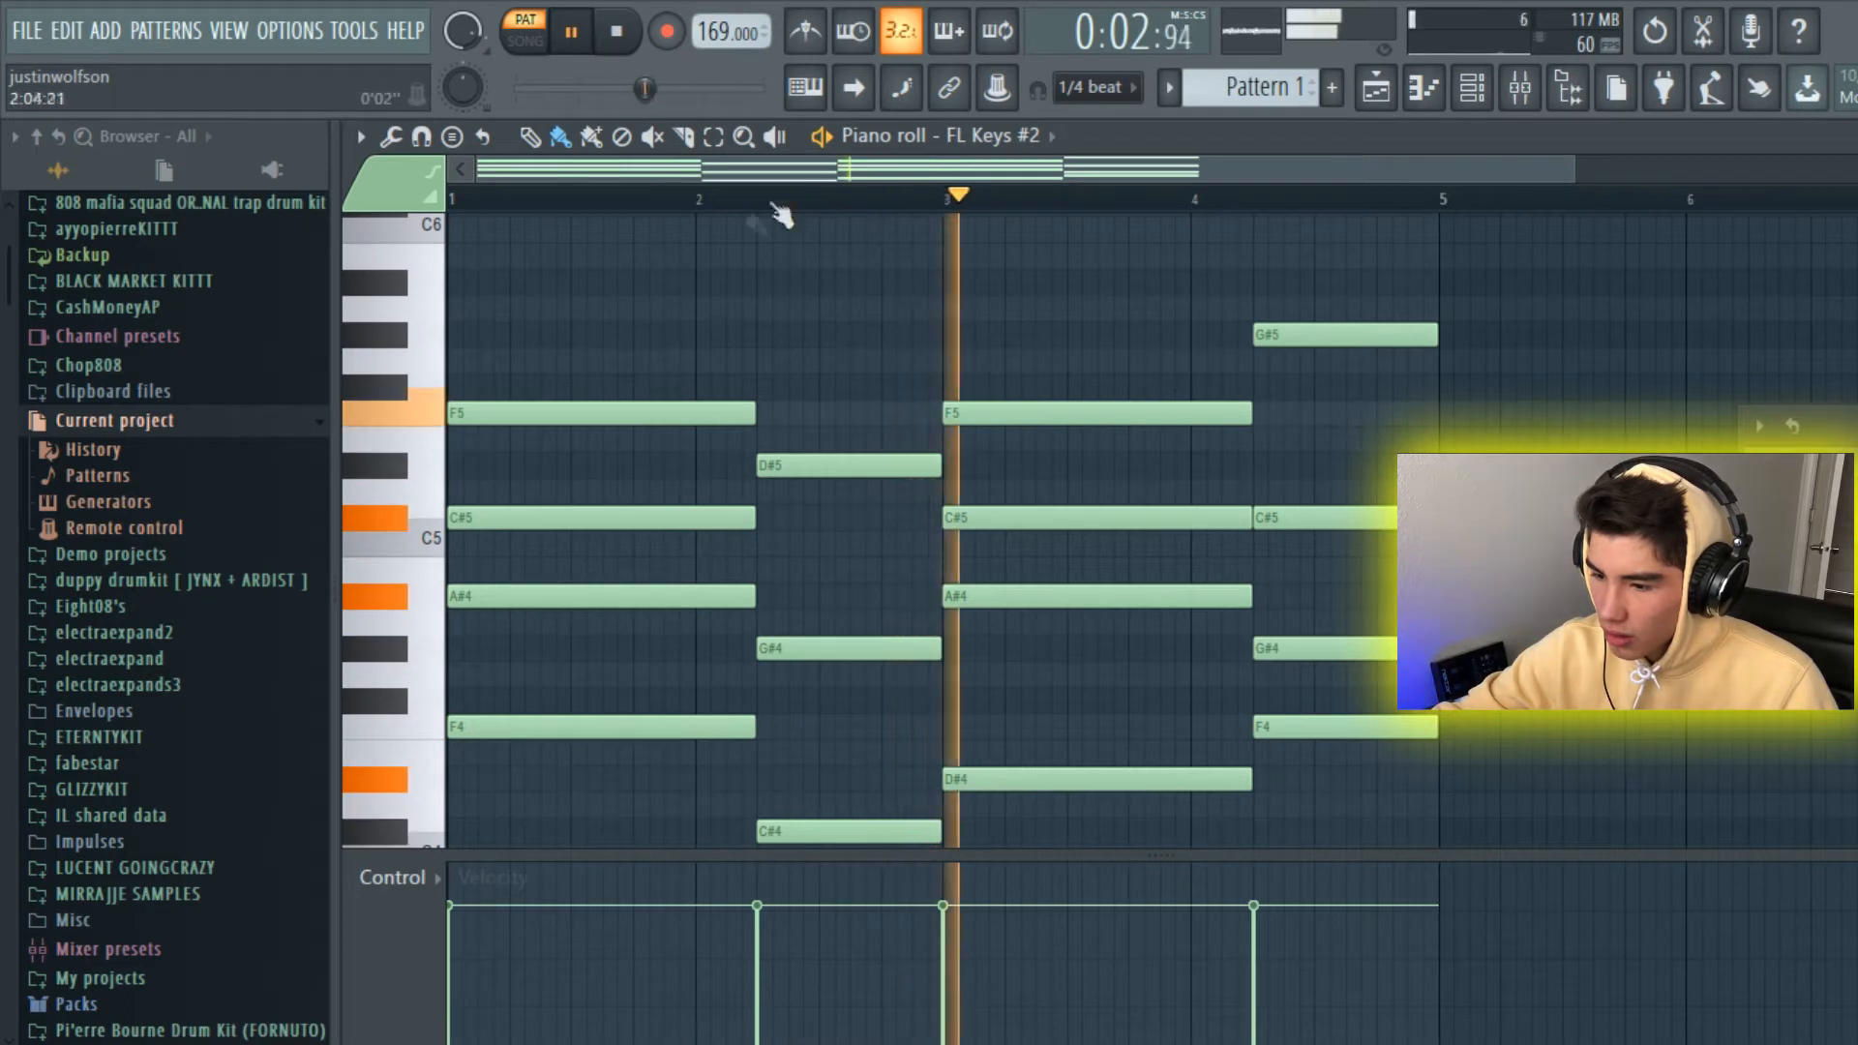
# Step: Open the musical scales folder of the TWISTEDSECRETSKIT drum kit in the browser
pyautogui.moveTo(935, 171); pyautogui.dragTo(1231, 249)
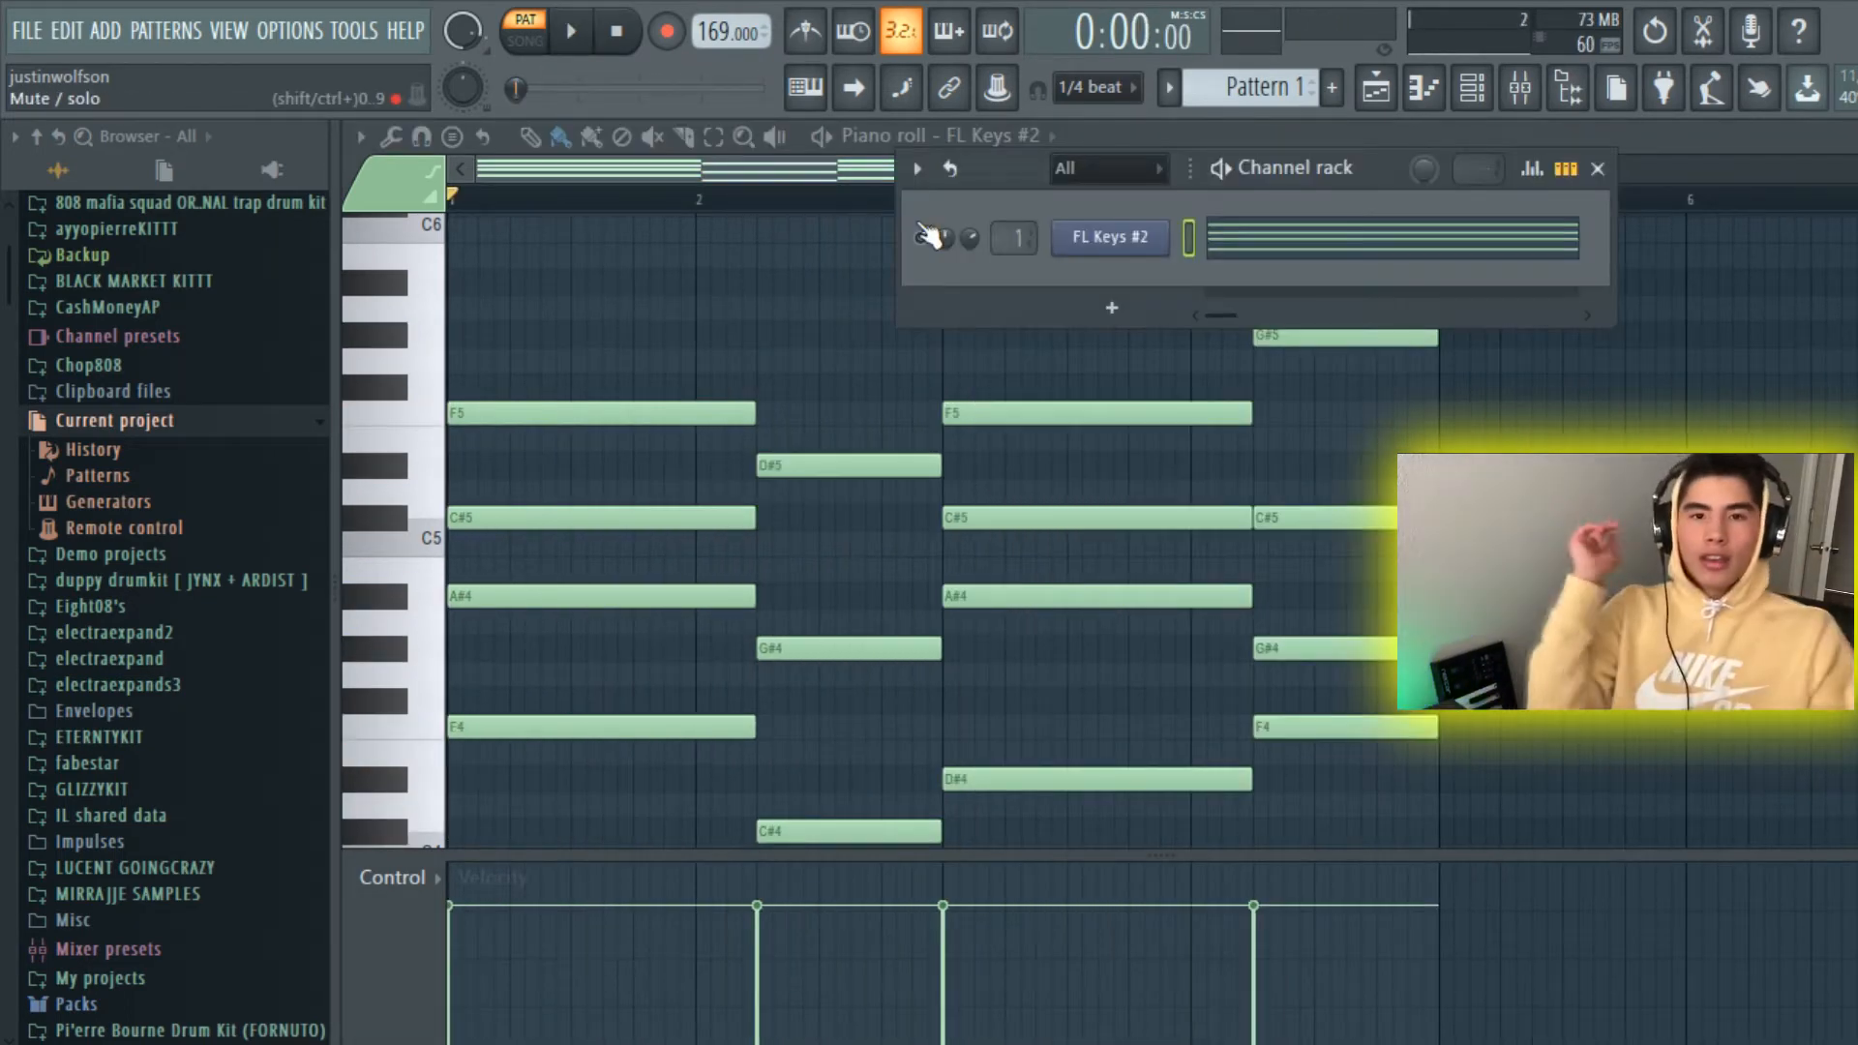
pyautogui.scroll(-10, 137, 474)
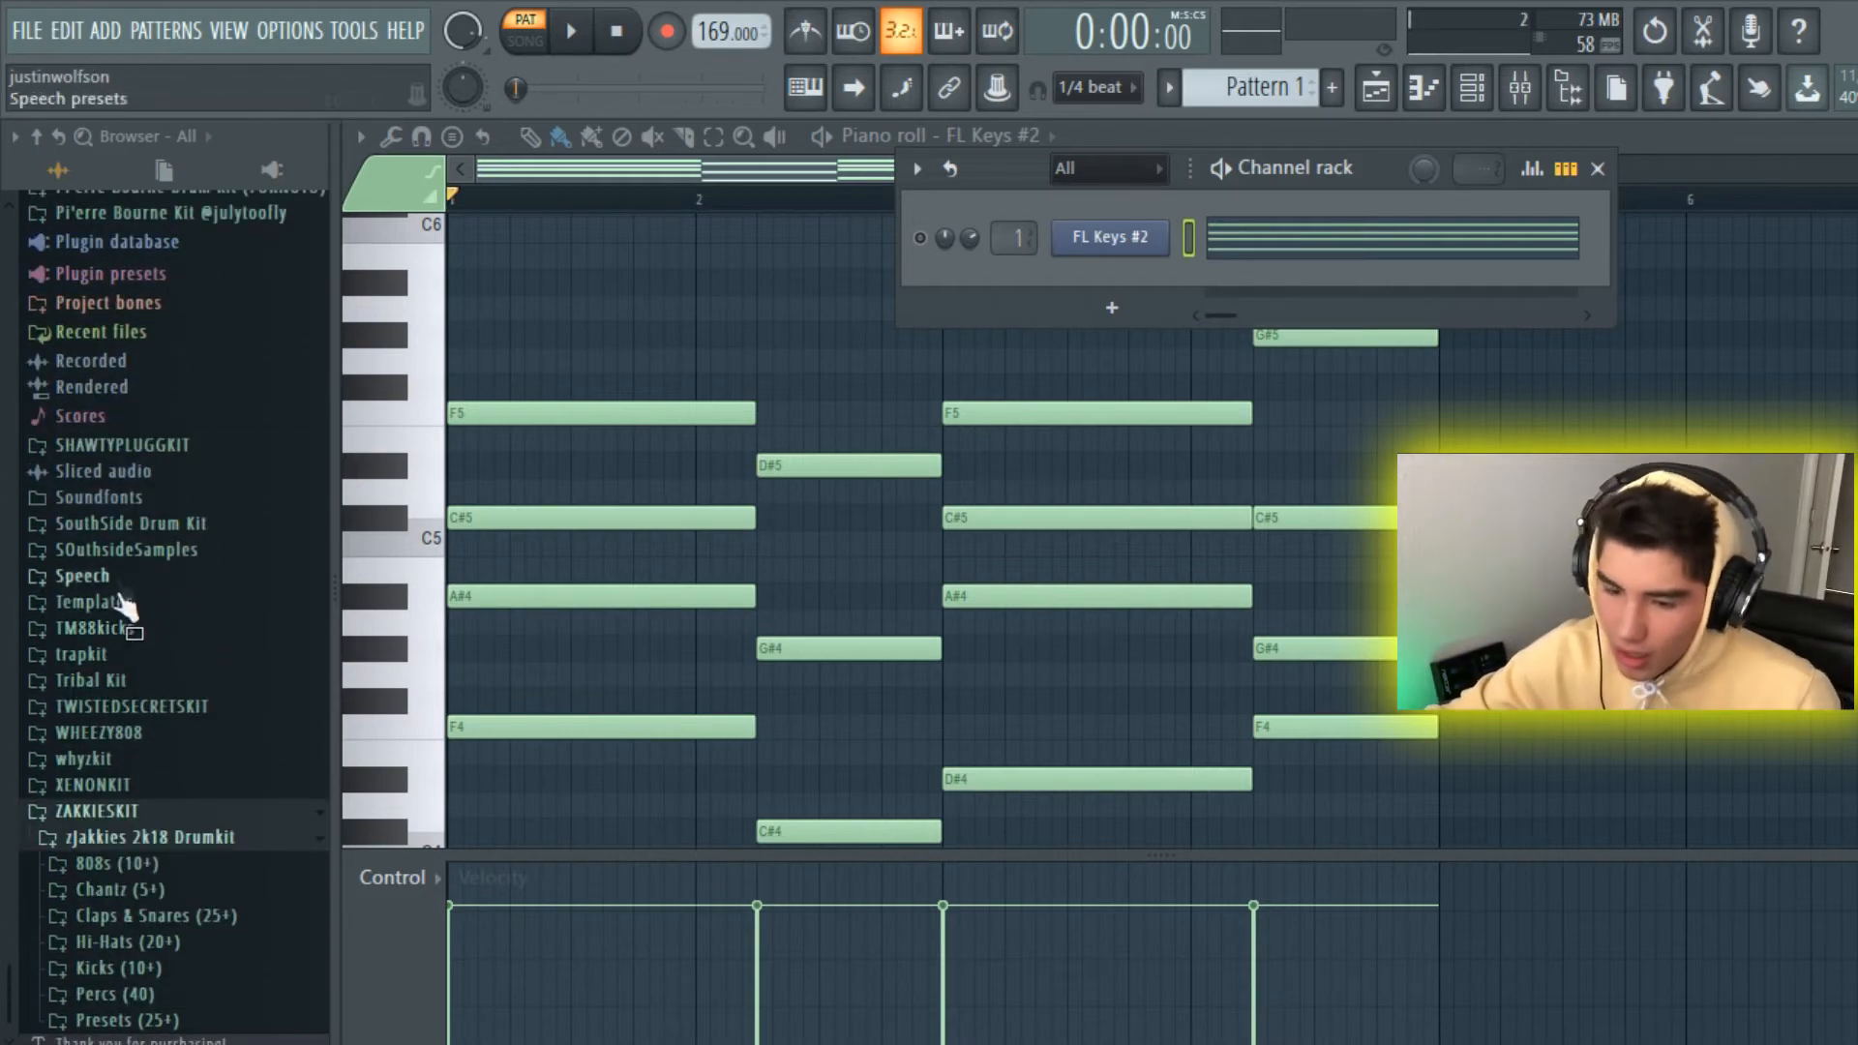
pyautogui.scroll(3, 164, 735)
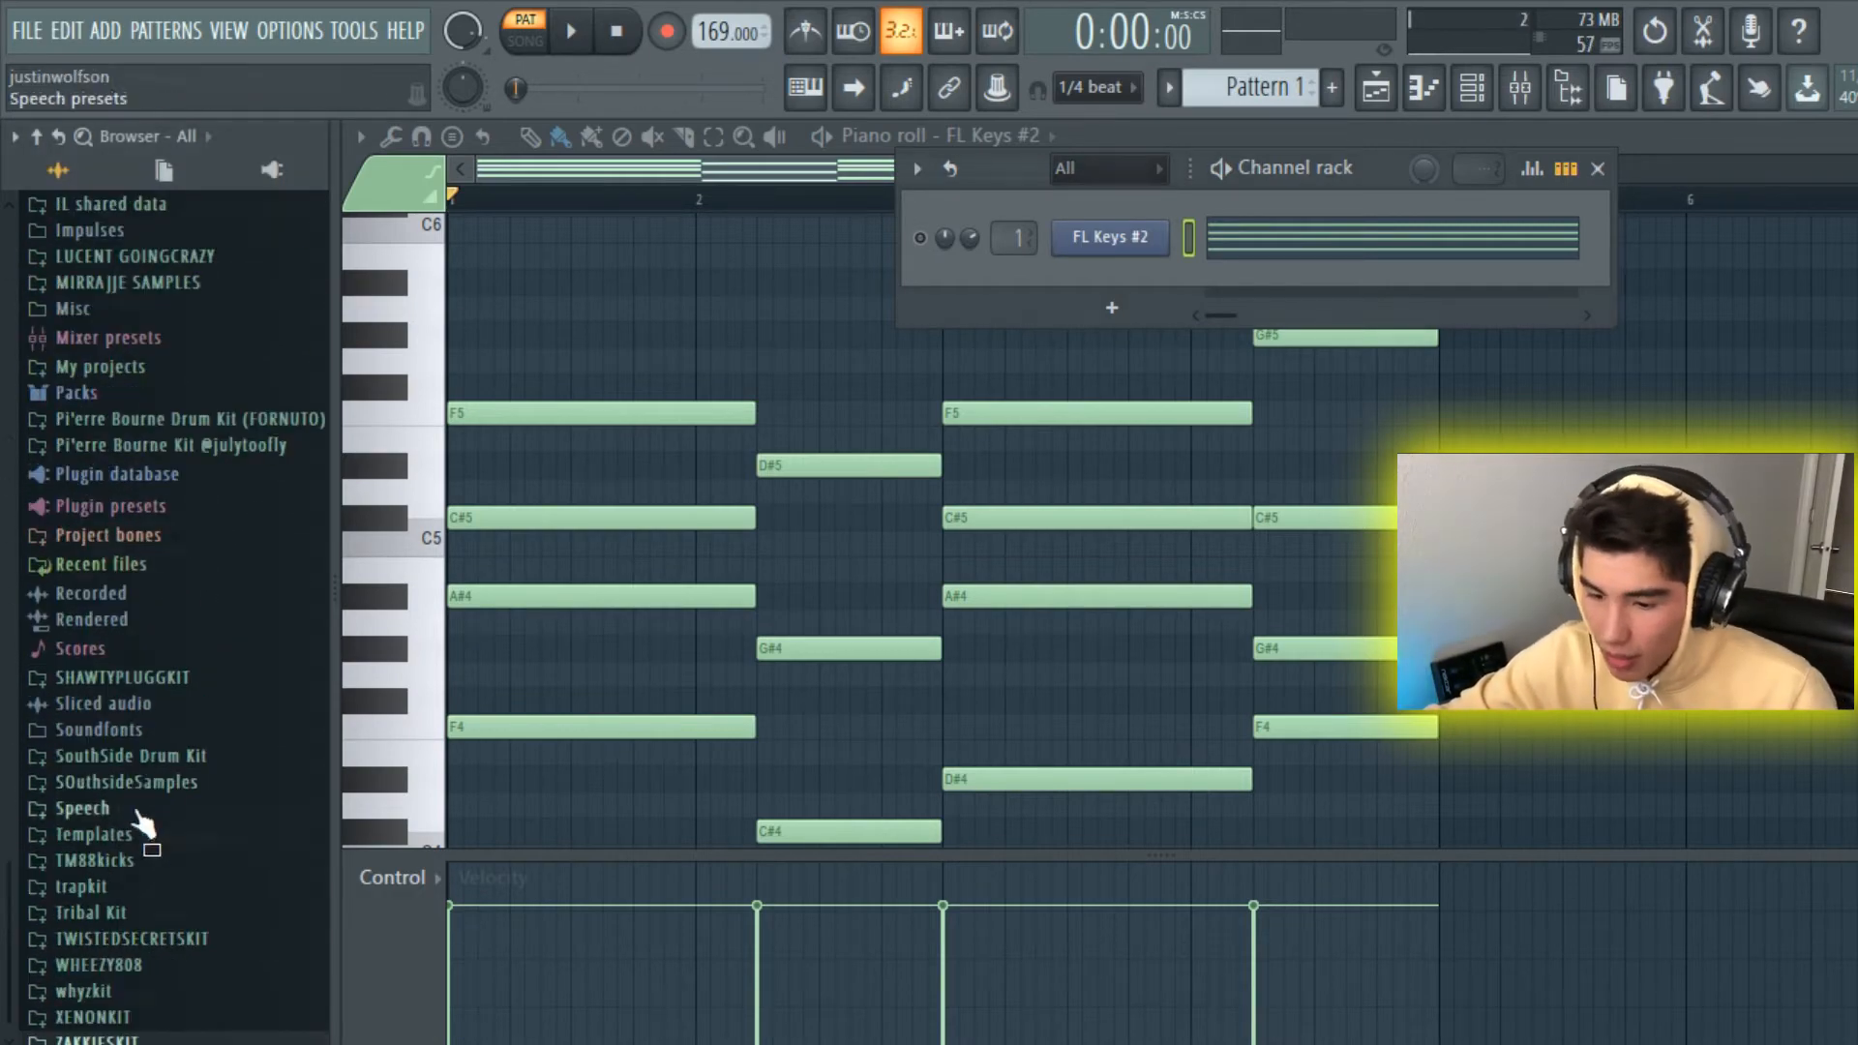
pyautogui.click(158, 939)
pyautogui.click(166, 978)
pyautogui.click(184, 771)
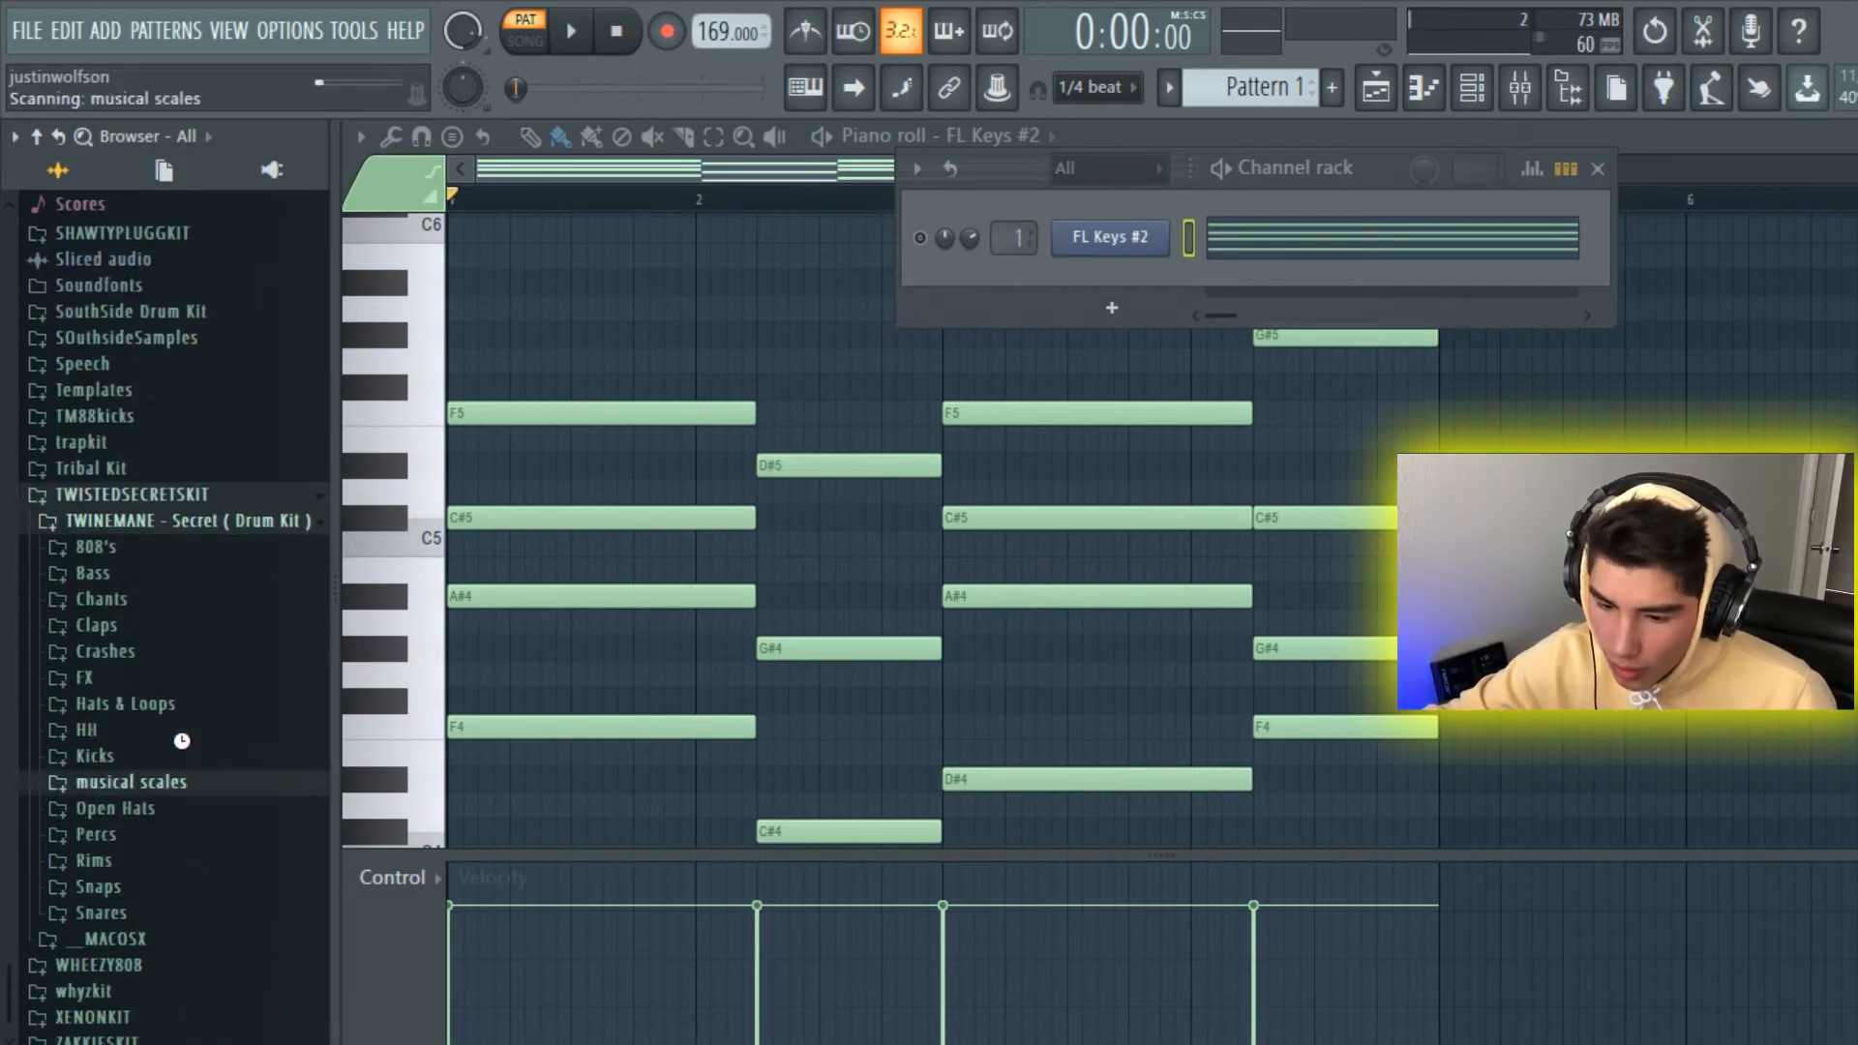
# Step: Import the D# Major scale MIDI into the new FL Keys channel, accepting all tracks
pyautogui.scroll(-5, 153, 580)
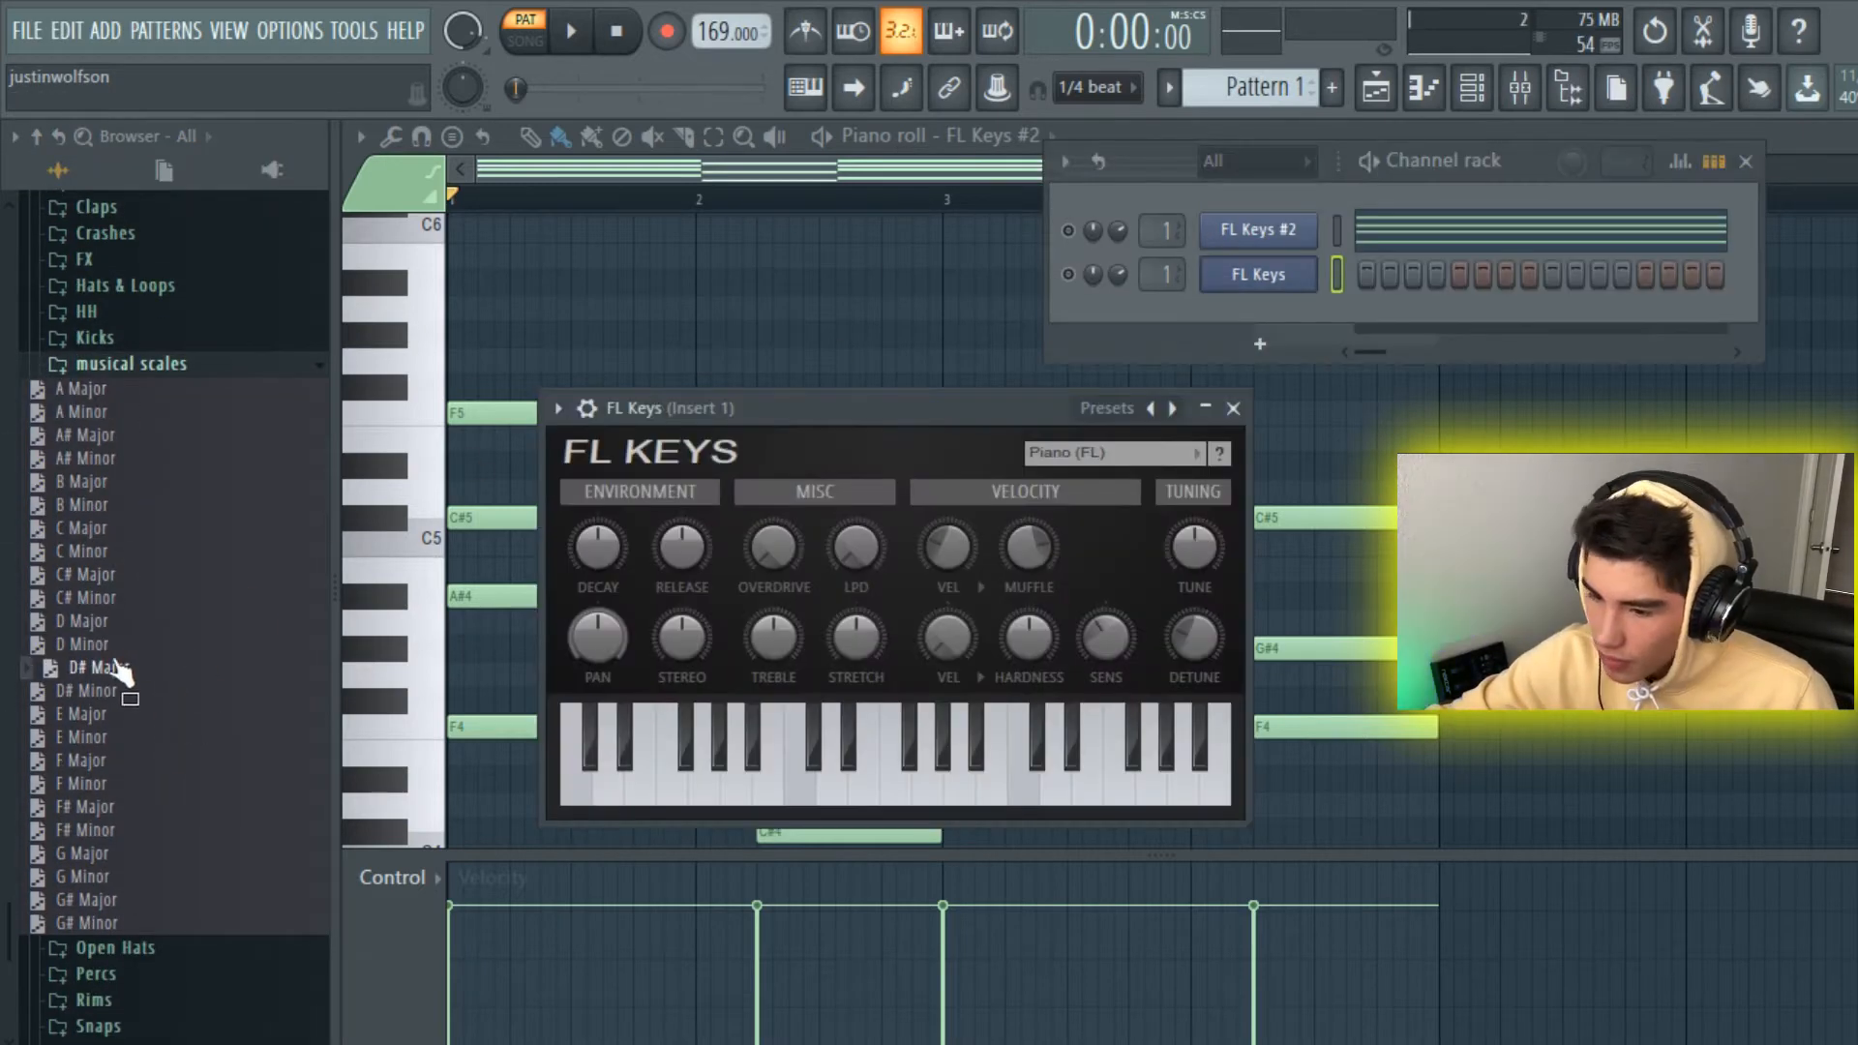
pyautogui.moveTo(125, 666); pyautogui.dragTo(1256, 298)
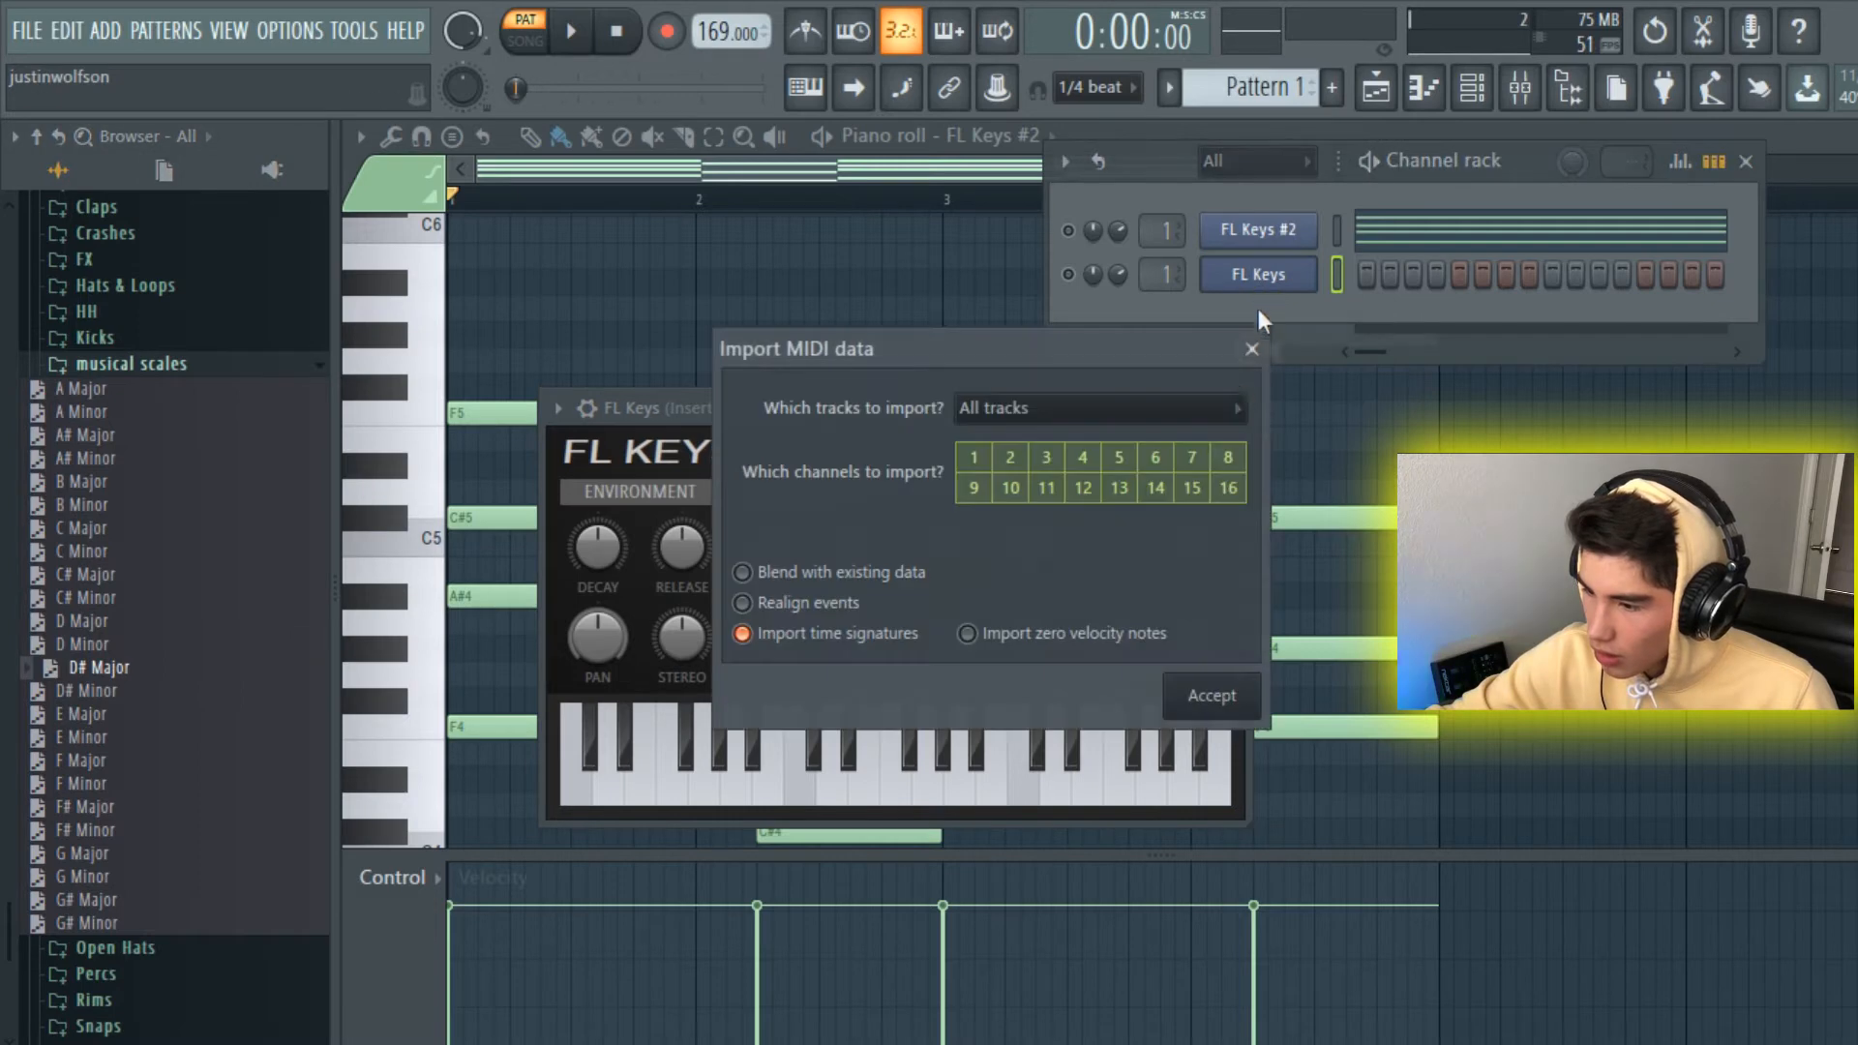
pyautogui.click(1198, 693)
# Step: Delete the FL Keys #2 channel holding the old chord progression
pyautogui.rightClick(1314, 271)
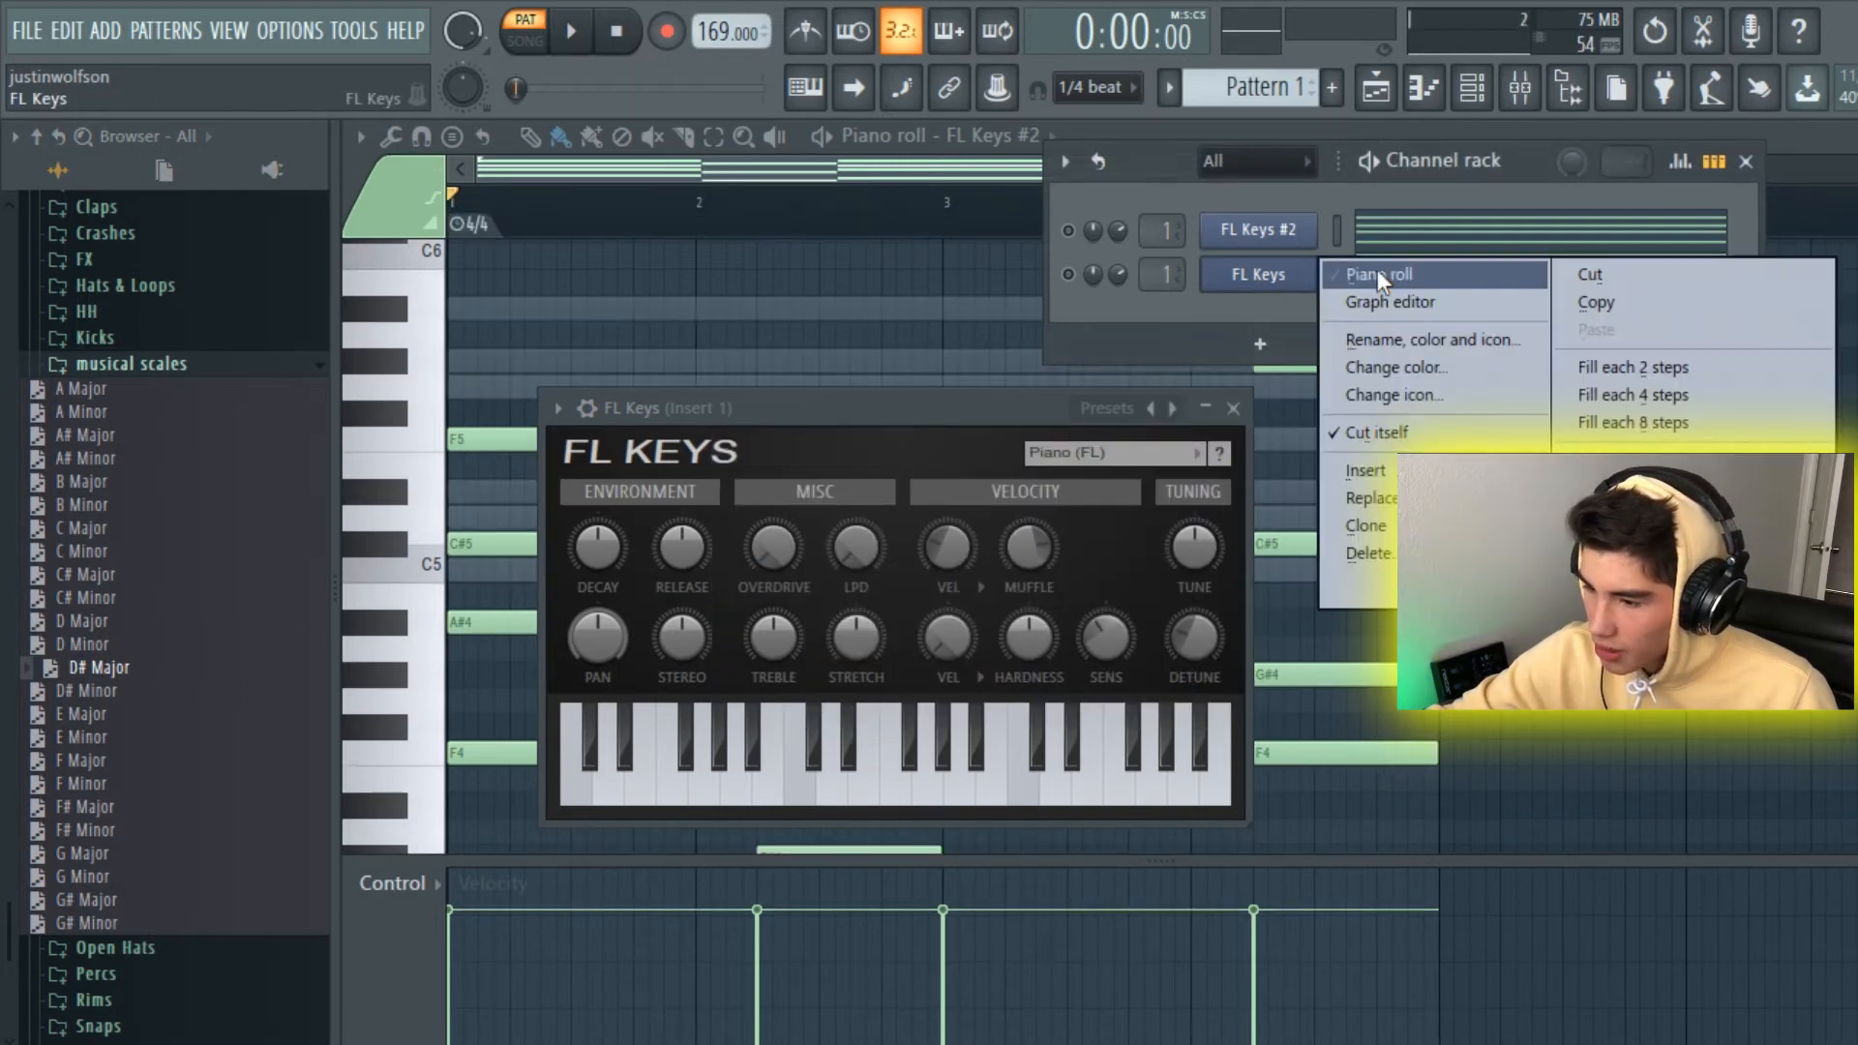
pyautogui.click(1275, 234)
pyautogui.rightClick(1275, 232)
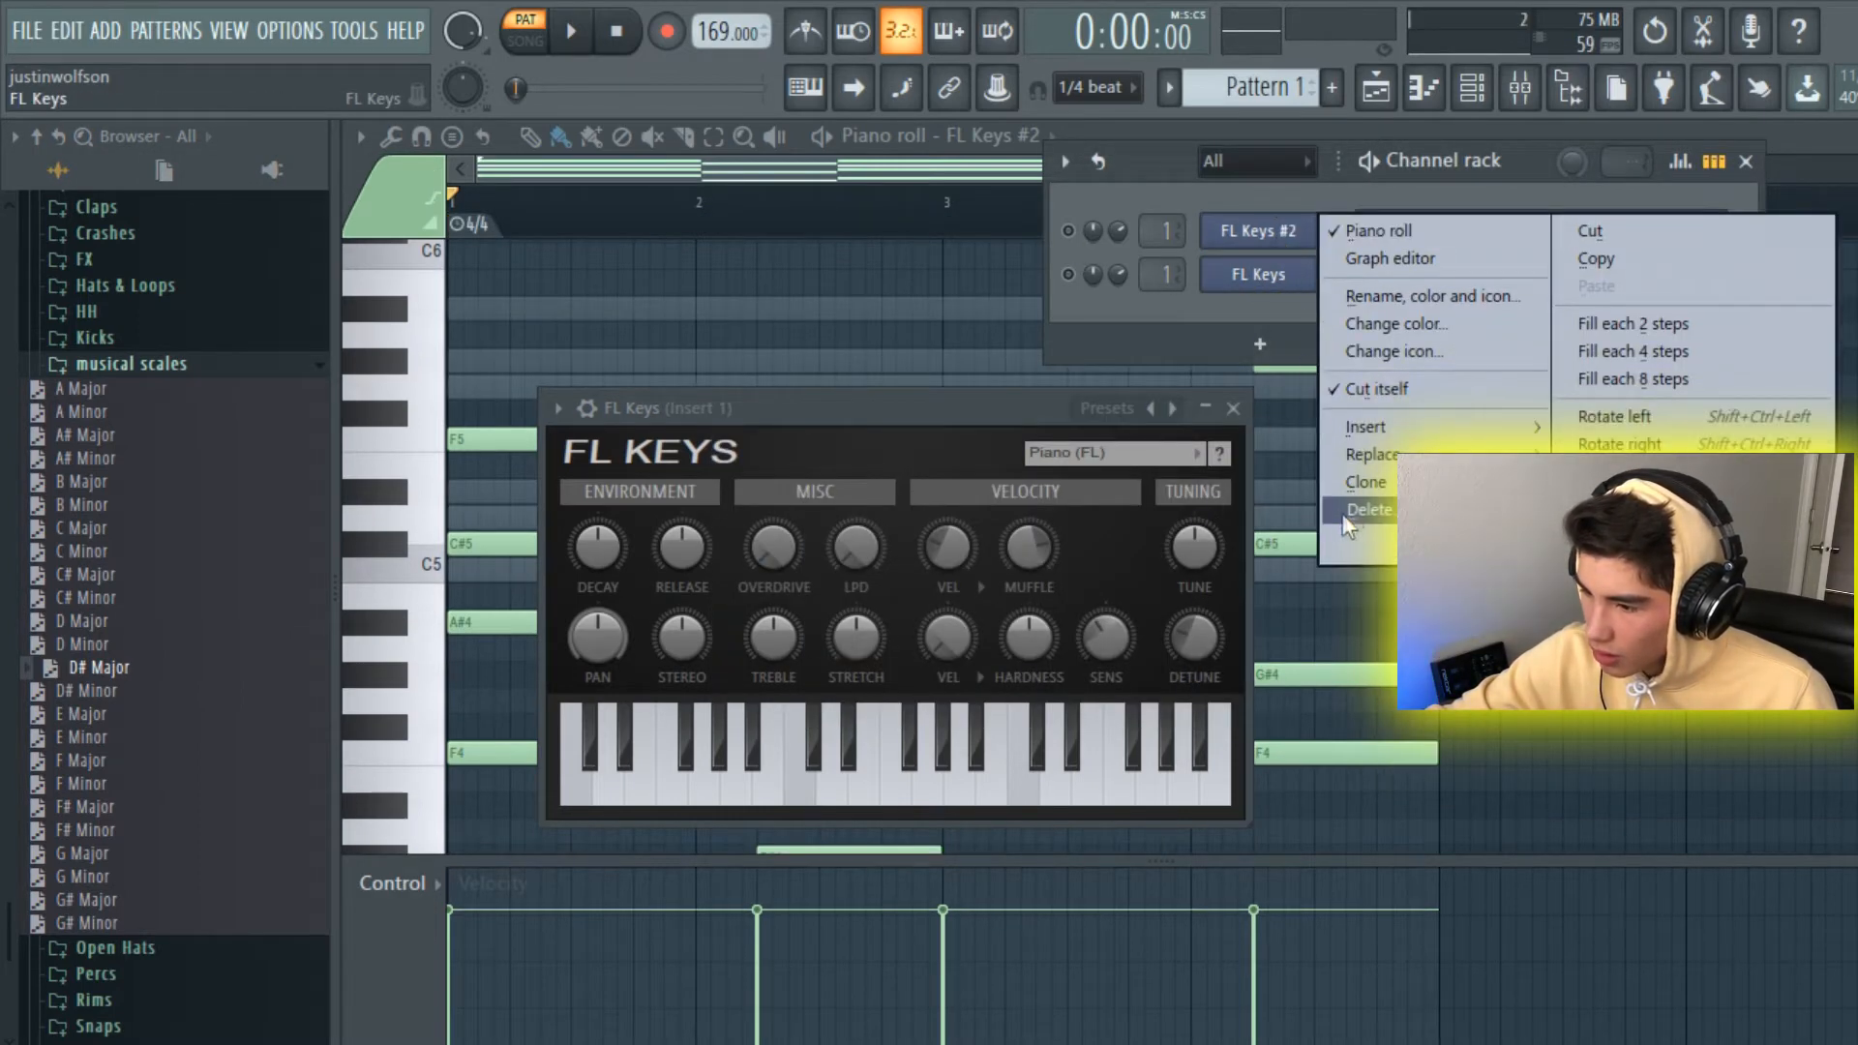
pyautogui.click(1355, 510)
pyautogui.click(1138, 620)
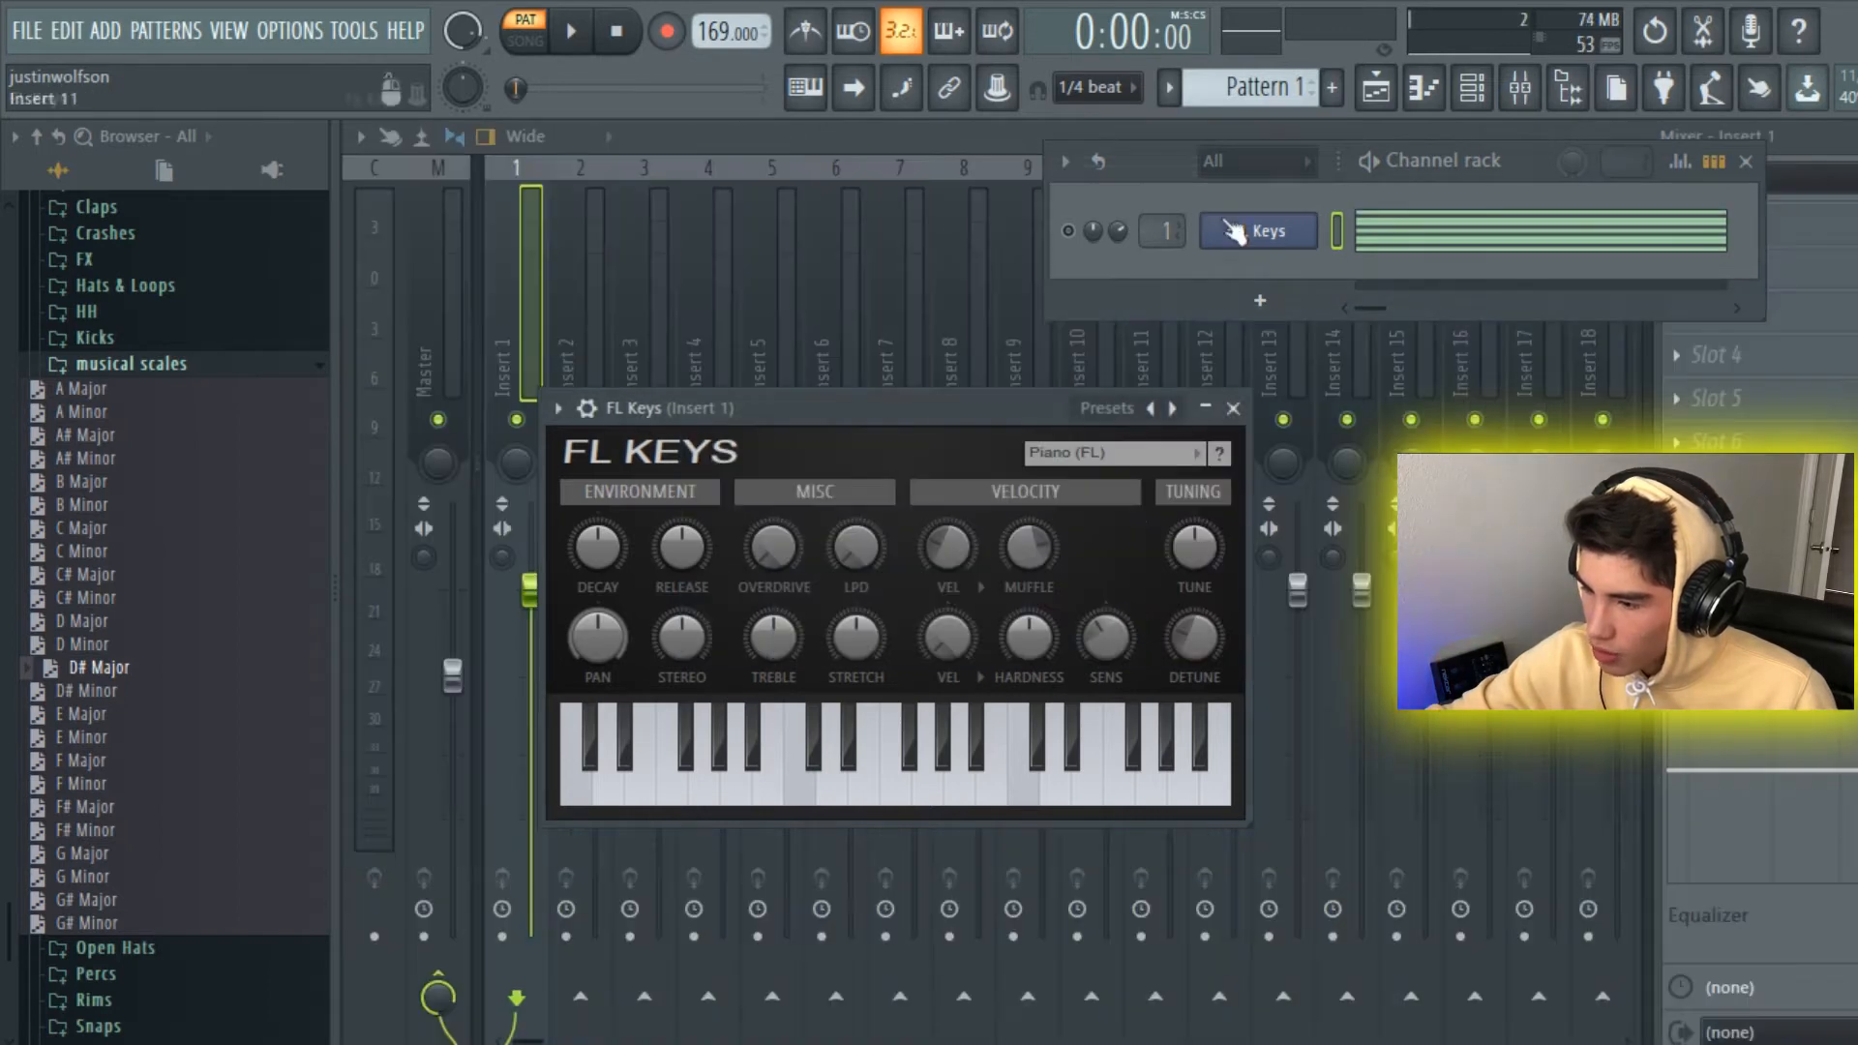
# Step: Open the piano roll of the remaining FL Keys channel and move the channel rack out of the way
pyautogui.rightClick(1285, 238)
pyautogui.click(1344, 232)
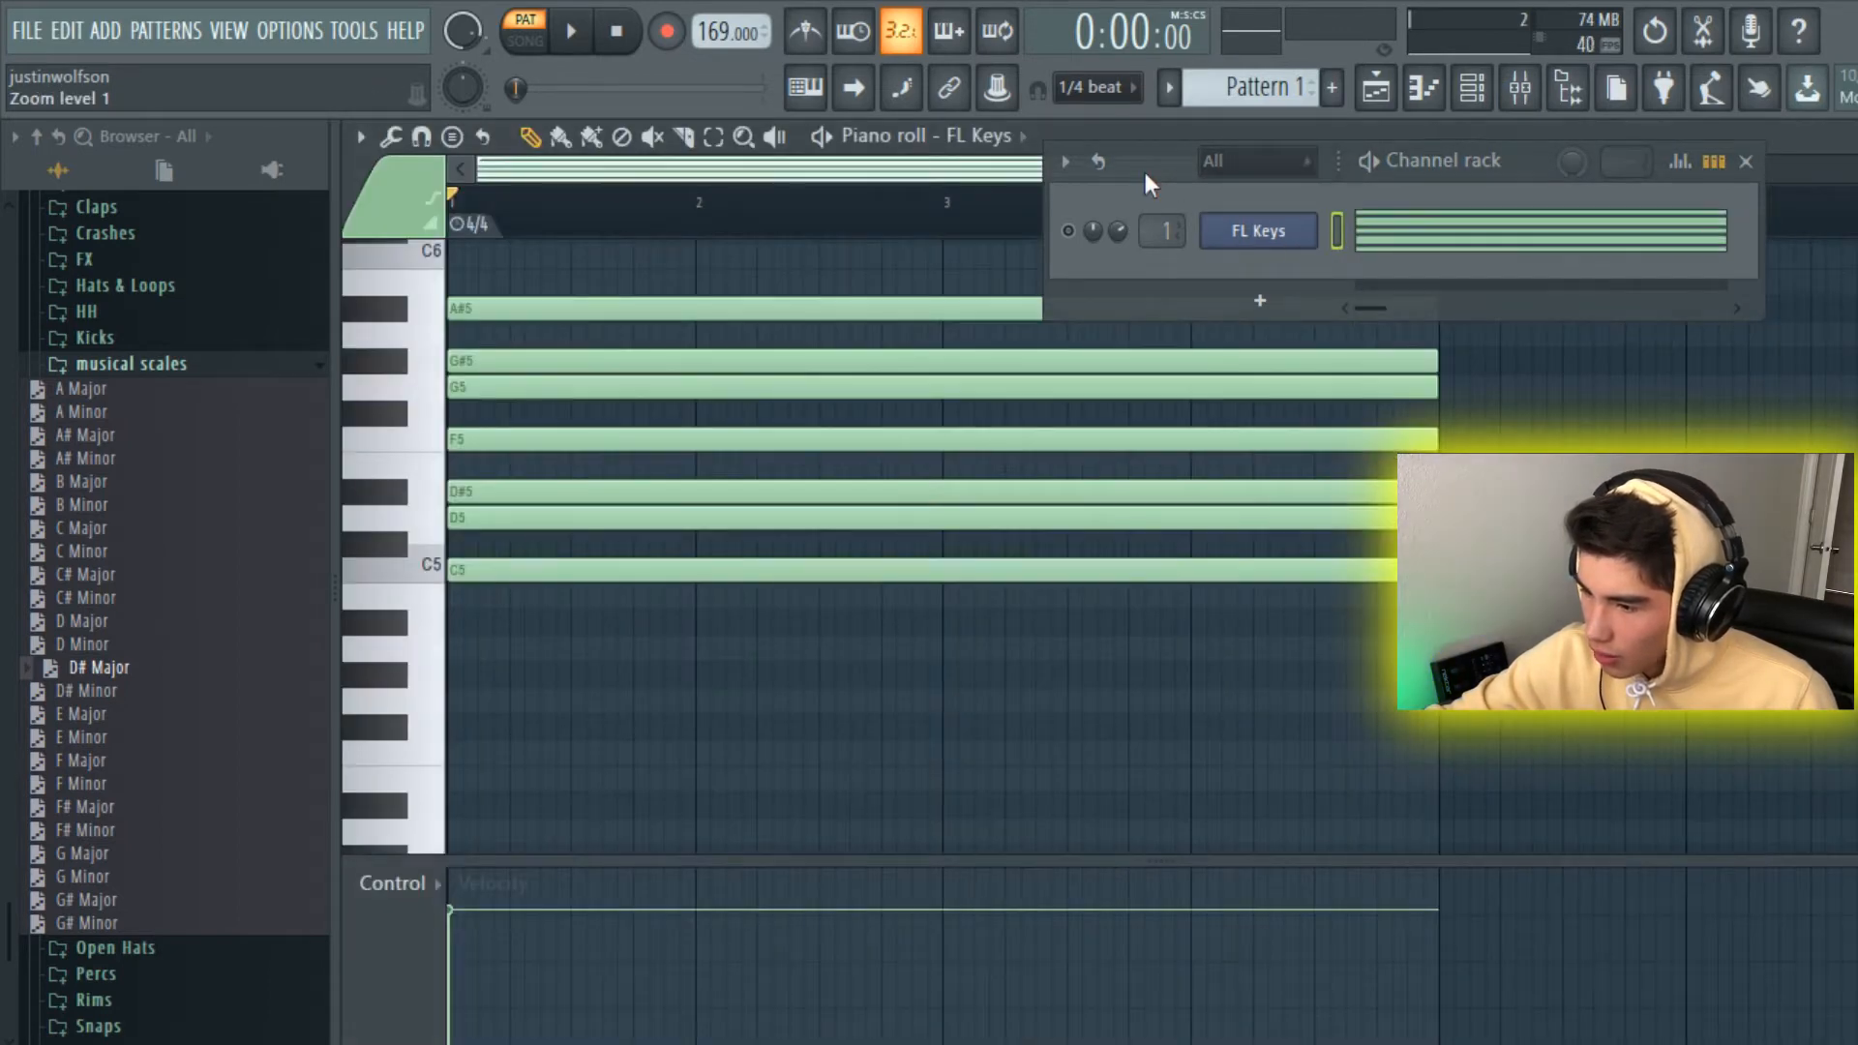
pyautogui.moveTo(1146, 172); pyautogui.dragTo(1834, 679)
pyautogui.scroll(1, 1052, 572)
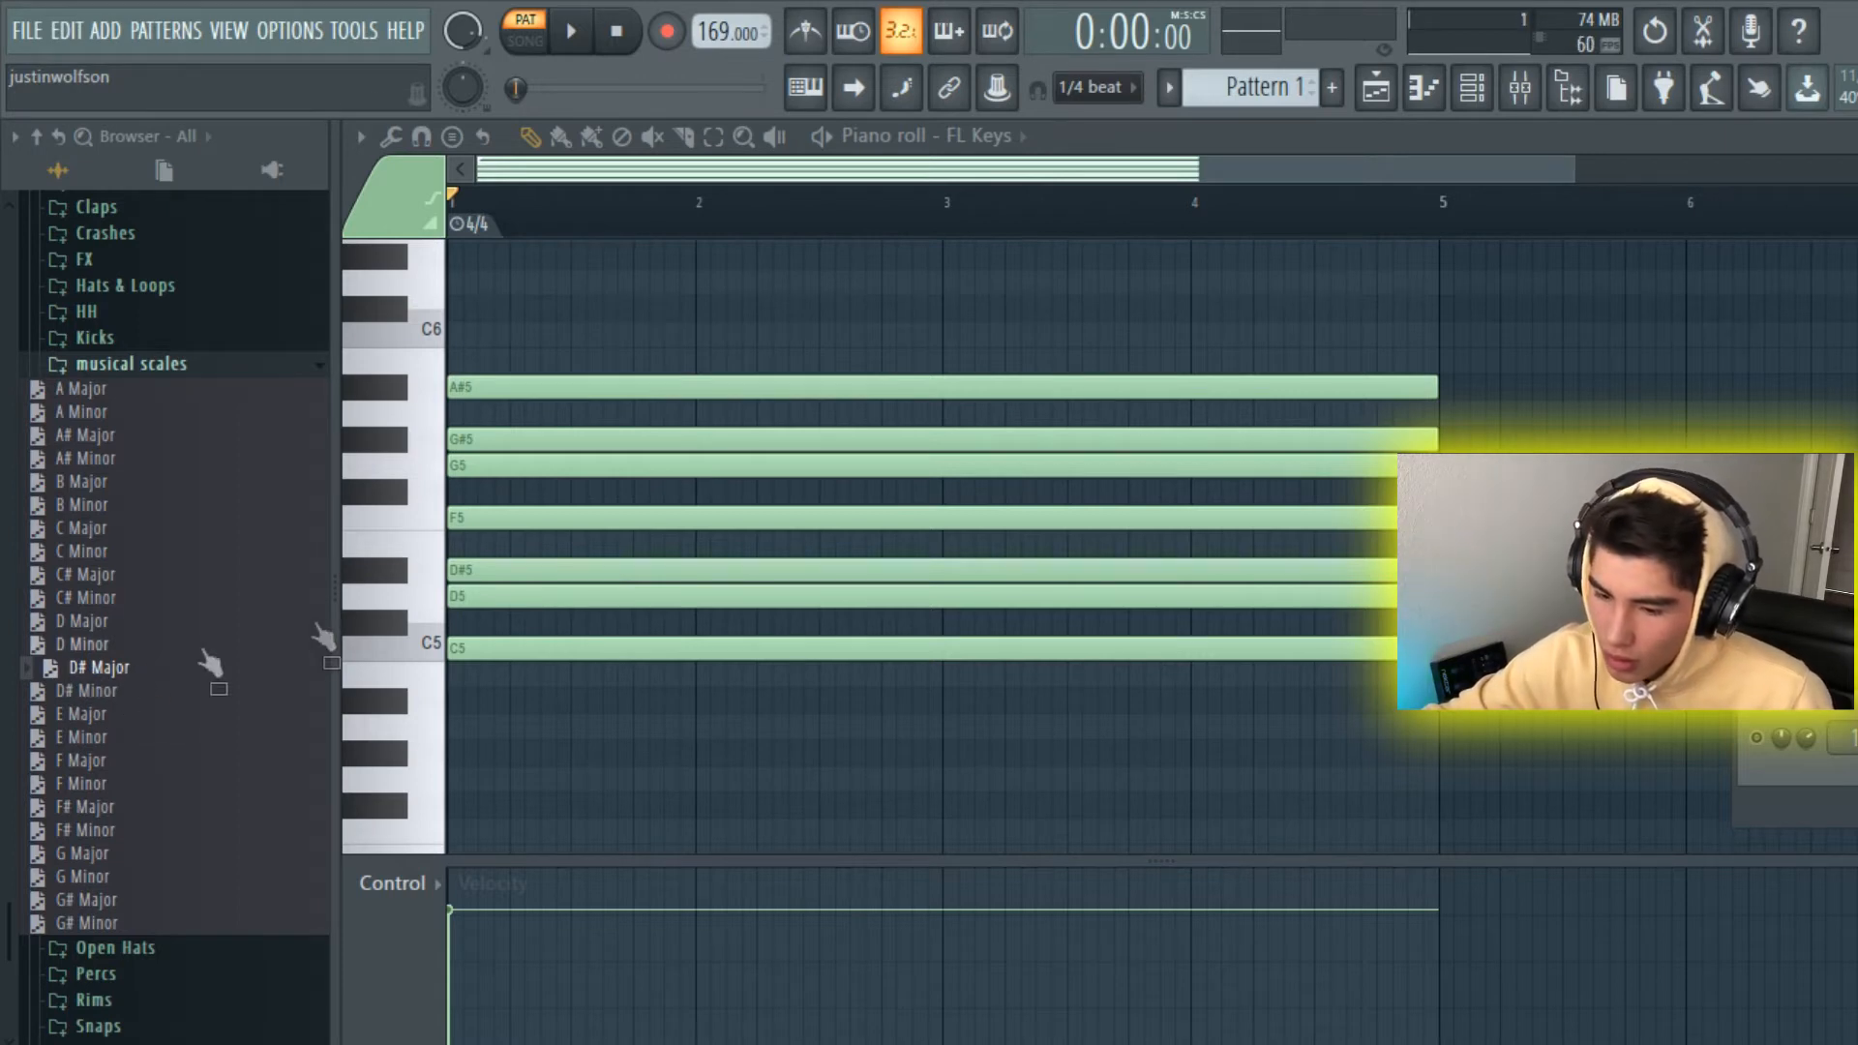
# Step: Duplicate the D# Major scale notes into the other octaves so they span C3 to A#6 from bar 1 to bar 5
pyautogui.moveTo(1451, 677); pyautogui.dragTo(290, 401)
pyautogui.press('e')
pyautogui.moveTo(1059, 816); pyautogui.dragTo(984, 670)
pyautogui.hotkey('ctrl', 'a')
pyautogui.scroll(5, 912, 581)
pyautogui.hotkey('ctrl', 'b')
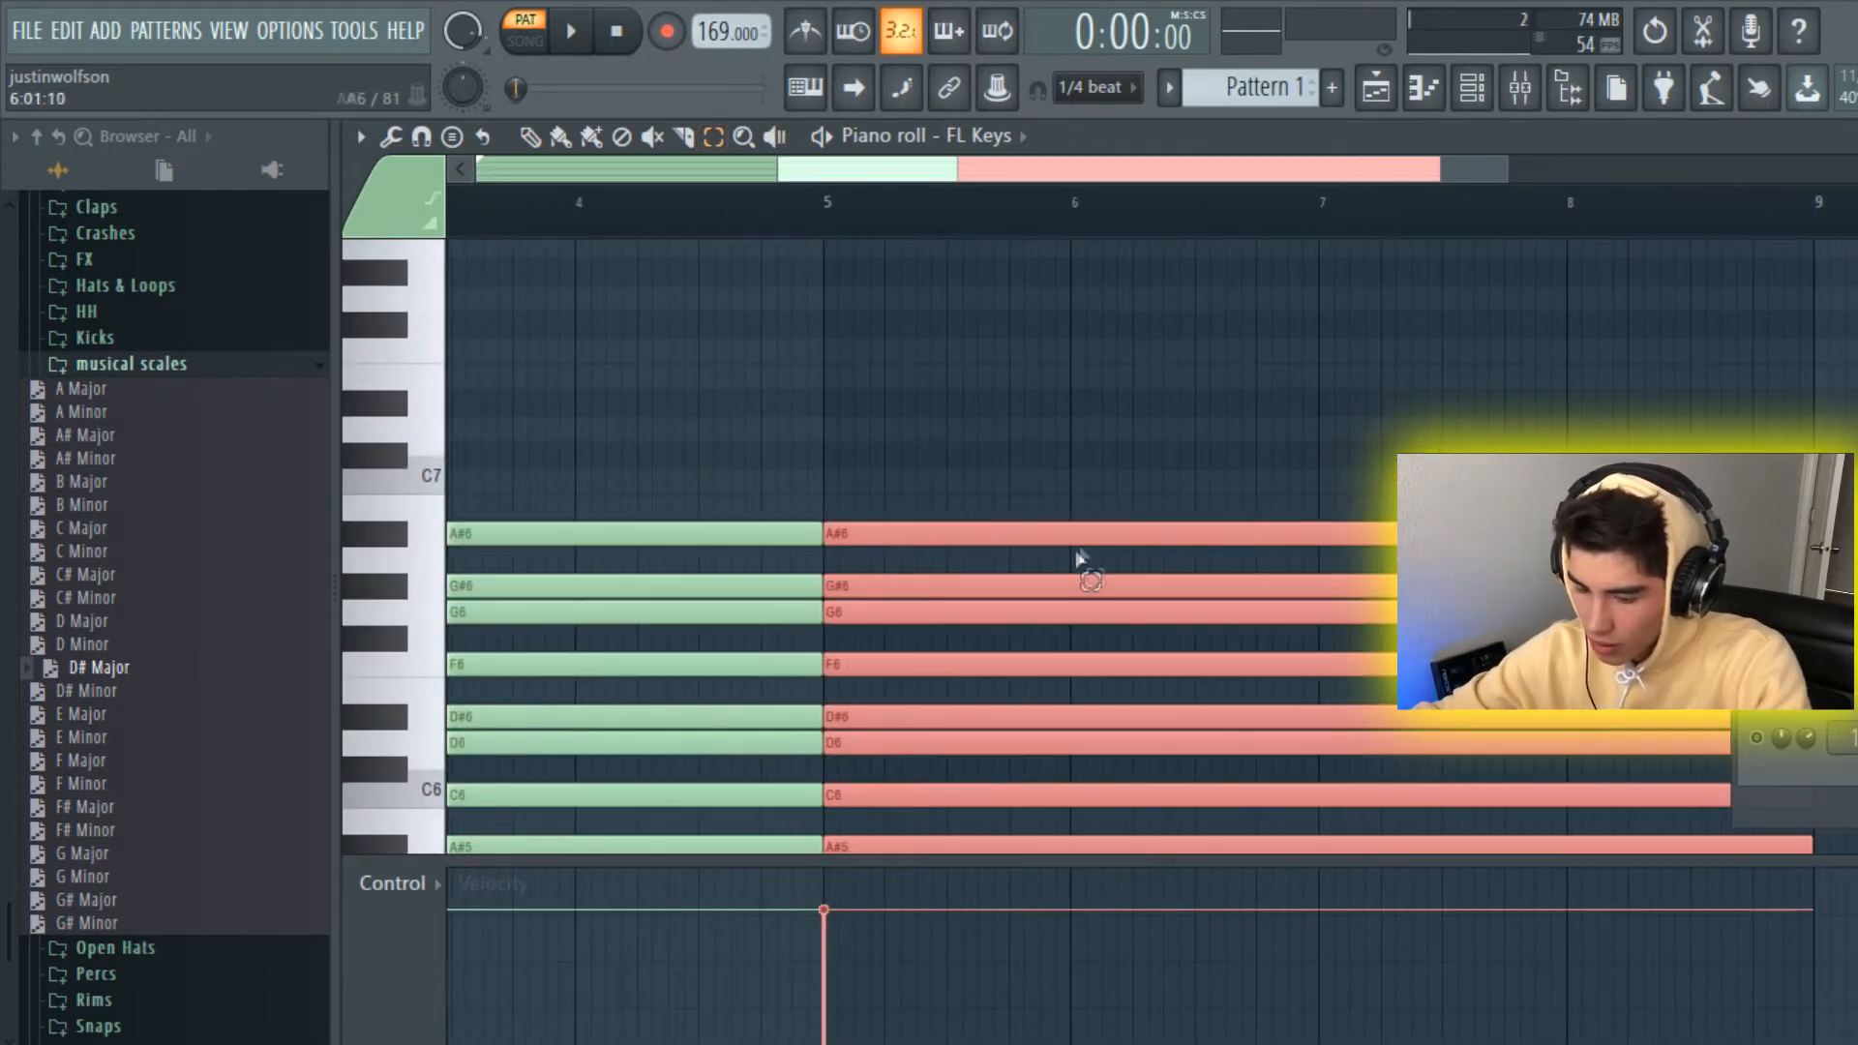
pyautogui.moveTo(1059, 547); pyautogui.dragTo(263, 547)
pyautogui.hotkey('ctrl', 'd')
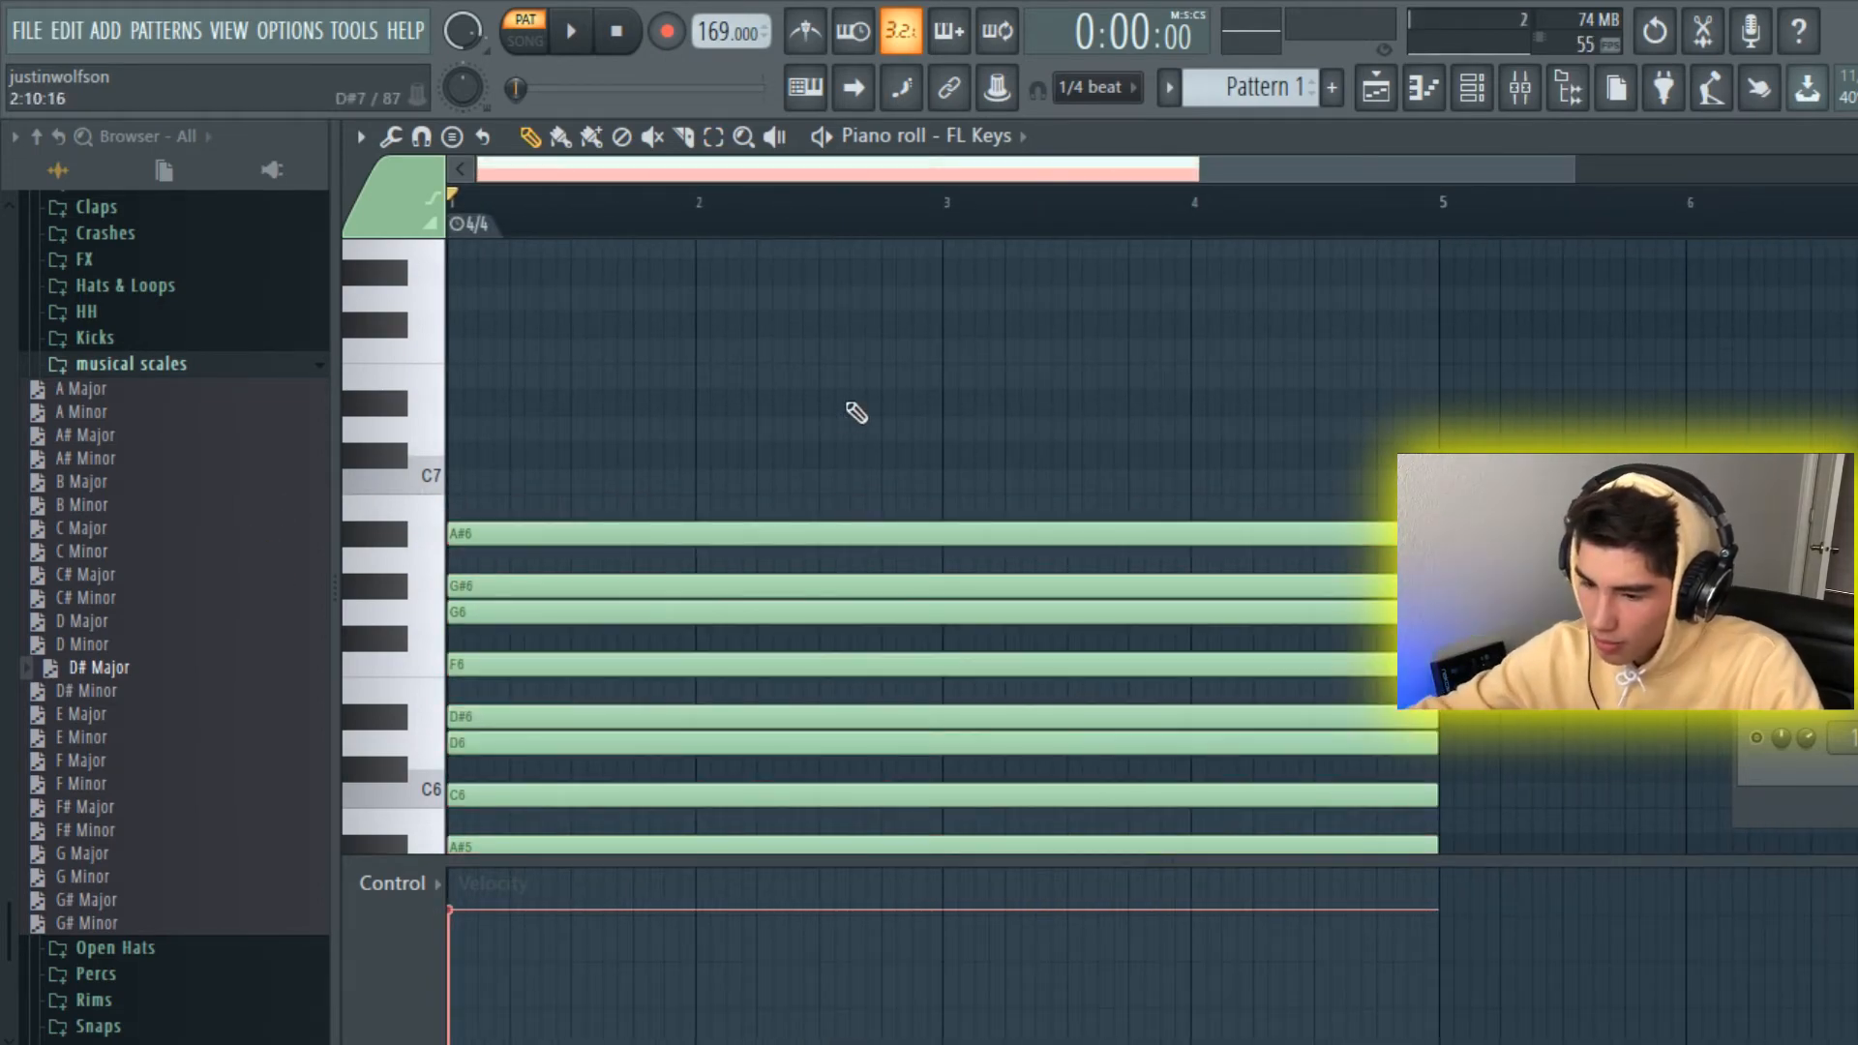
pyautogui.scroll(-14, 856, 413)
pyautogui.keyDown('ctrl'); pyautogui.click(1165, 691); pyautogui.keyUp('ctrl')
pyautogui.scroll(3, 1238, 685)
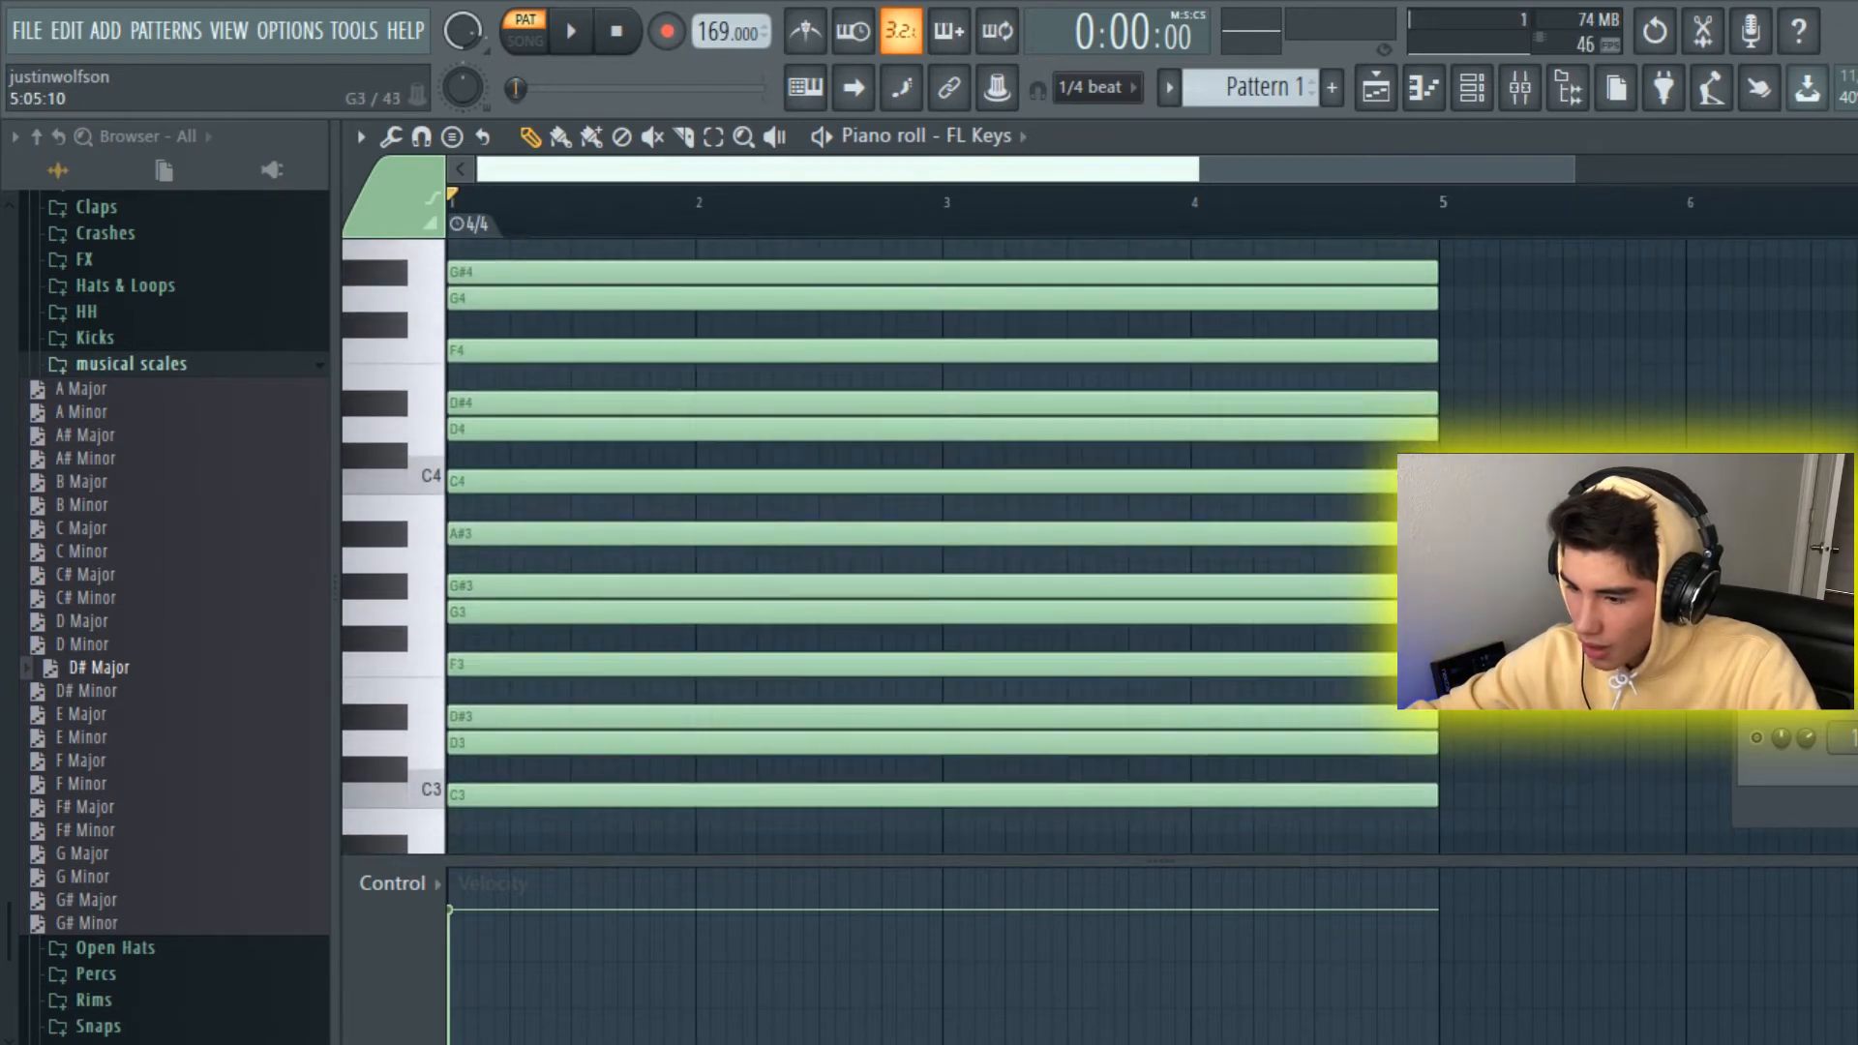
pyautogui.scroll(13, 1548, 611)
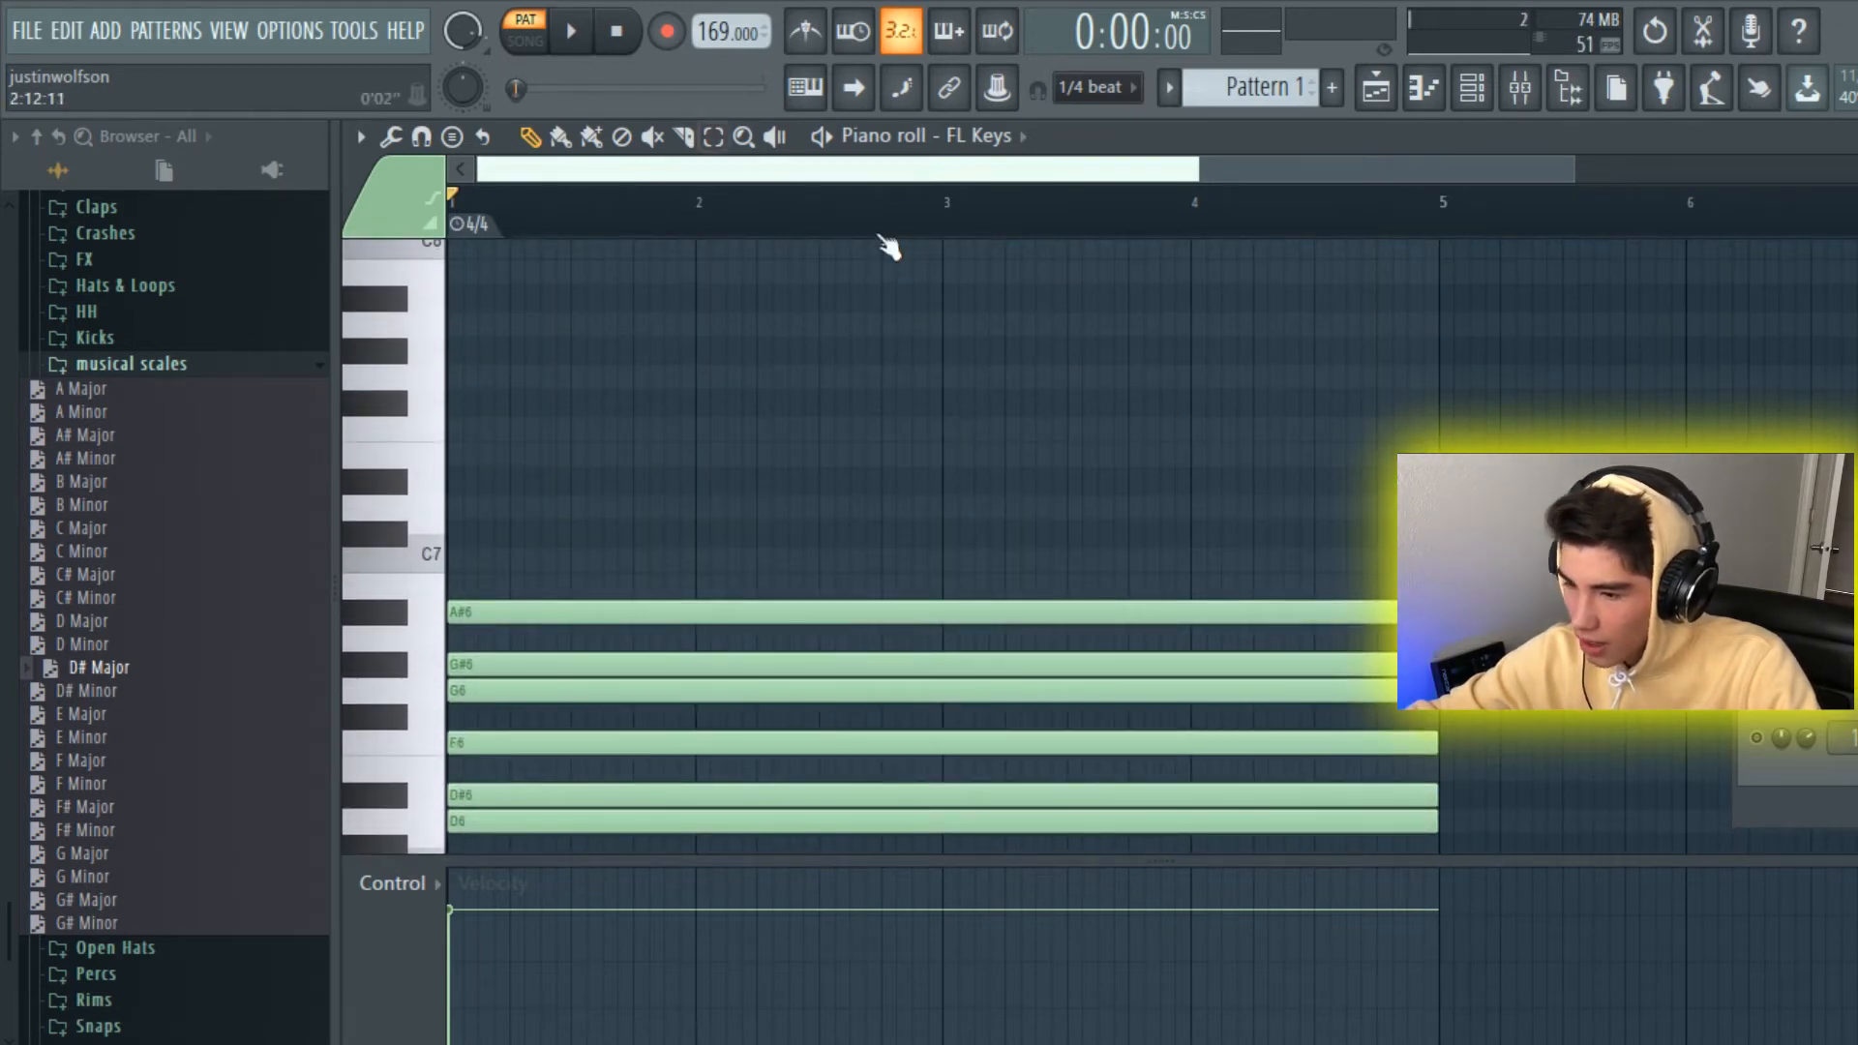
# Step: Clone the FL Keys scale channel and open the clone's empty piano roll over the ghost notes
pyautogui.press('F6')
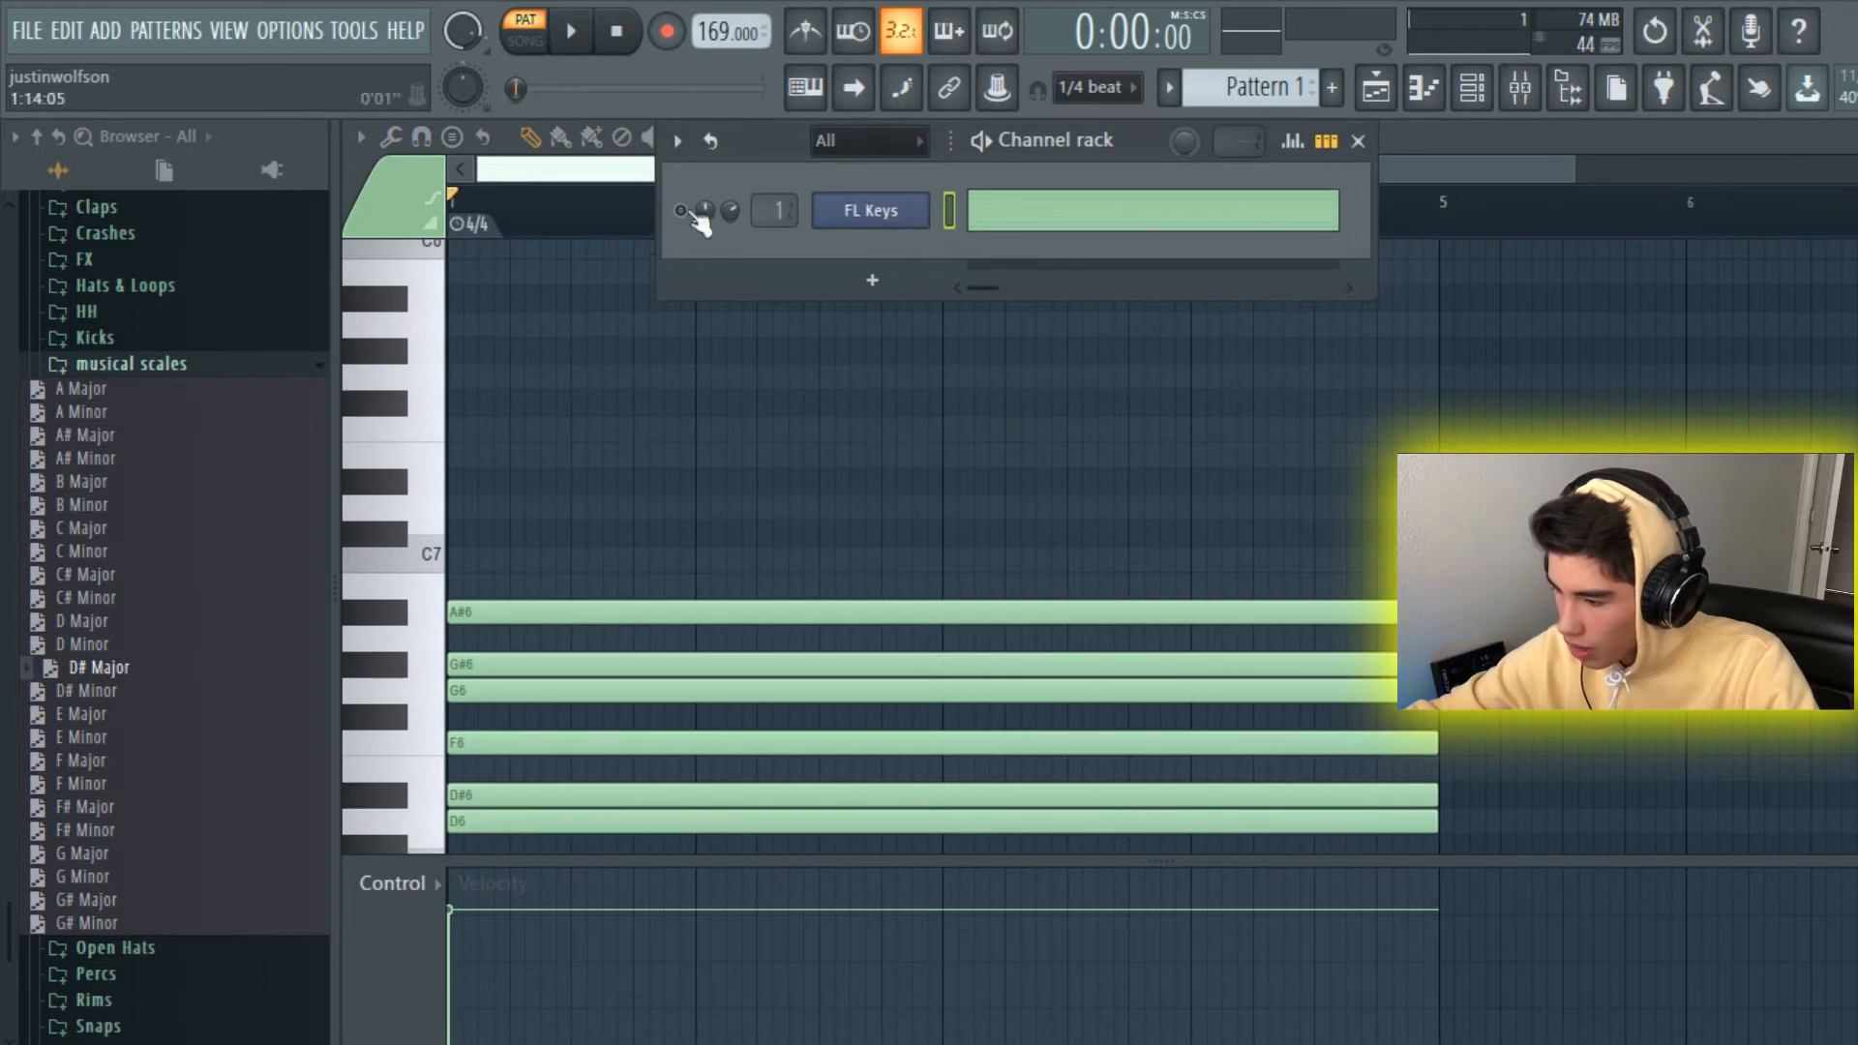
pyautogui.rightClick(871, 223)
pyautogui.click(982, 463)
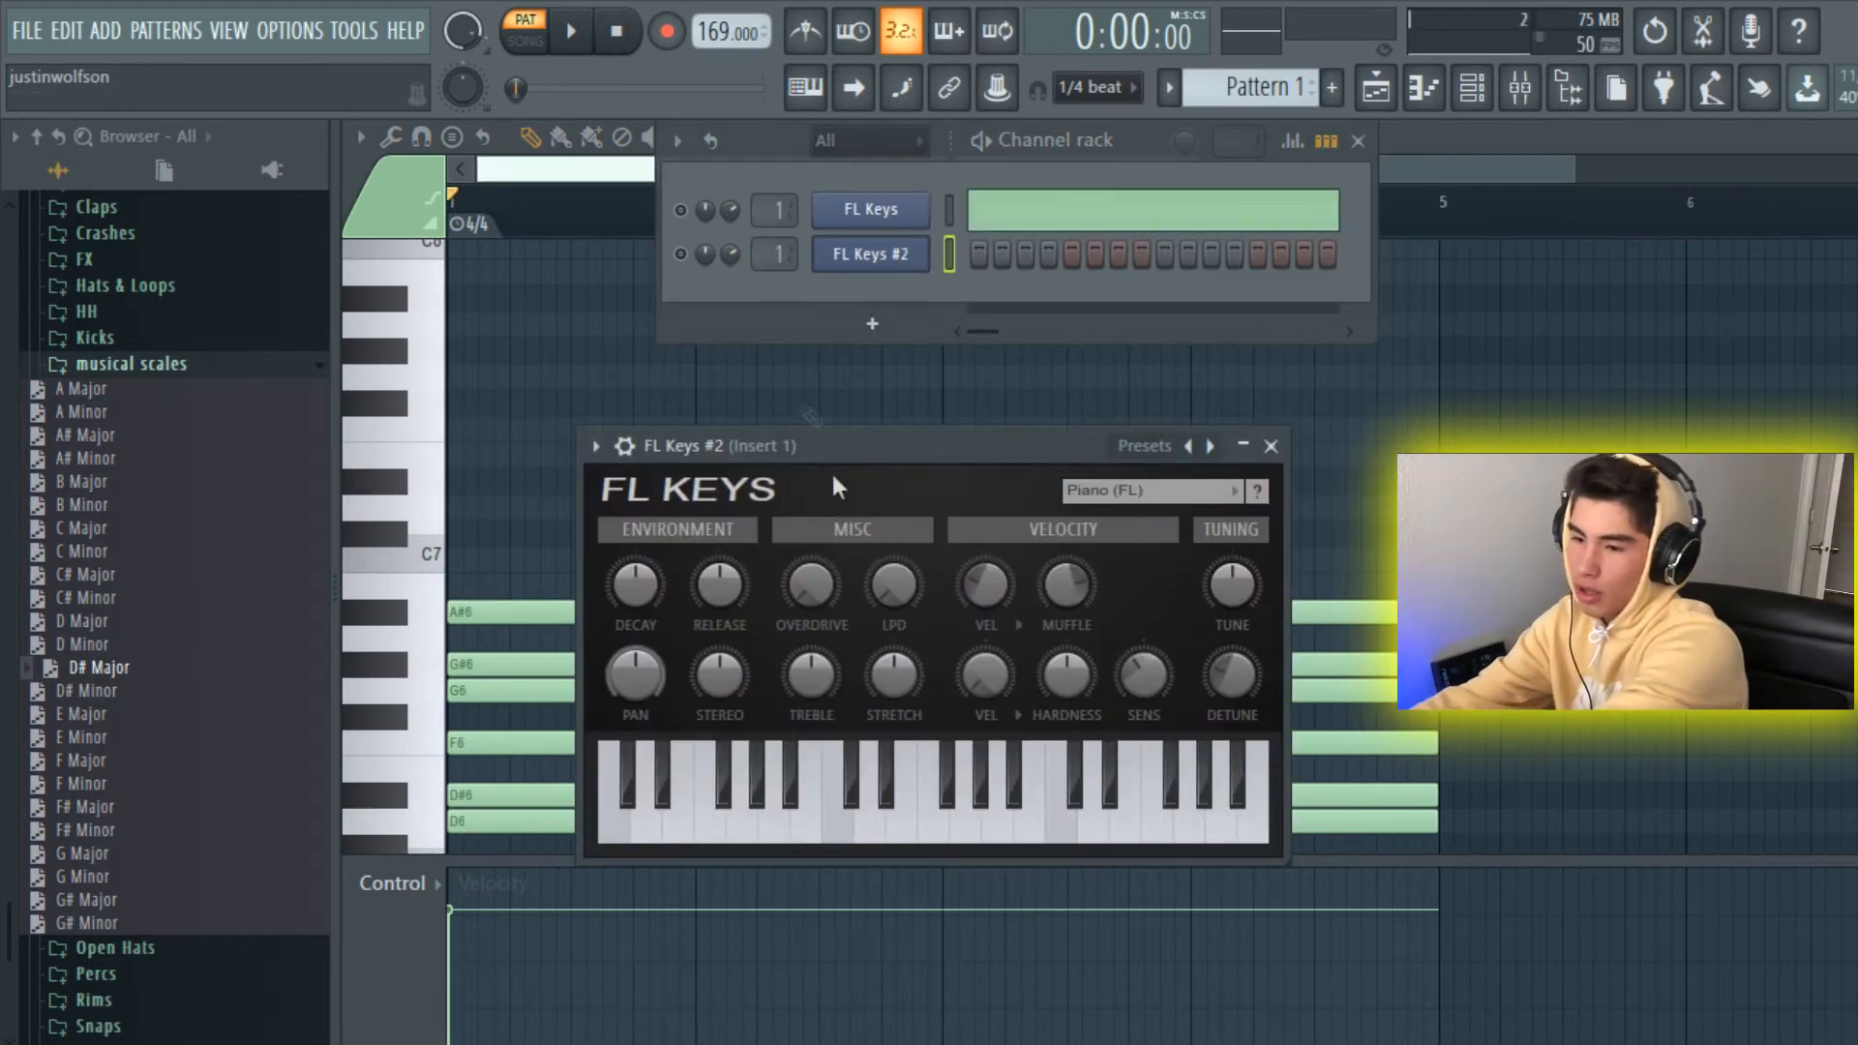
pyautogui.rightClick(876, 254)
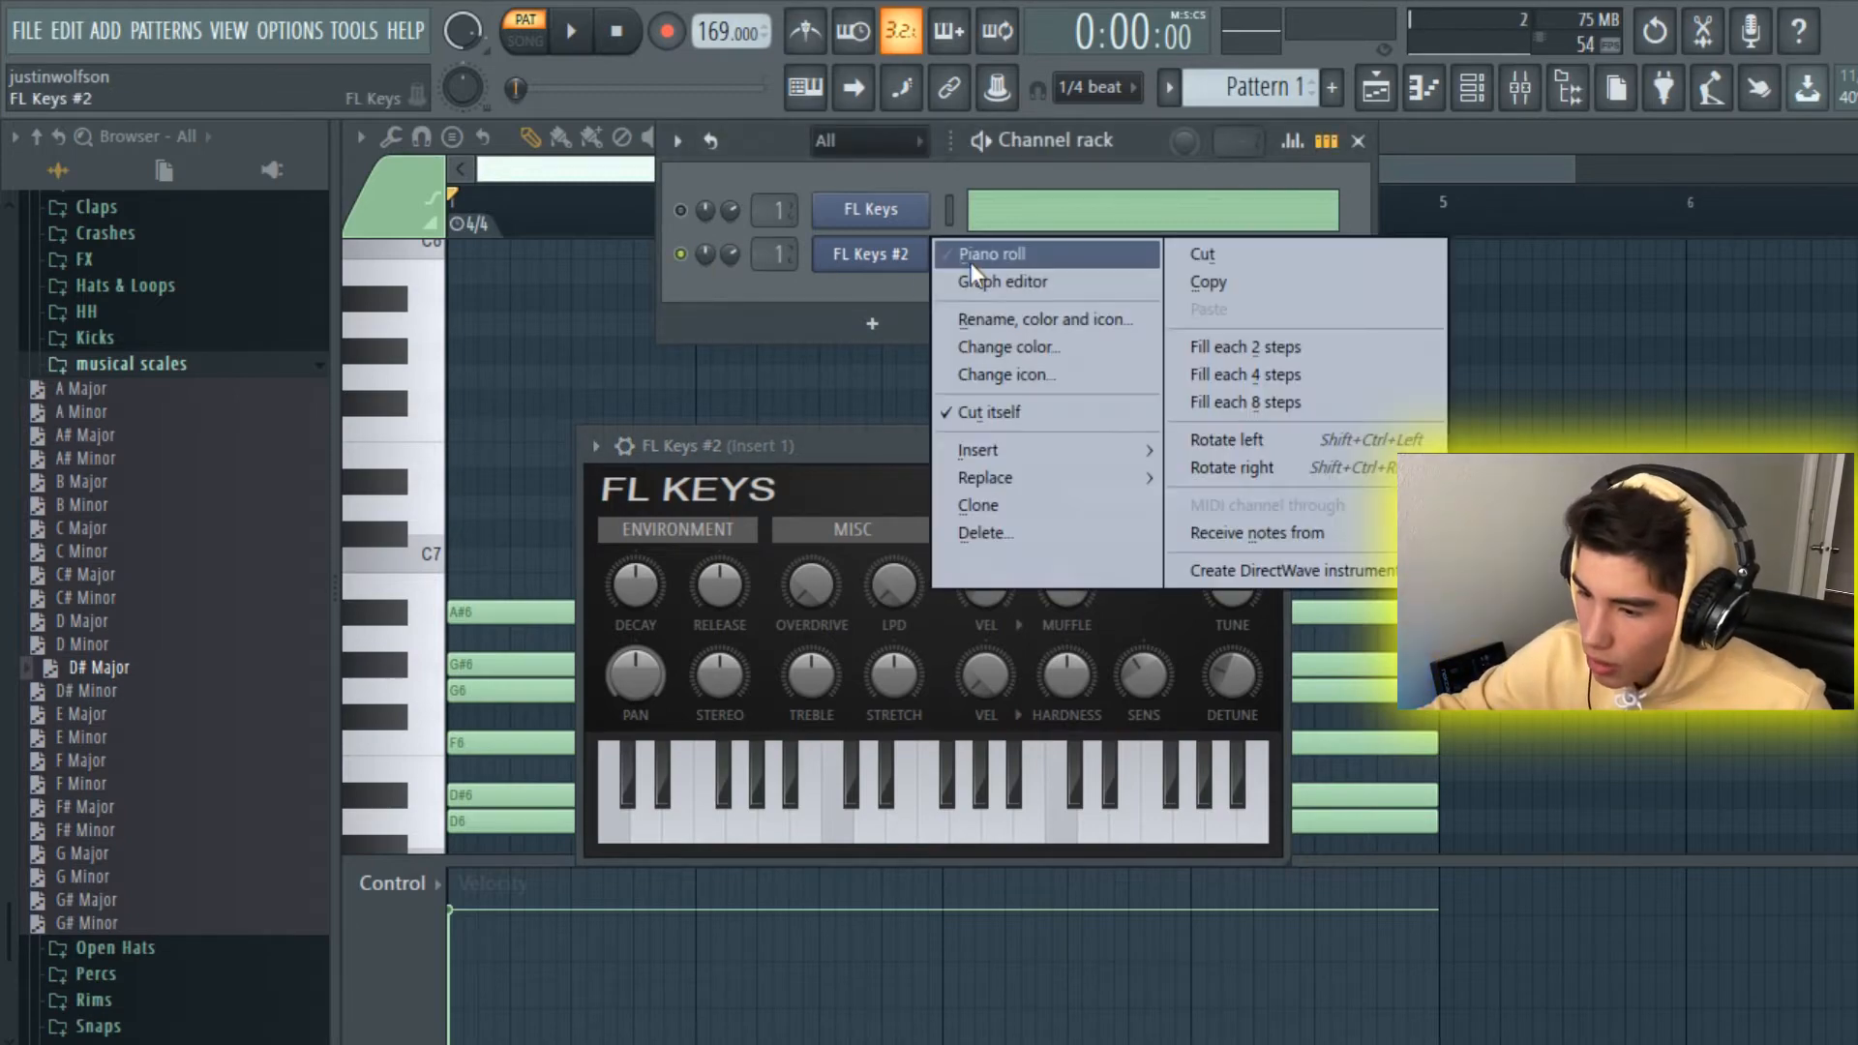
pyautogui.click(969, 249)
pyautogui.scroll(-5, 1174, 423)
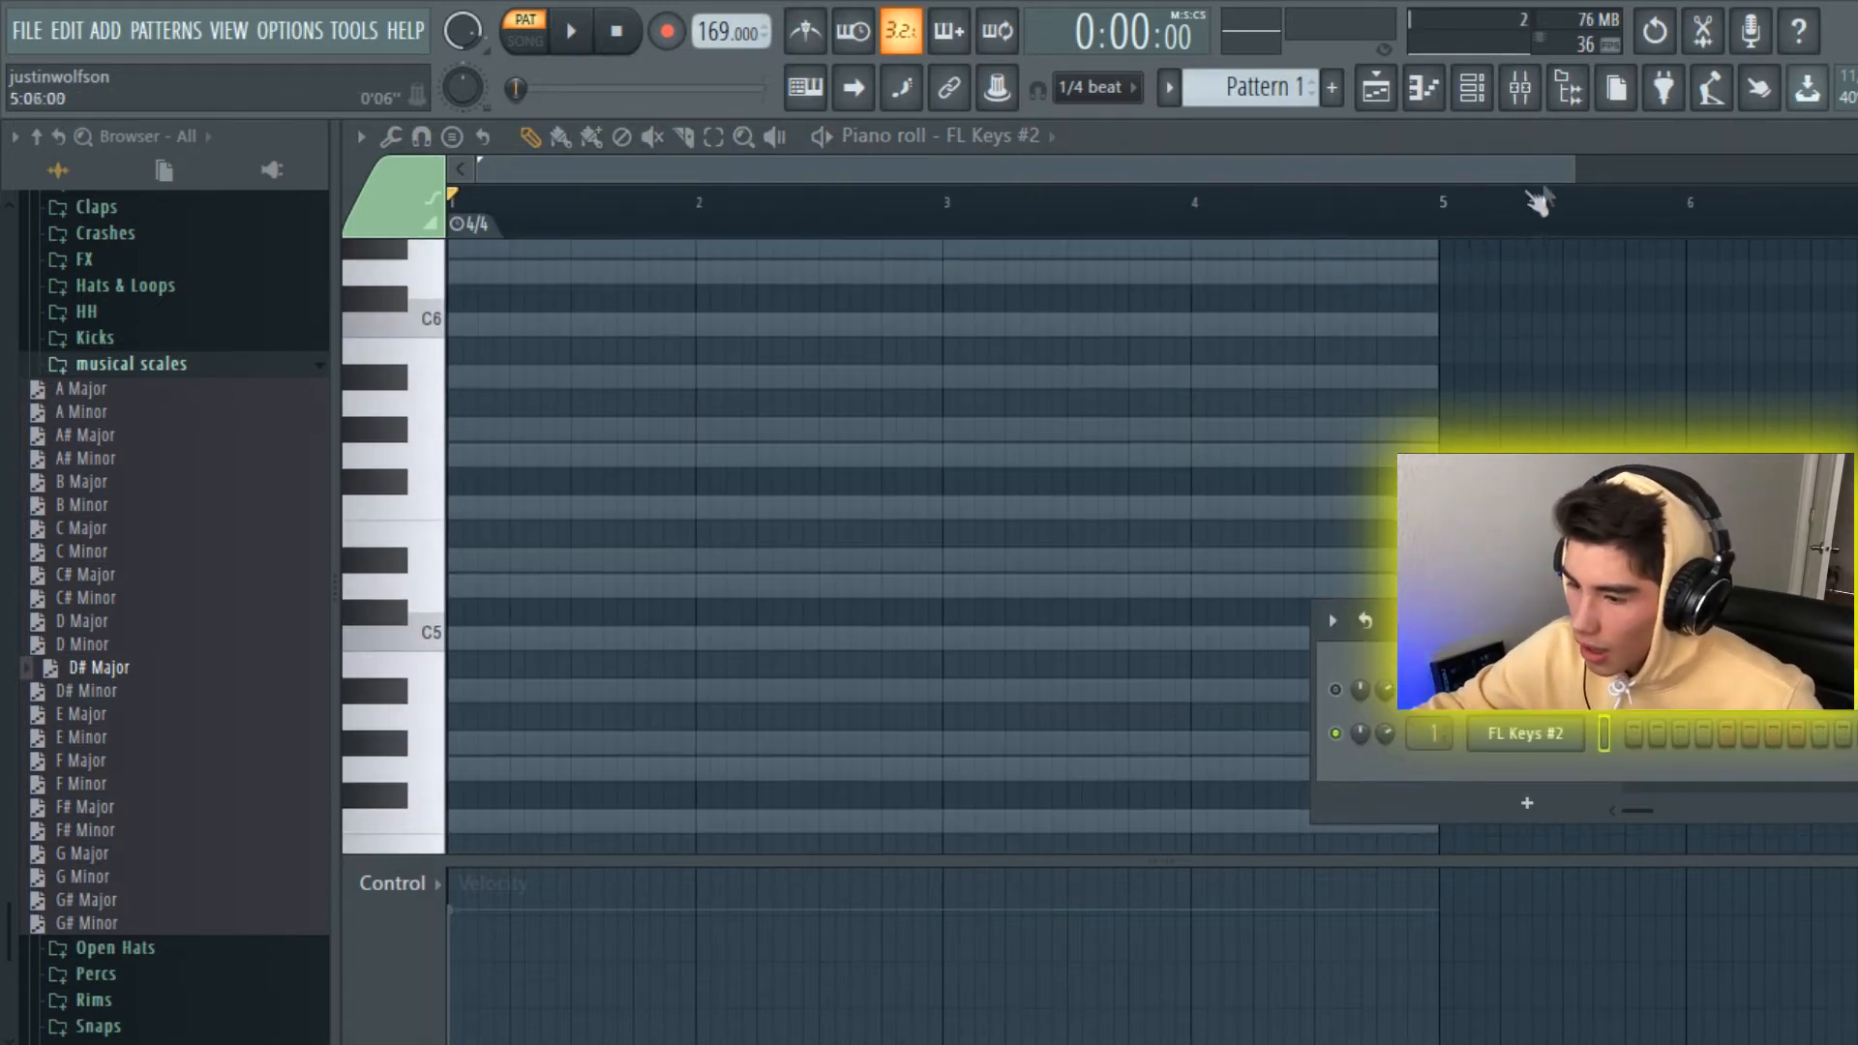
# Step: Add a D#5 note at the start of bar 1 and shorten it to half a bar
pyautogui.moveTo(1574, 169); pyautogui.dragTo(1225, 169)
pyautogui.moveTo(1402, 620); pyautogui.dragTo(1811, 826)
pyautogui.scroll(-4, 1252, 593)
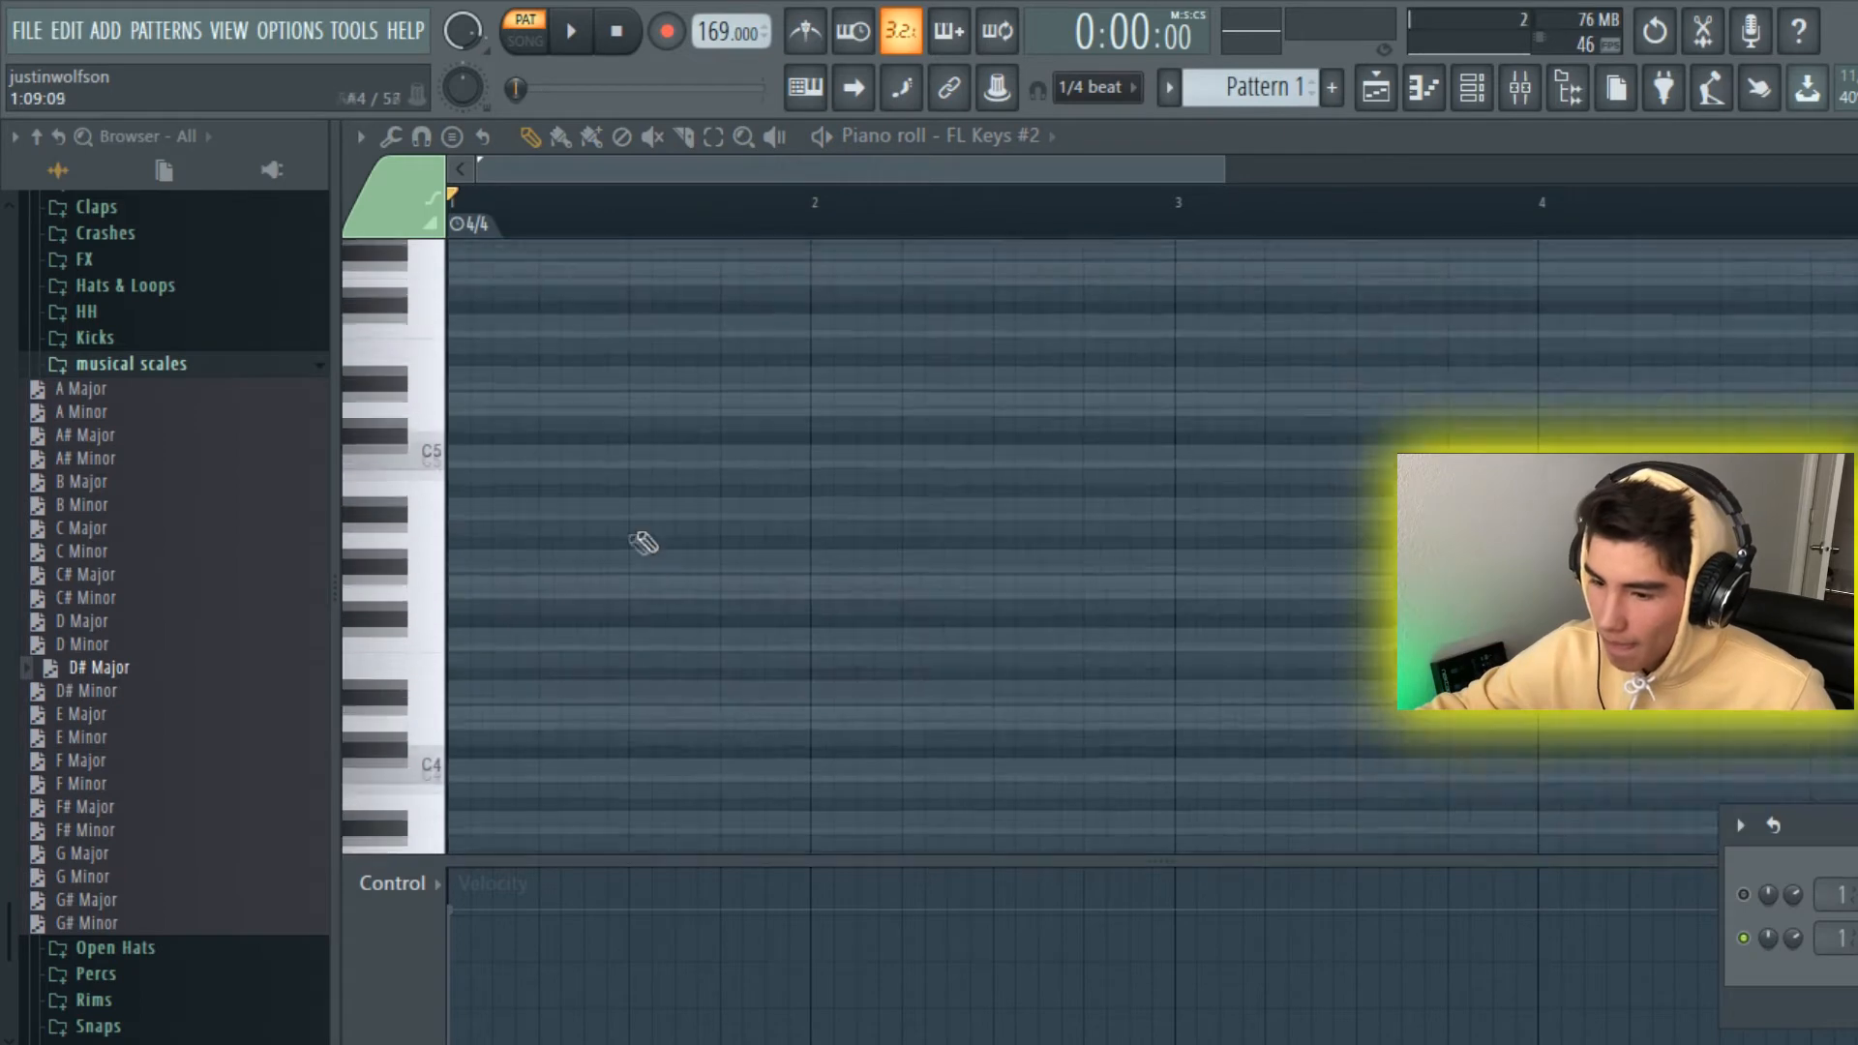
pyautogui.scroll(3, 619, 551)
pyautogui.click(471, 562)
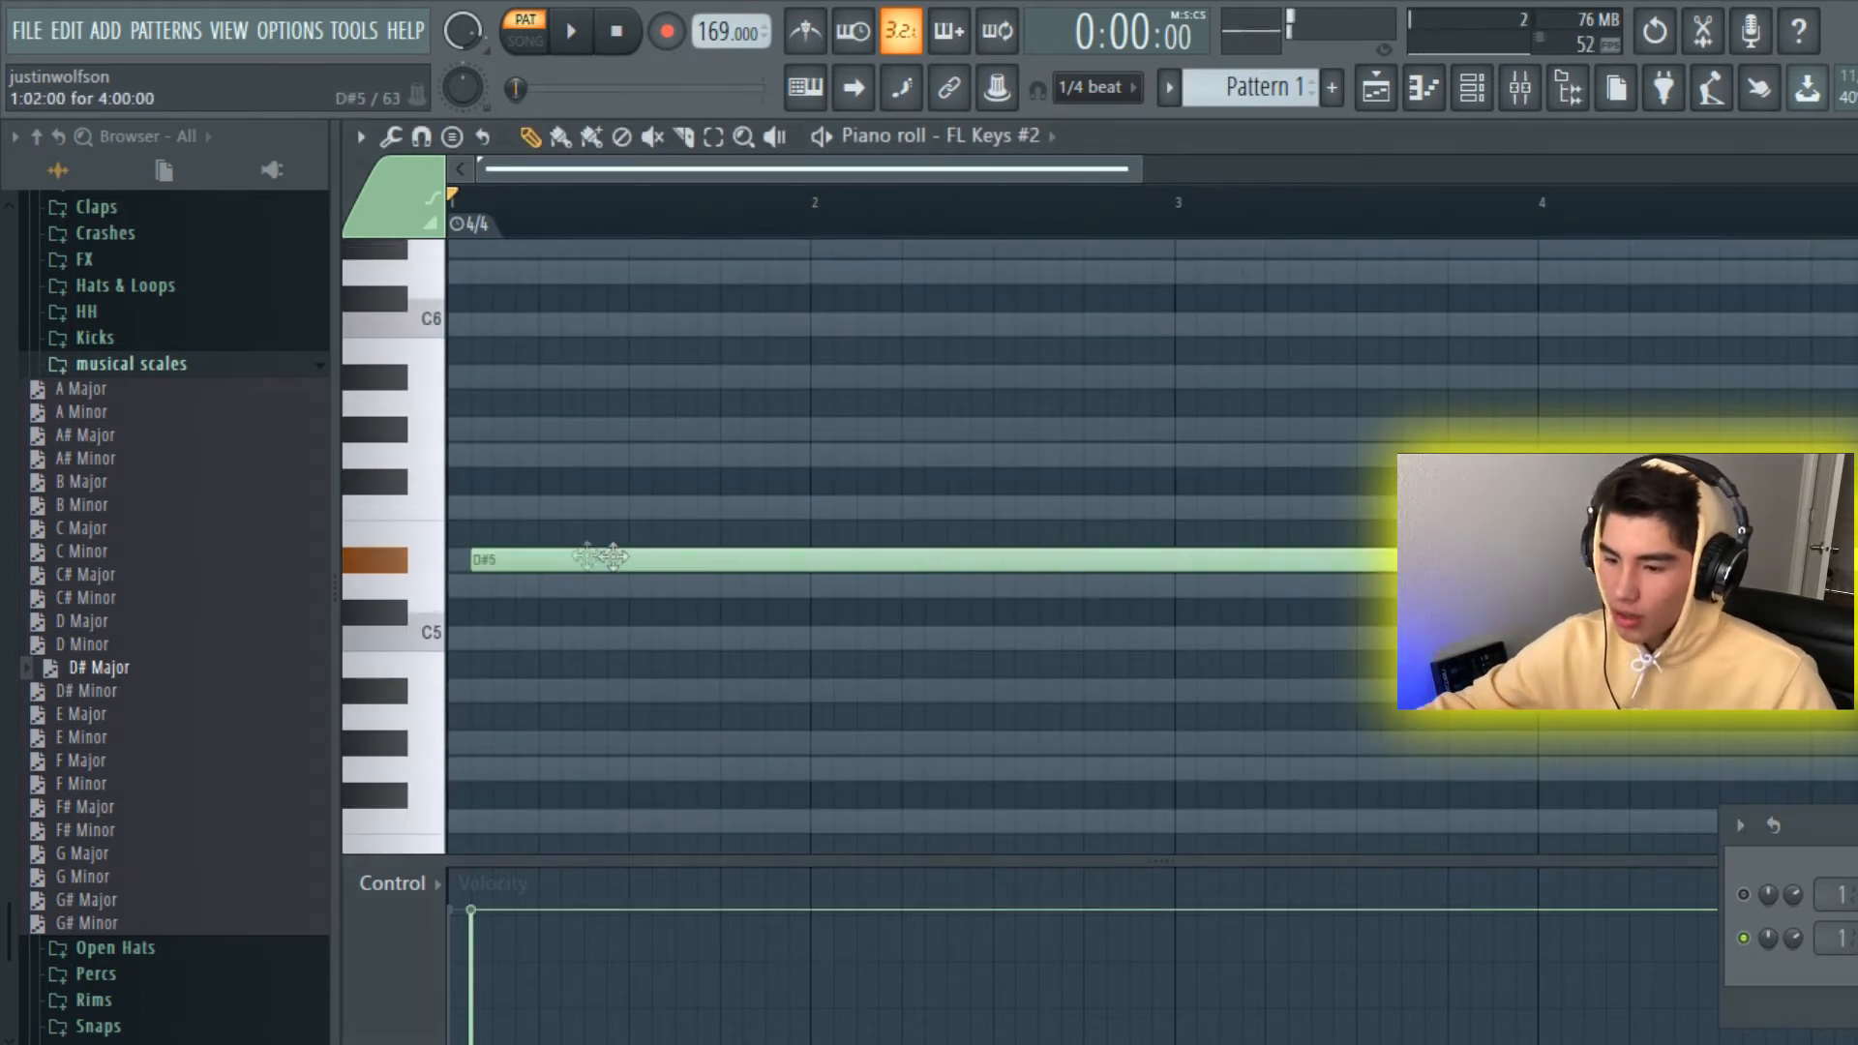
pyautogui.moveTo(1226, 166); pyautogui.dragTo(1471, 169)
pyautogui.moveTo(1538, 561); pyautogui.dragTo(533, 581)
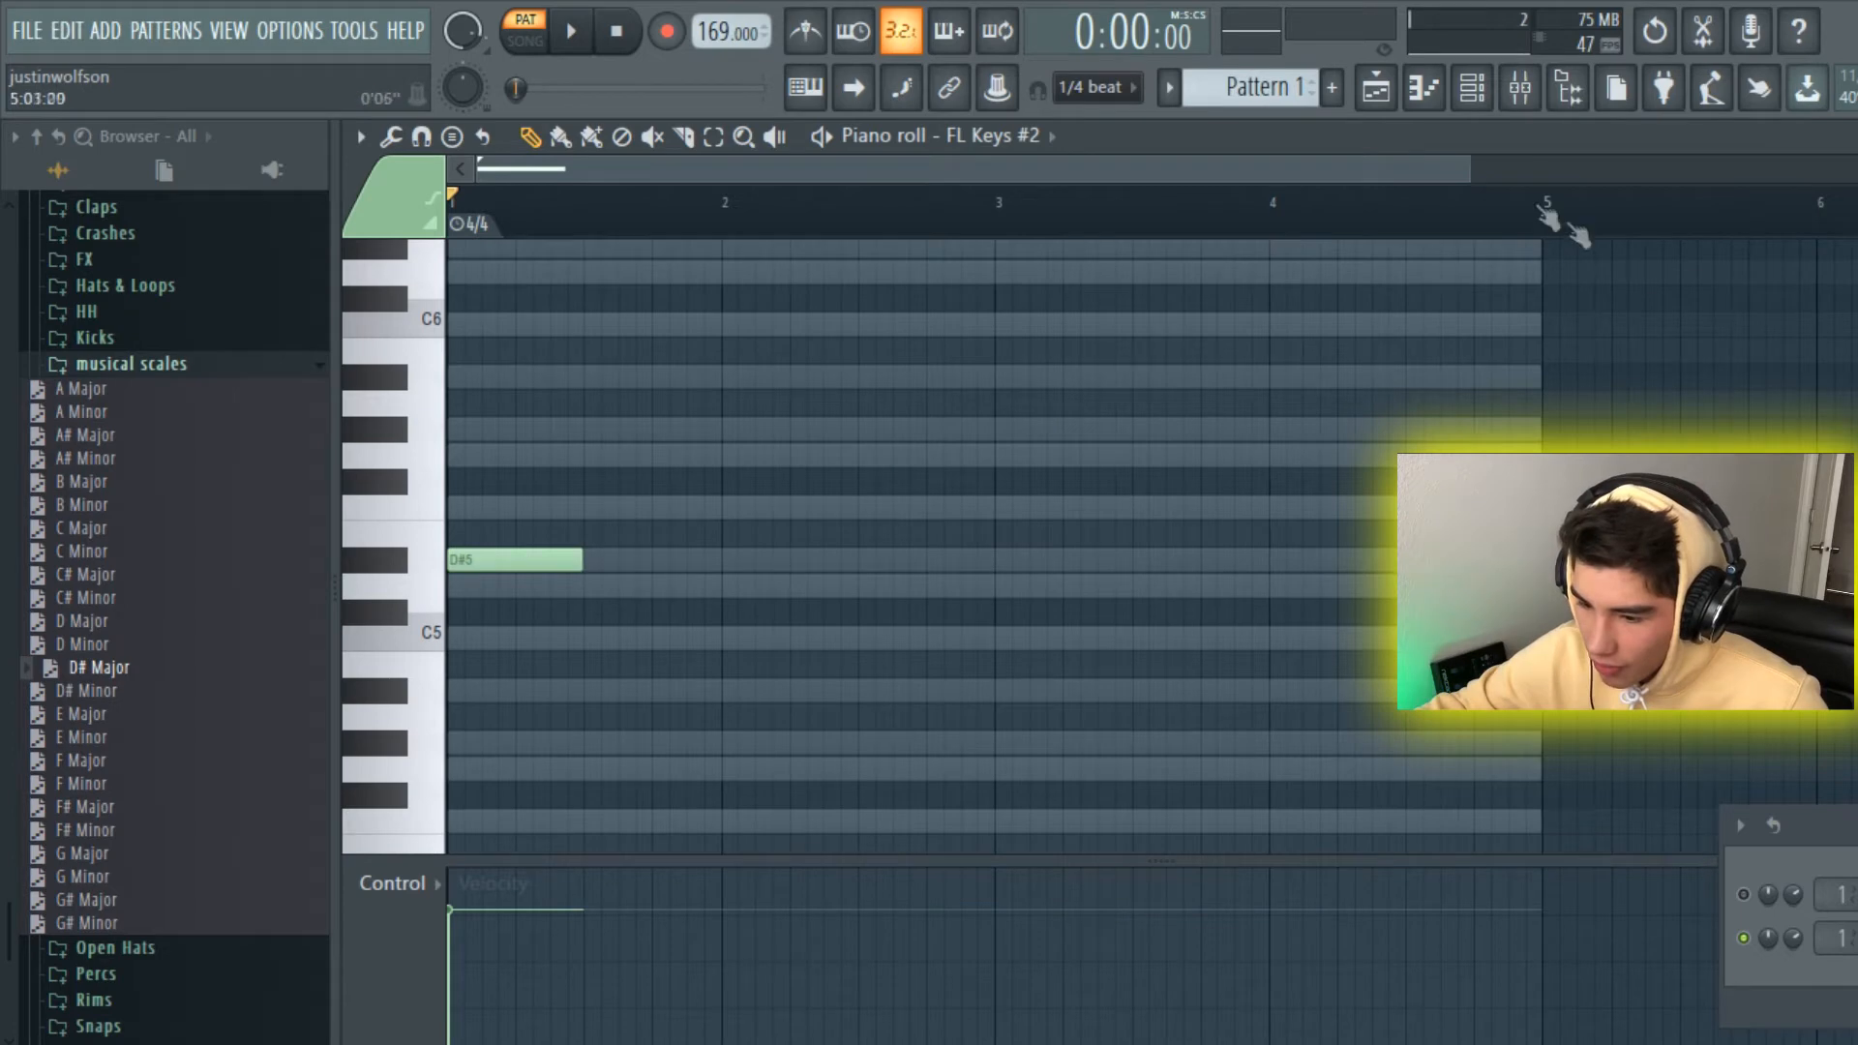
# Step: Add A#4 and G4 notes of the same half-bar length below the D#5 note
pyautogui.moveTo(1466, 166); pyautogui.dragTo(1142, 166)
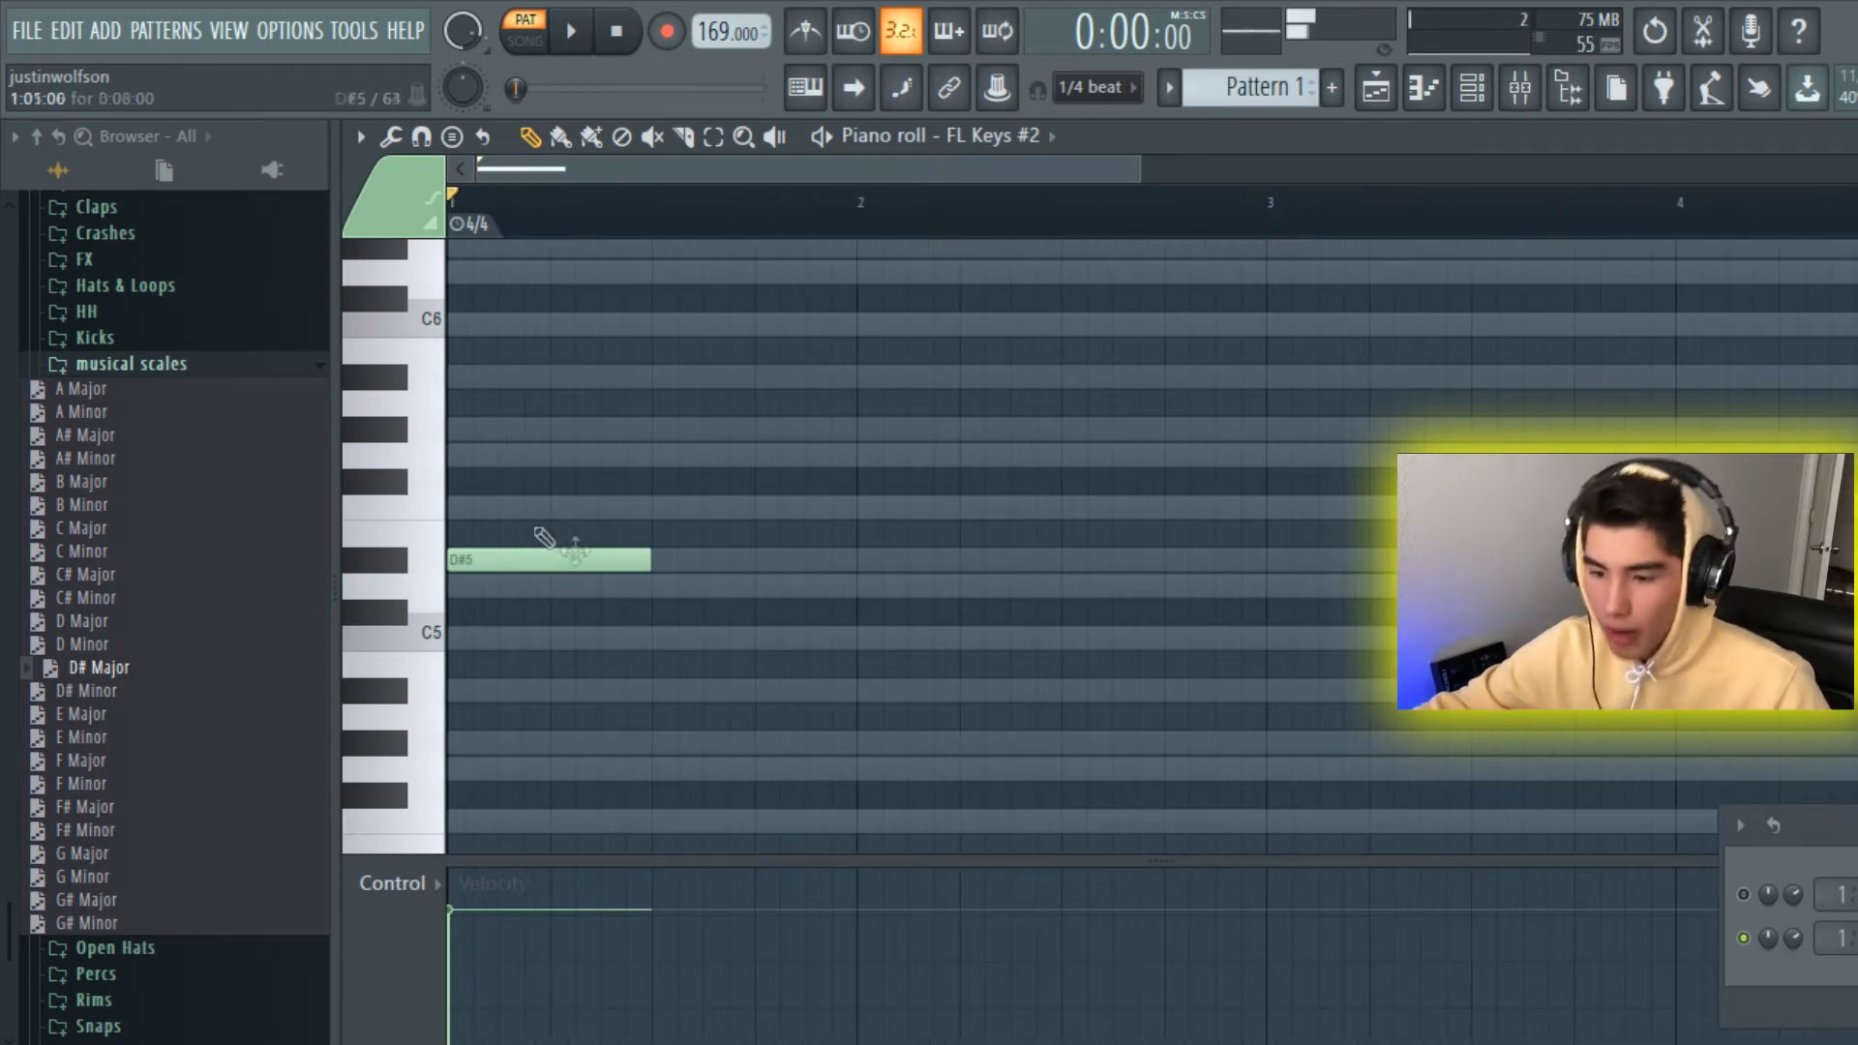
pyautogui.click(467, 663)
pyautogui.click(525, 666)
pyautogui.rightClick(525, 668)
pyautogui.moveTo(529, 668); pyautogui.dragTo(542, 698)
pyautogui.click(457, 770)
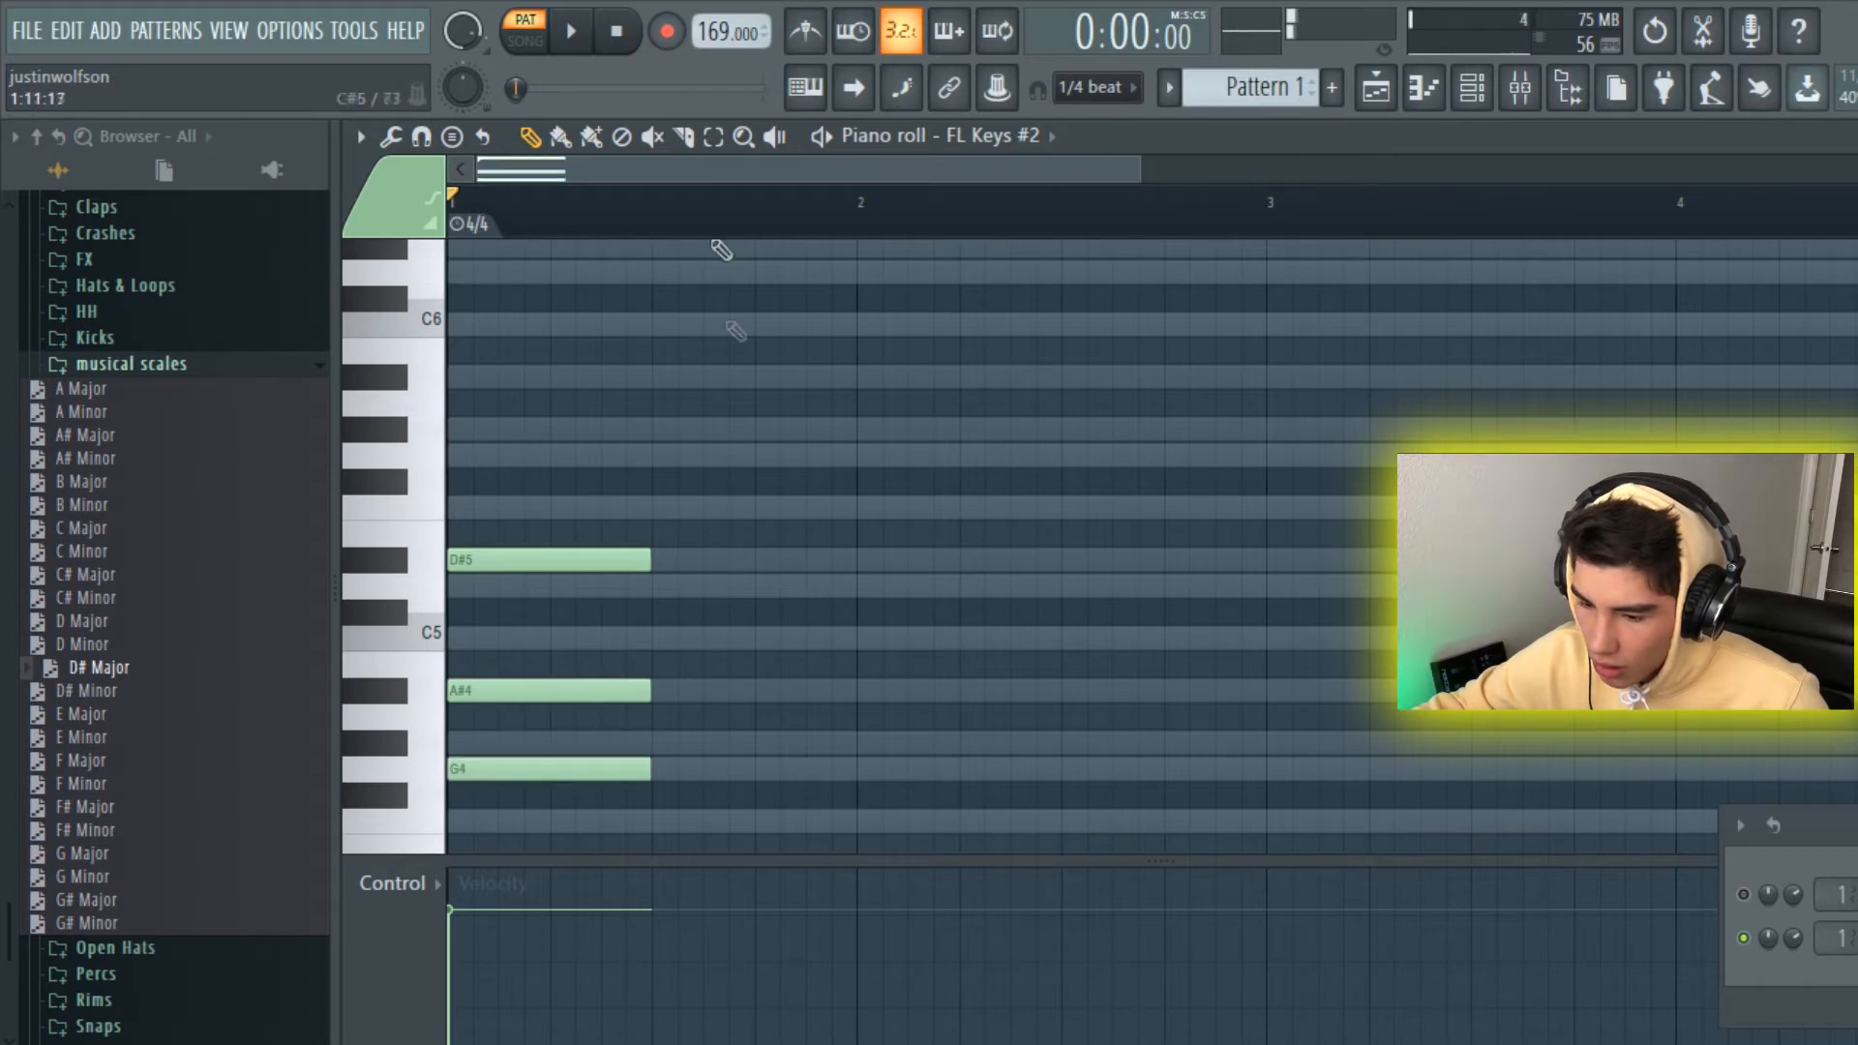
# Step: Lower the chord's D#5 note to D5, playing the chord before and after the change
pyautogui.click(574, 36)
pyautogui.click(575, 37)
pyautogui.moveTo(559, 557); pyautogui.dragTo(571, 584)
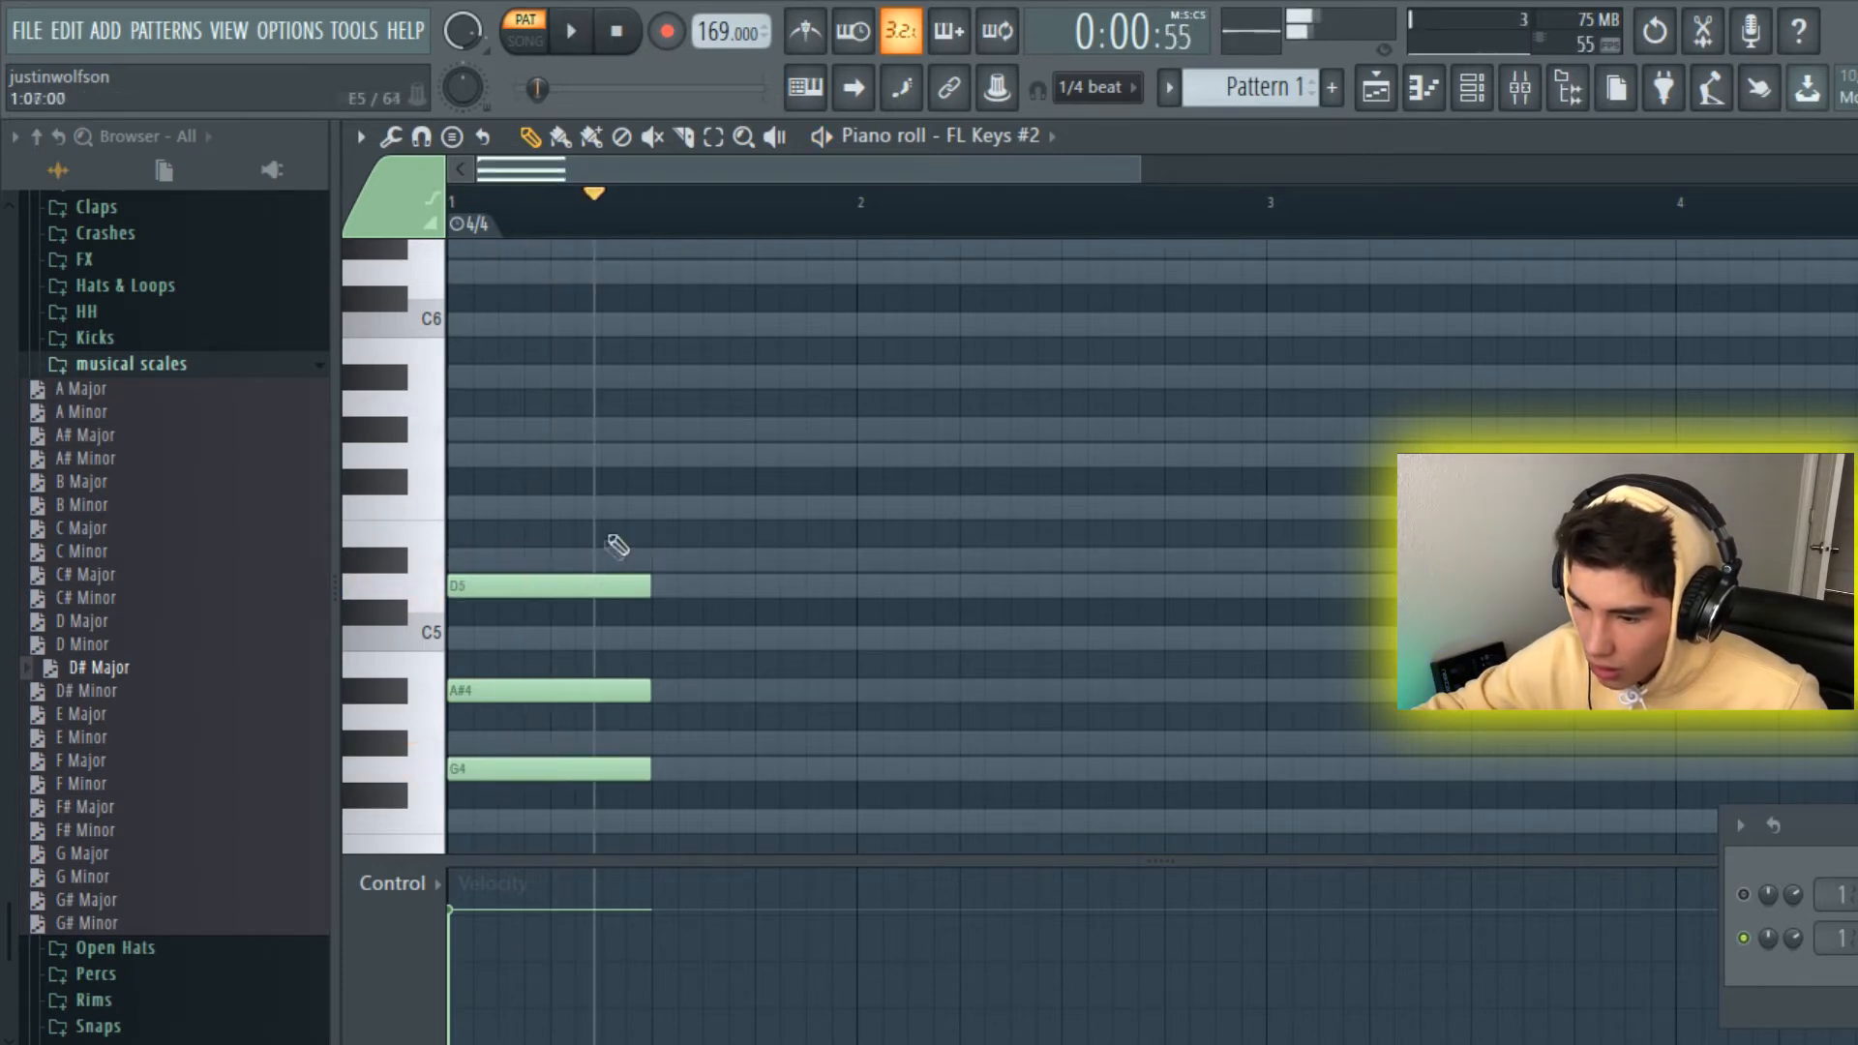
pyautogui.click(573, 37)
pyautogui.click(575, 39)
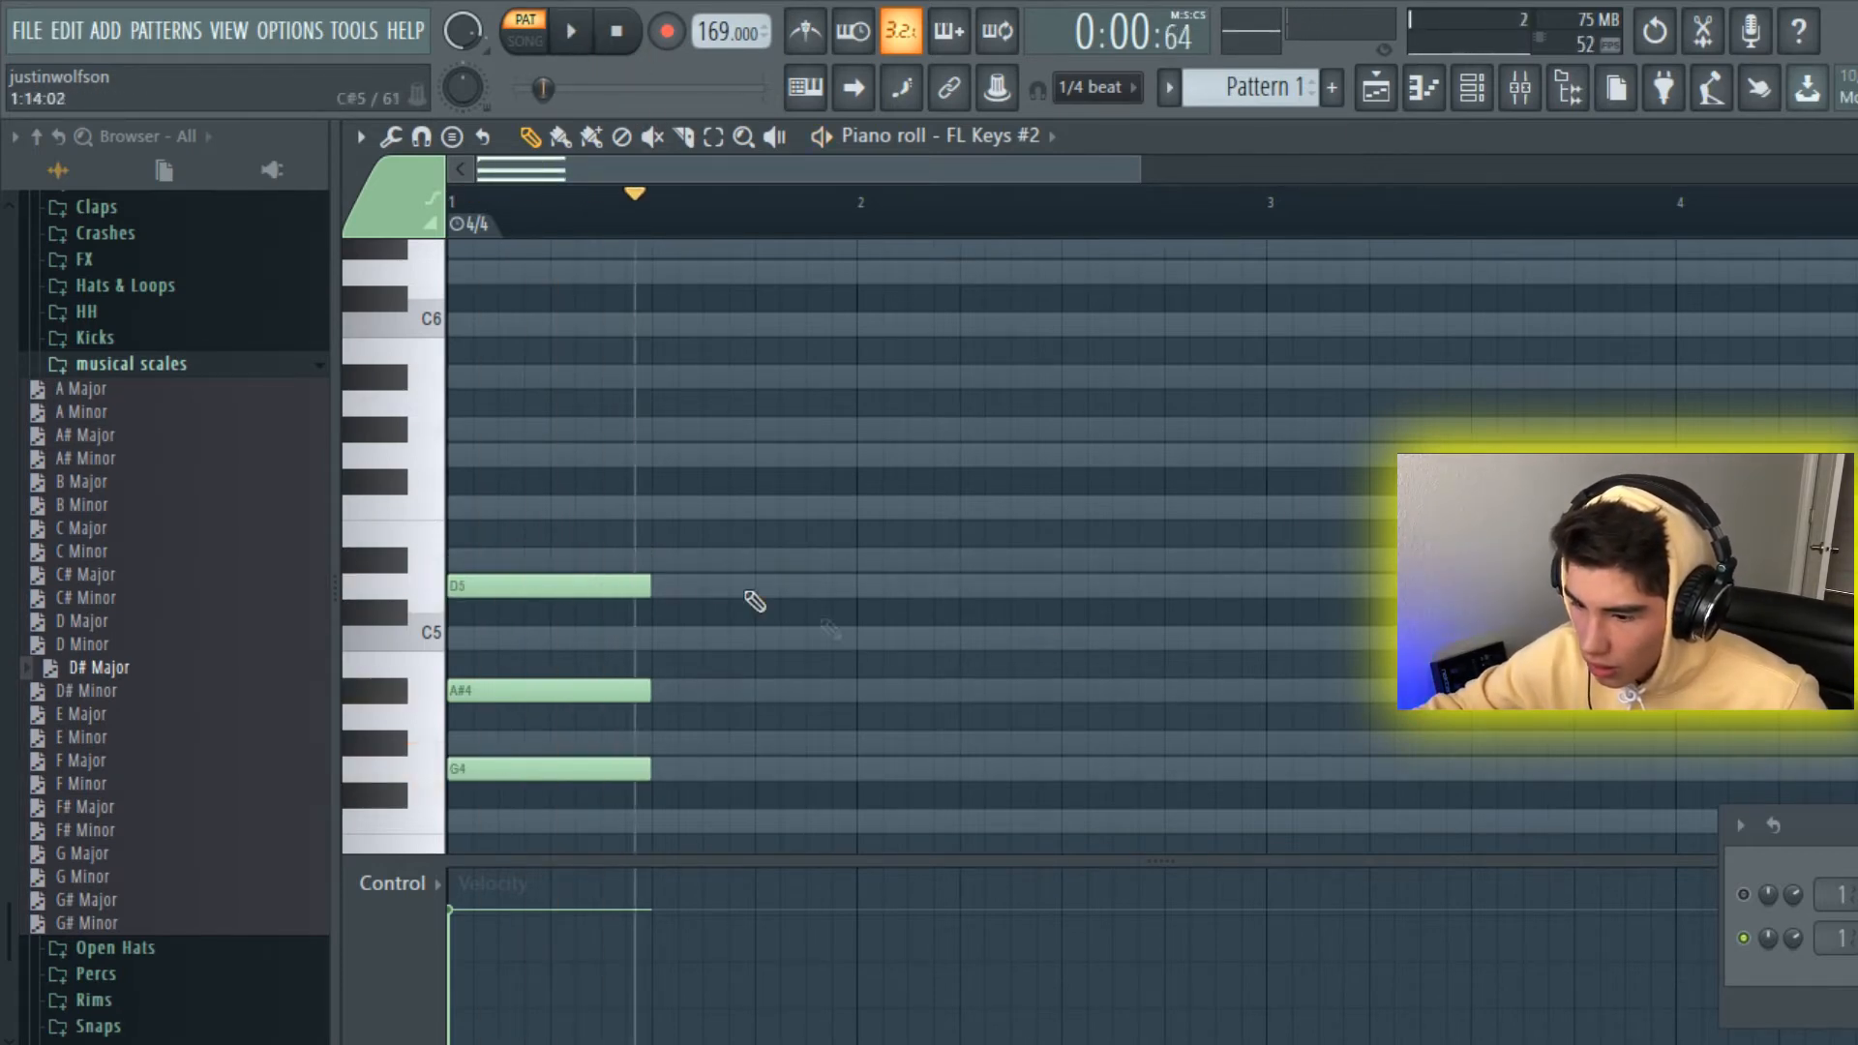
# Step: Add a half-bar G5 note on top of the first chord and play the chord
pyautogui.click(477, 503)
pyautogui.moveTo(548, 504); pyautogui.dragTo(500, 448)
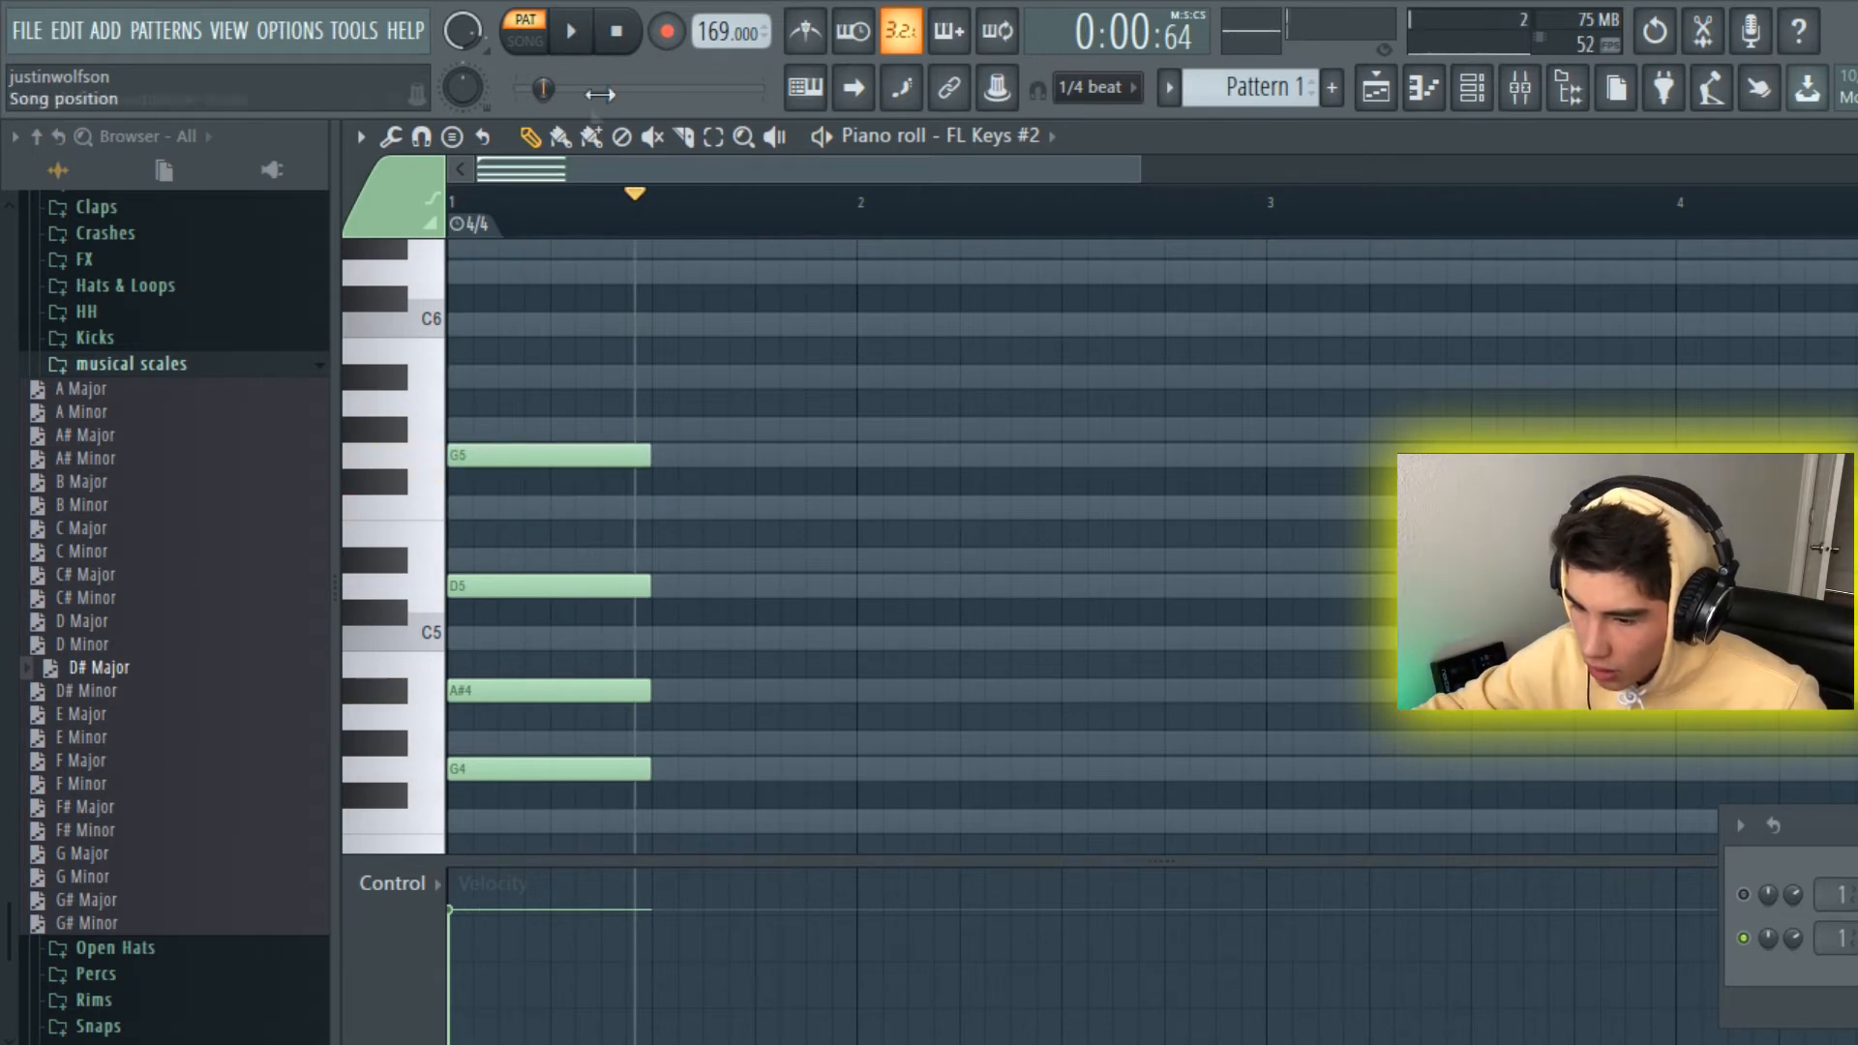
pyautogui.click(571, 32)
pyautogui.click(571, 32)
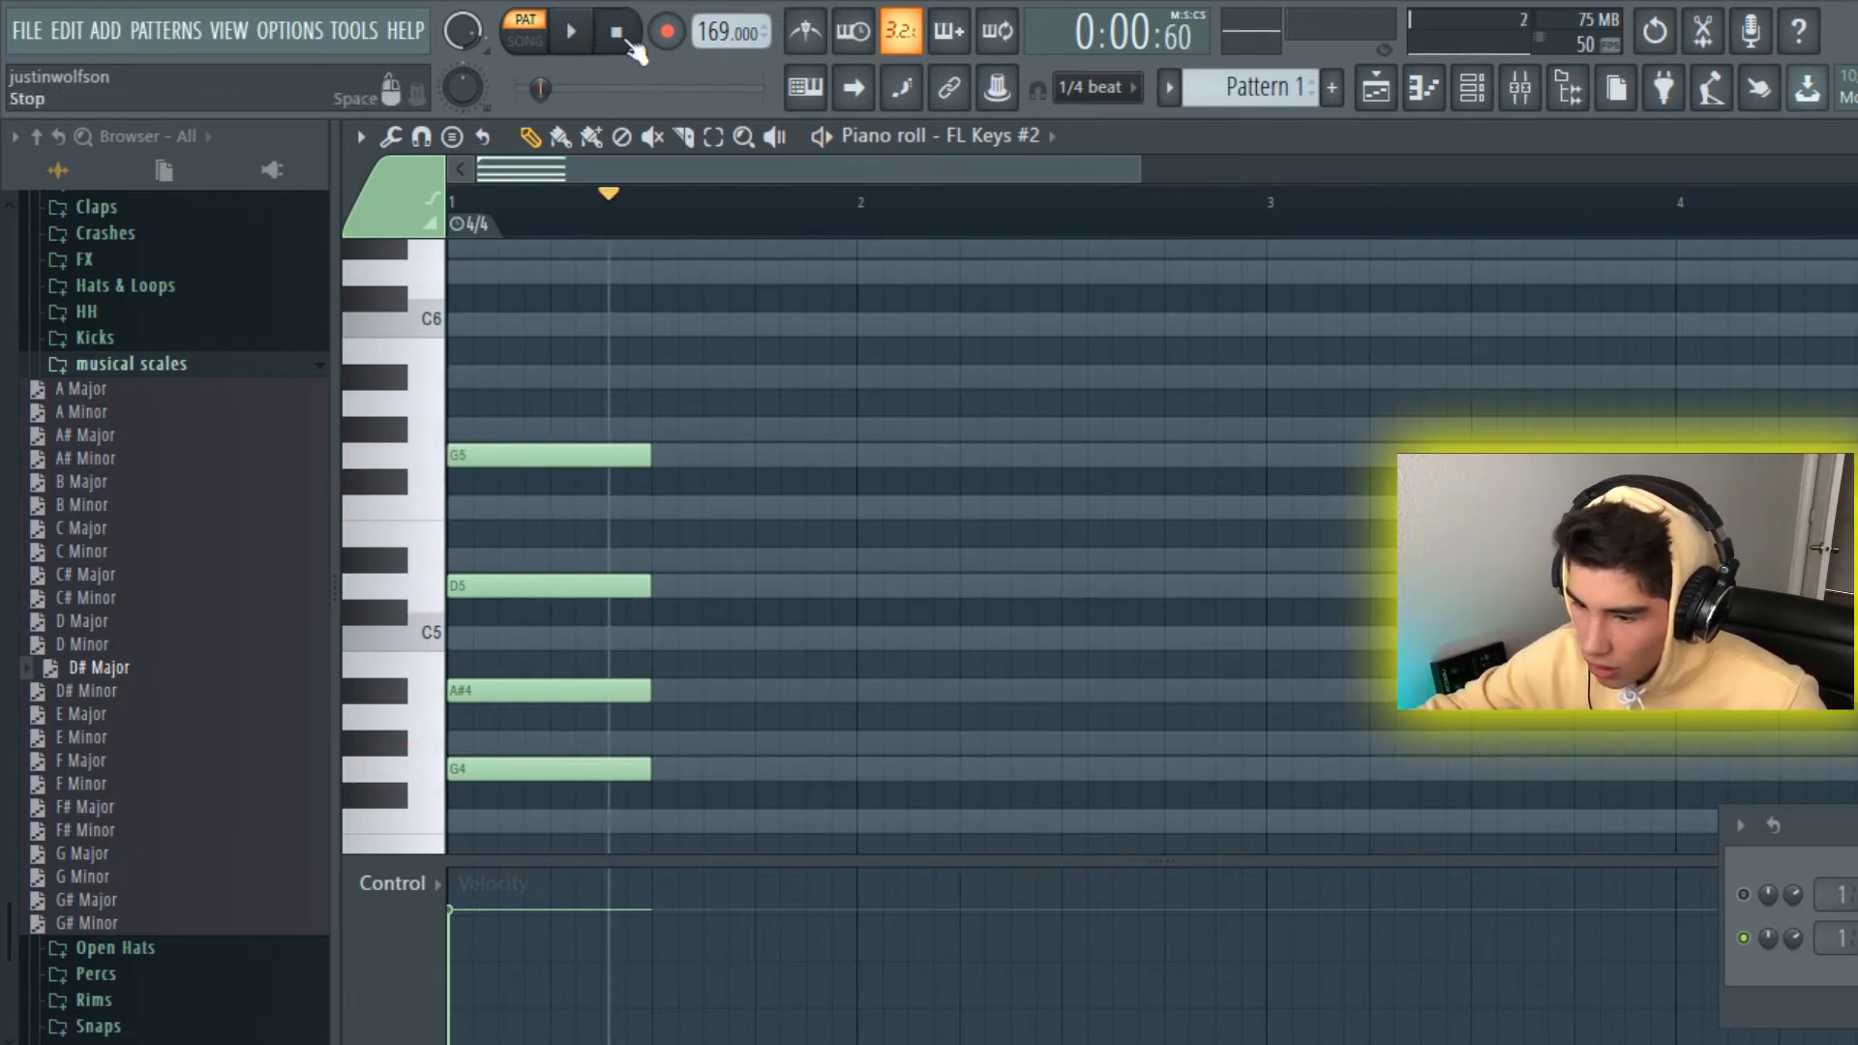
pyautogui.click(616, 32)
pyautogui.click(570, 32)
pyautogui.click(572, 32)
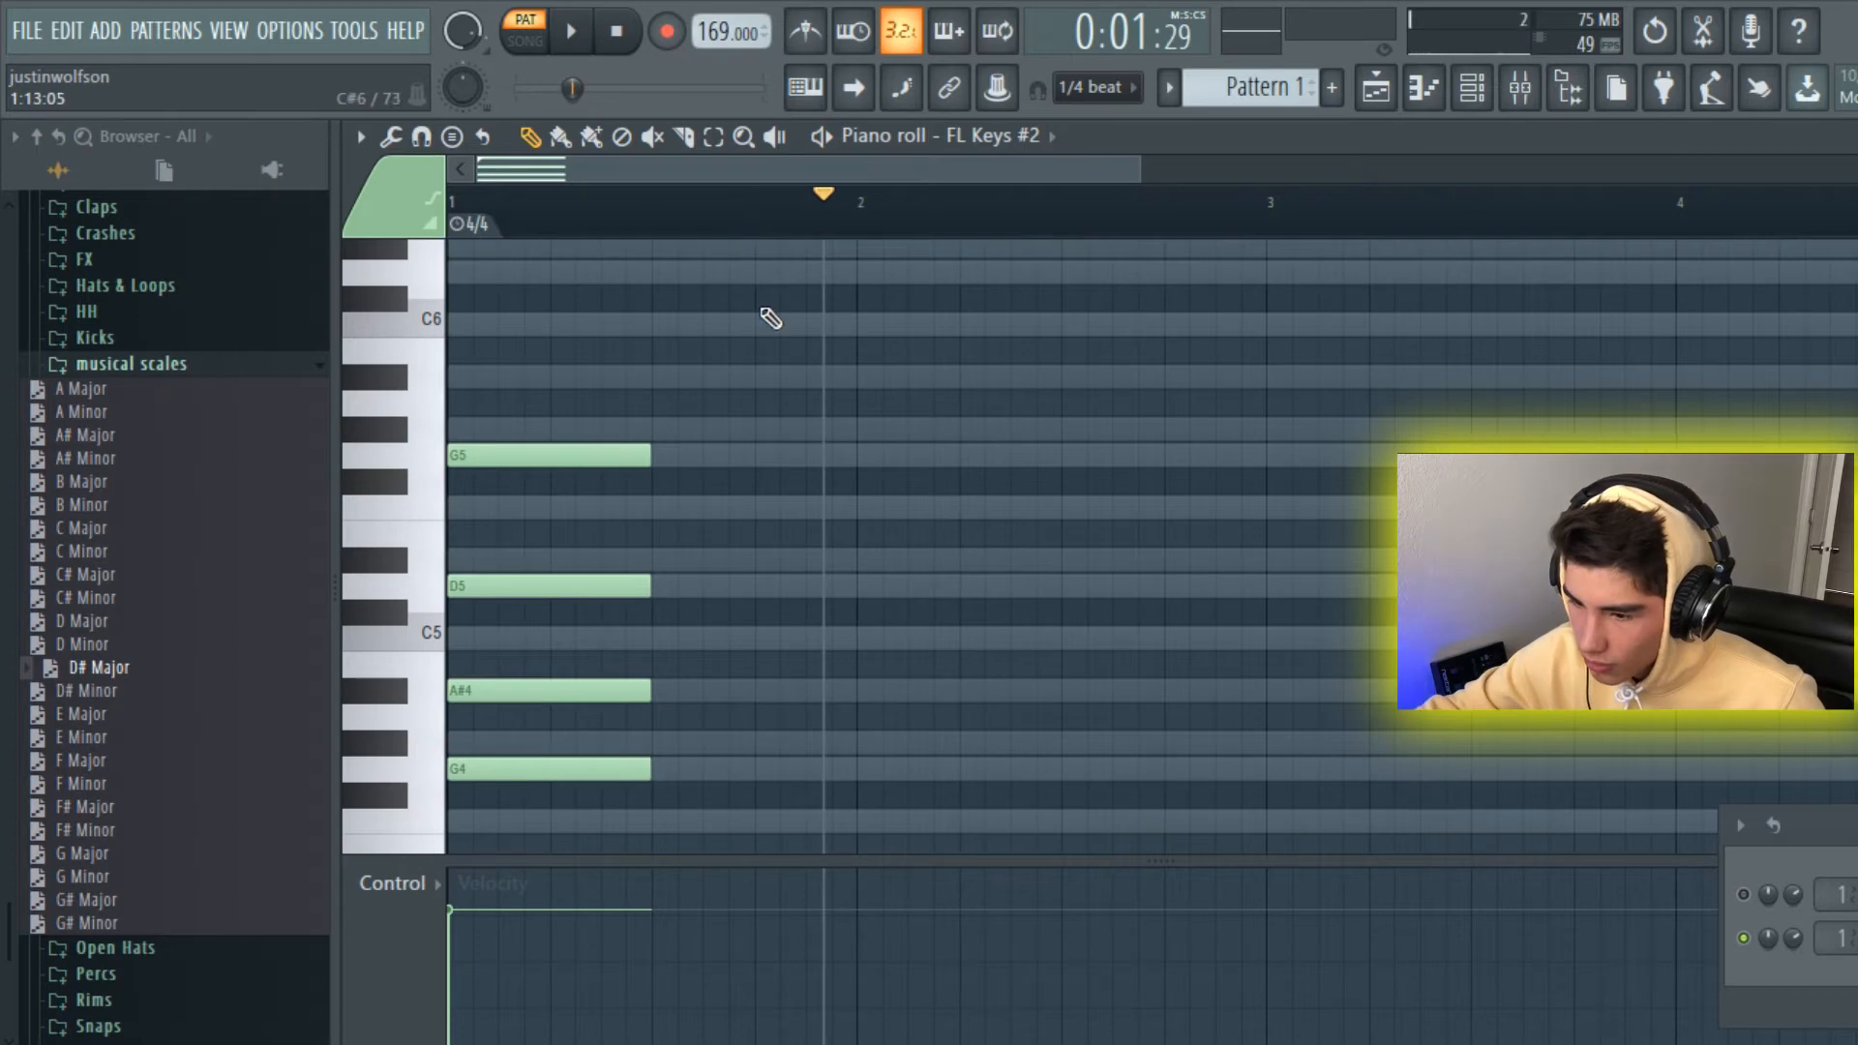
# Step: Select all four notes of the first chord, lengthen them to about three quarters of a bar and start playback
pyautogui.moveTo(665, 808); pyautogui.dragTo(528, 417)
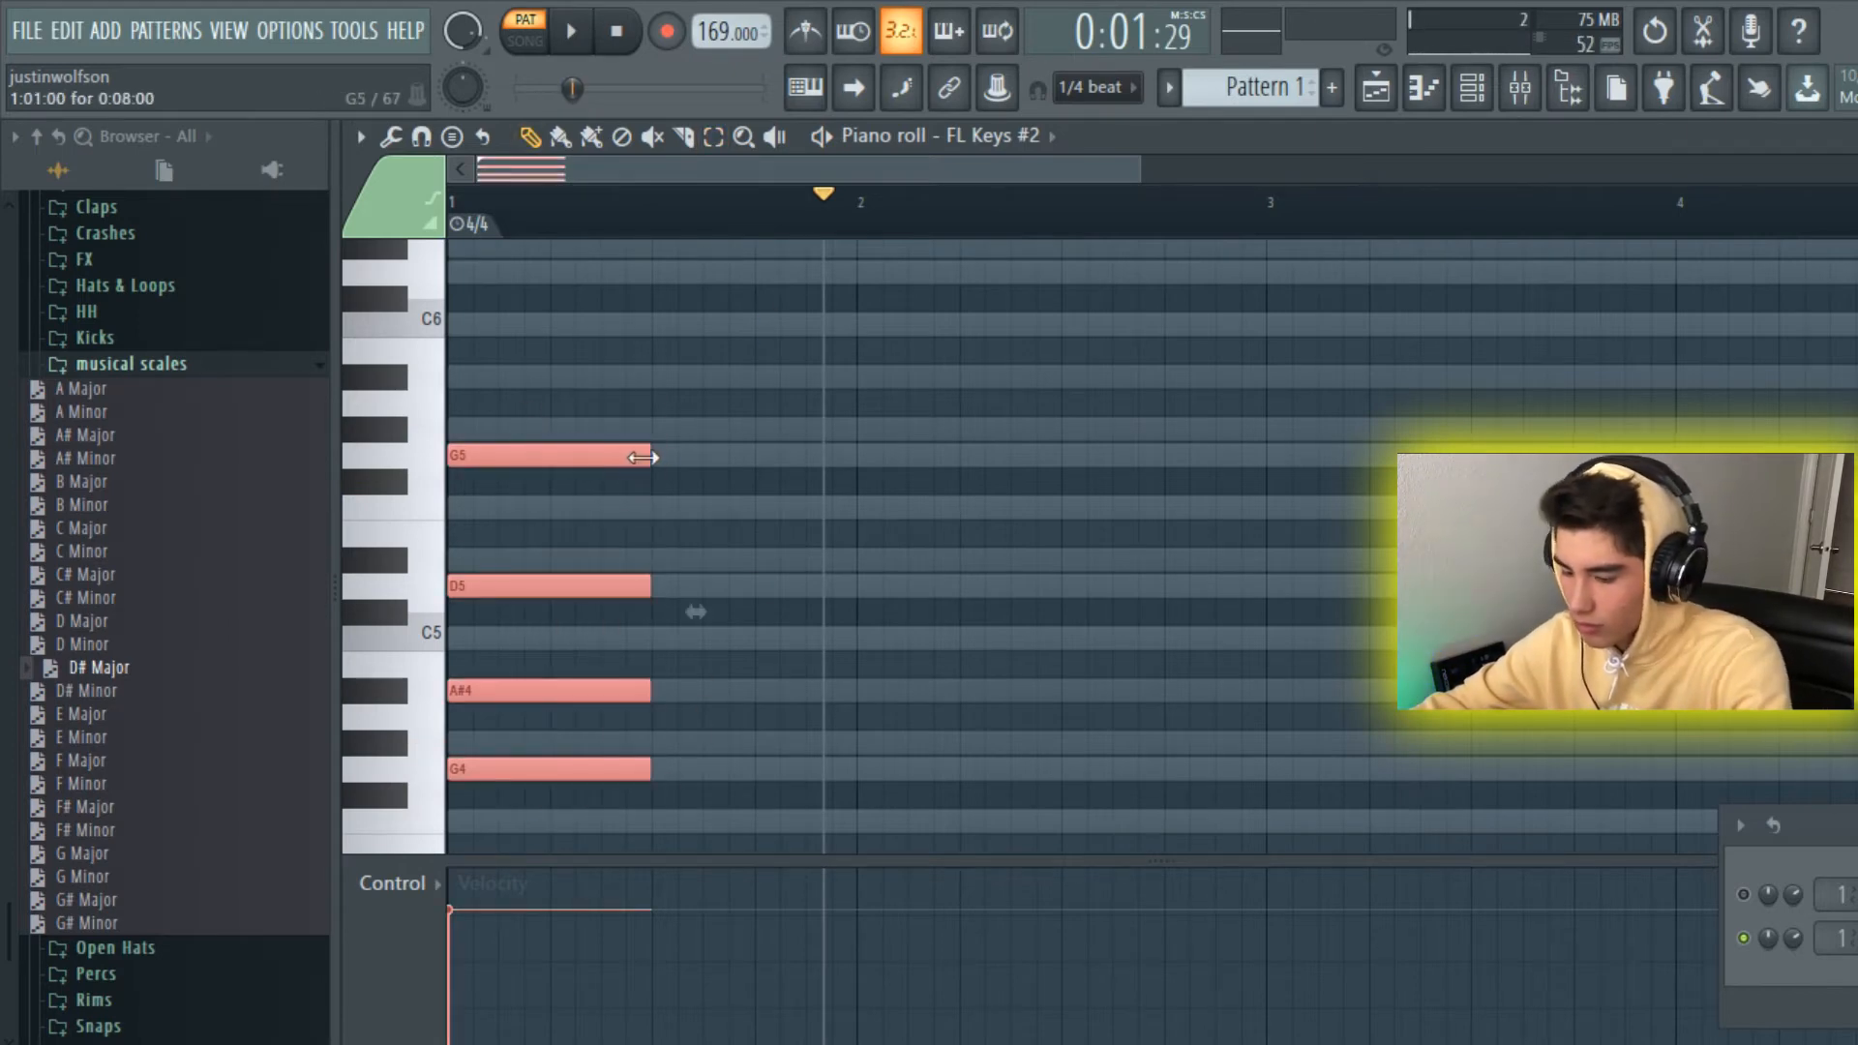
pyautogui.moveTo(677, 466); pyautogui.dragTo(755, 469)
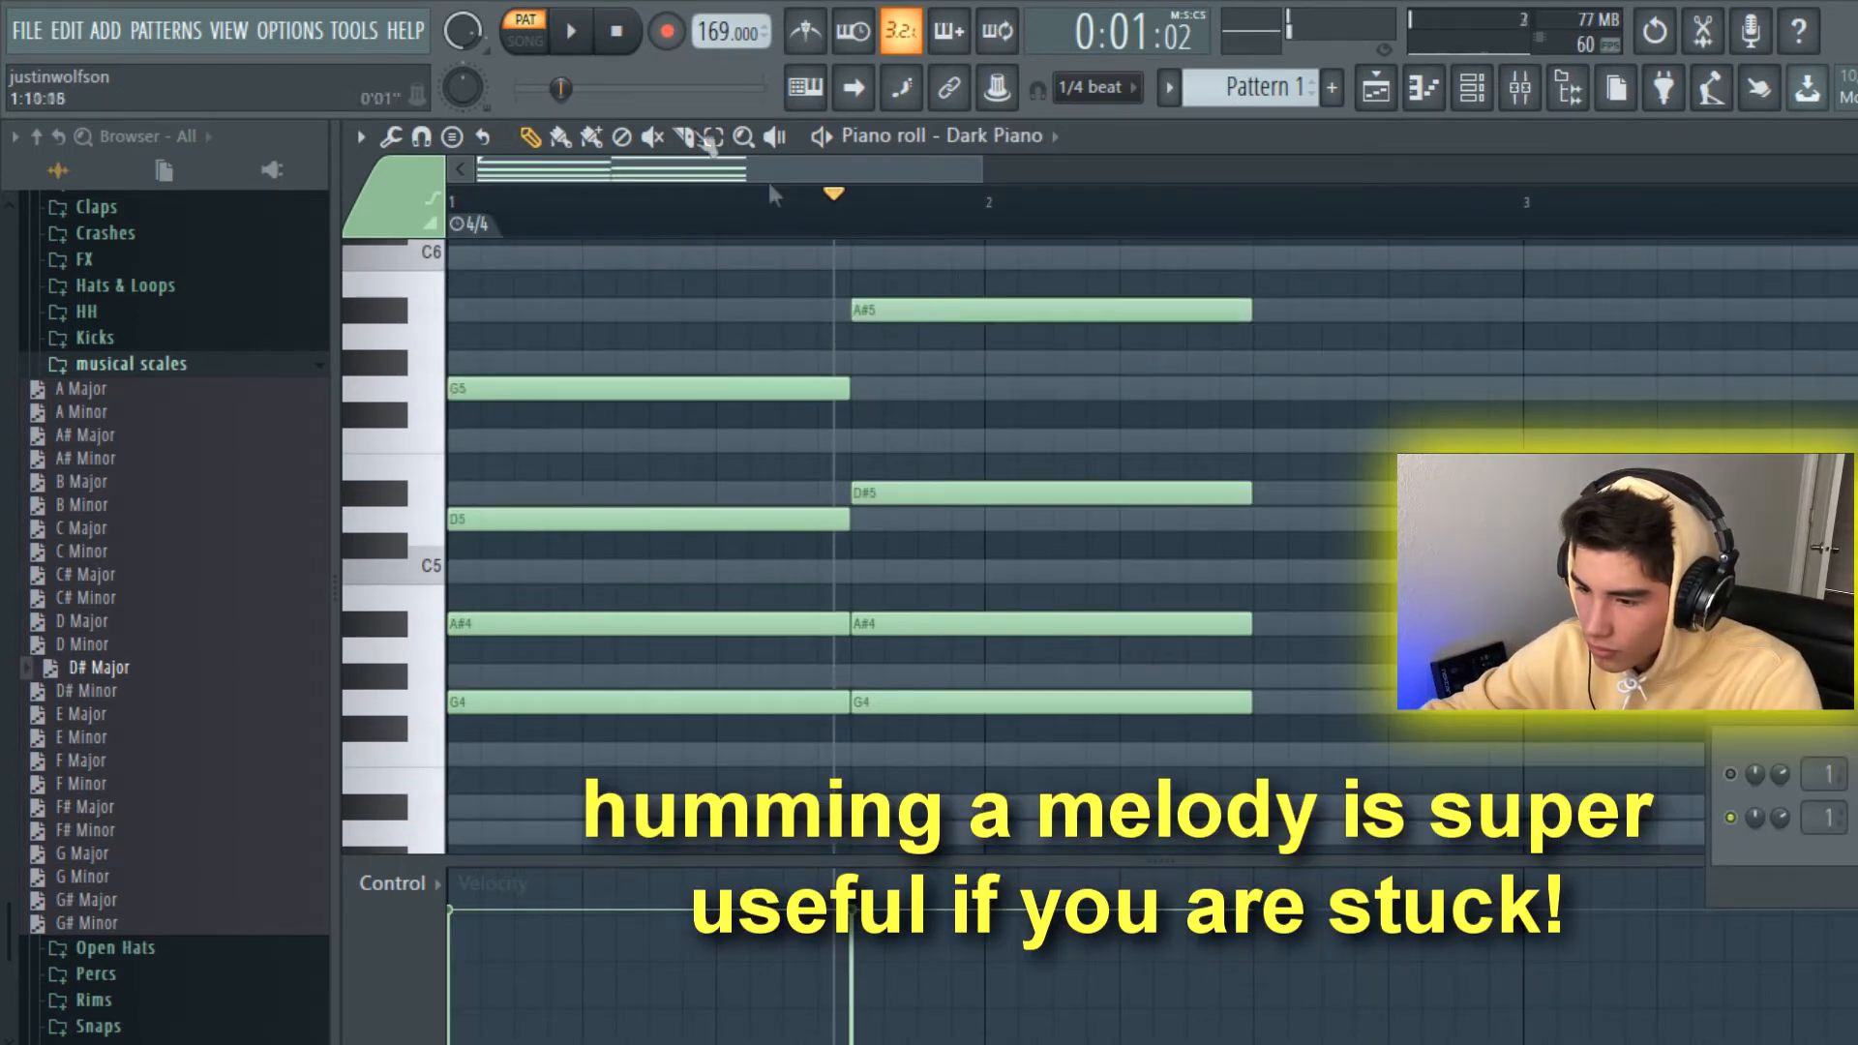
pyautogui.click(578, 32)
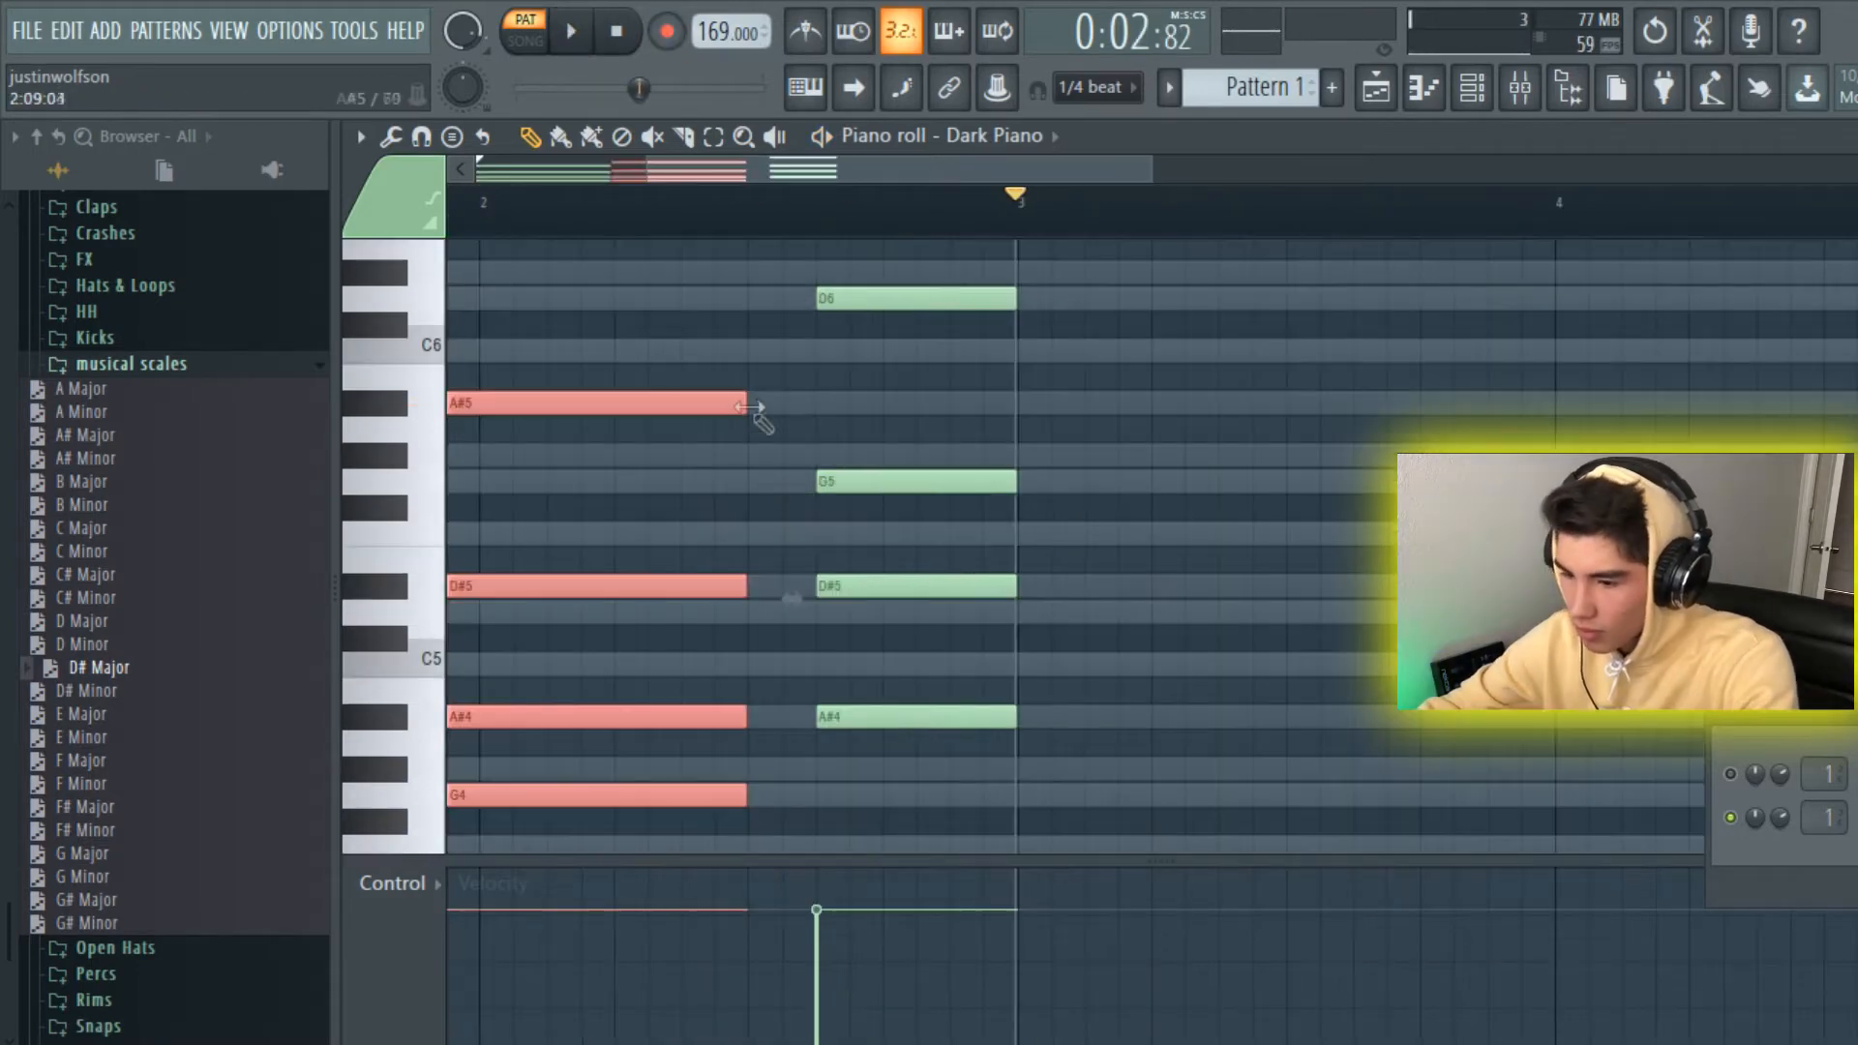
# Step: Lengthen the second chord's notes to meet the start of the third chord and play the progression
pyautogui.moveTo(758, 403); pyautogui.dragTo(811, 406)
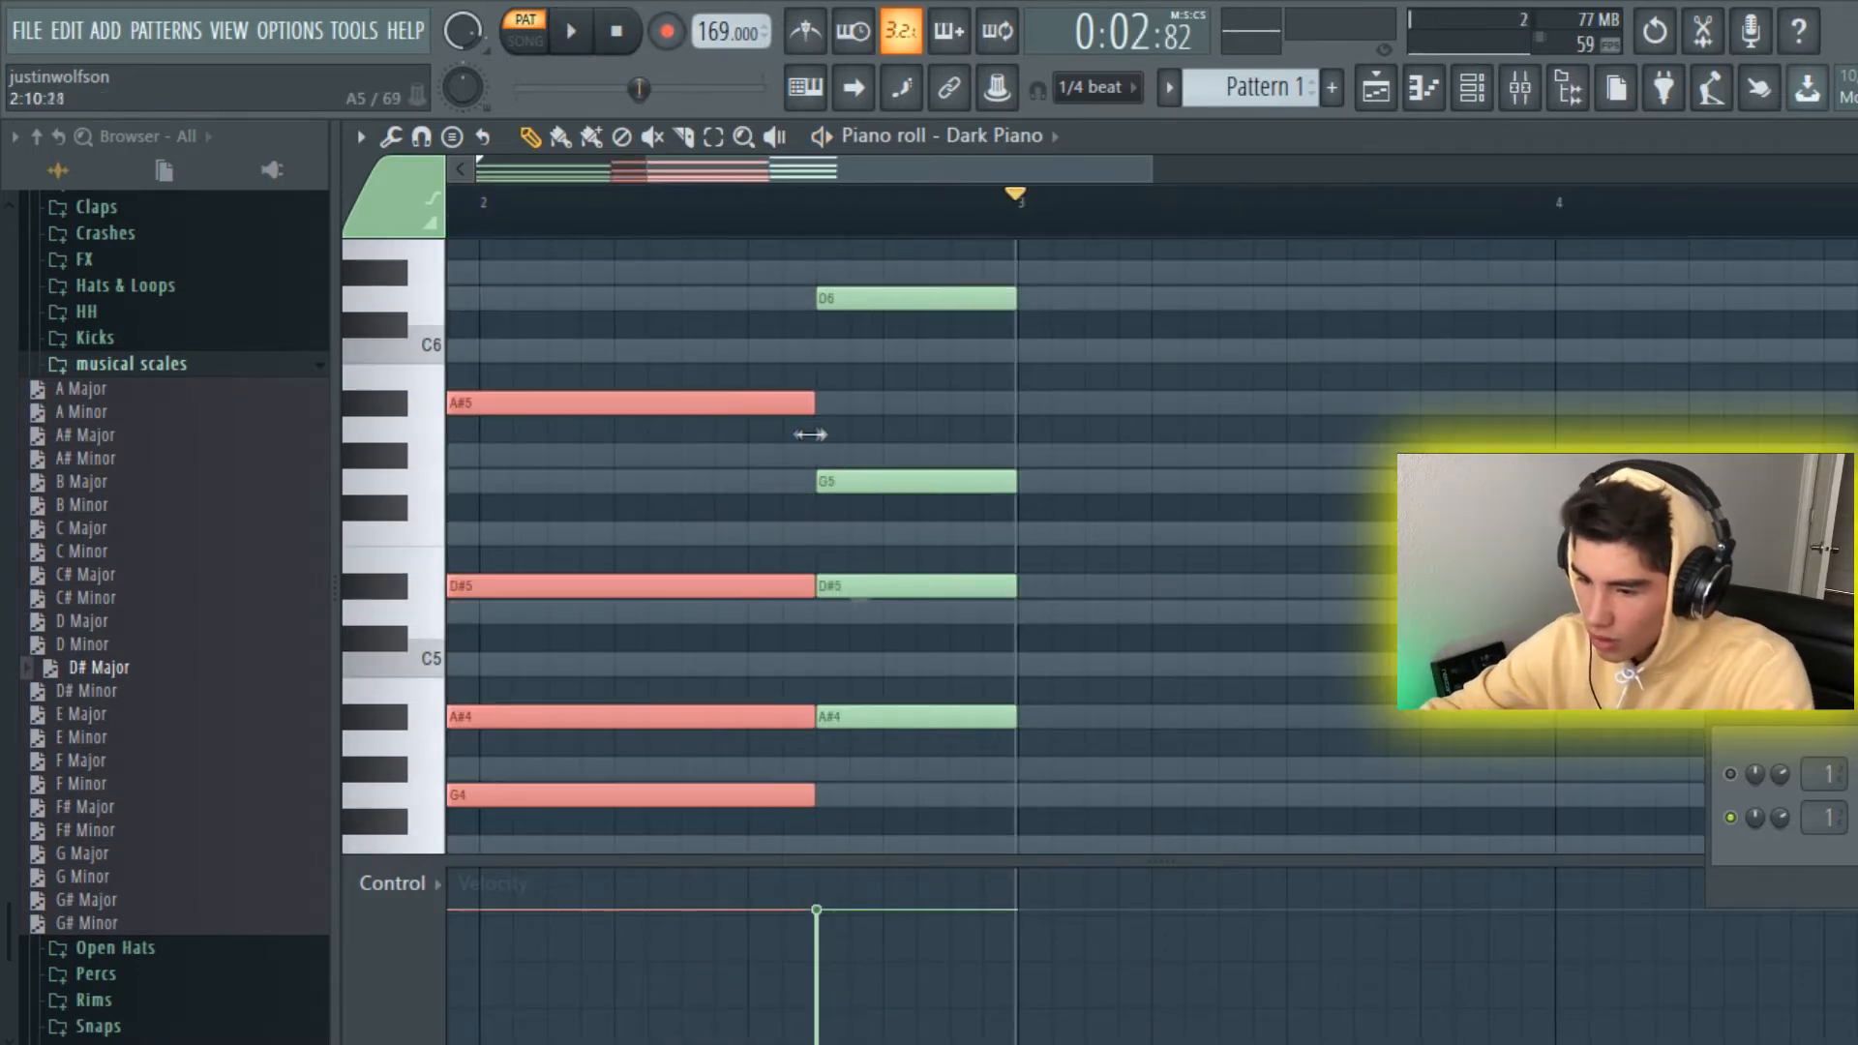
pyautogui.hotkey('ctrl', 'd')
pyautogui.hscroll(-4, 856, 290)
pyautogui.scroll(-3, 800, 257)
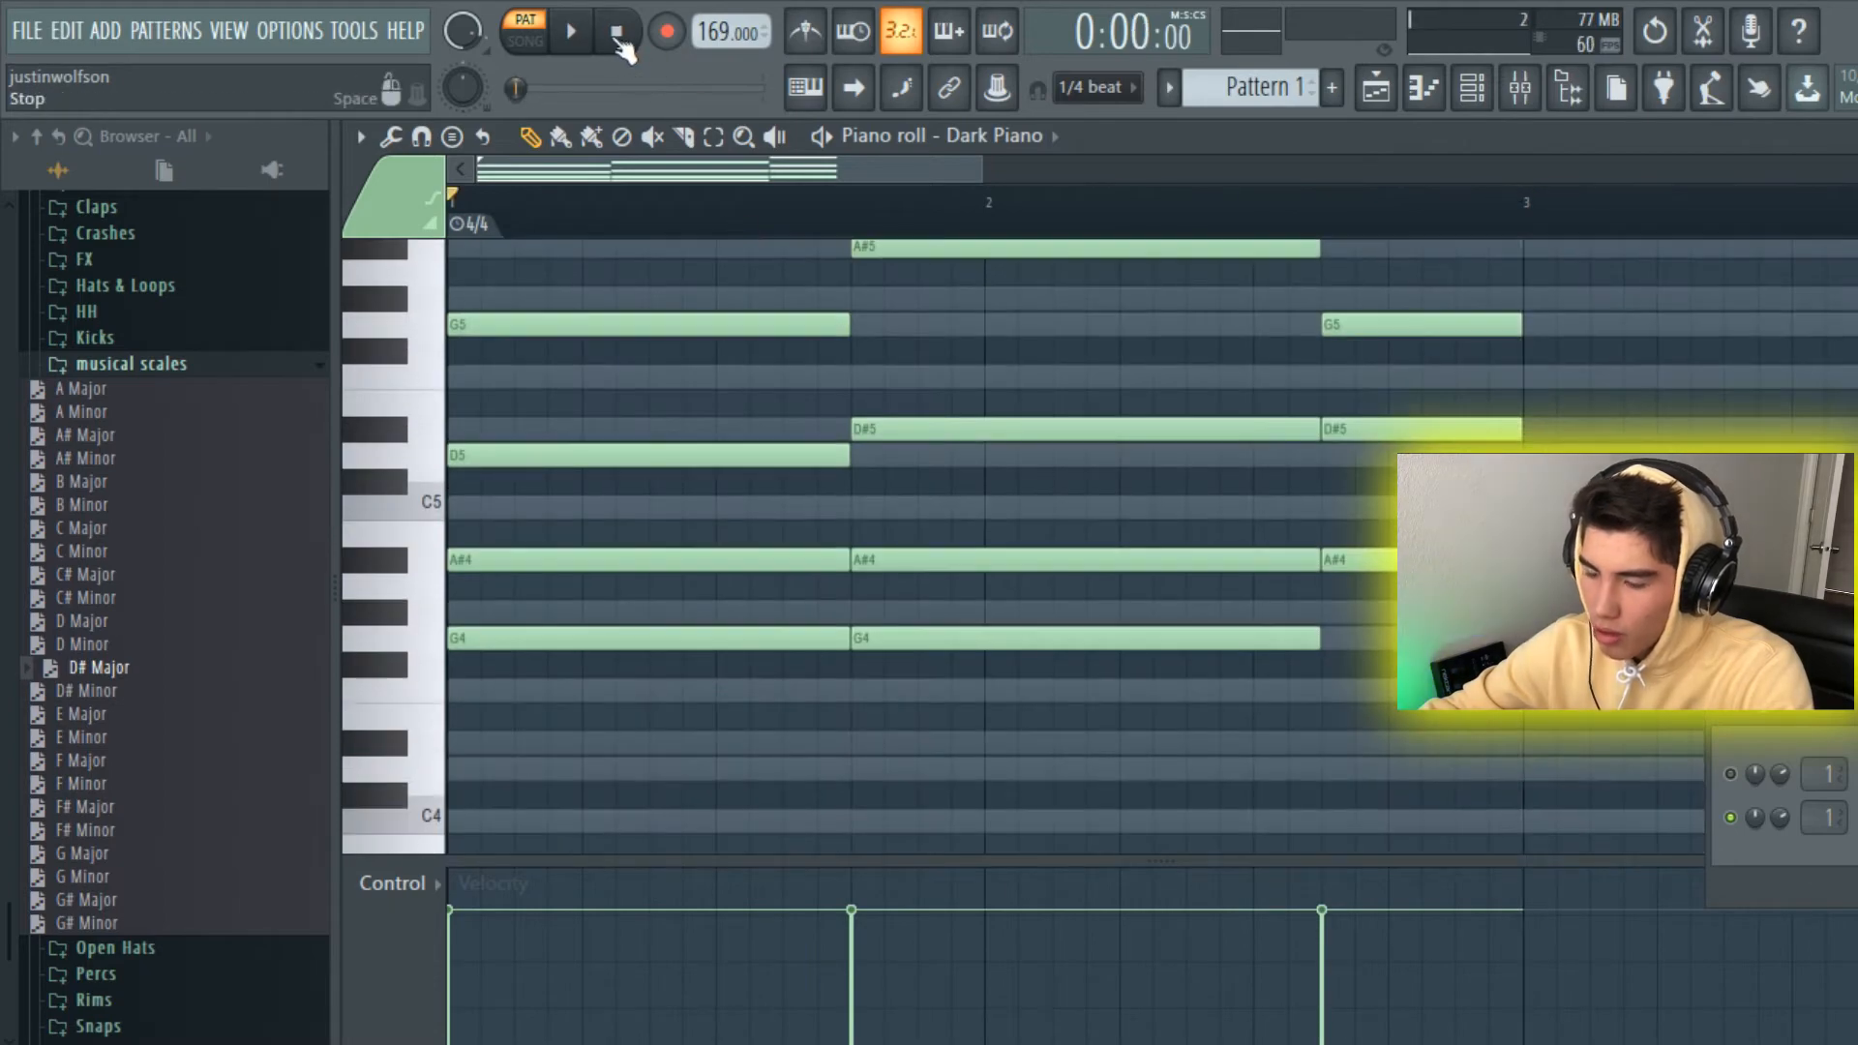
pyautogui.click(571, 31)
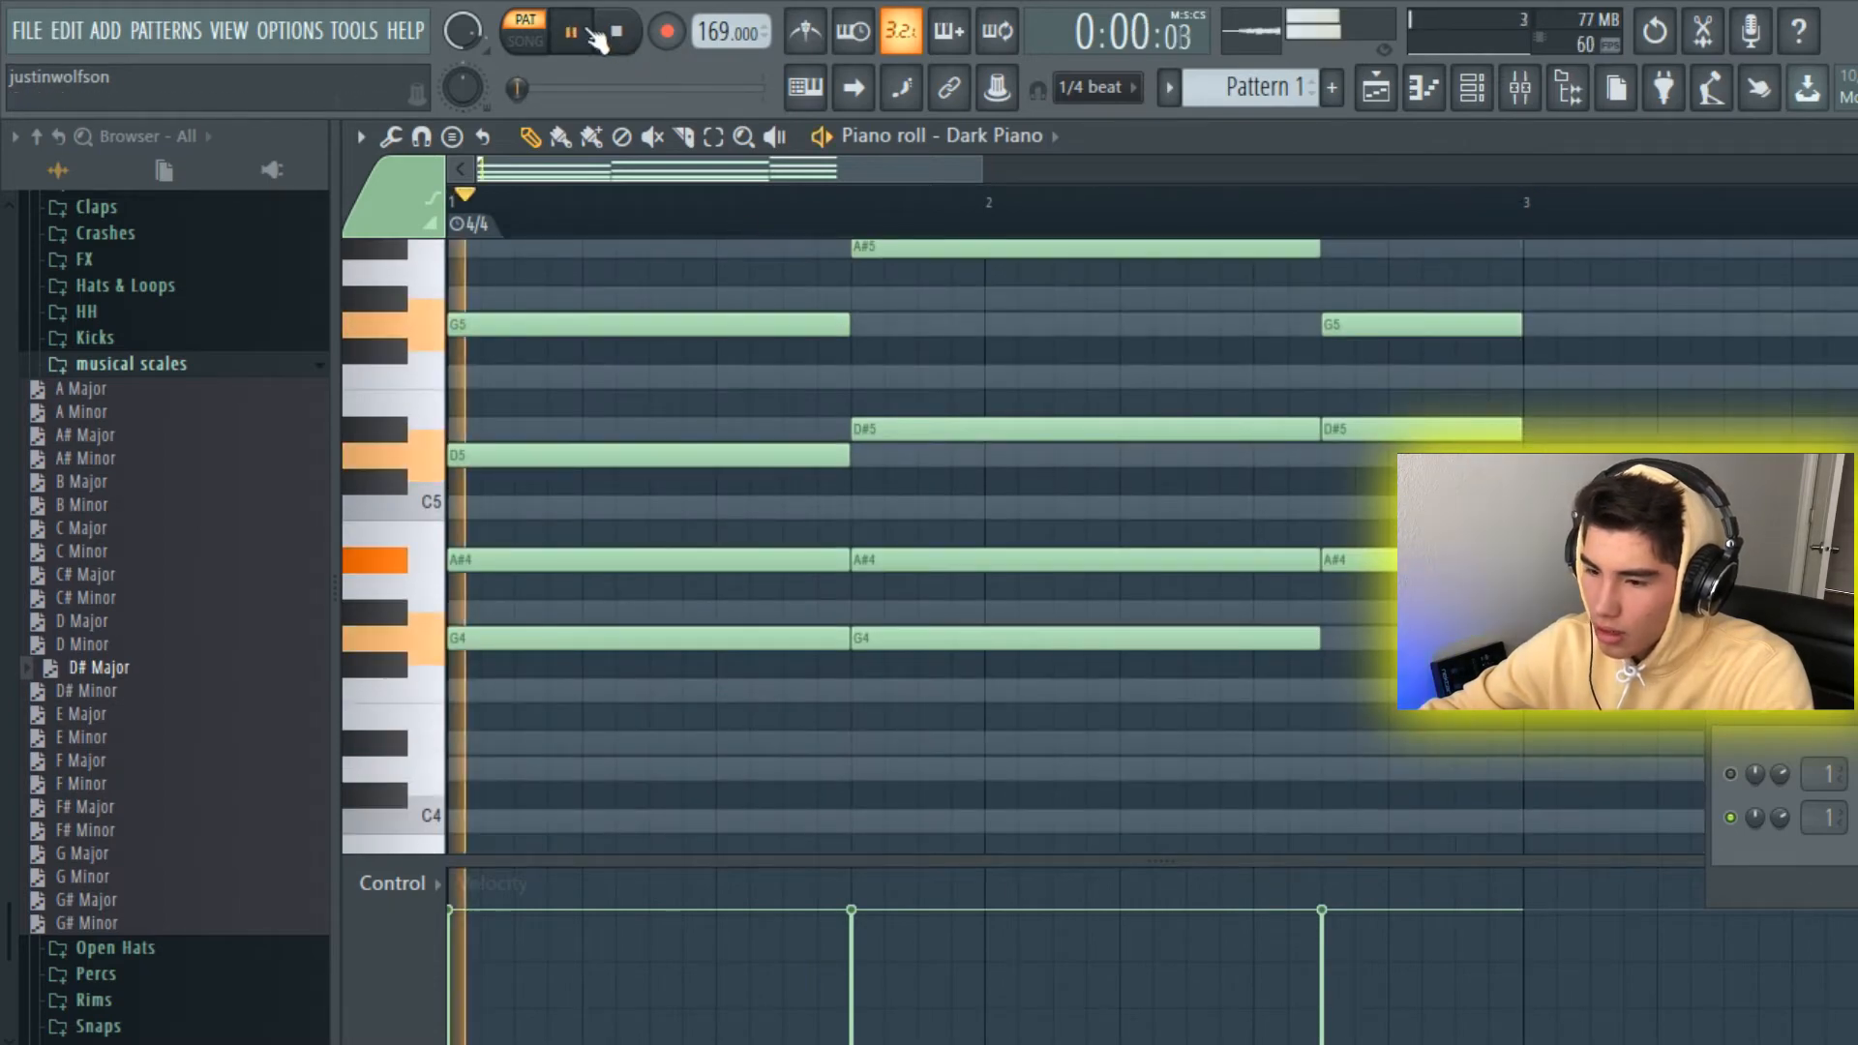
pyautogui.scroll(3, 974, 332)
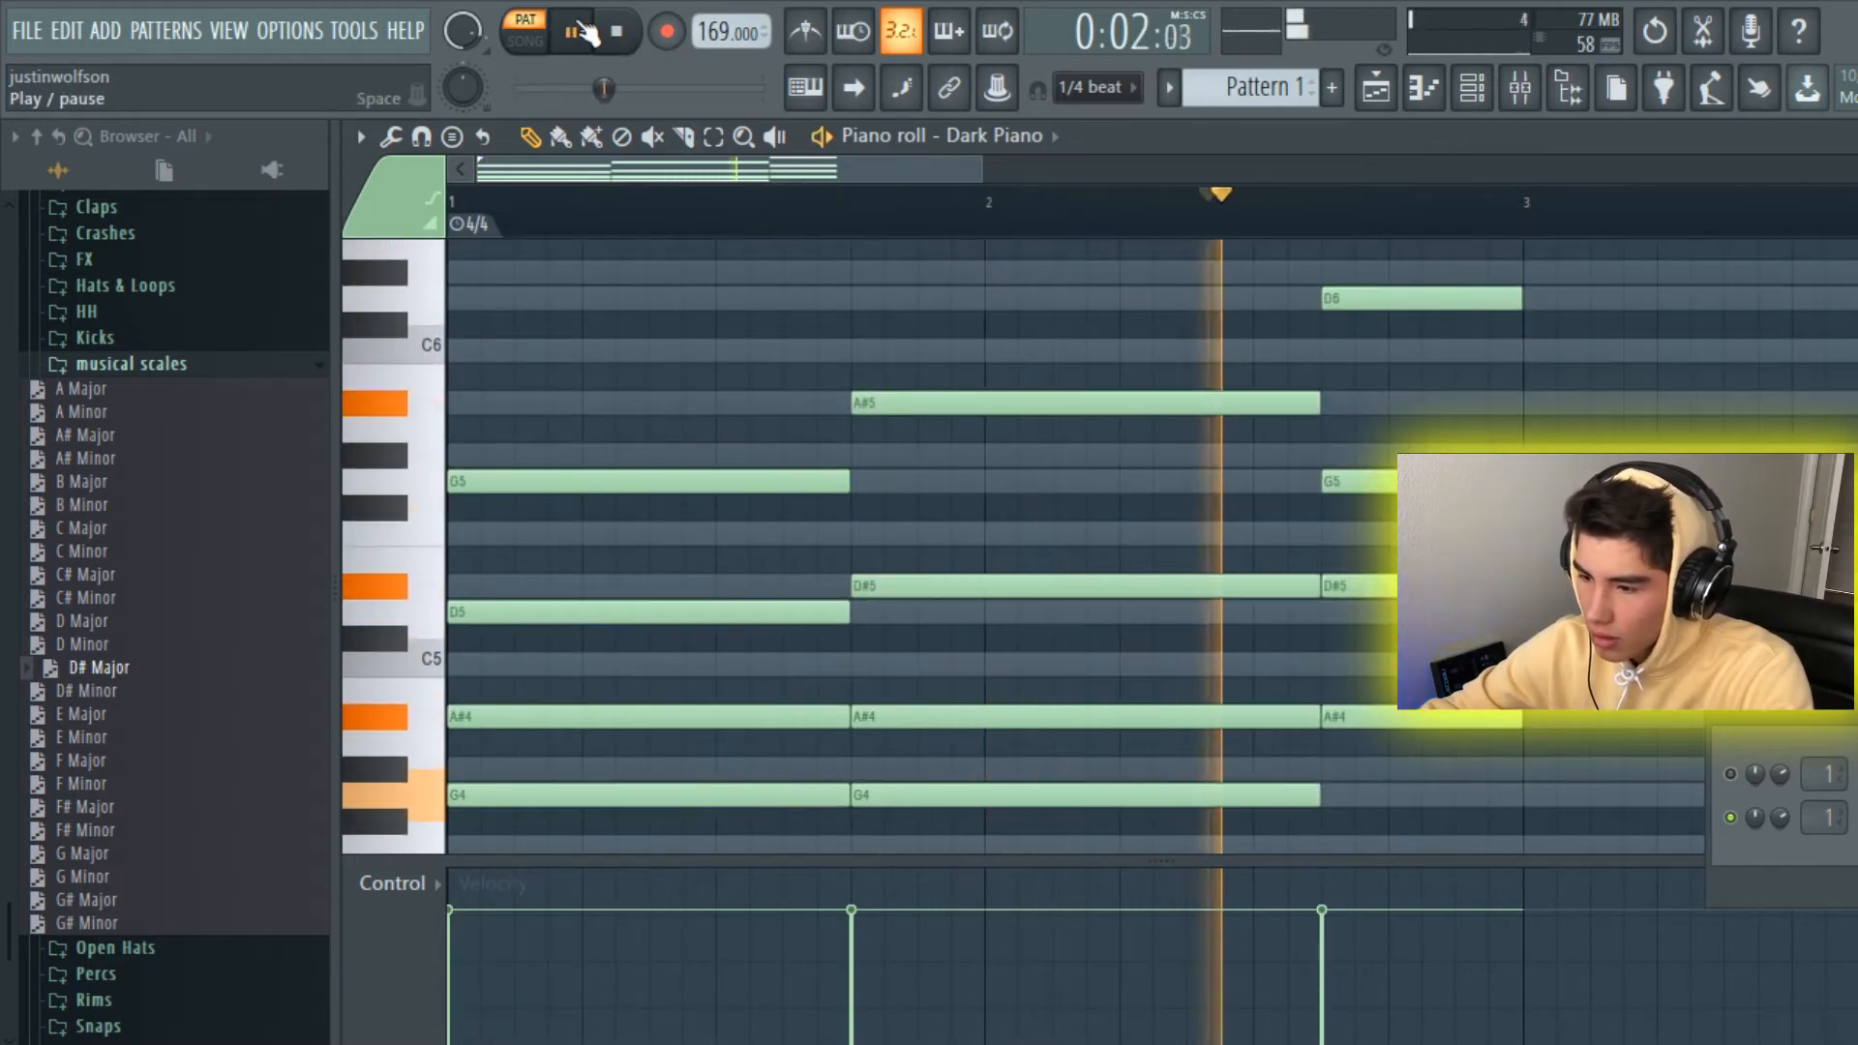
pyautogui.press('space')
# Step: Add a chord of A#5, G5, D5, A#4 and F4 starting three quarters of the way through bar 3
pyautogui.moveTo(1173, 437); pyautogui.dragTo(1168, 405)
pyautogui.click(1164, 482)
pyautogui.click(1162, 612)
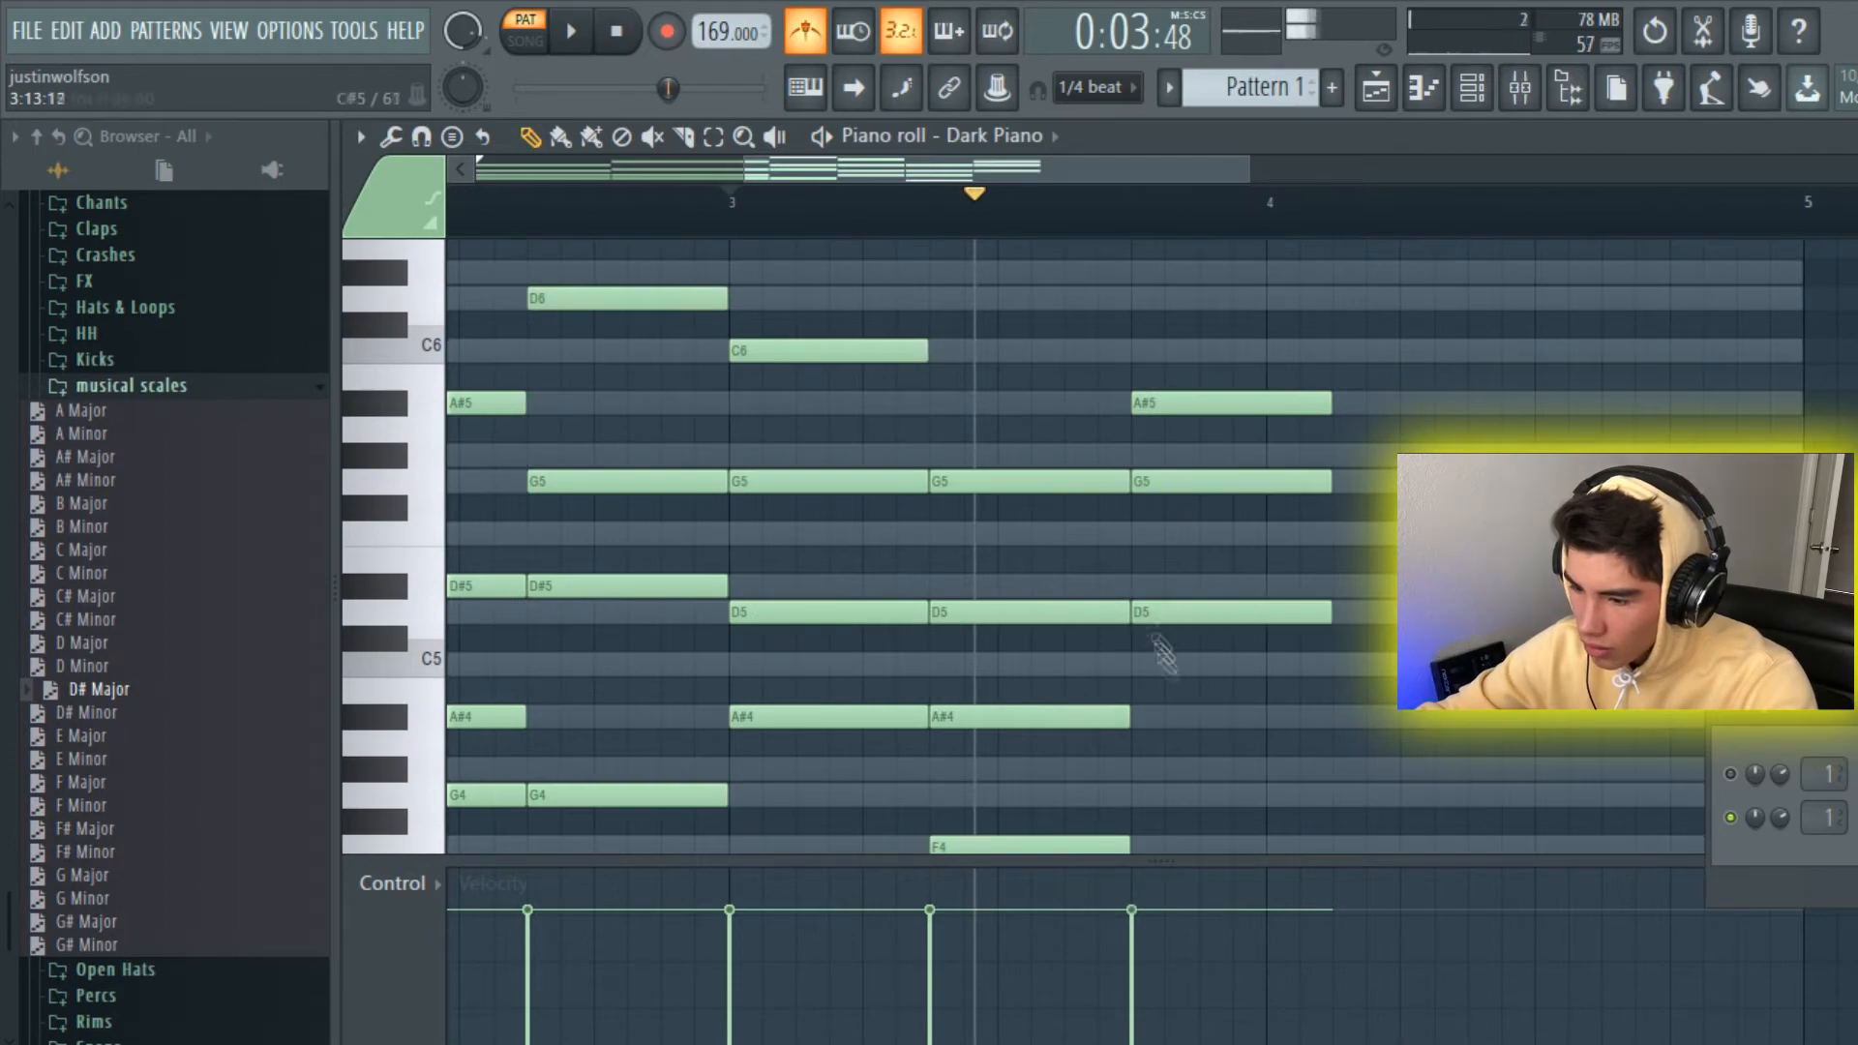
pyautogui.click(1161, 717)
pyautogui.scroll(-3, 1161, 702)
pyautogui.click(1160, 690)
# Step: Play the progression and try the fifth chord's D5 note a semitone lower at C#5
pyautogui.click(576, 33)
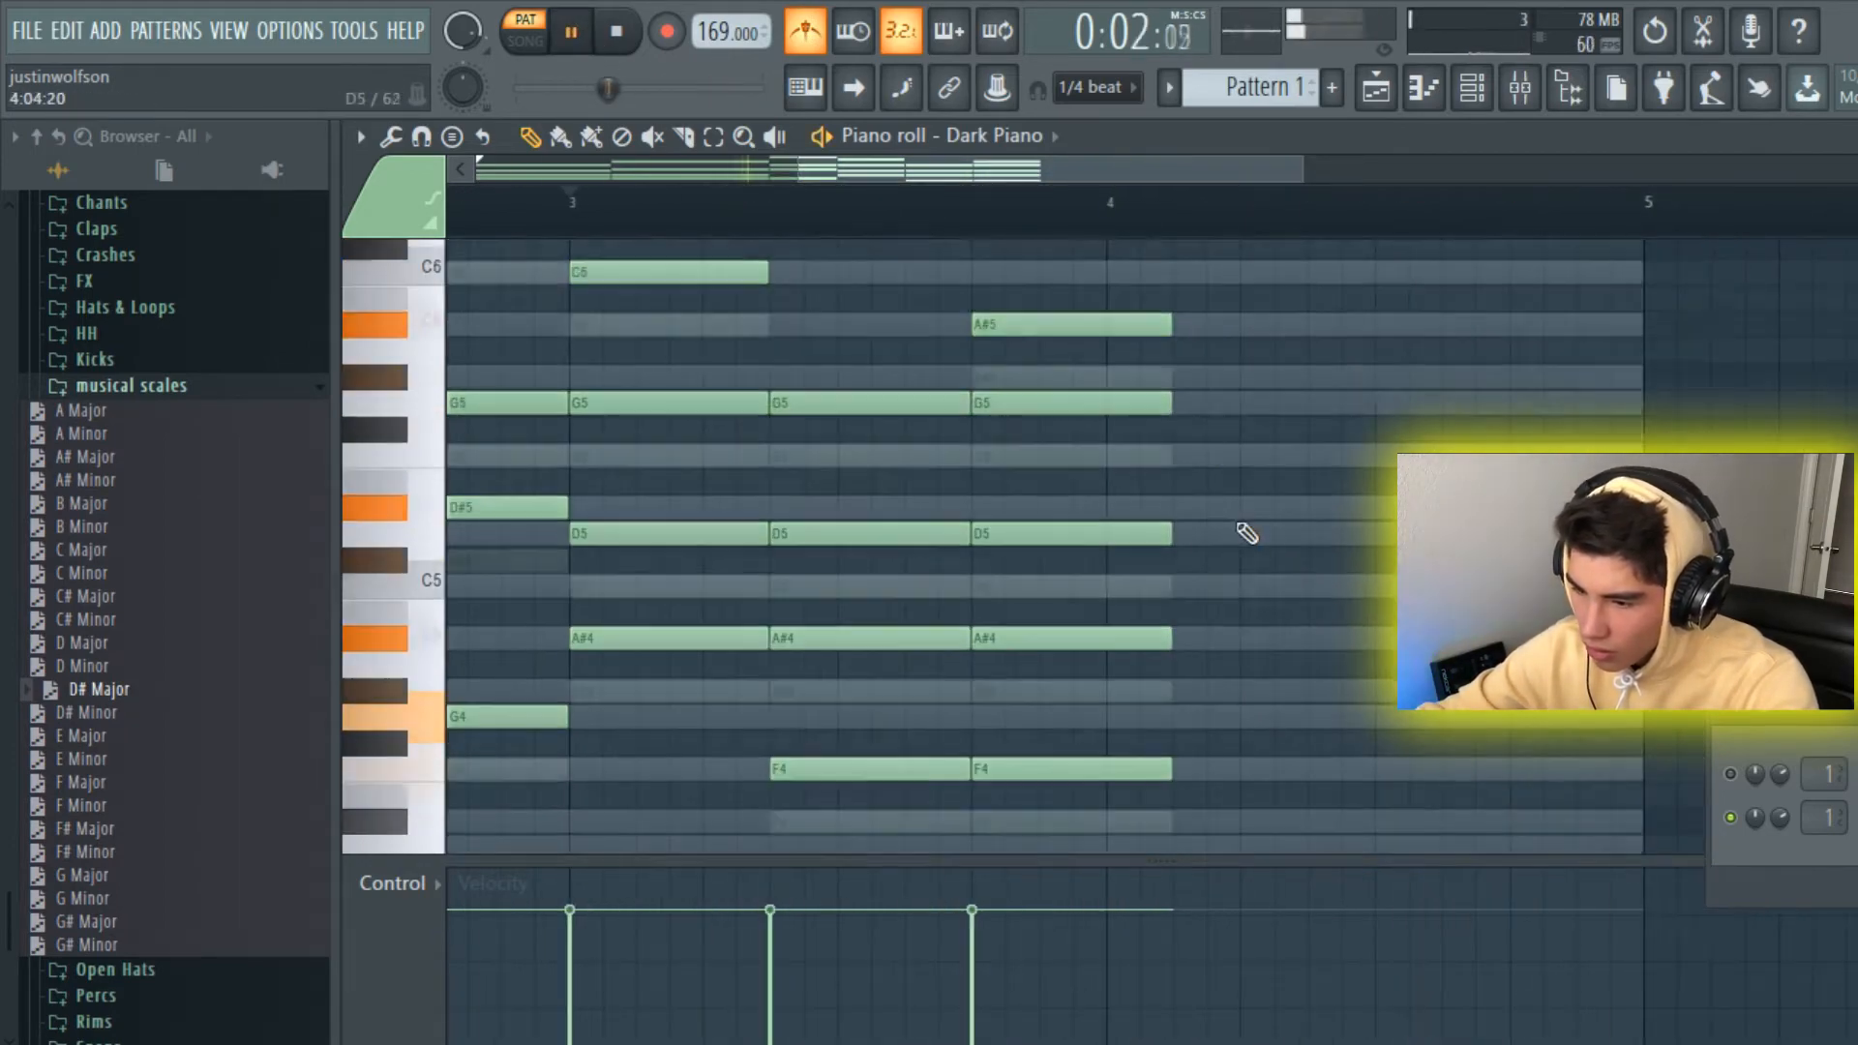
pyautogui.moveTo(838, 452)
pyautogui.mouseDown()
pyautogui.moveTo(837, 426)
pyautogui.moveTo(844, 453)
pyautogui.mouseUp()
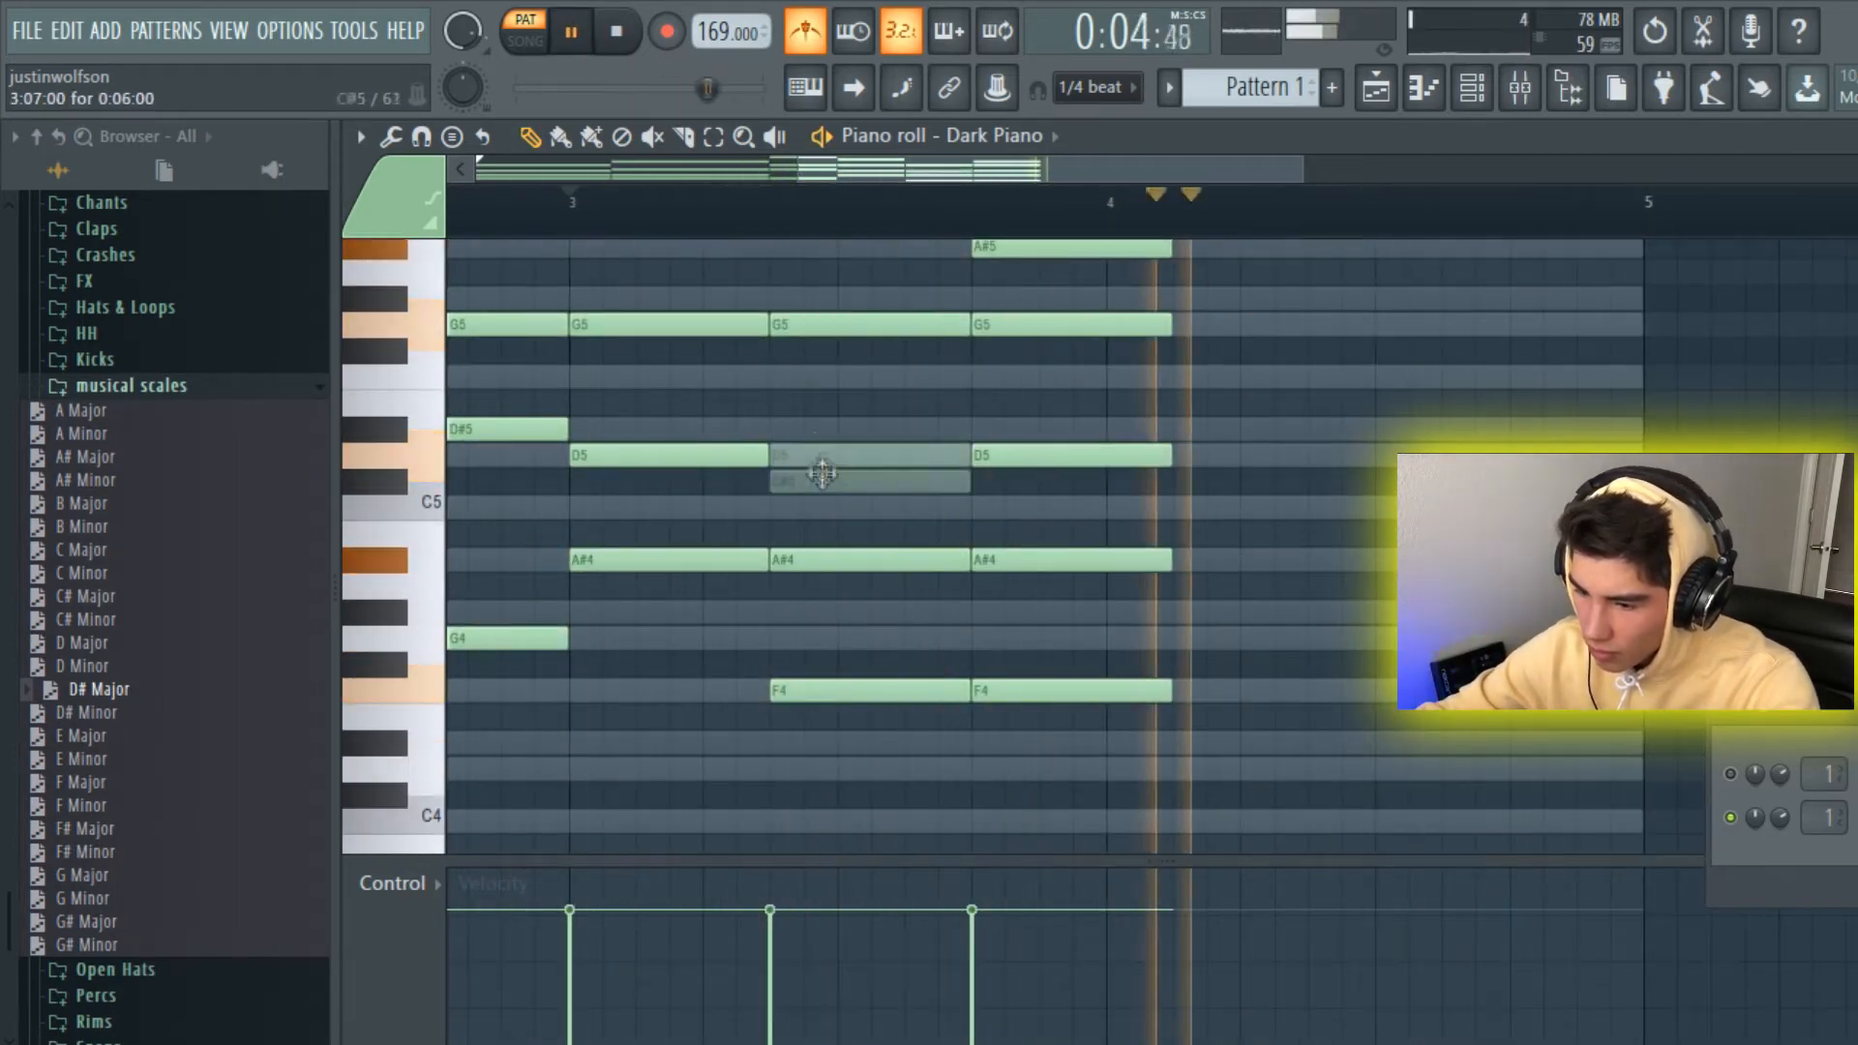
pyautogui.scroll(3, 823, 455)
pyautogui.click(581, 272)
pyautogui.press('space')
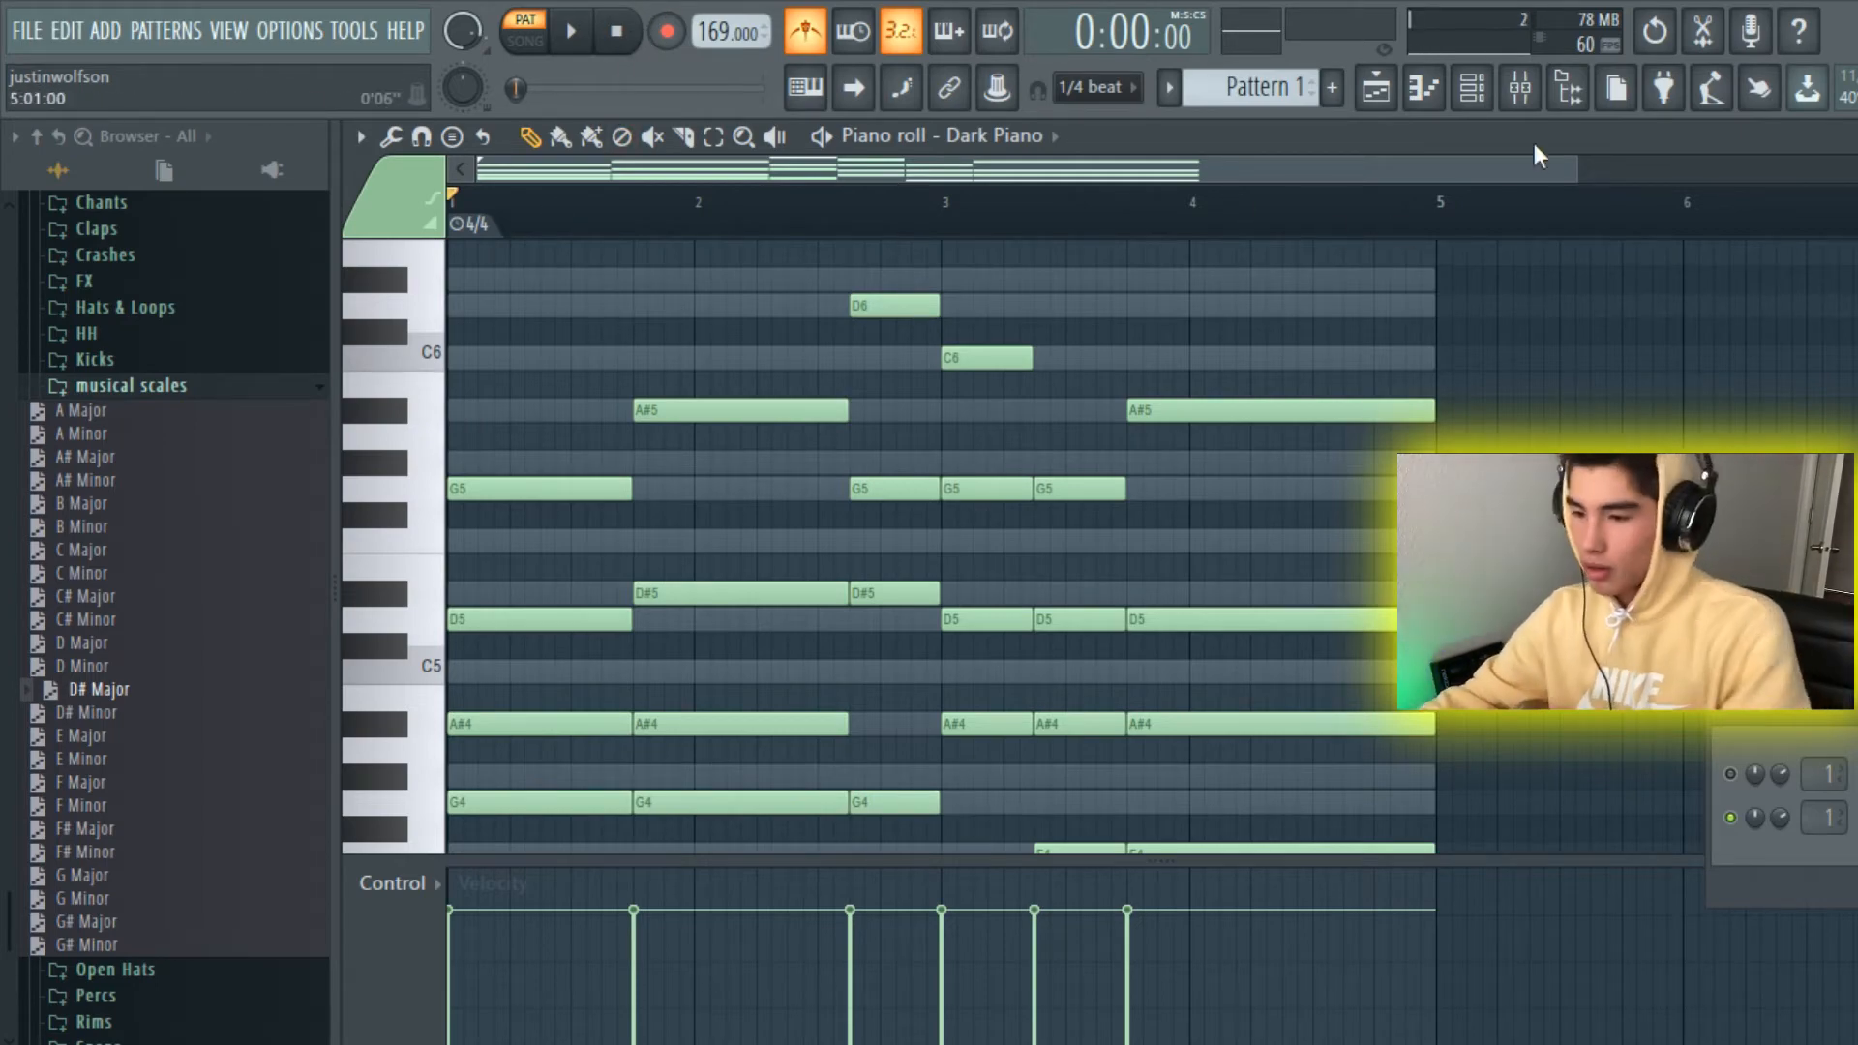
# Step: Play the four-bar Dark Piano progression from the start with all of its chords in view
pyautogui.moveTo(1577, 161); pyautogui.dragTo(1491, 161)
pyautogui.scroll(-1, 1210, 256)
pyautogui.scroll(2, 1074, 234)
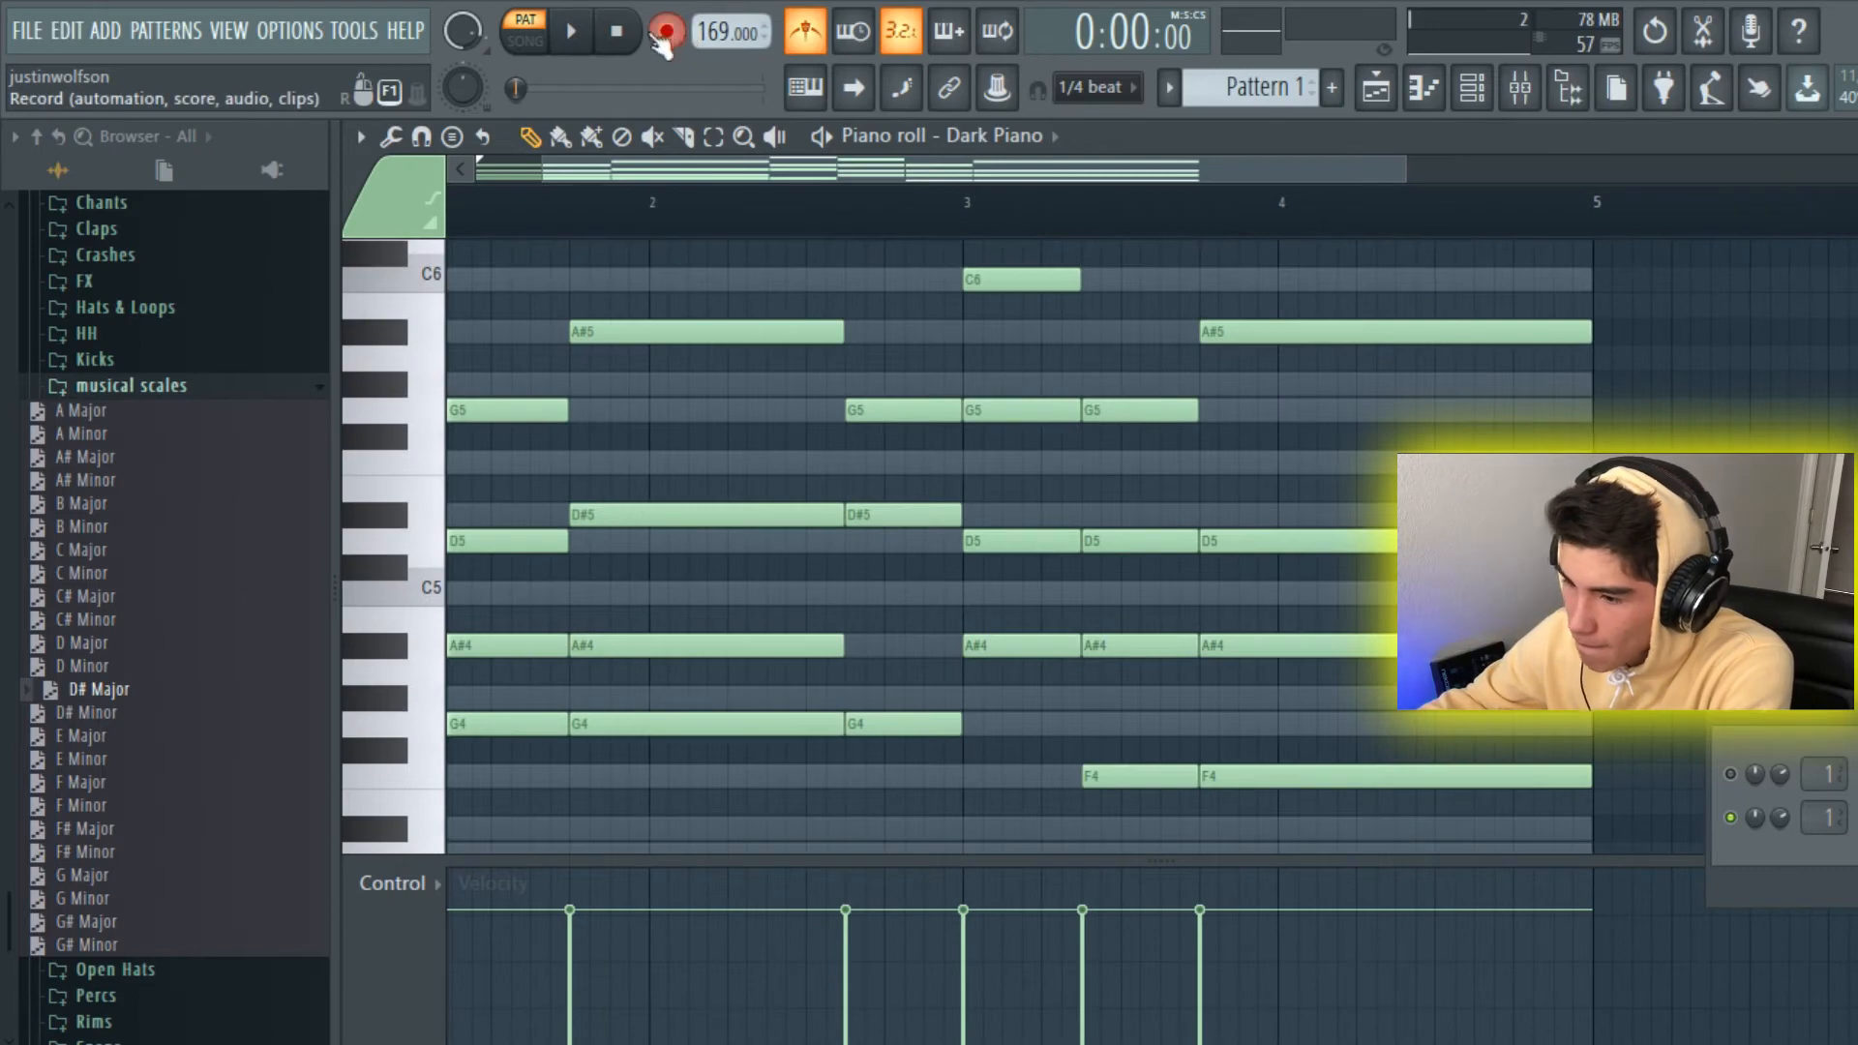
pyautogui.click(583, 32)
pyautogui.moveTo(989, 176); pyautogui.dragTo(919, 177)
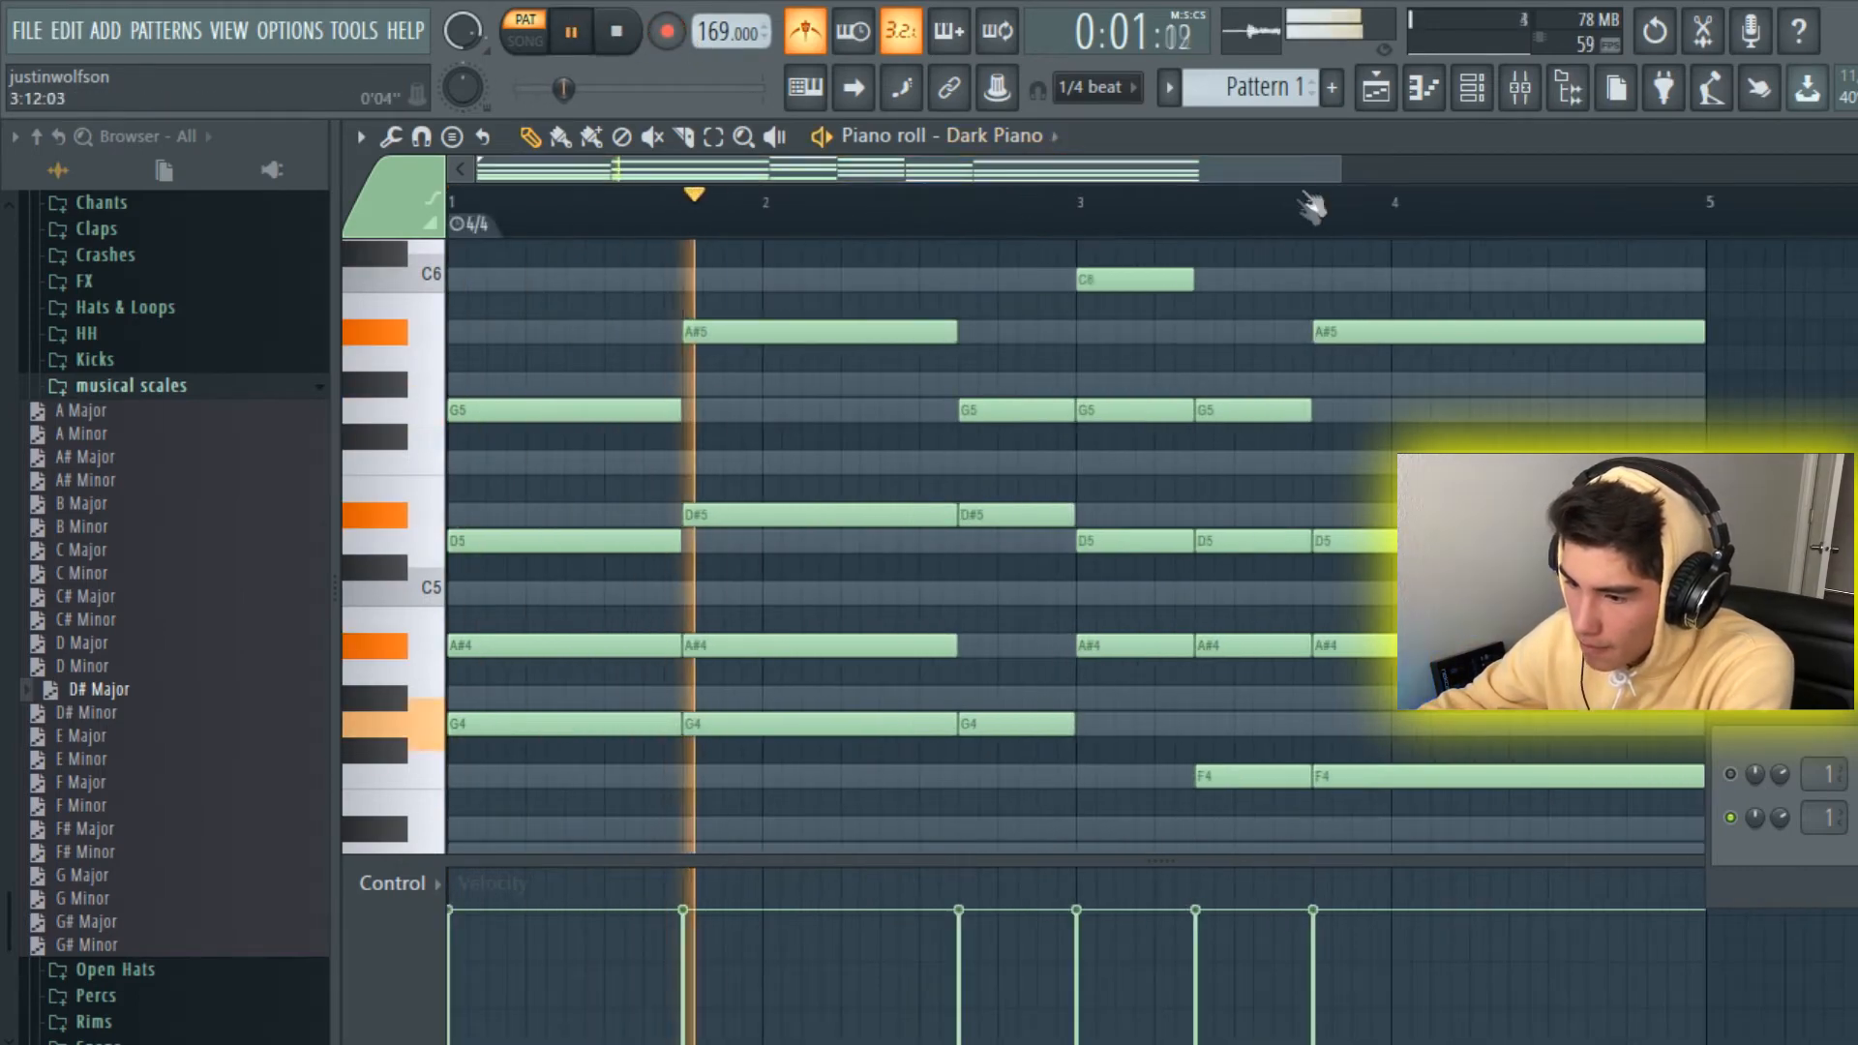
pyautogui.moveTo(1336, 167); pyautogui.dragTo(1507, 168)
pyautogui.scroll(2, 1613, 387)
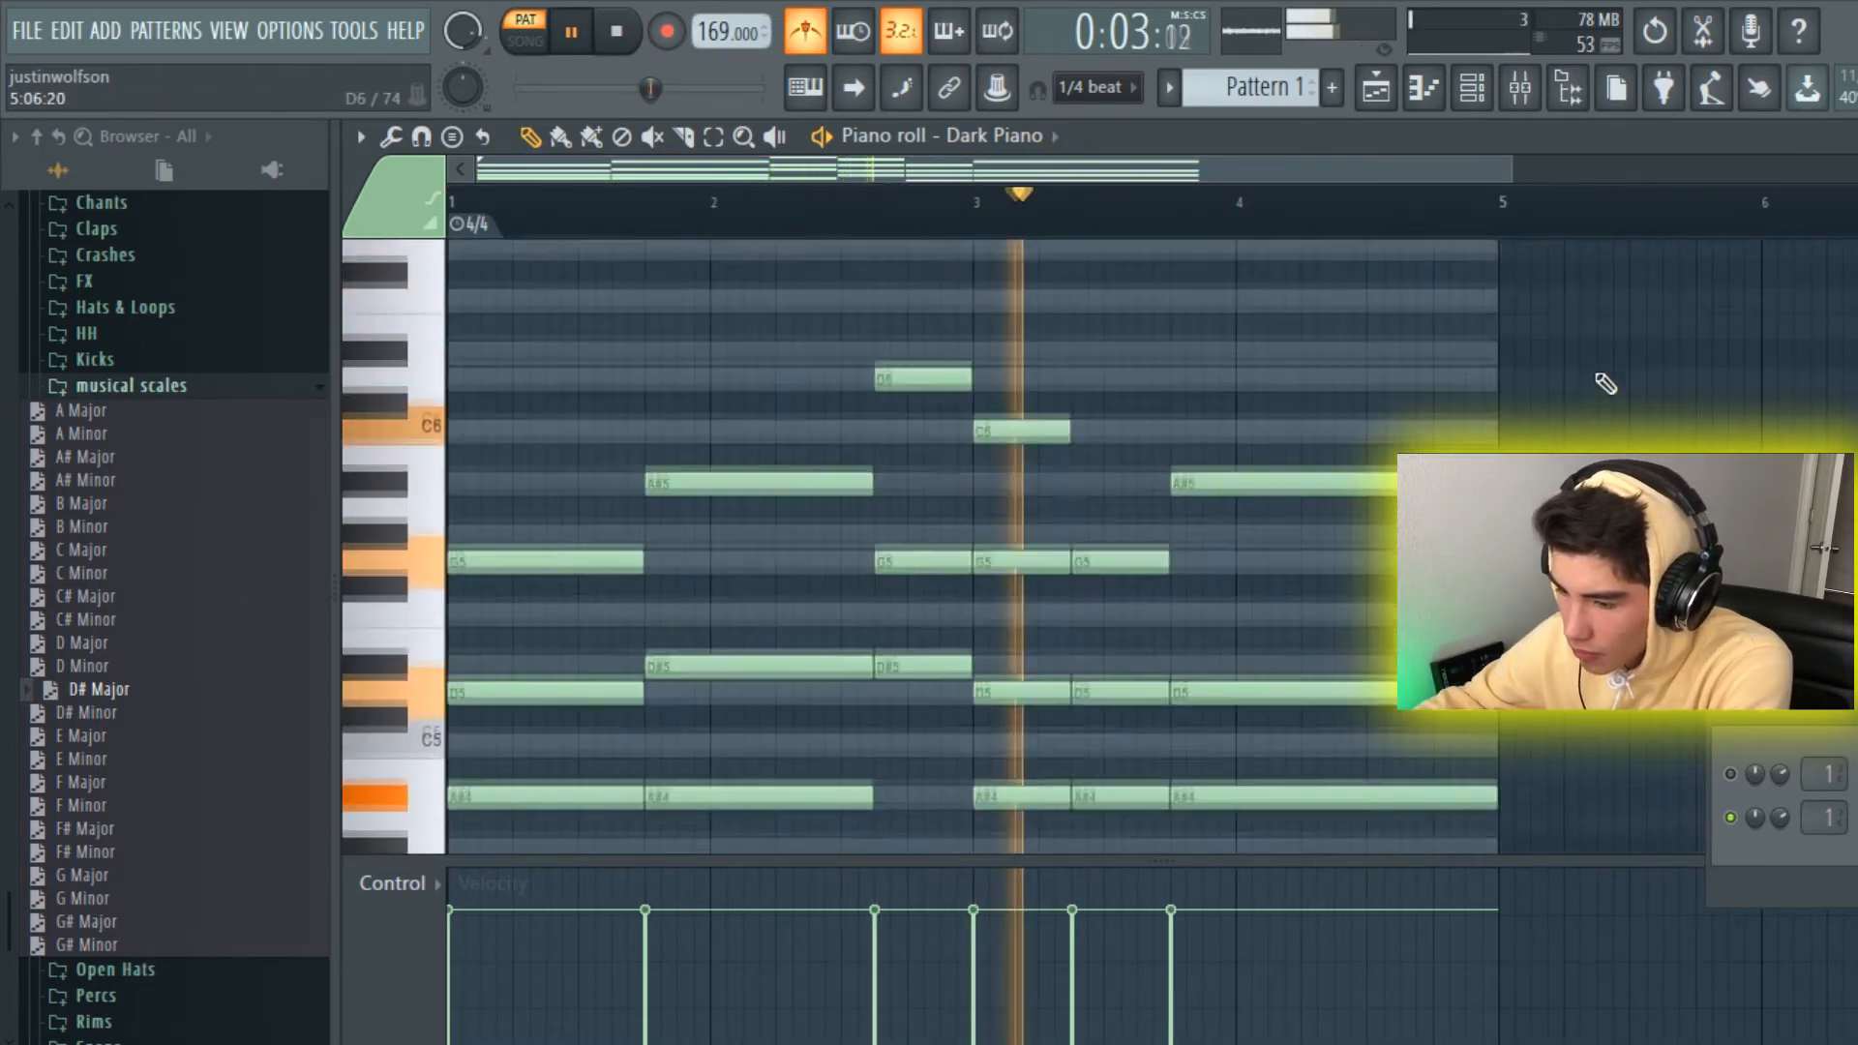
pyautogui.scroll(-2, 1606, 383)
pyautogui.scroll(2, 1604, 383)
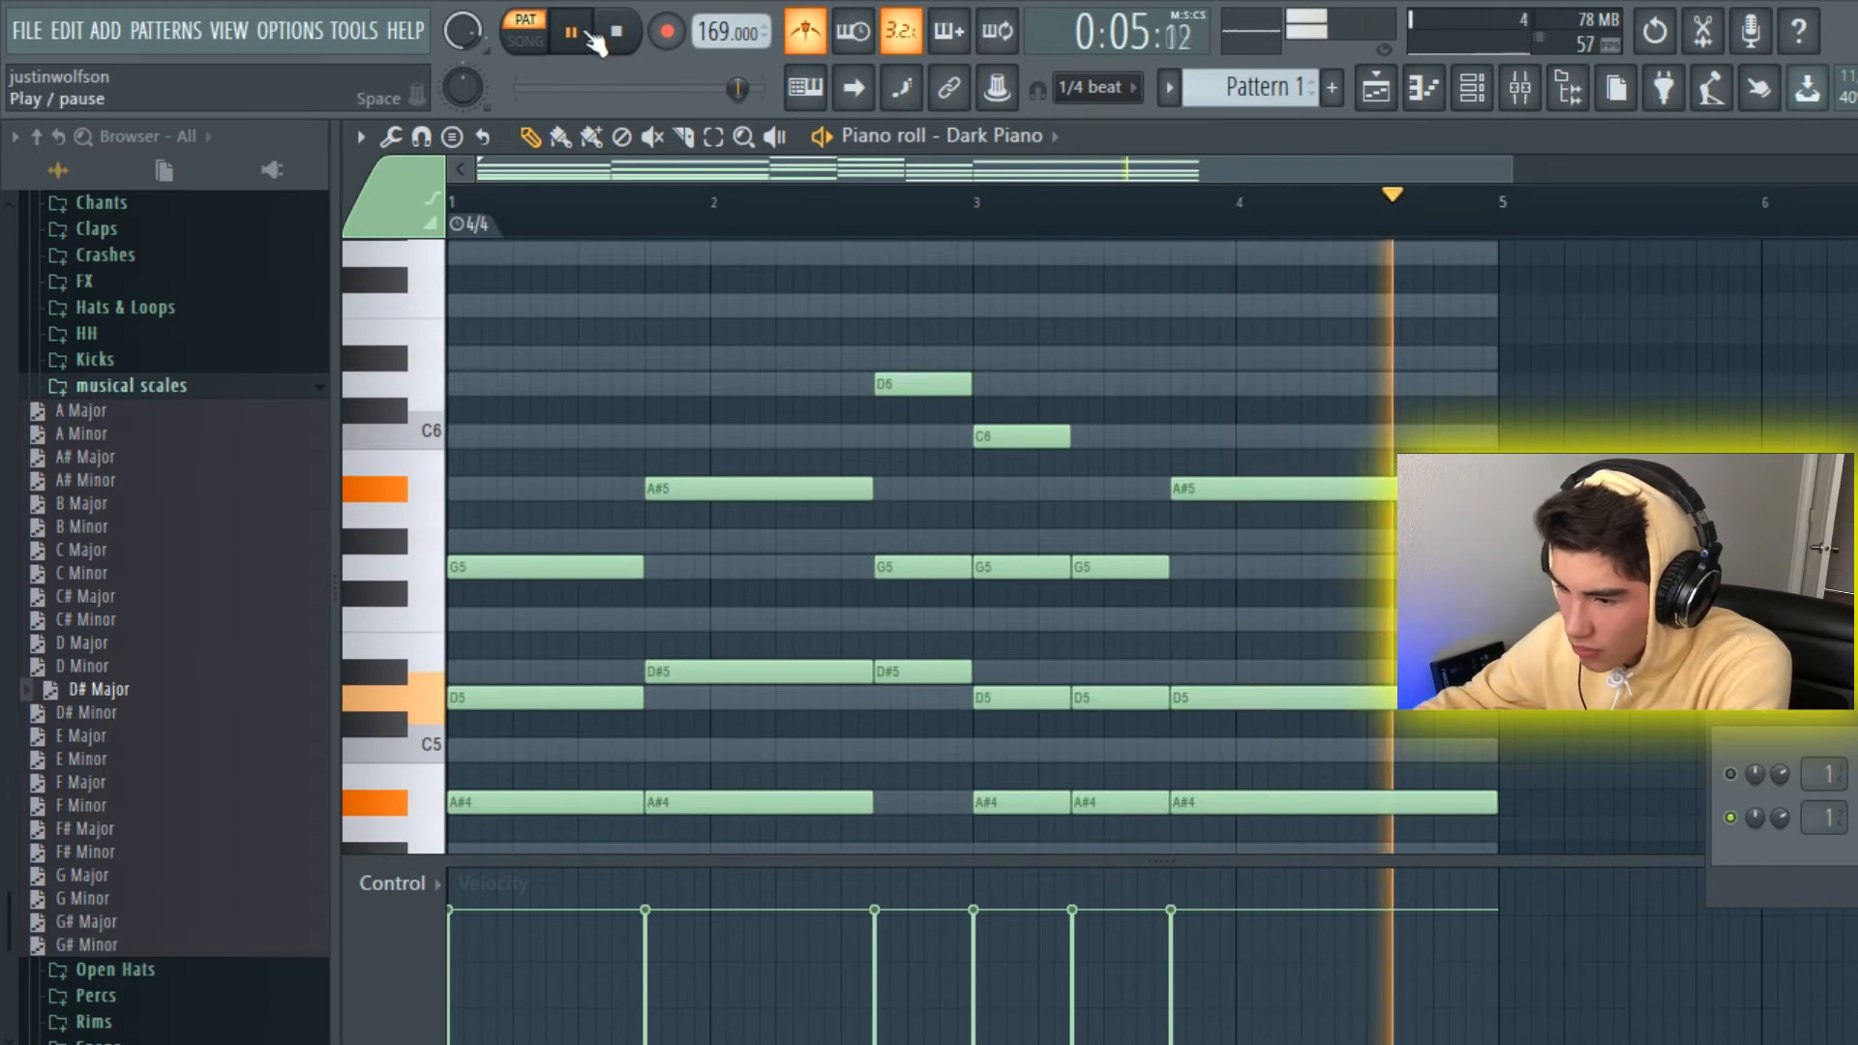
pyautogui.click(616, 32)
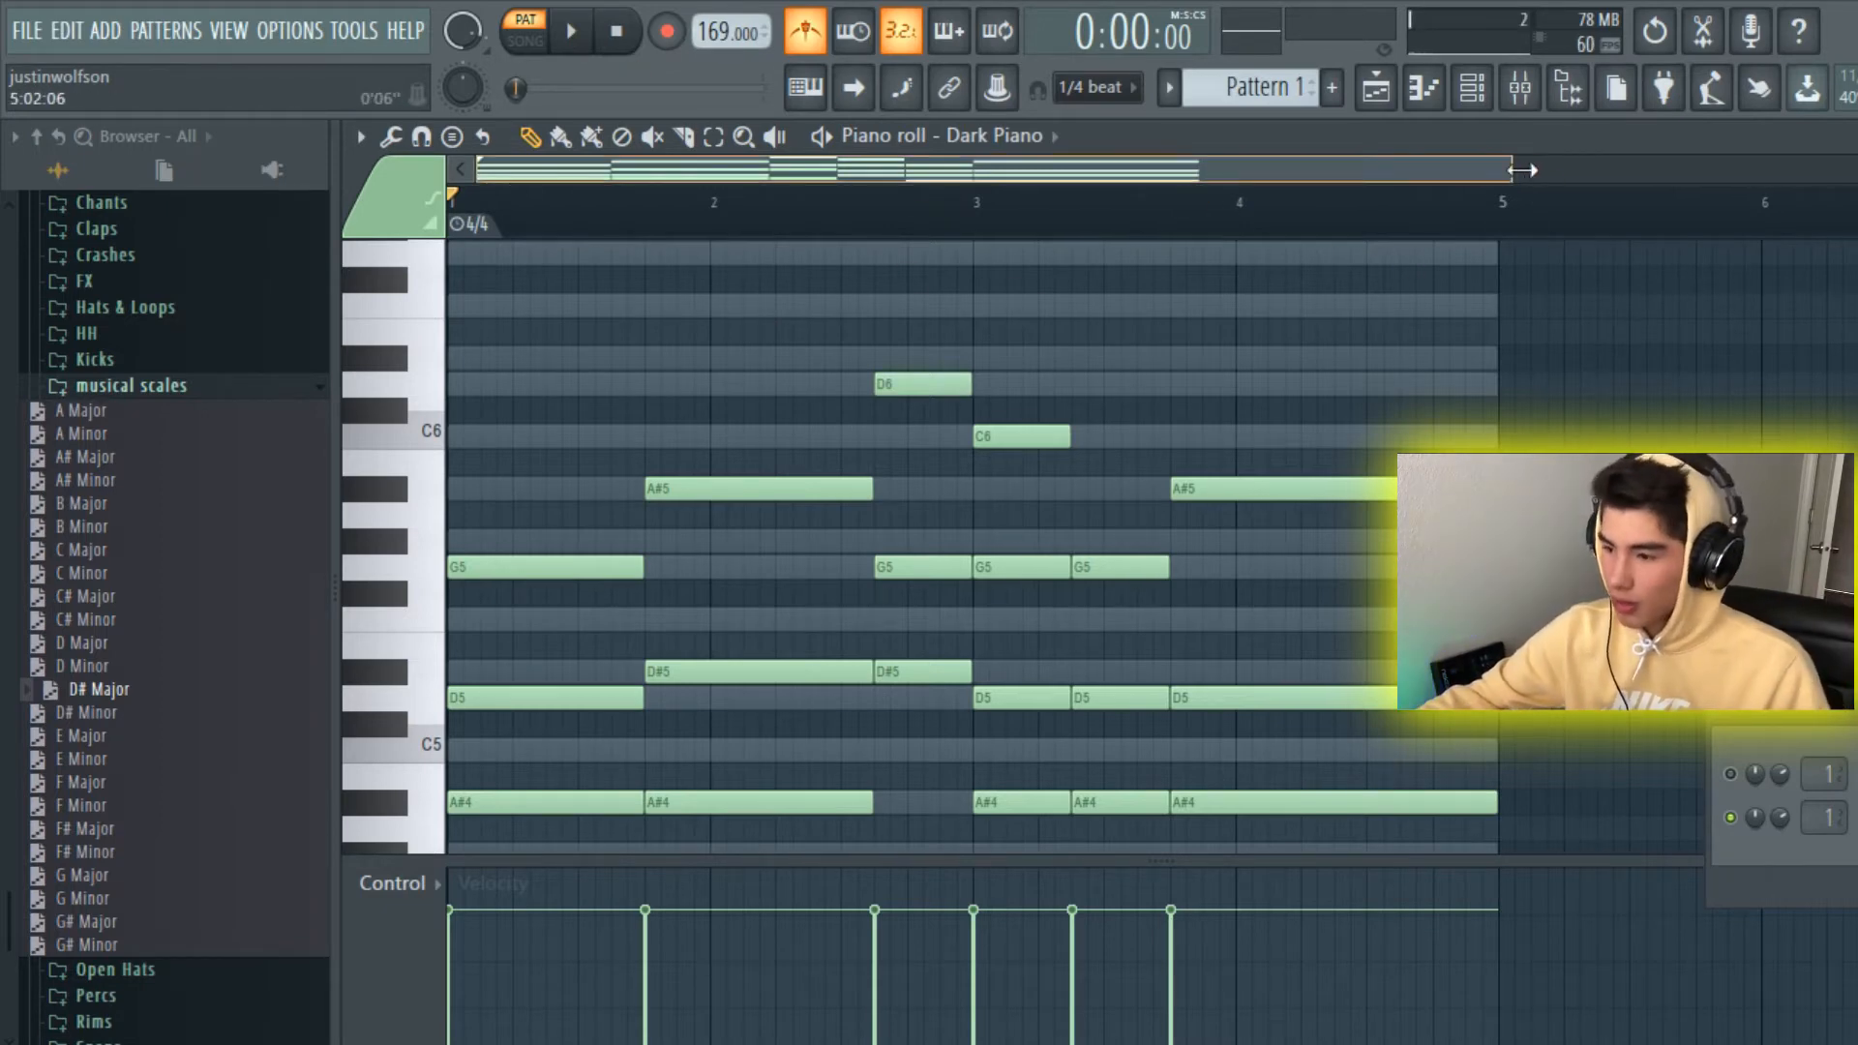
pyautogui.moveTo(1511, 170); pyautogui.dragTo(1540, 170)
pyautogui.click(571, 31)
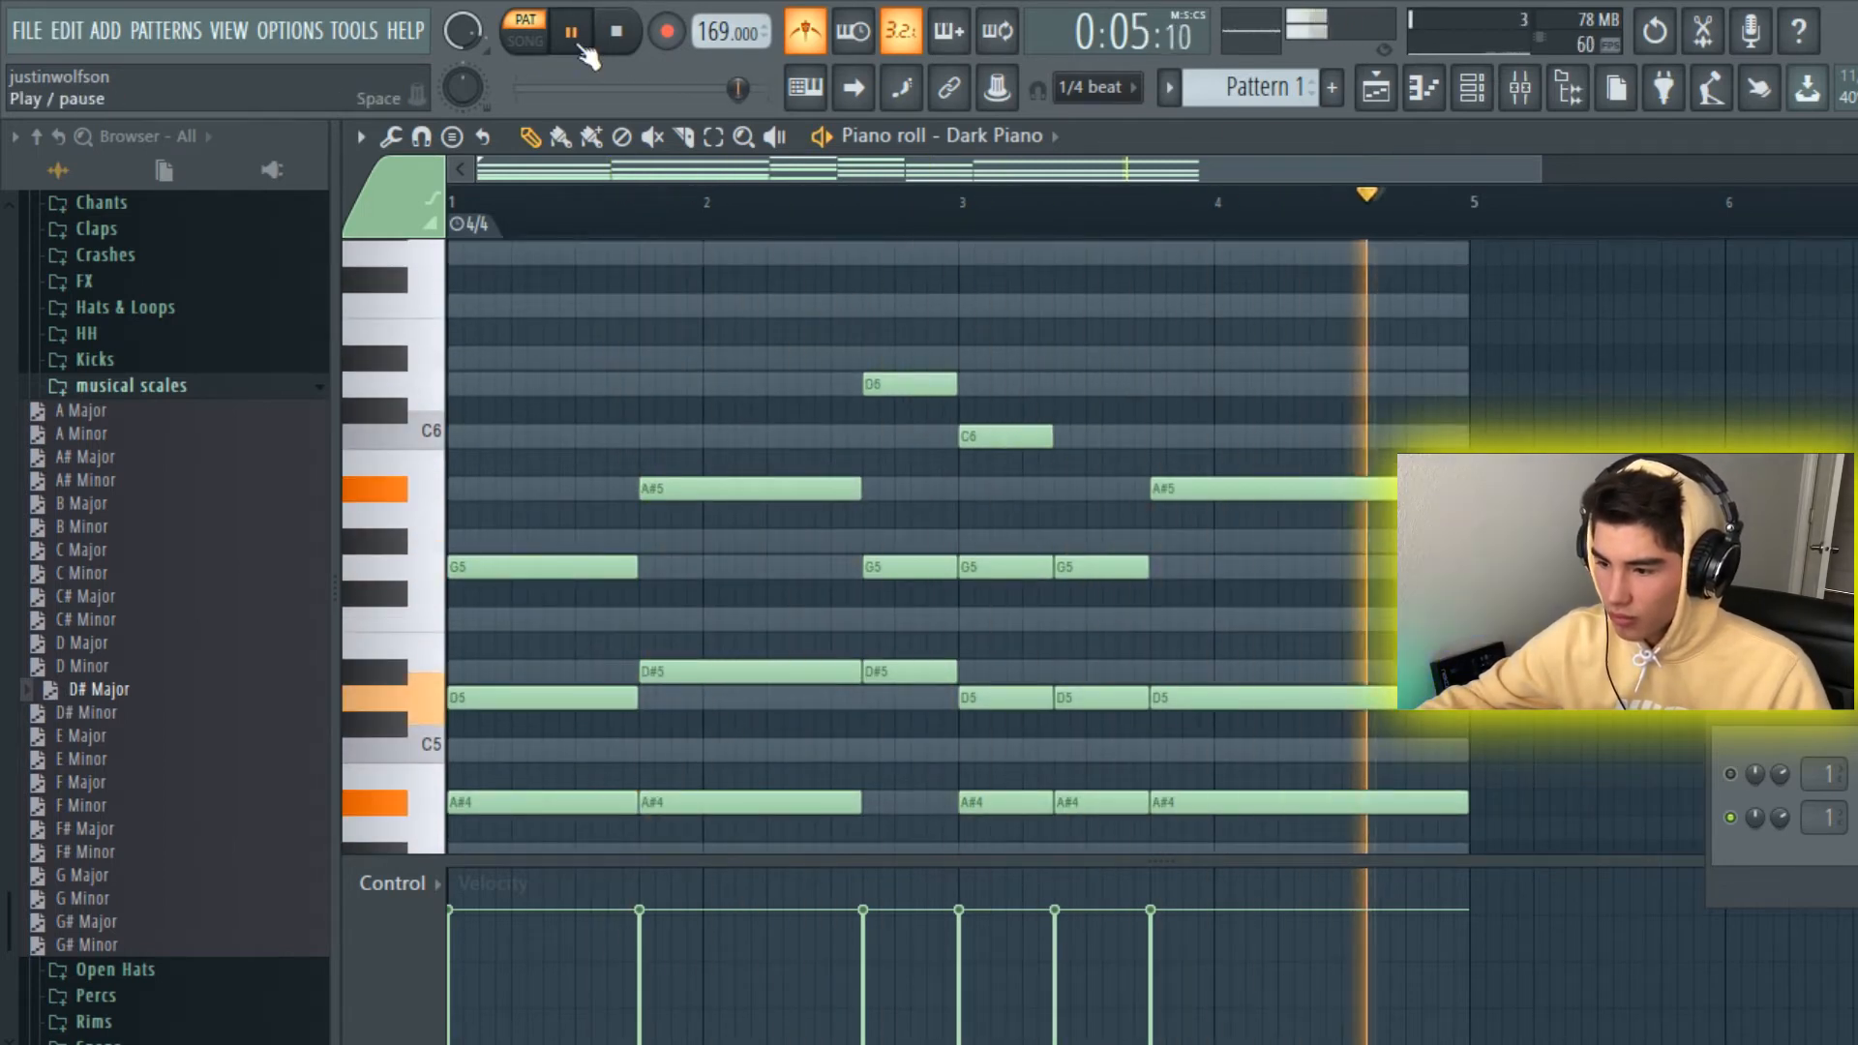
pyautogui.click(581, 46)
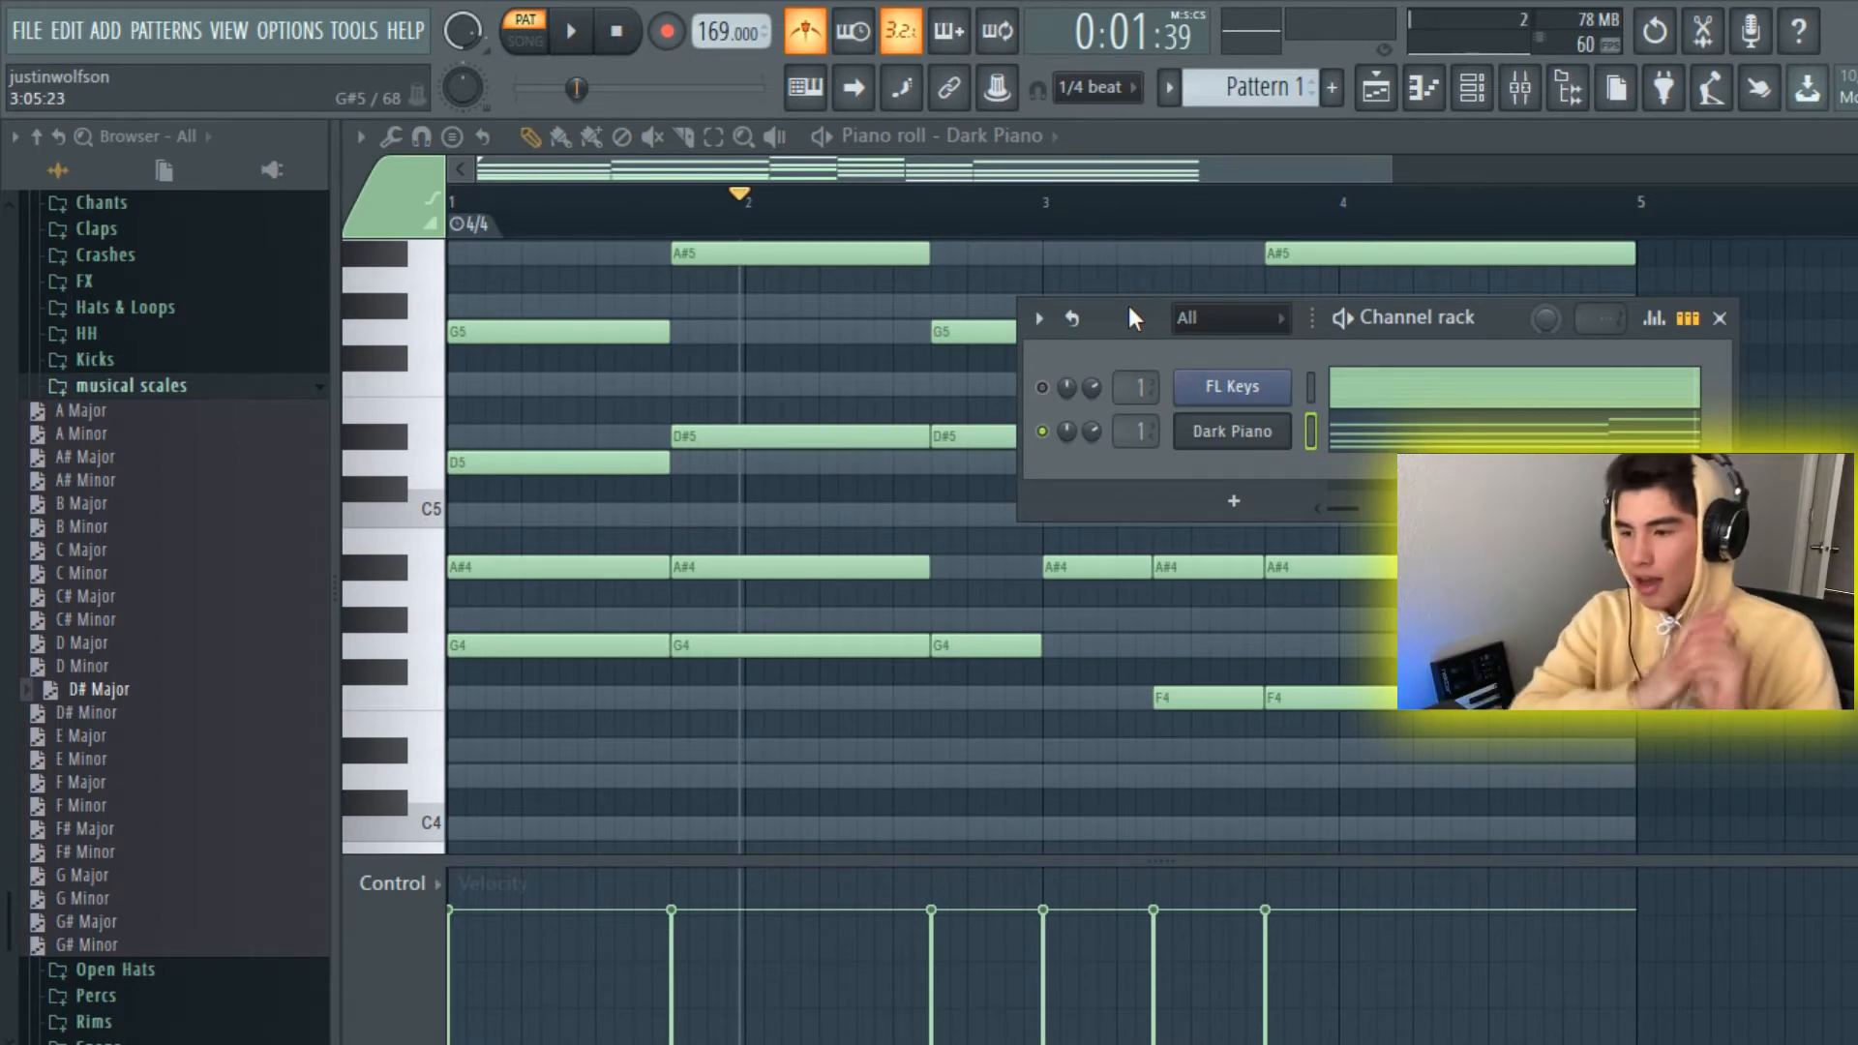
# Step: Open the mixer, move the Channel rack clear of the effect slots and load Fruity Delay 2 in slot 1 of Insert 1
pyautogui.moveTo(1157, 333); pyautogui.dragTo(1819, 584)
pyautogui.click(1520, 87)
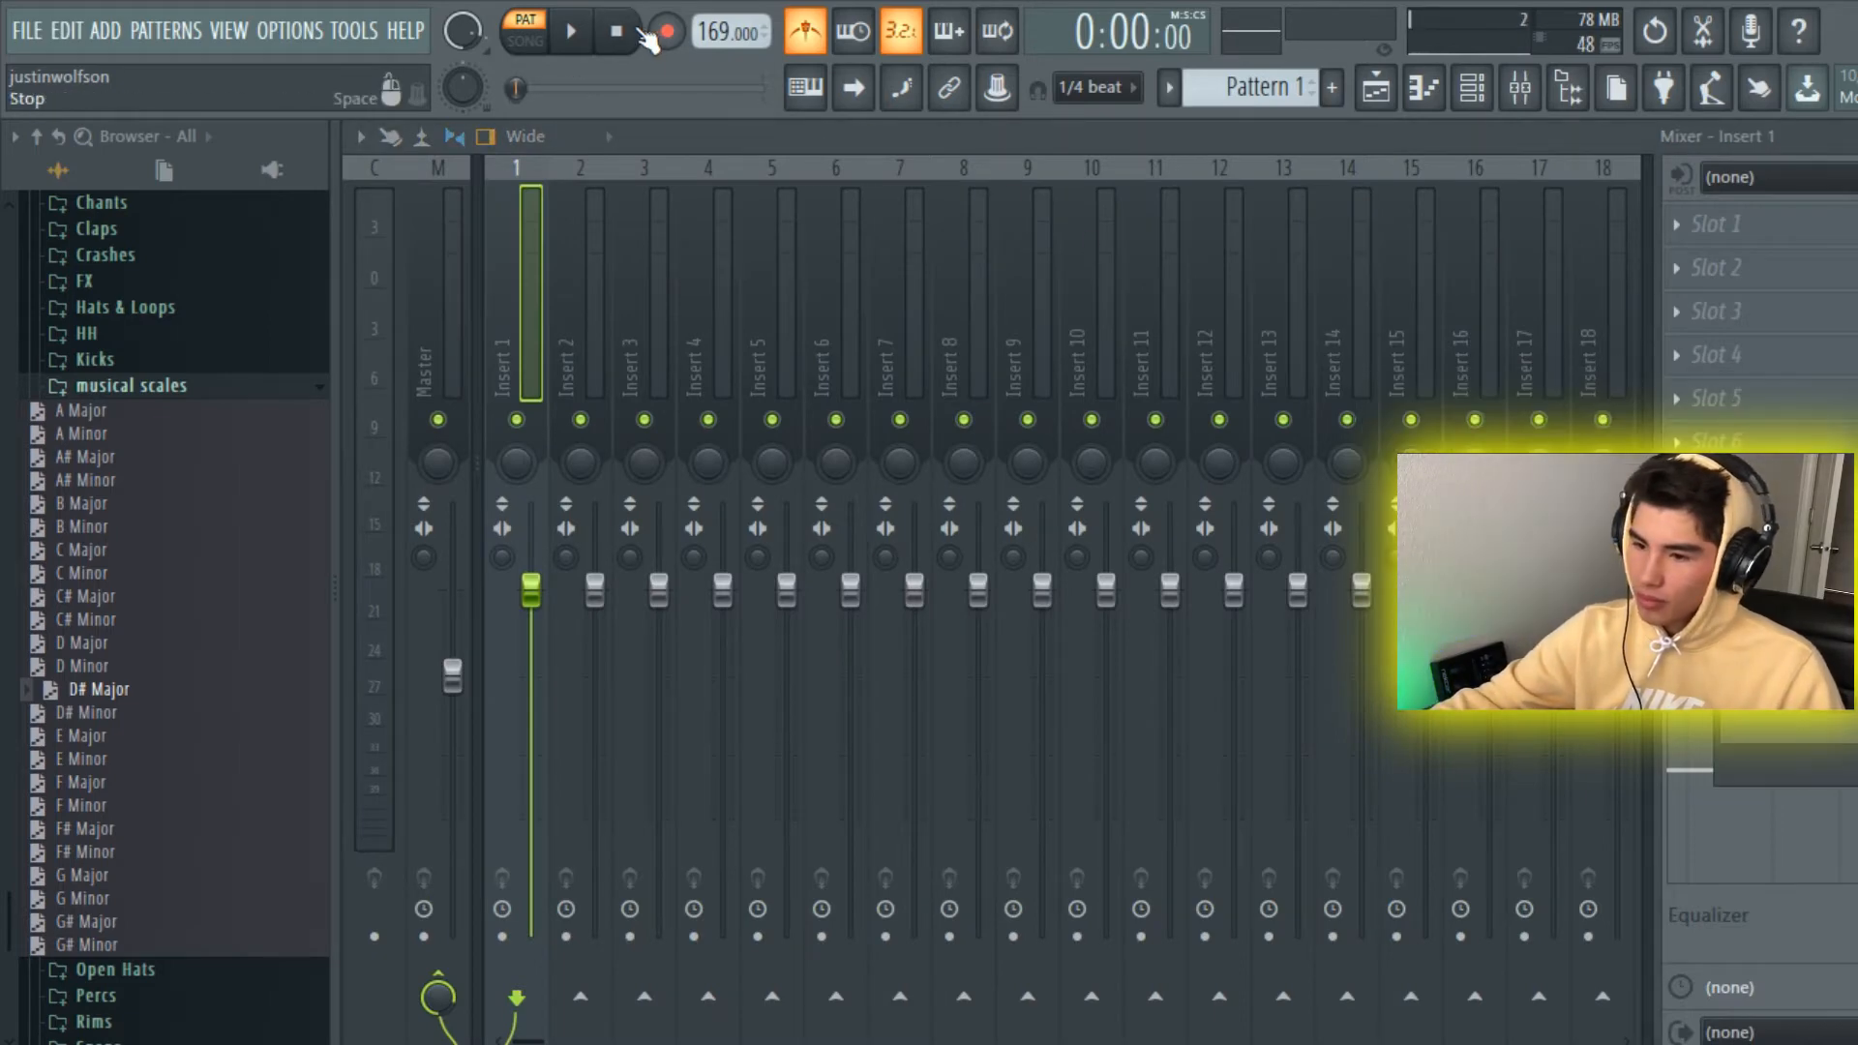
pyautogui.moveTo(1819, 584); pyautogui.dragTo(1825, 766)
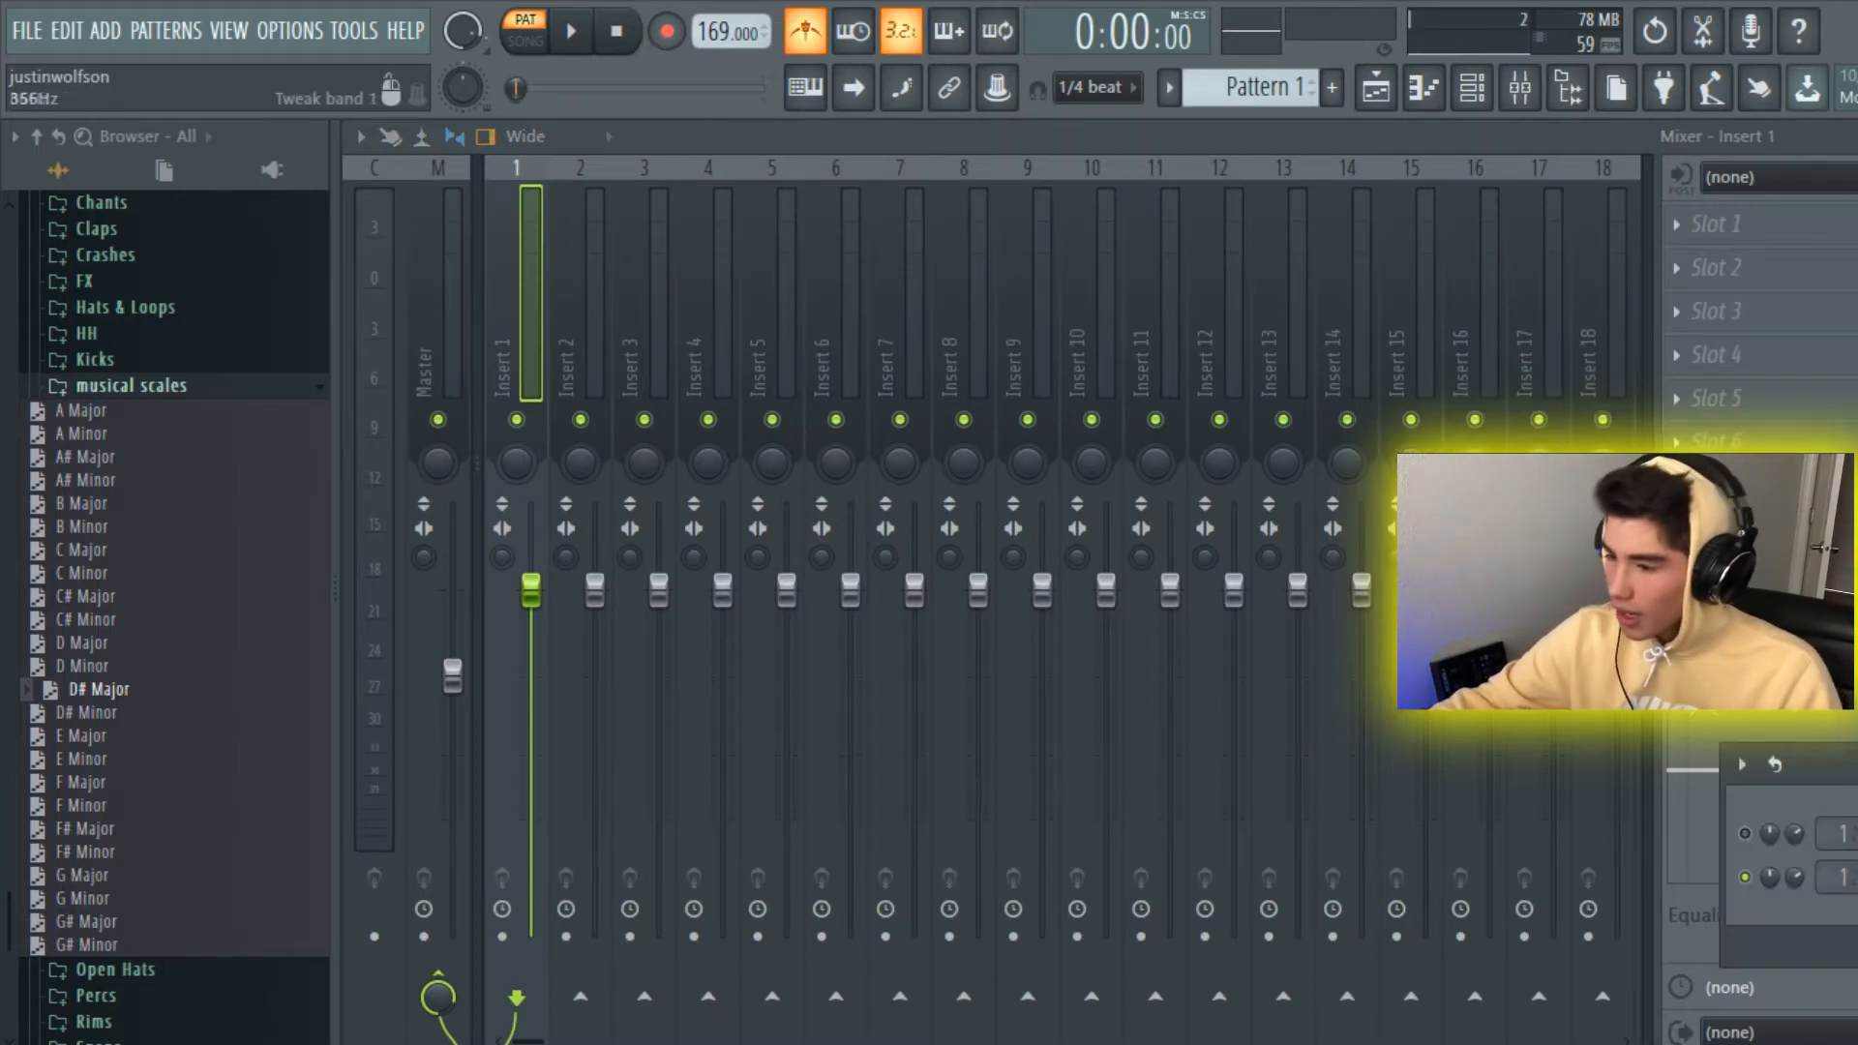
pyautogui.moveTo(1815, 760); pyautogui.dragTo(1265, 370)
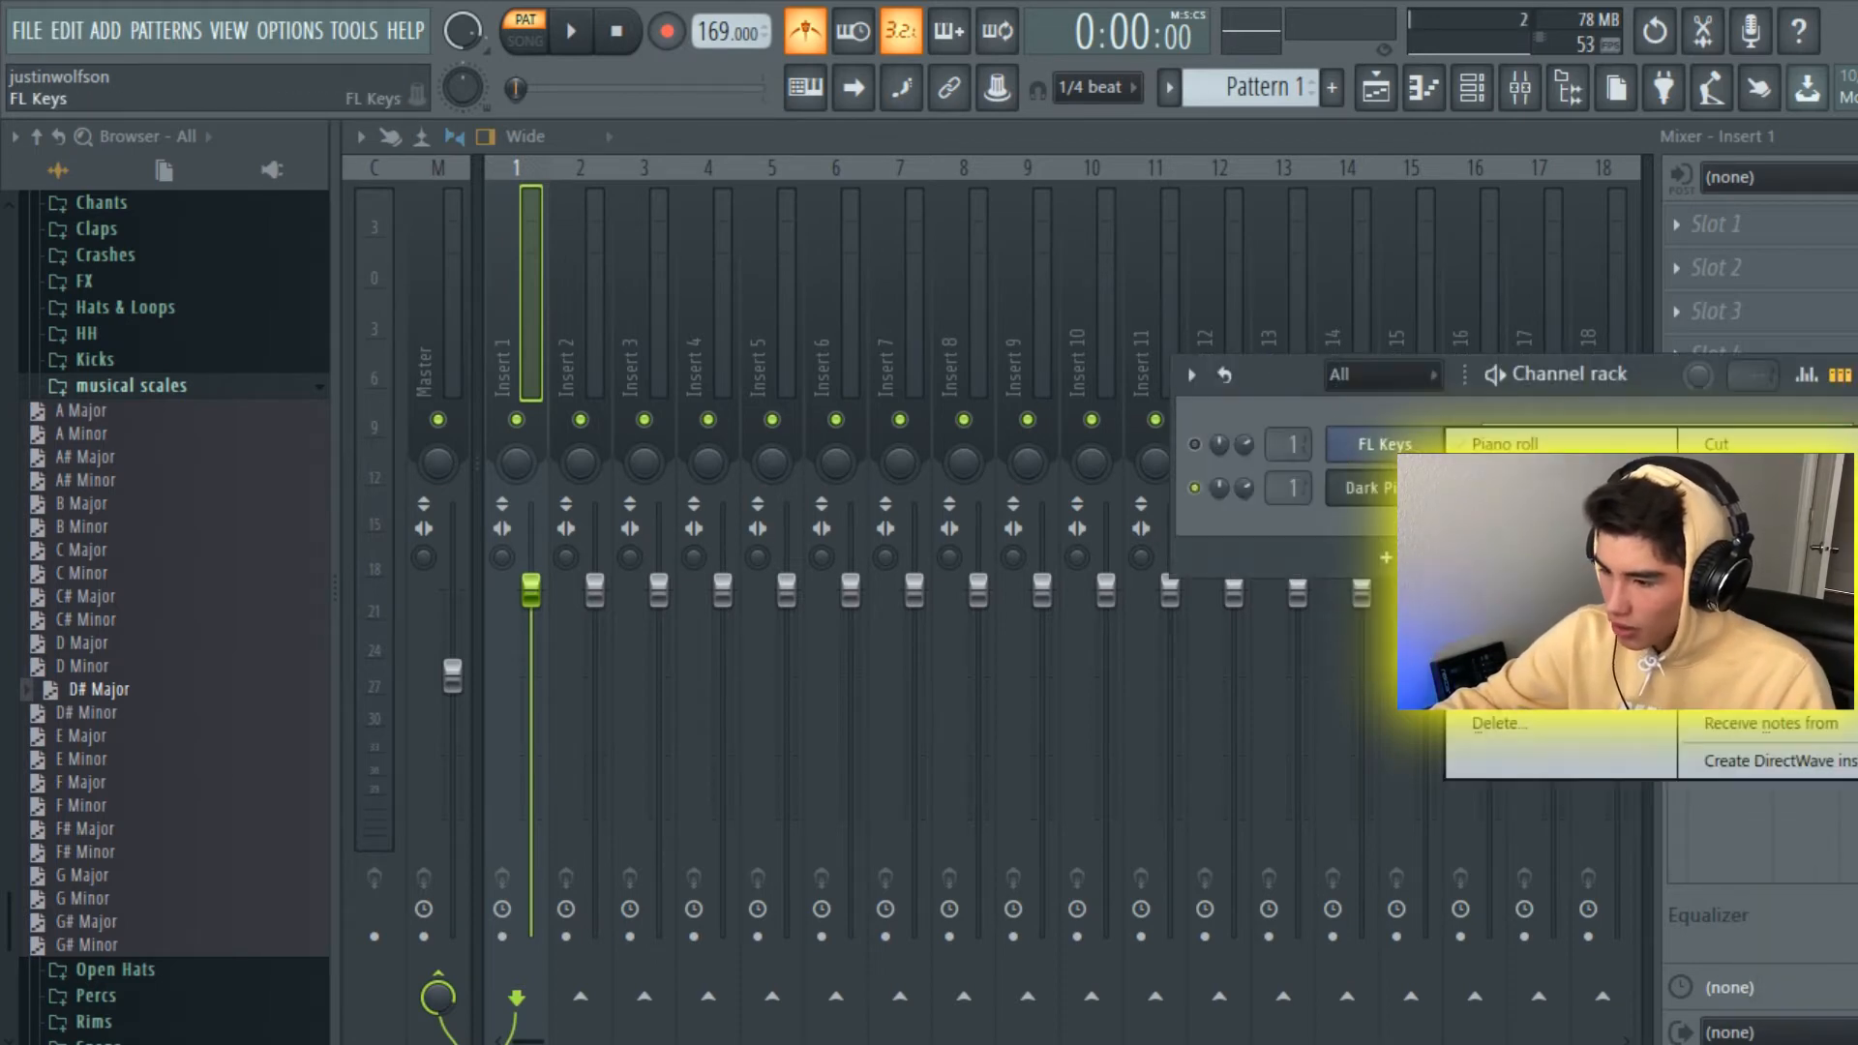
pyautogui.click(1713, 223)
pyautogui.moveTo(1691, 262)
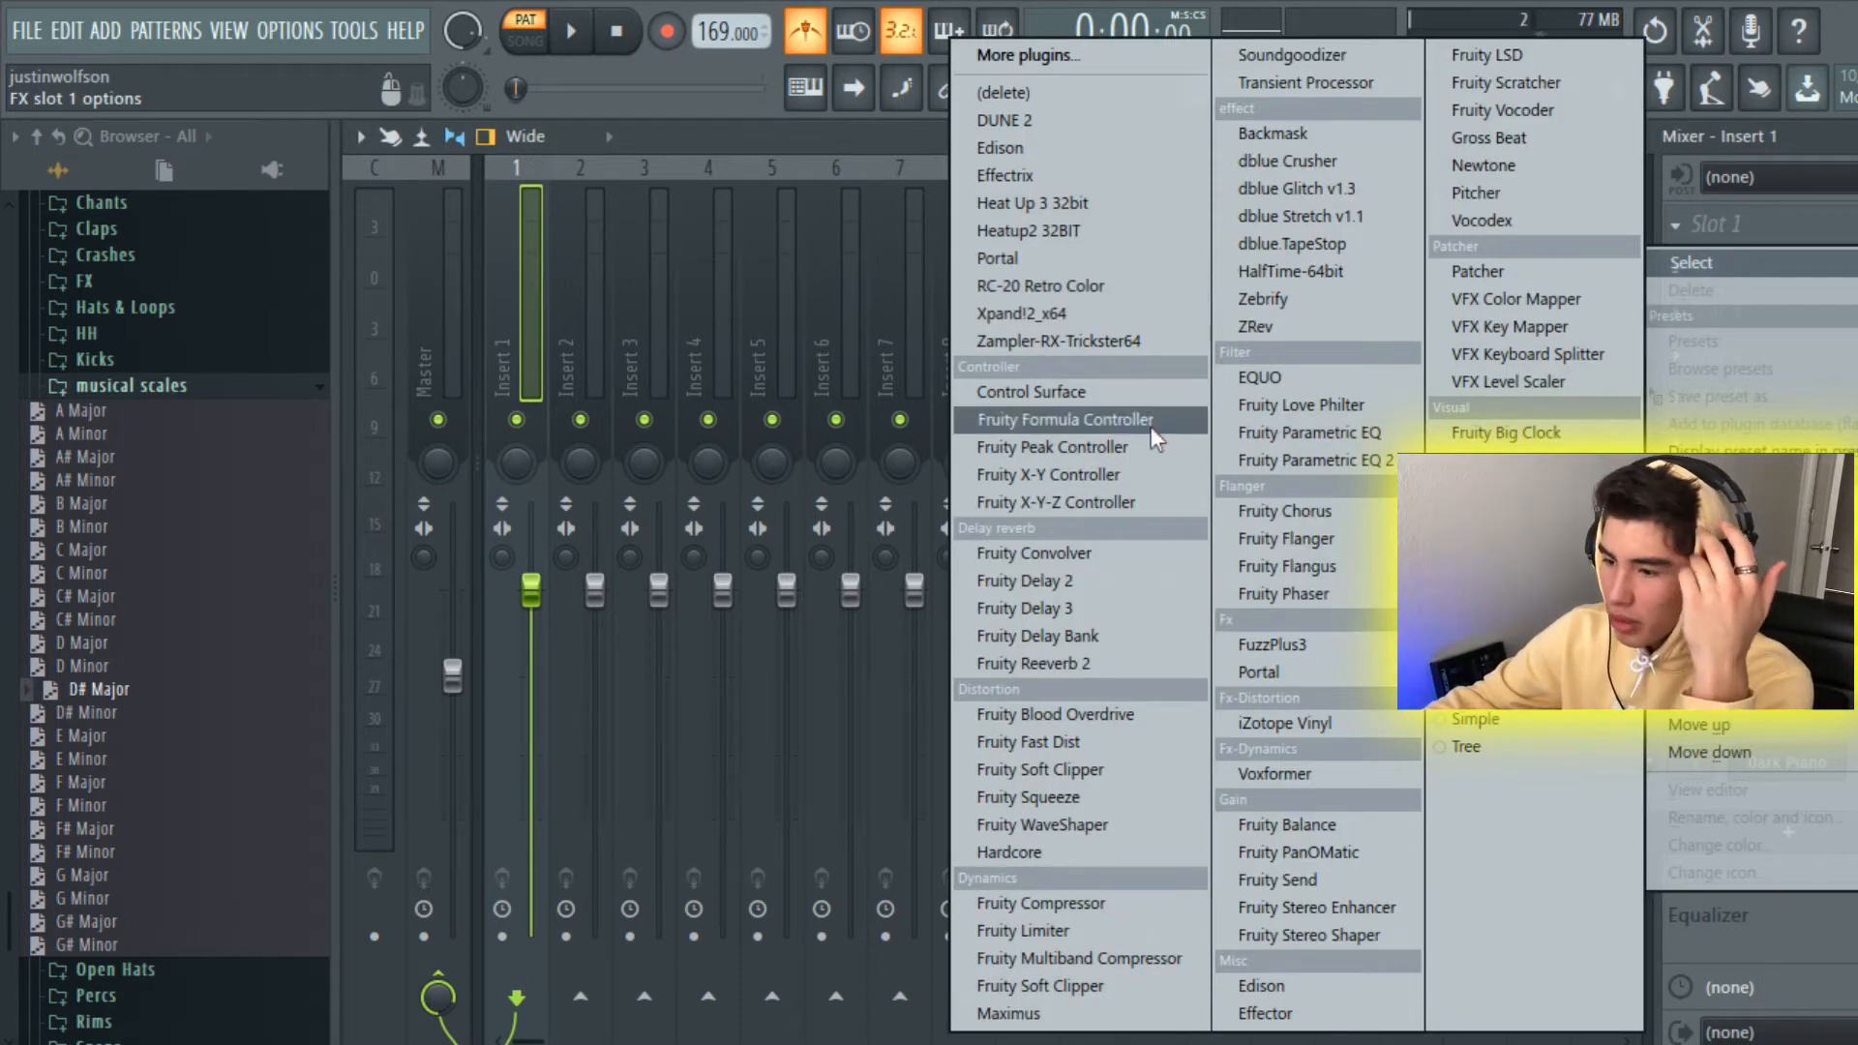
pyautogui.click(1081, 582)
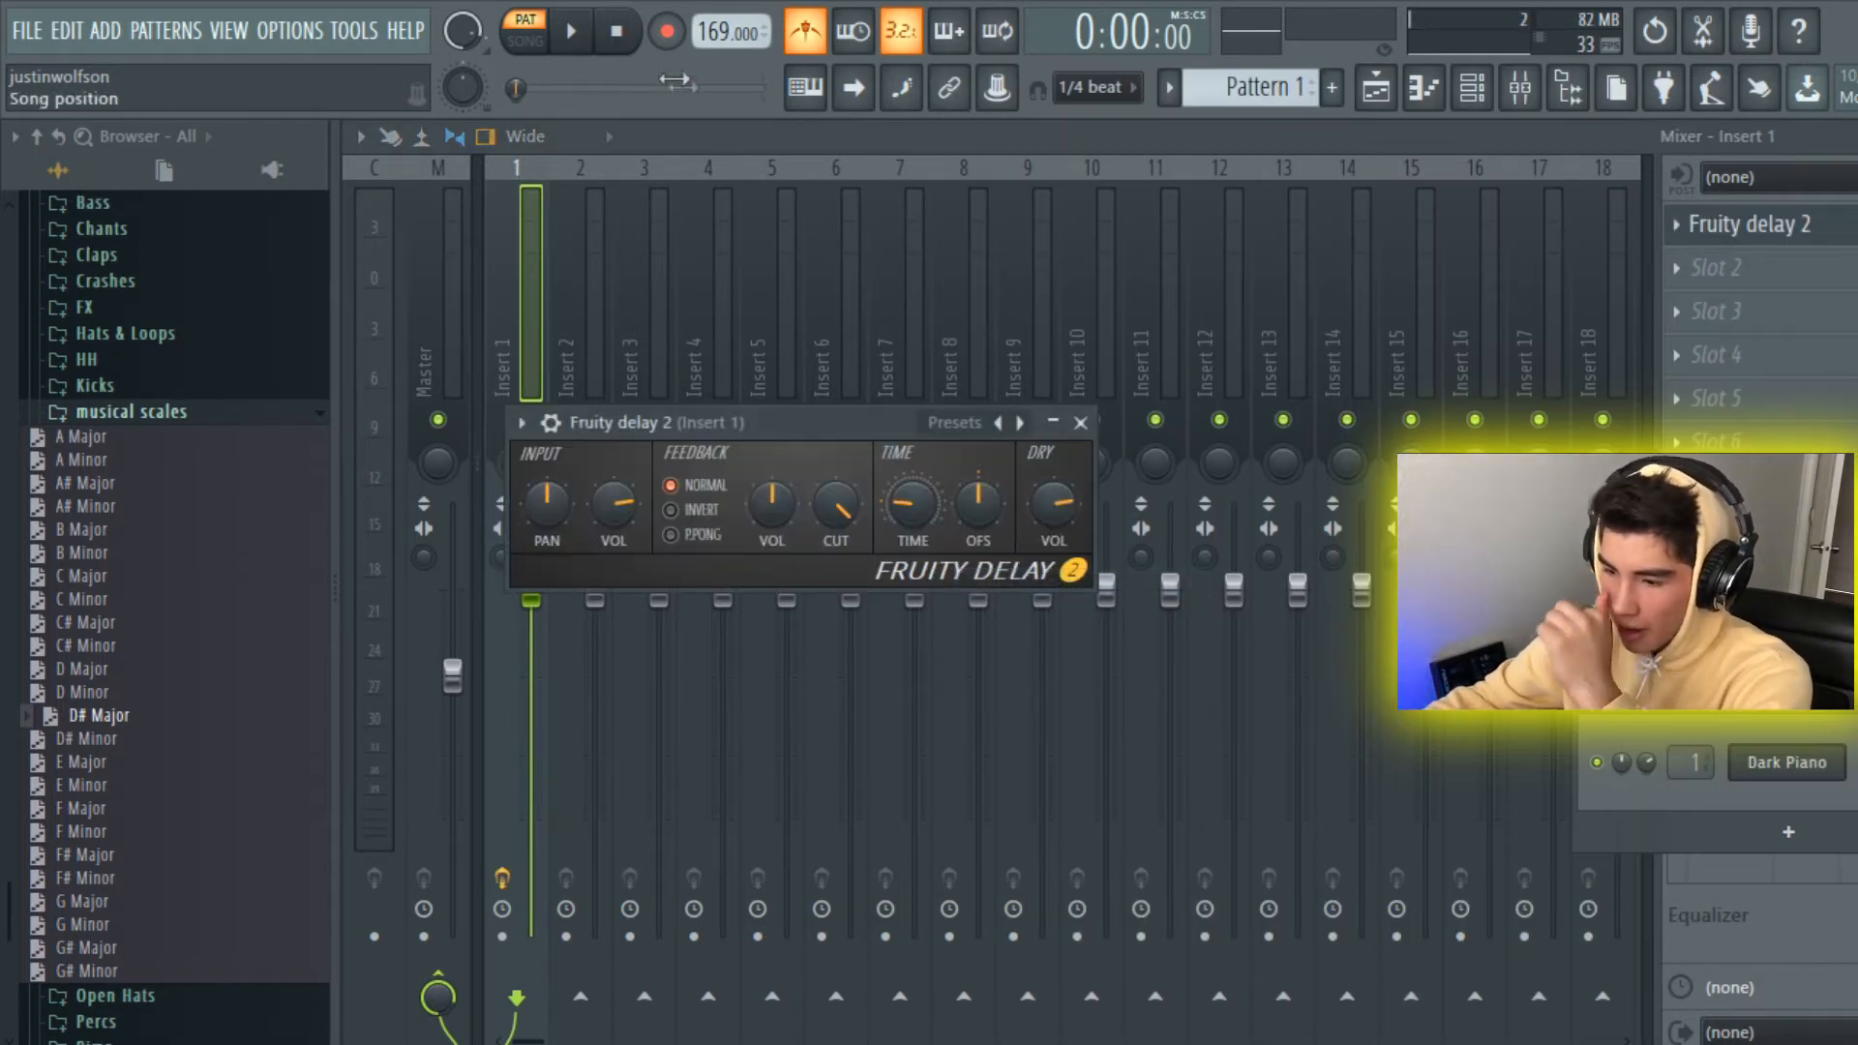
# Step: Advance Fruity Delay 2 through its presets during playback to one with ping-pong feedback and close the plugin window
pyautogui.press('space')
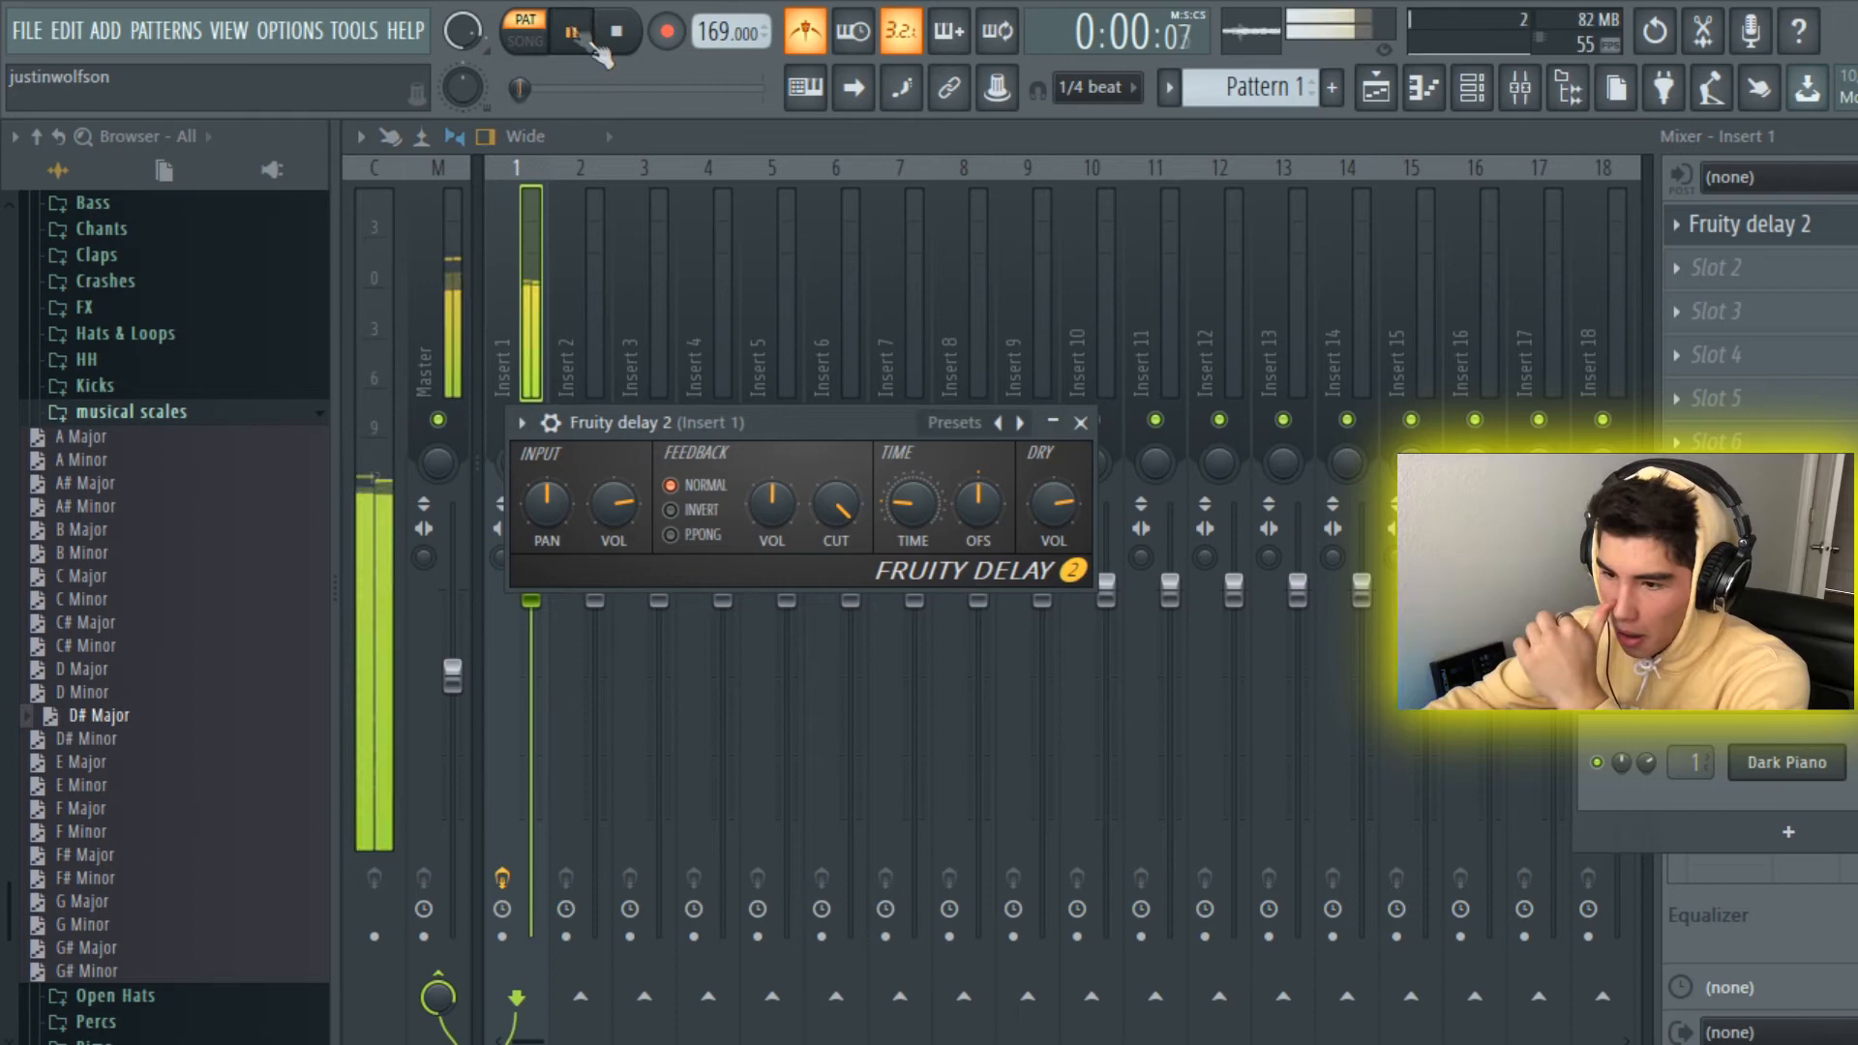
pyautogui.click(1022, 424)
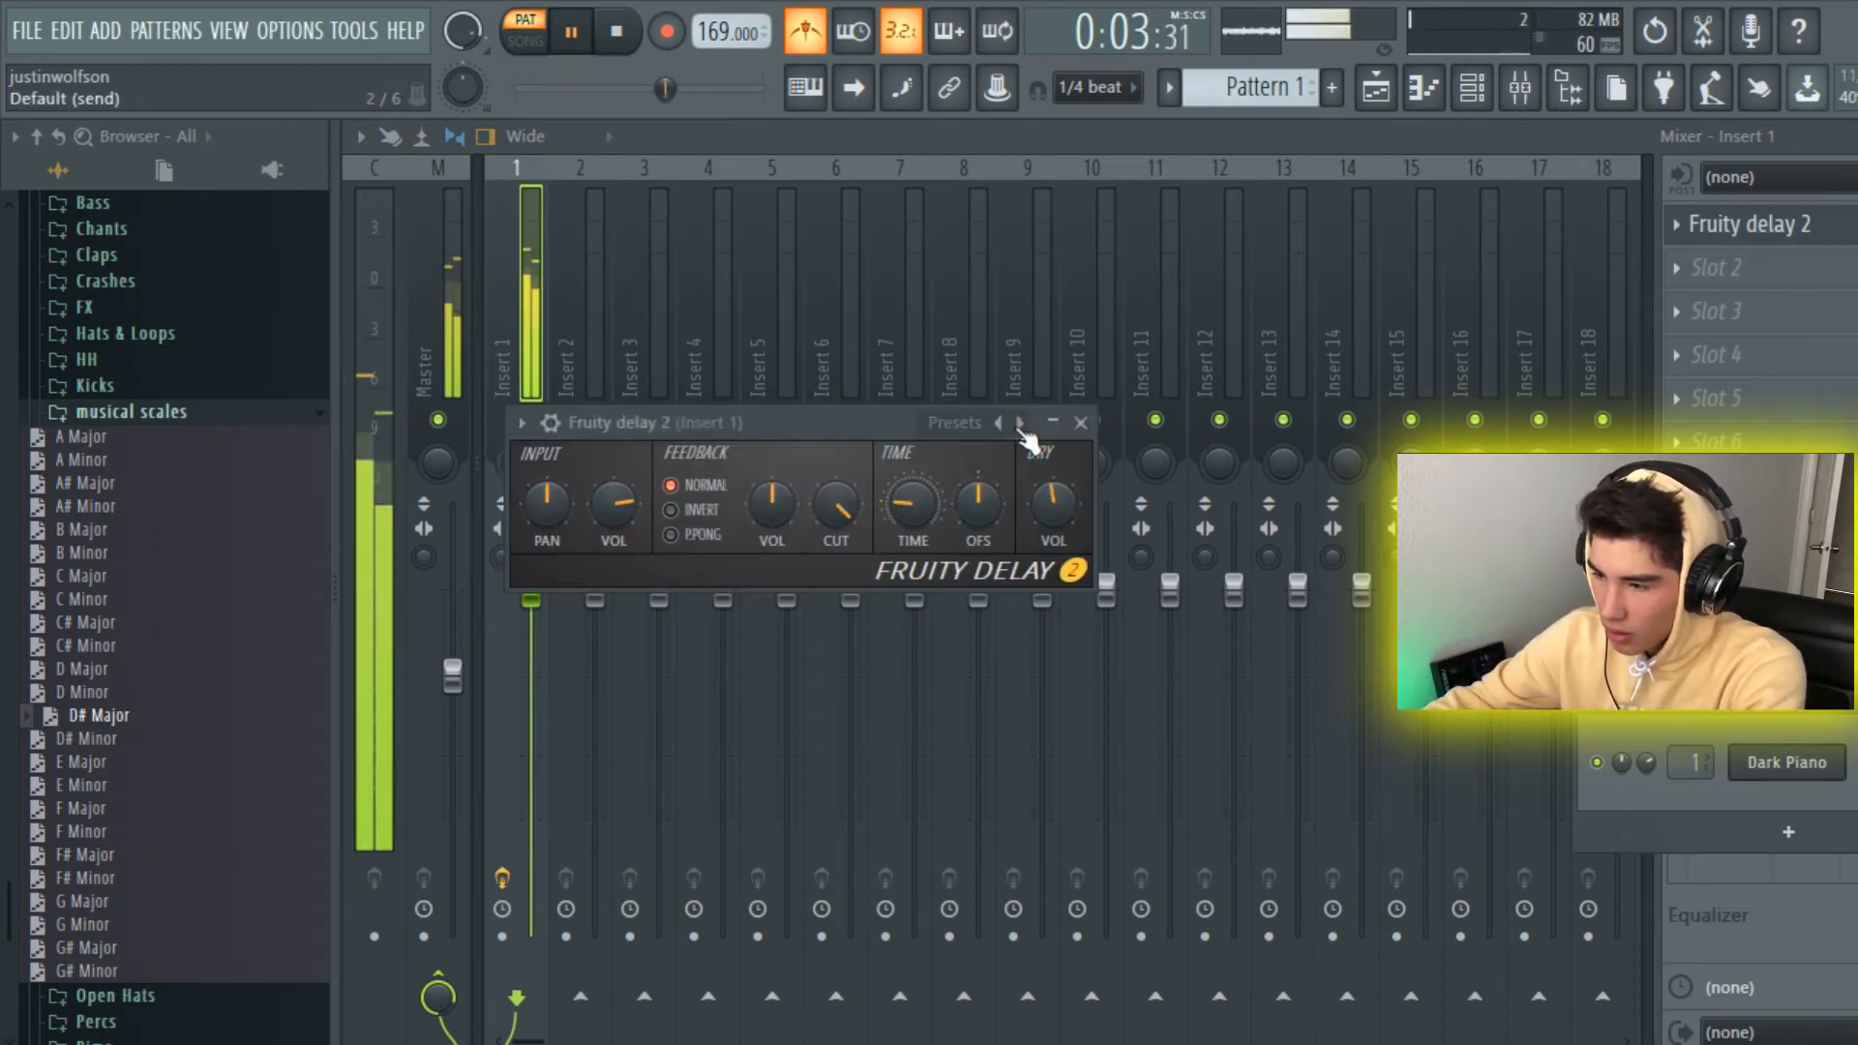
pyautogui.click(1021, 424)
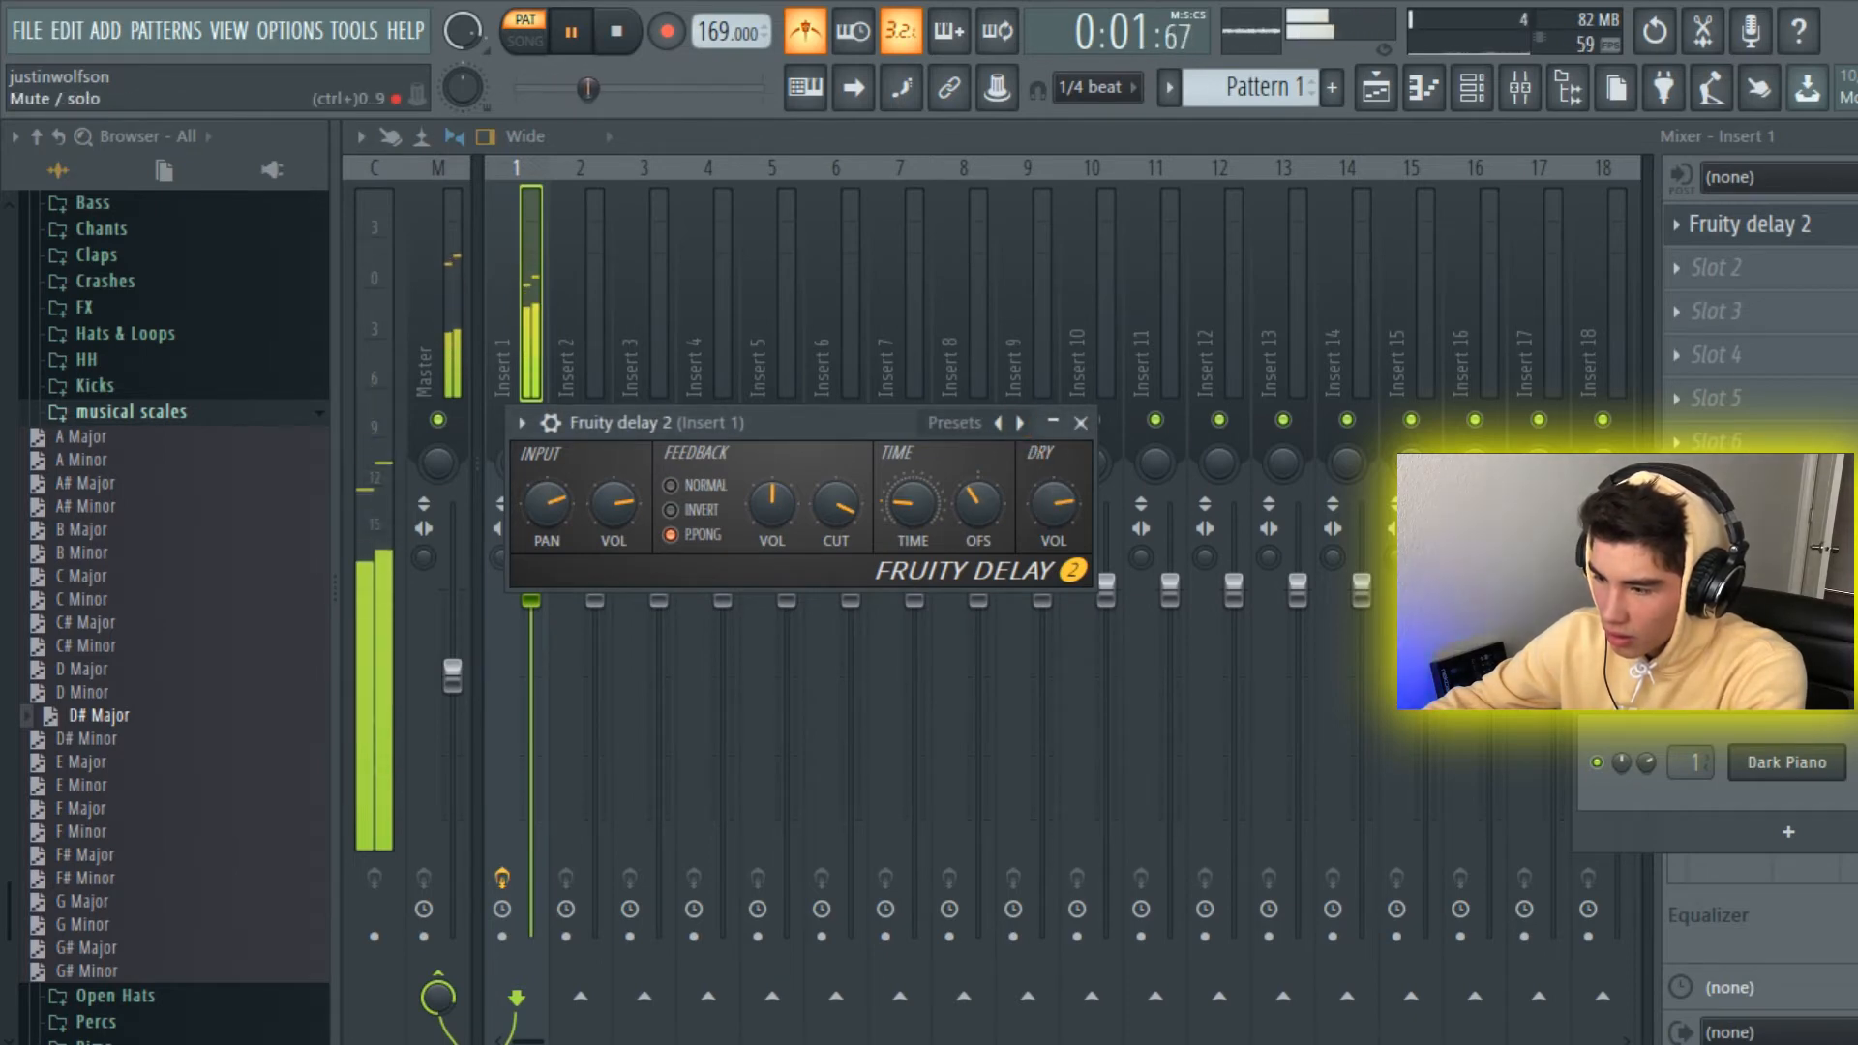
pyautogui.click(1081, 423)
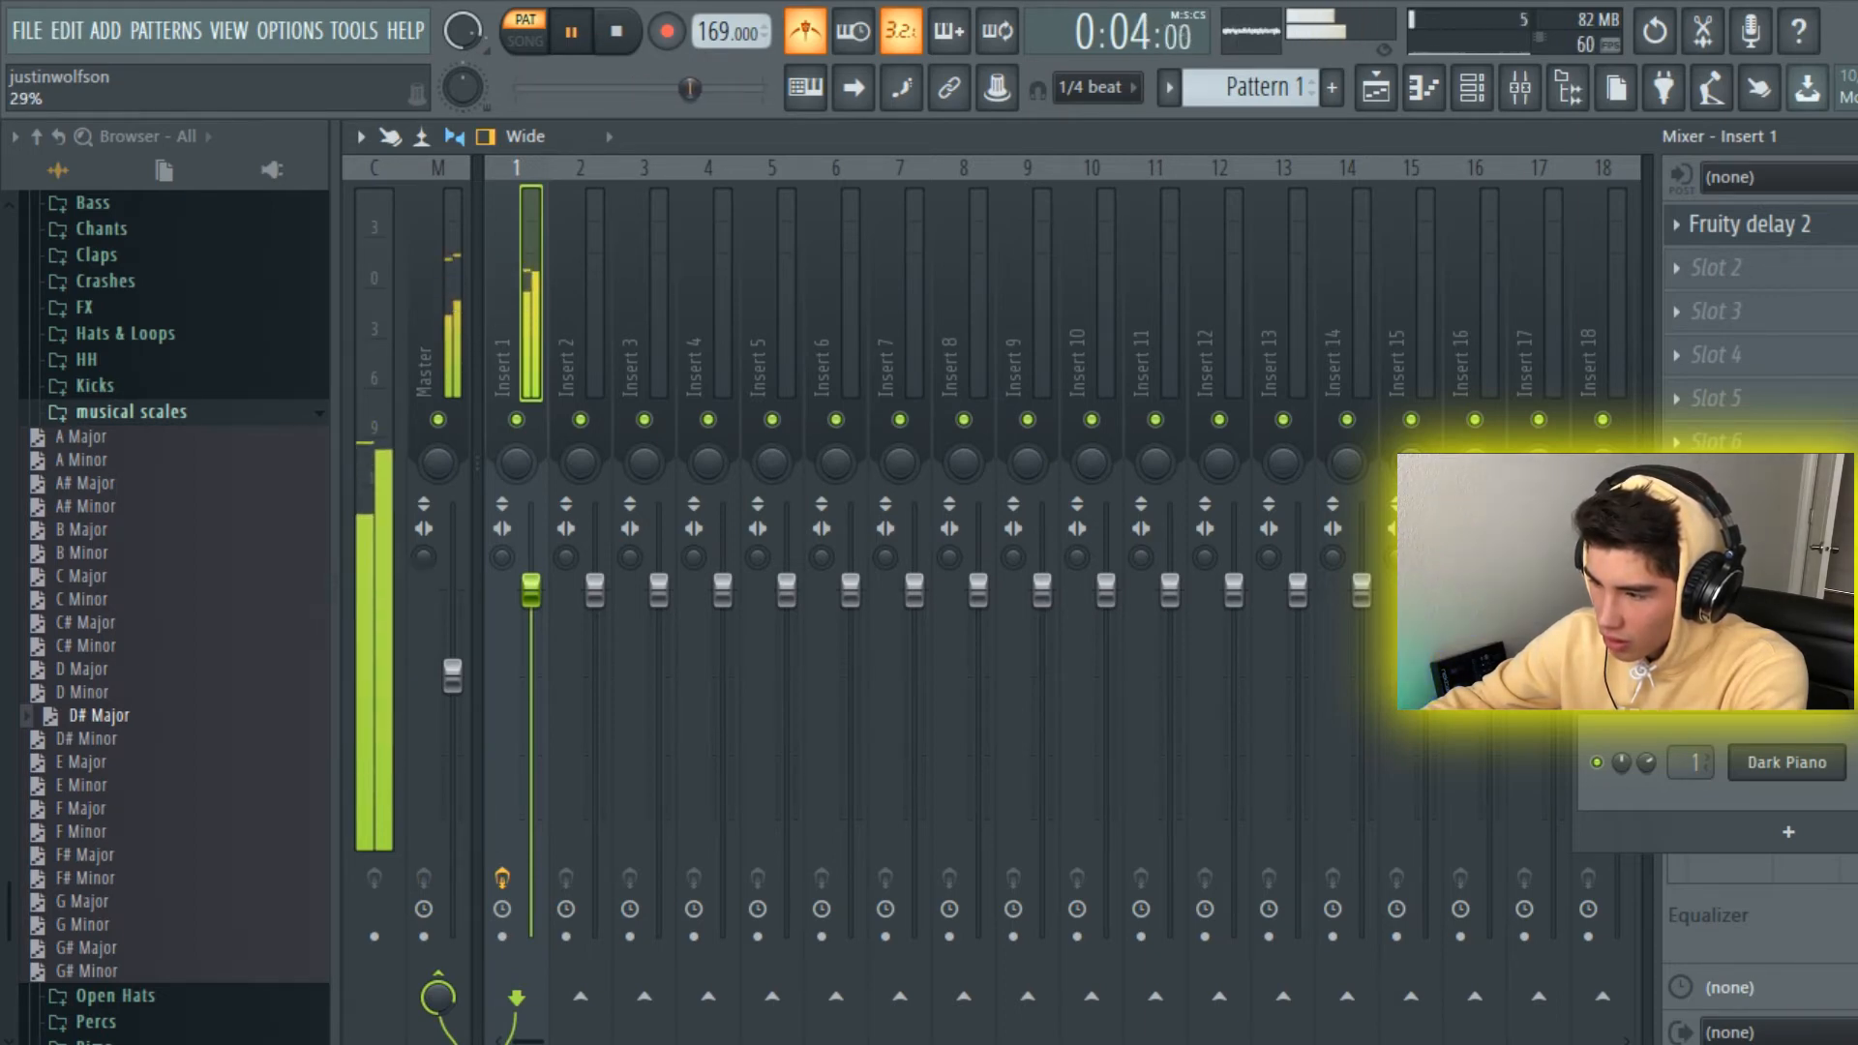
# Step: Listen to the progression through HalfTime on Insert 1, stop playback and close the plugin window
pyautogui.press('space')
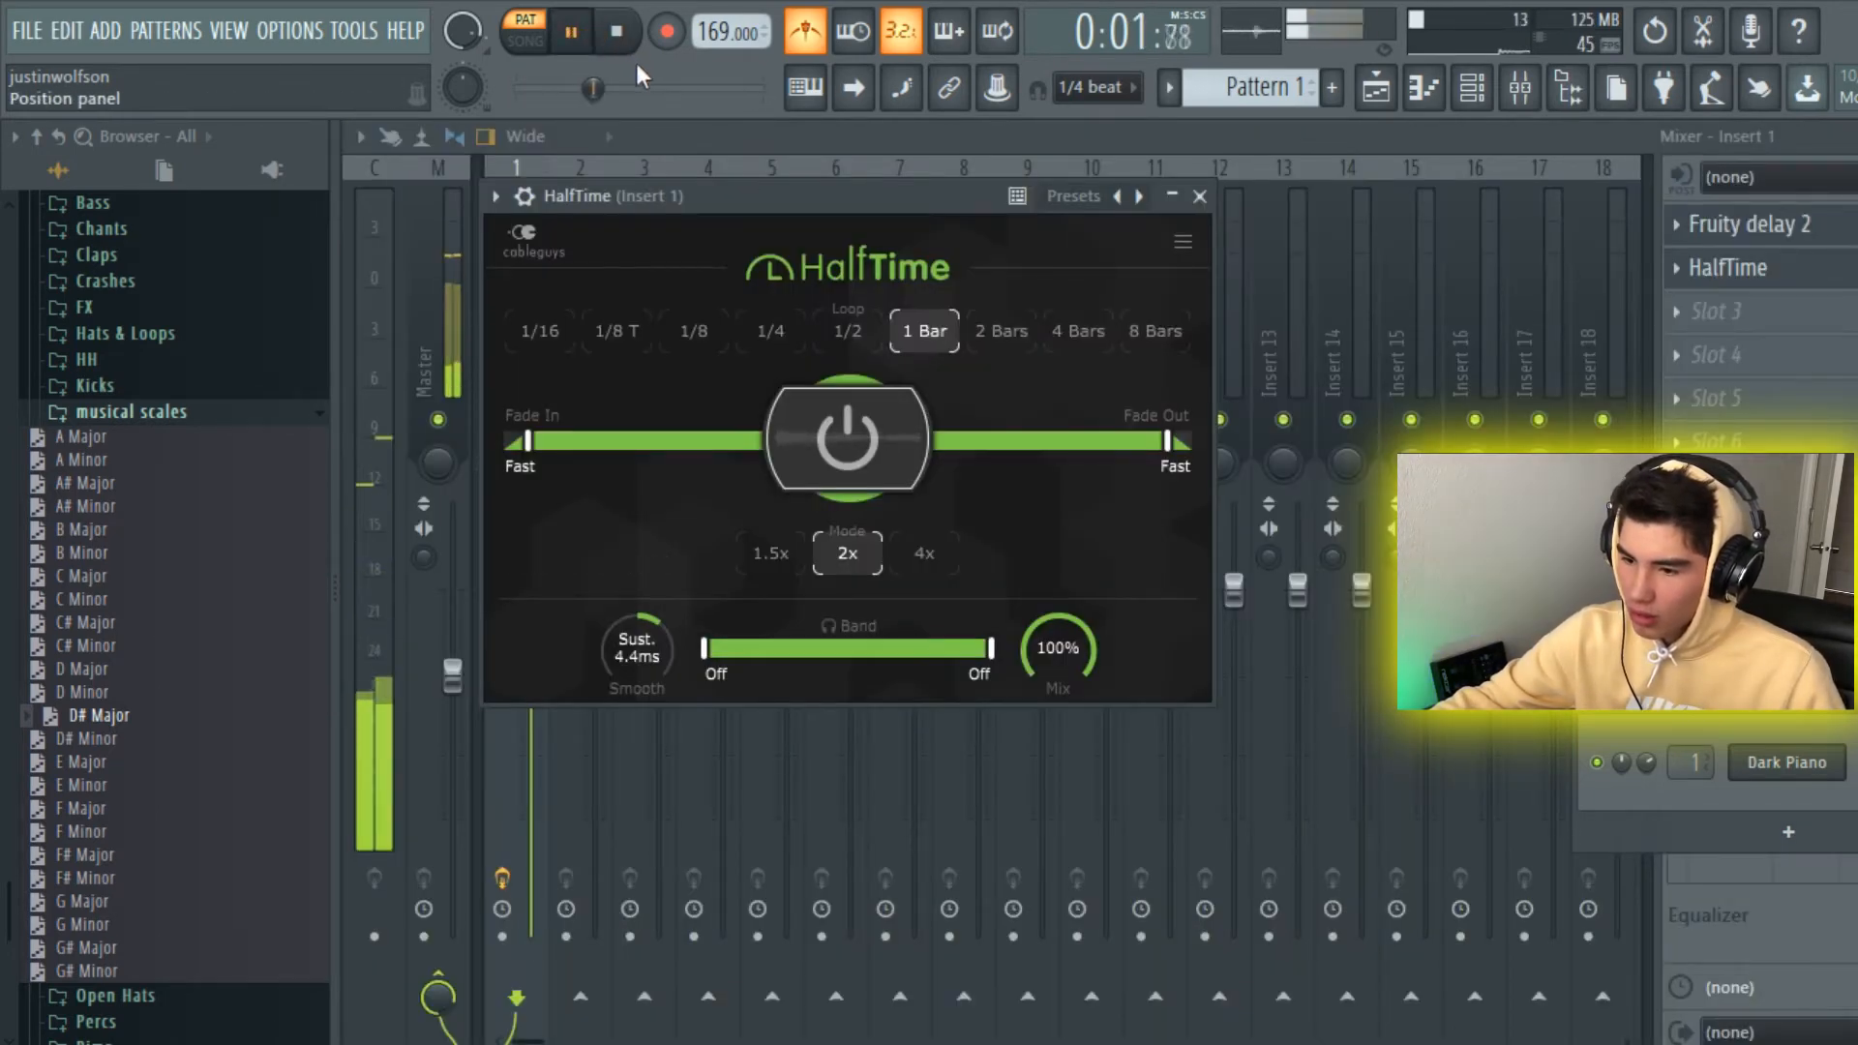
pyautogui.click(586, 48)
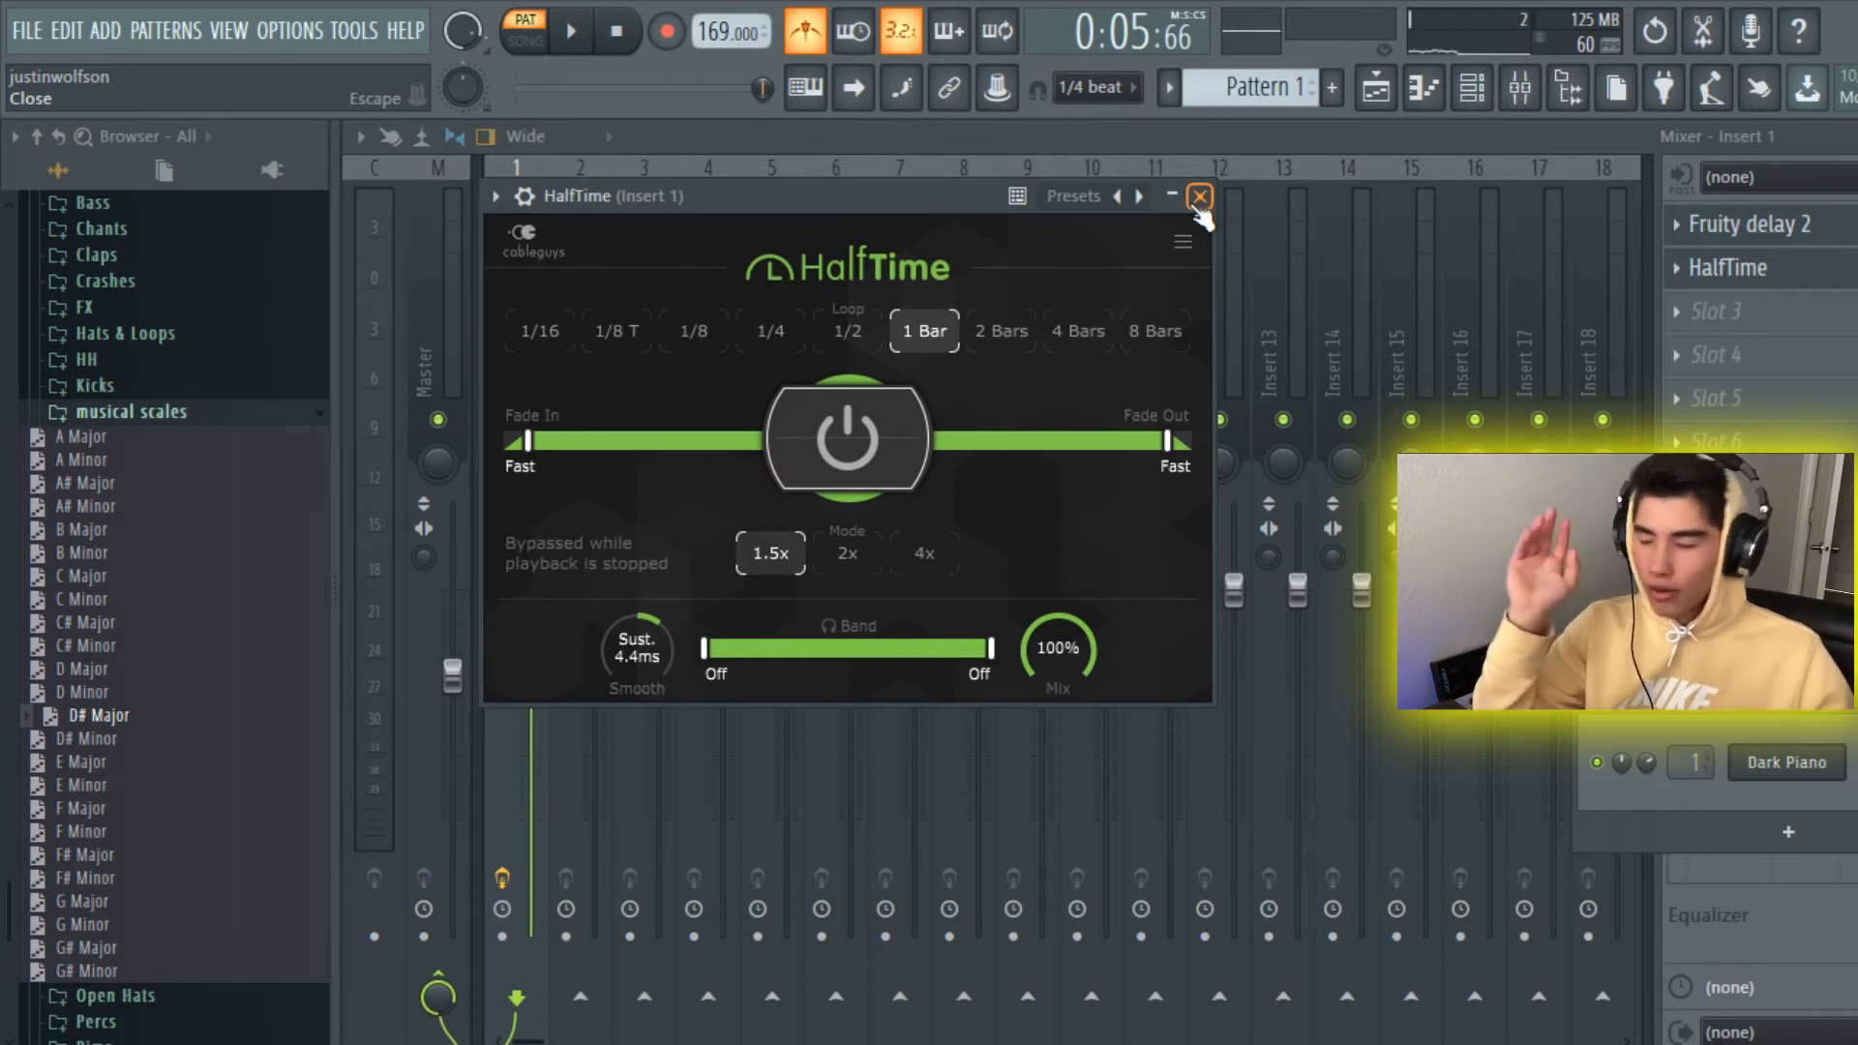
pyautogui.click(1201, 197)
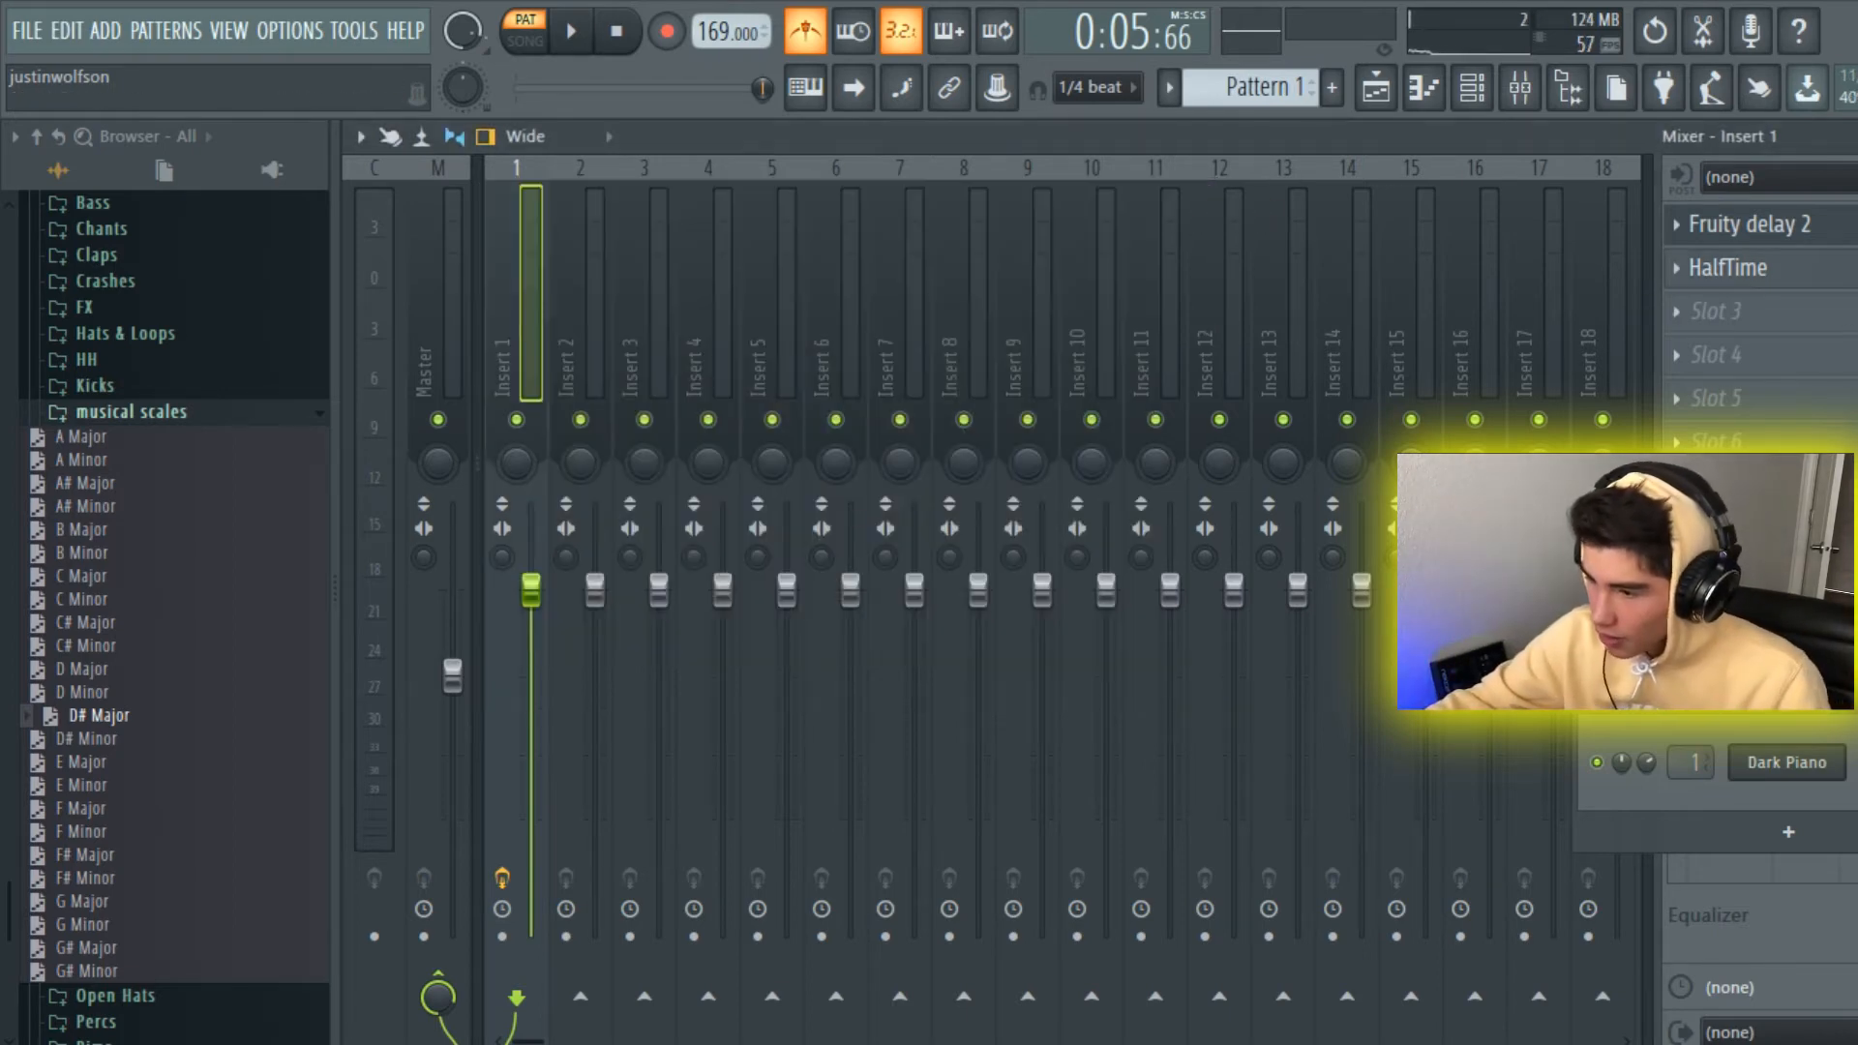
# Step: Load Effectrix in slot 3 of Insert 1
pyautogui.click(1790, 329)
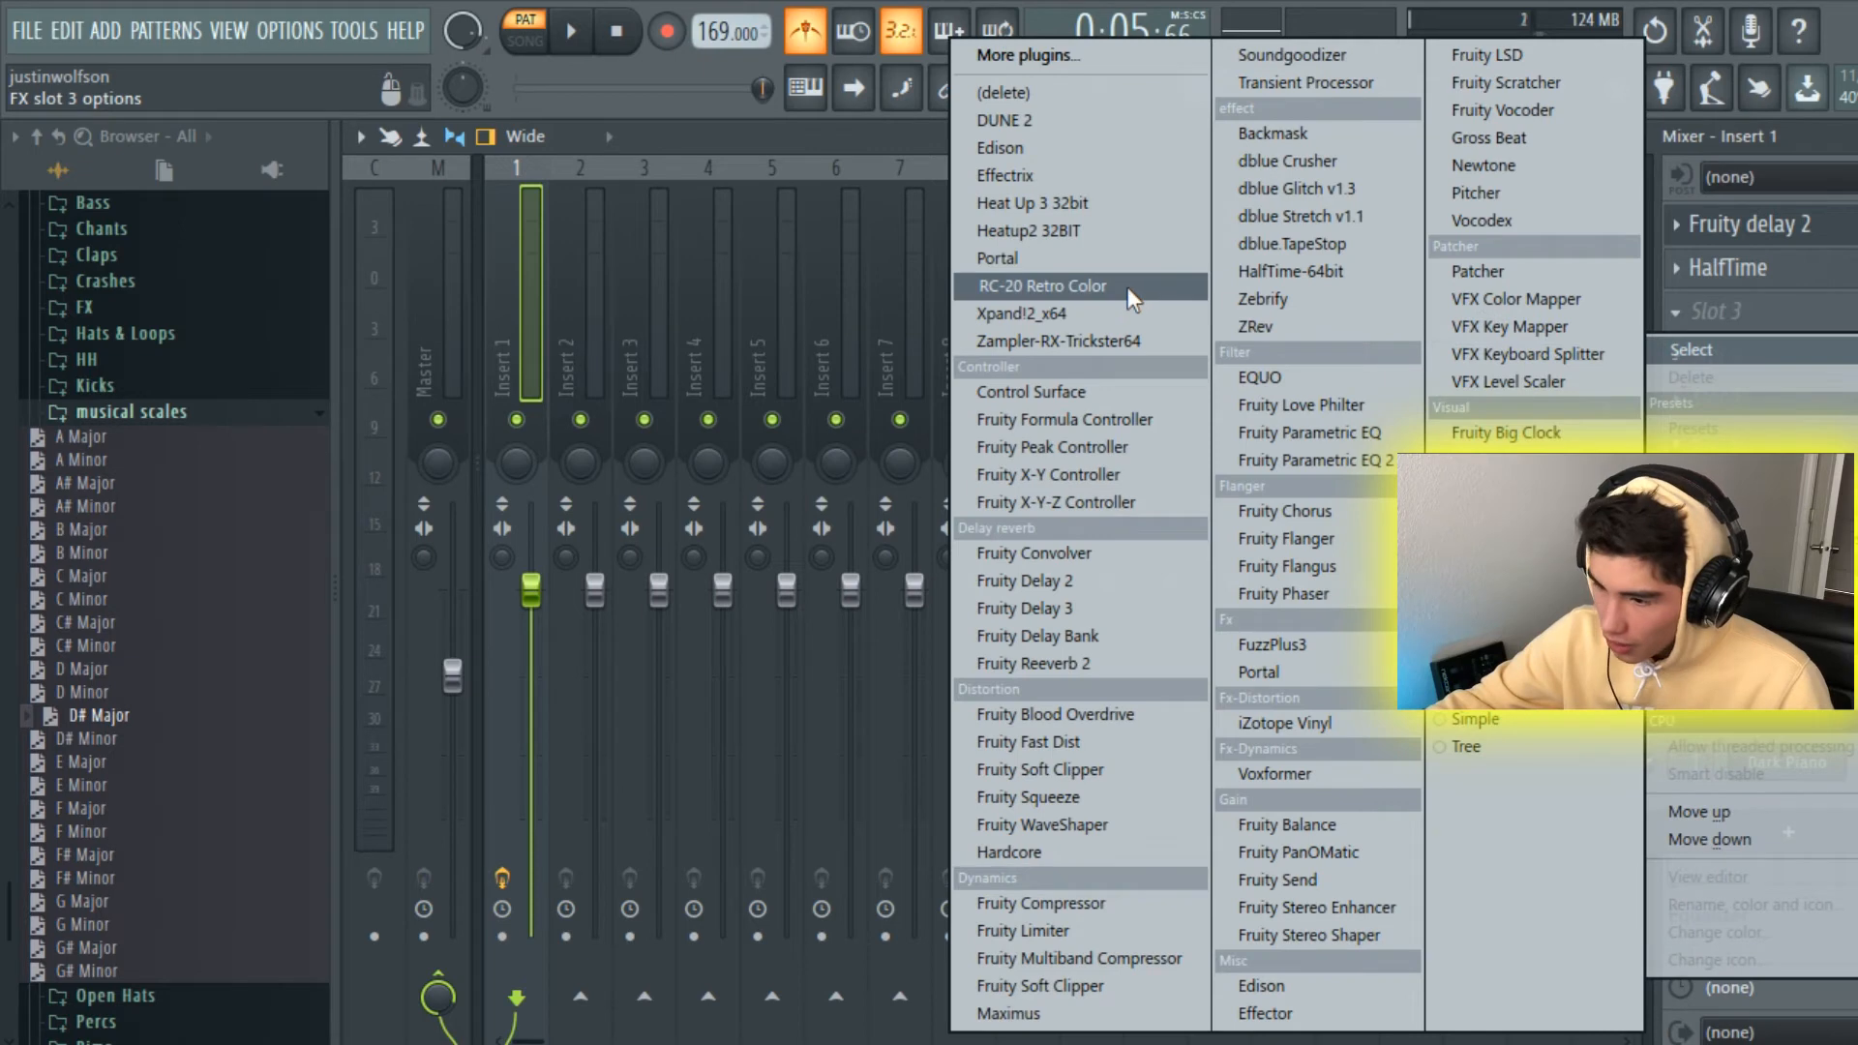
pyautogui.click(1064, 175)
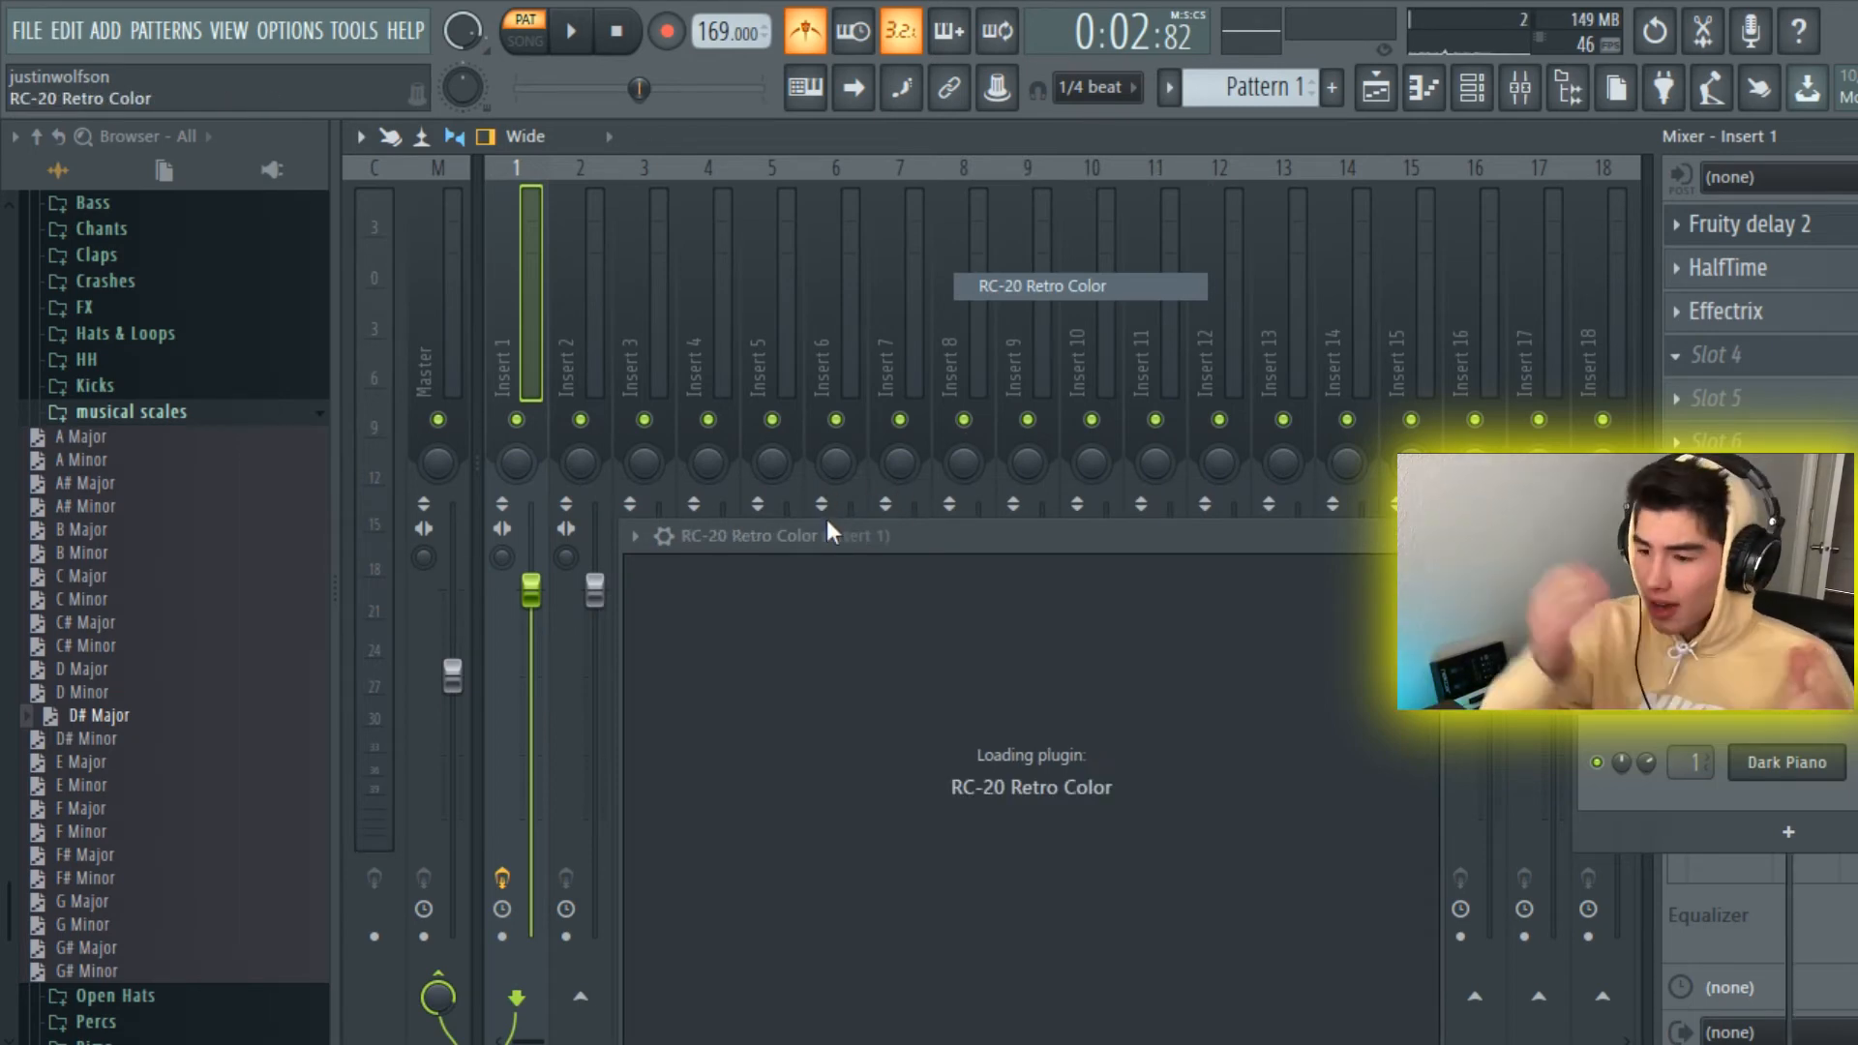
# Step: Move the RC-20 Retro Color window up and, during playback, enable Space at 60% and set Noise to 13% on the Vinyl 1 preset
pyautogui.moveTo(1009, 532); pyautogui.dragTo(779, 106)
pyautogui.click(576, 31)
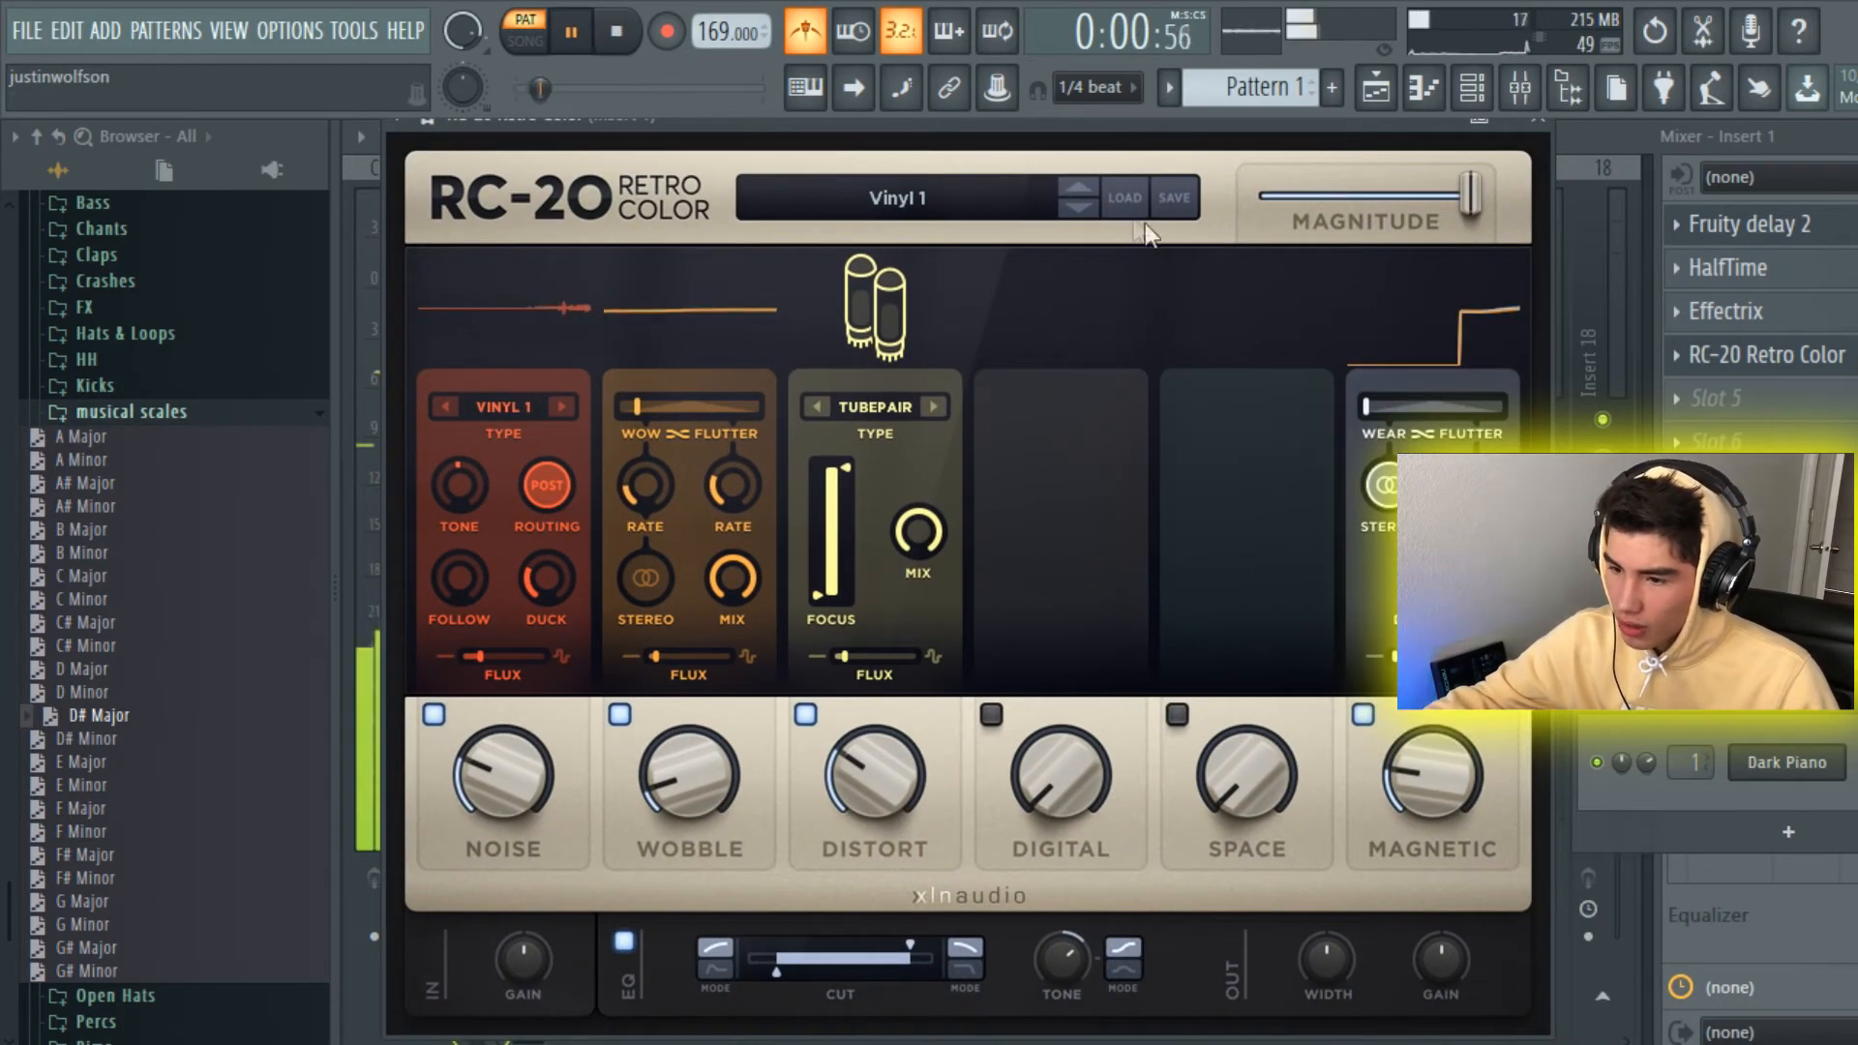
pyautogui.click(1177, 714)
pyautogui.moveTo(1214, 735); pyautogui.dragTo(1148, 449)
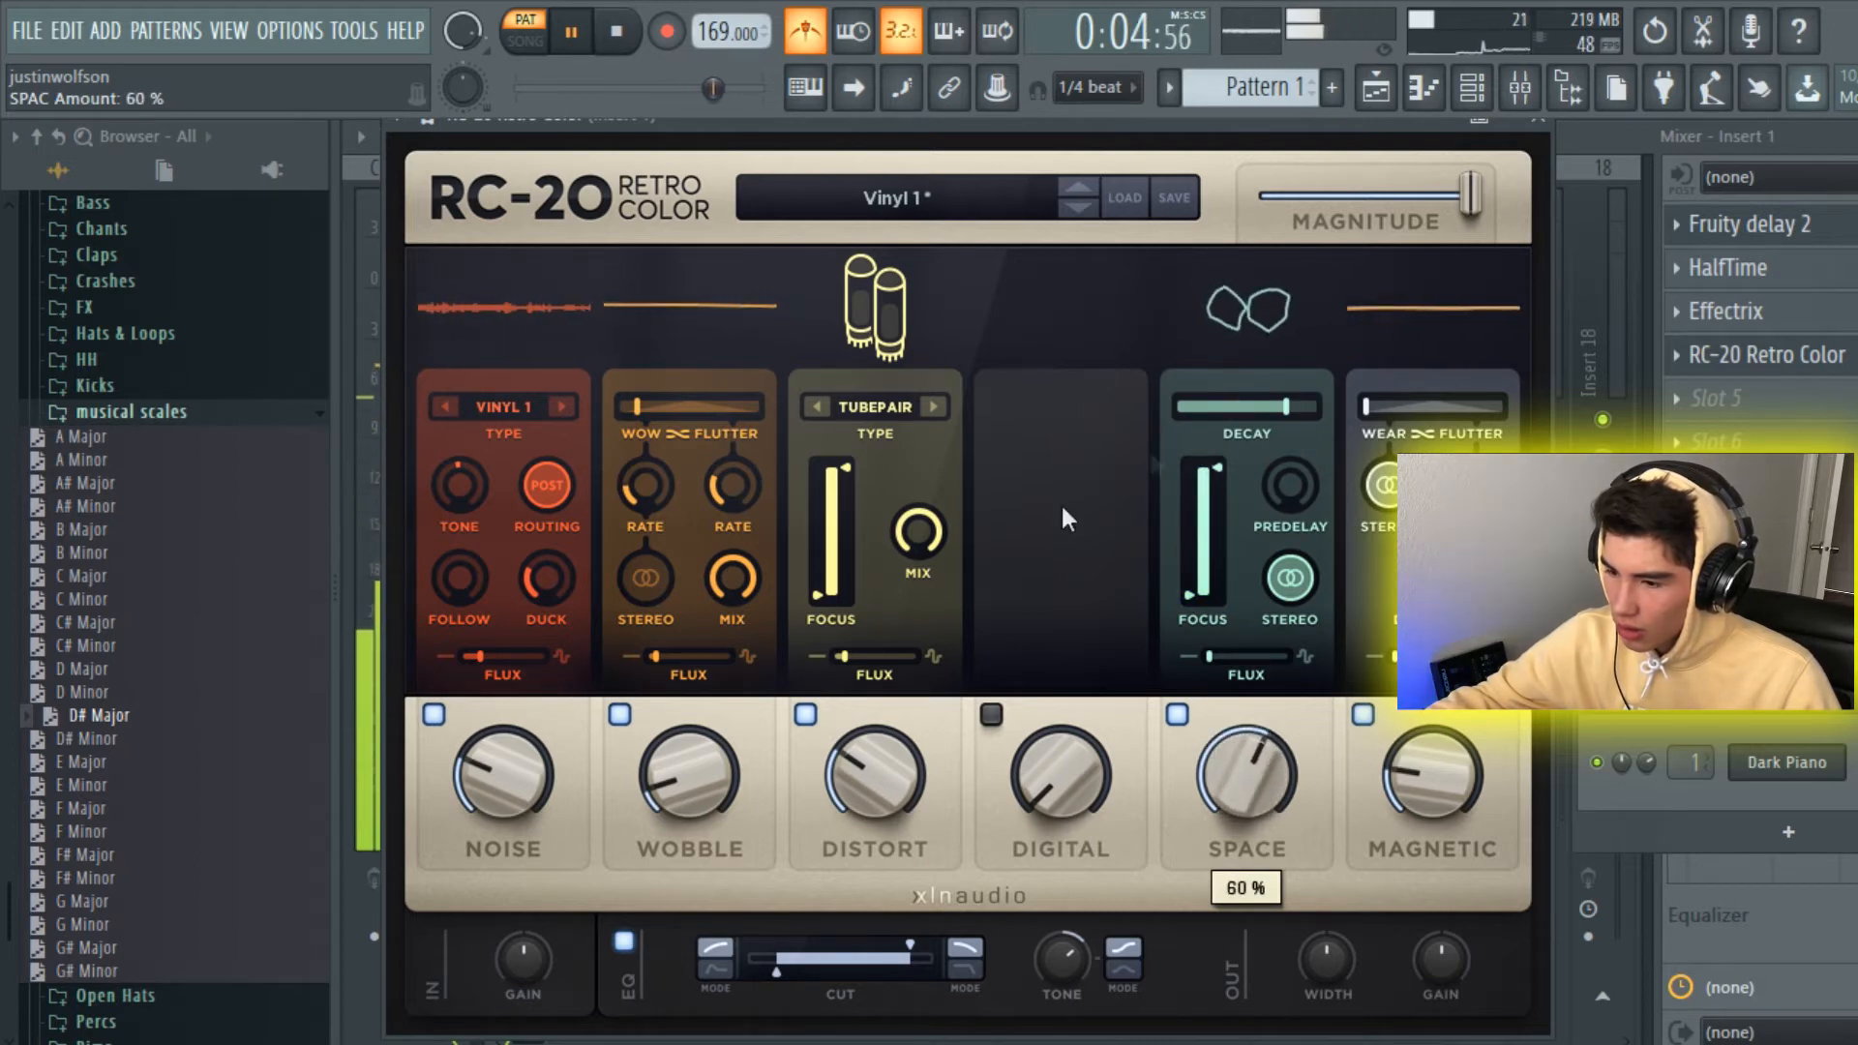
pyautogui.moveTo(462, 779); pyautogui.dragTo(497, 846)
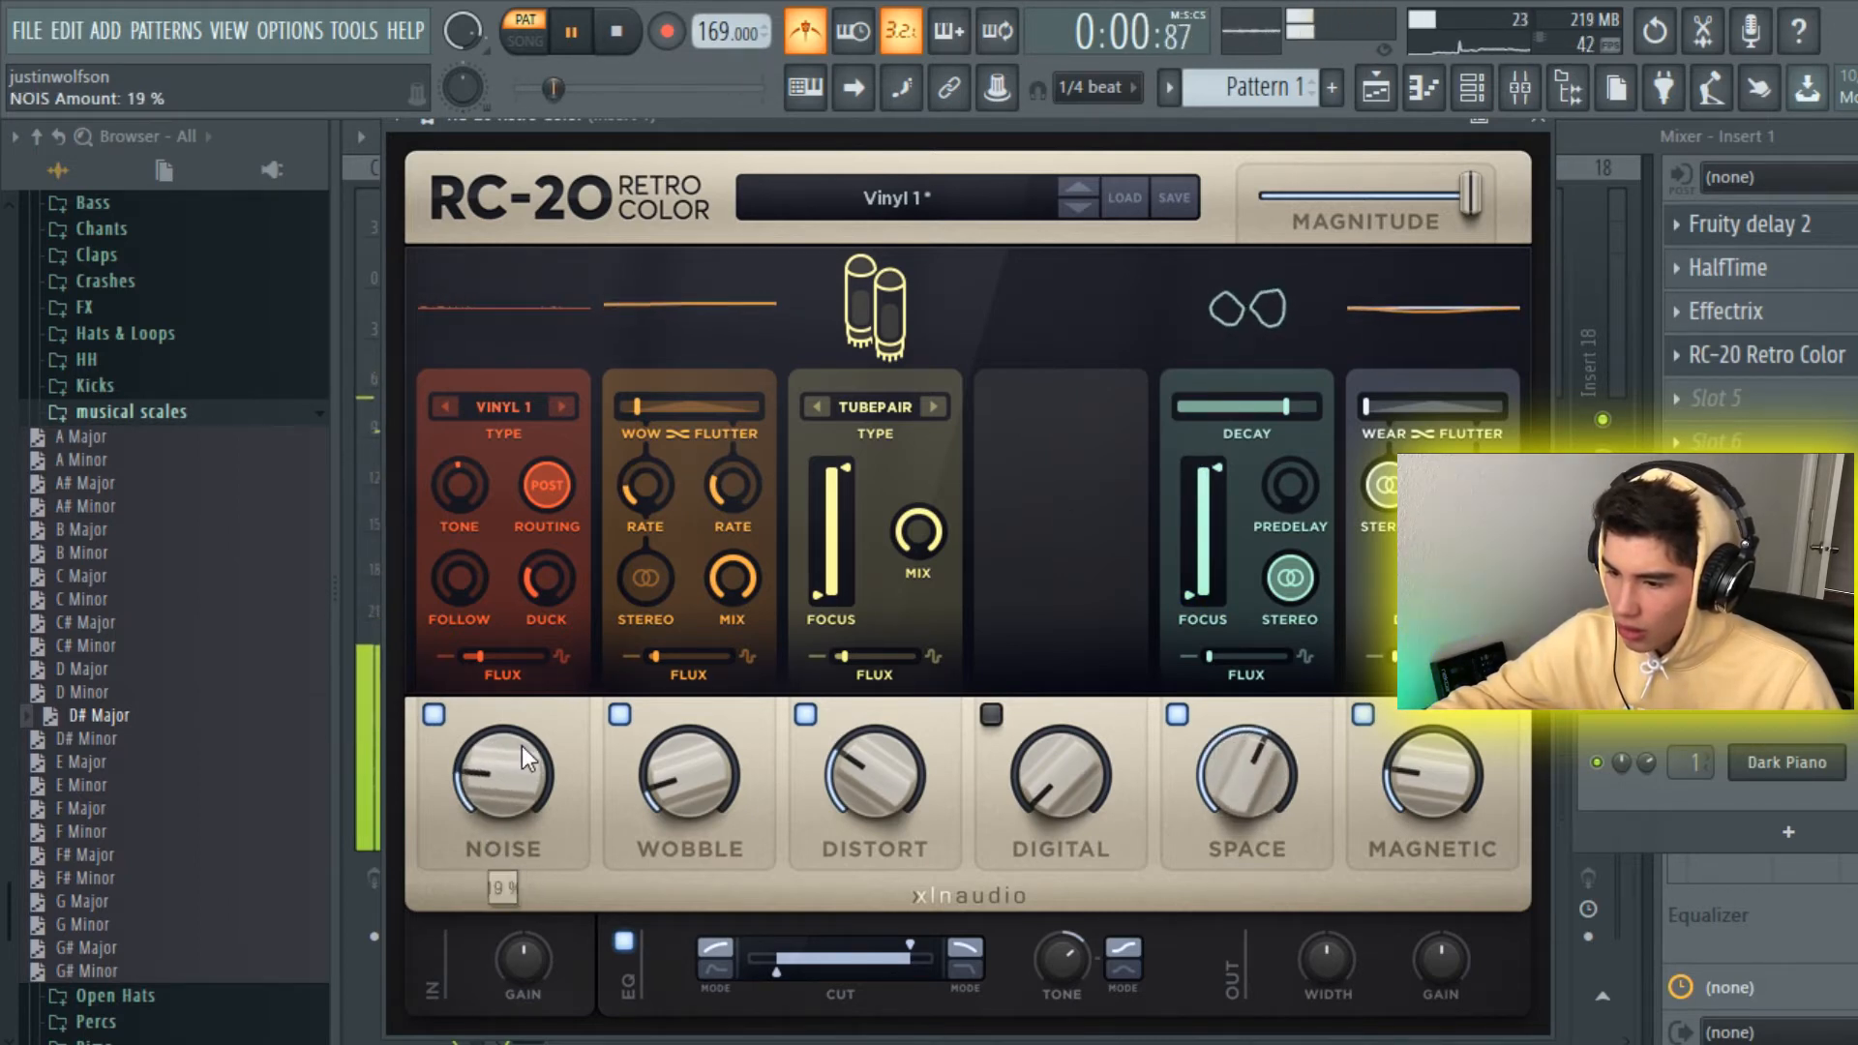
pyautogui.moveTo(559, 726); pyautogui.dragTo(538, 768)
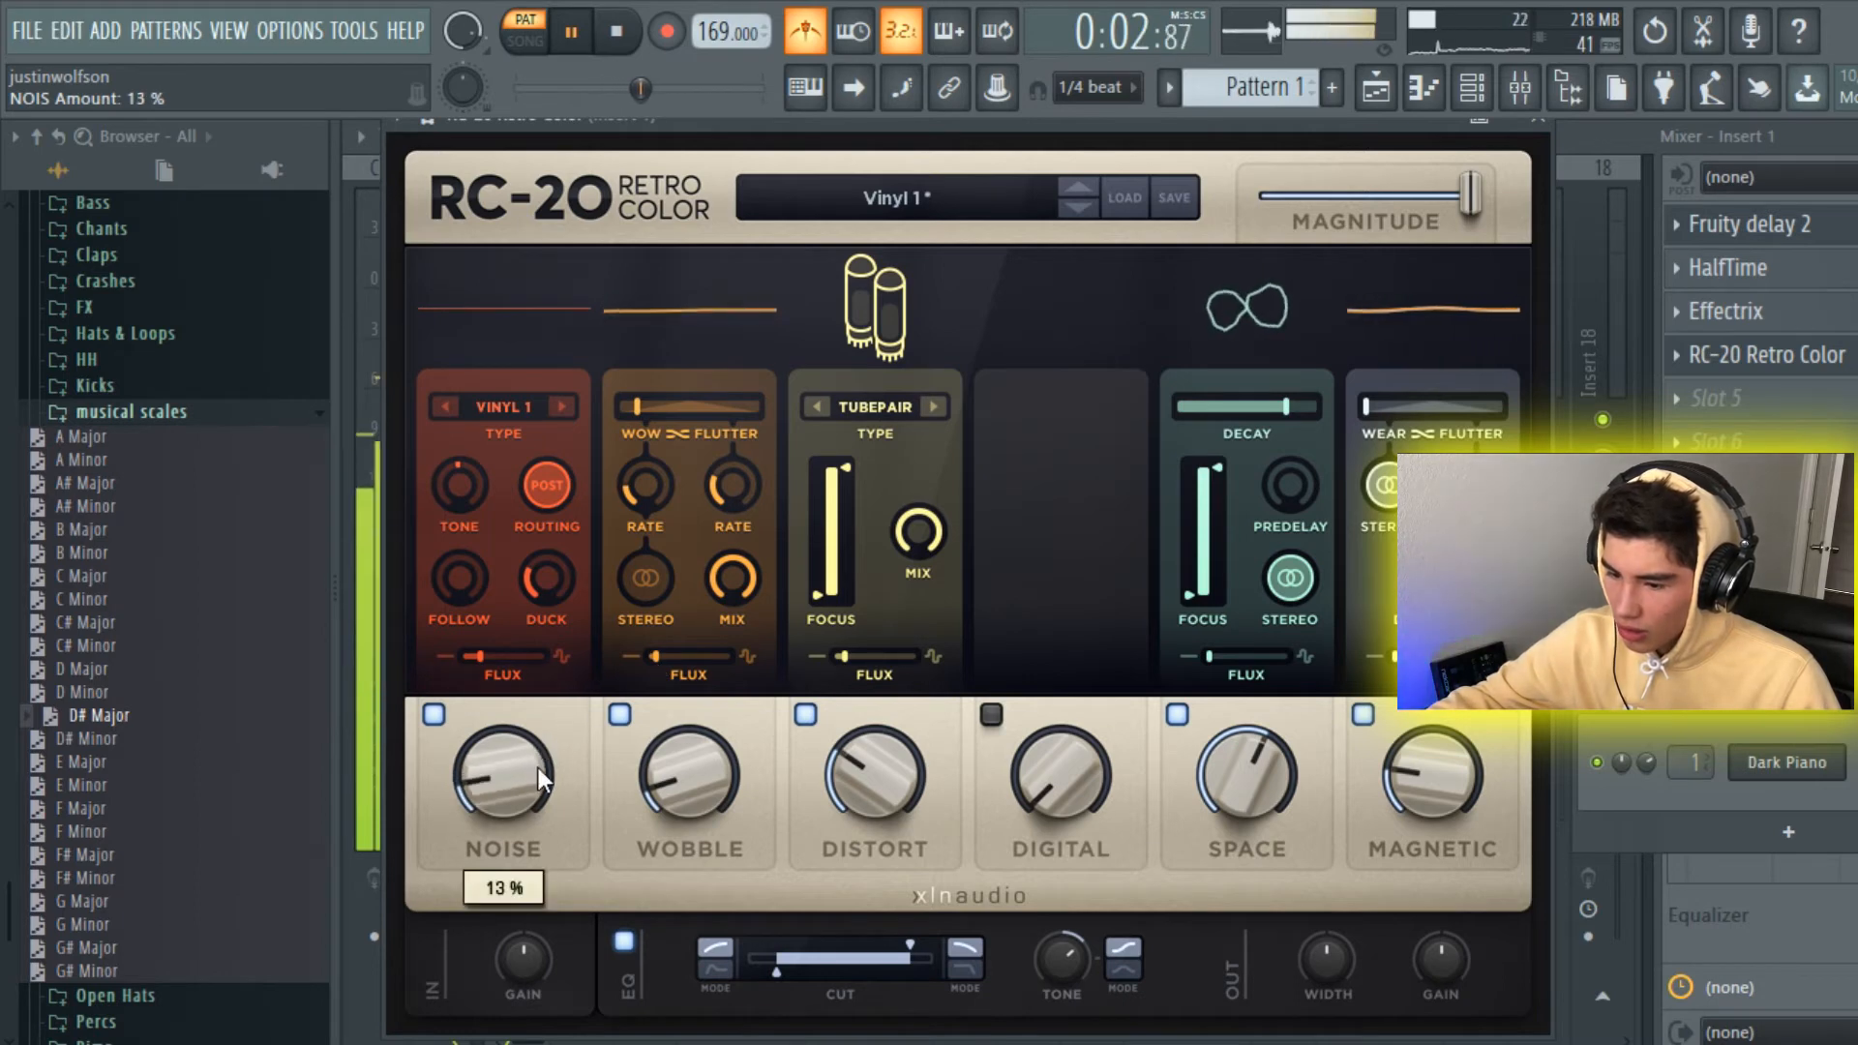
# Step: Switch RC-20 Retro Color to the VHS preset, set Wobble to 4%, enable Space at 41% and close the plugin window
pyautogui.click(1076, 190)
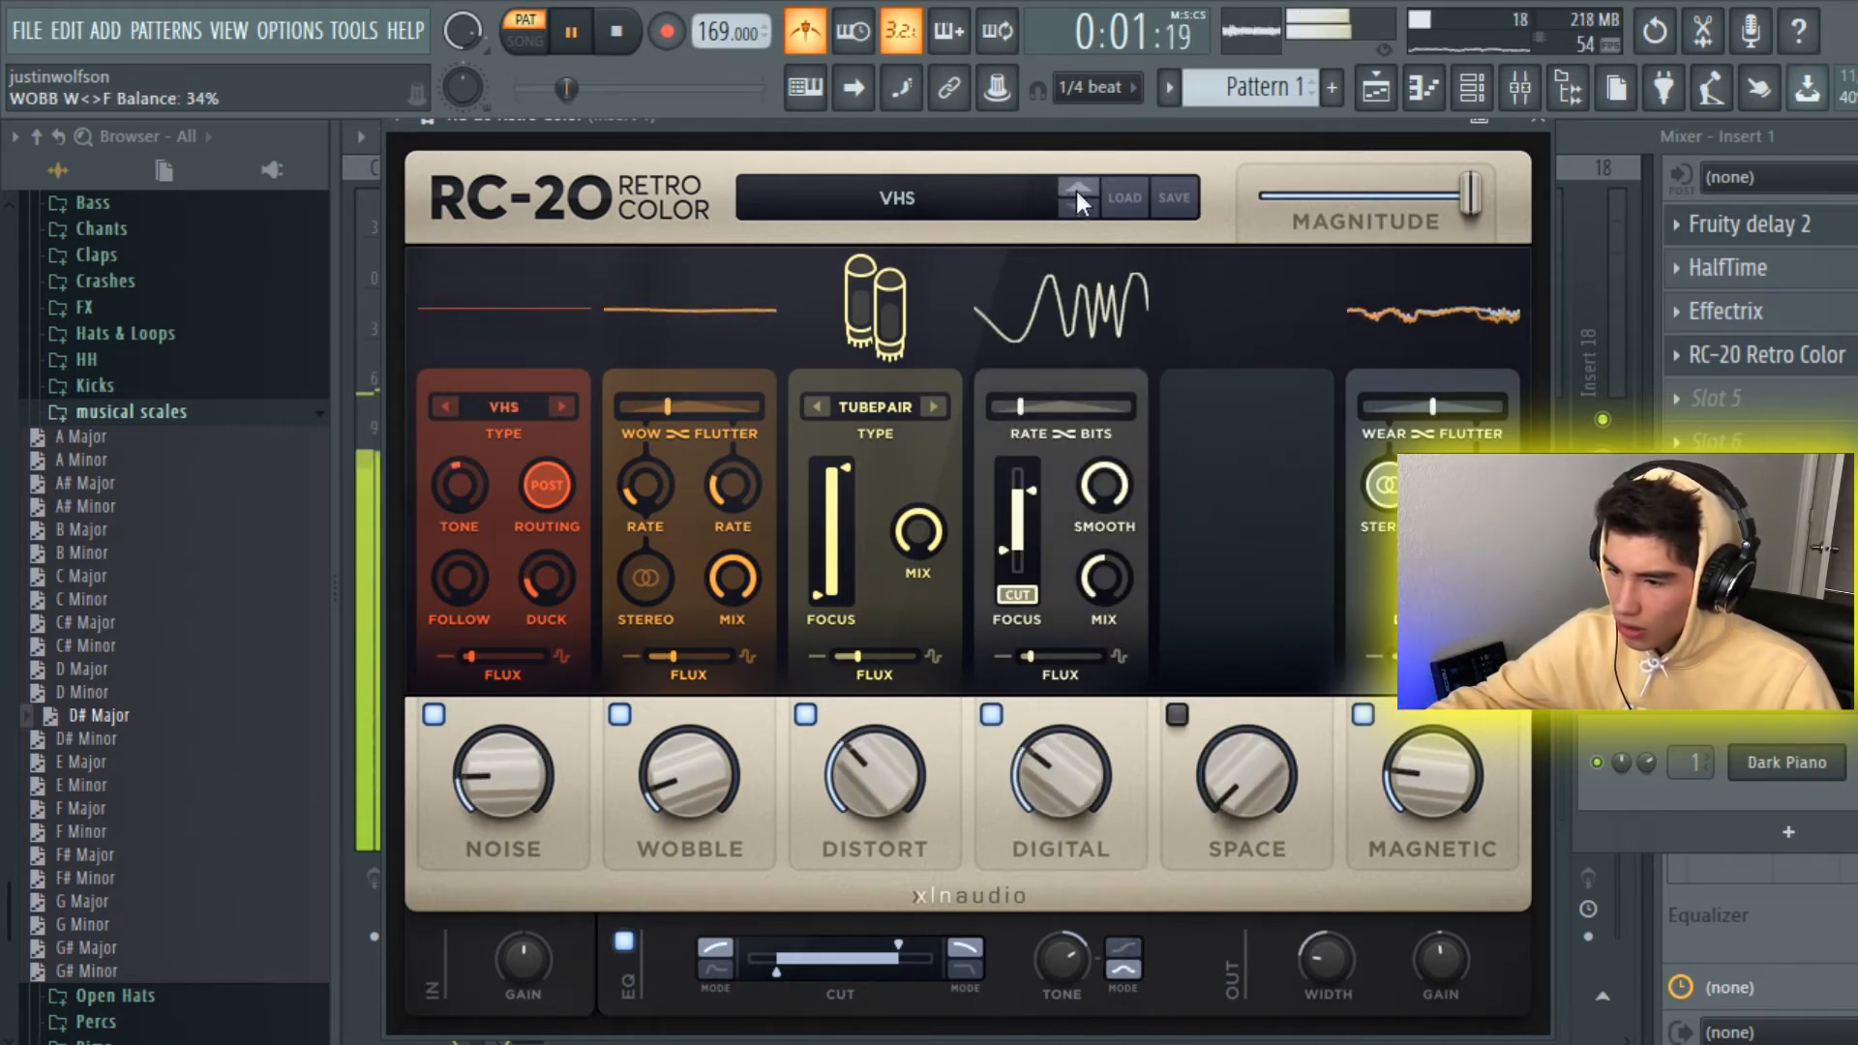
pyautogui.moveTo(740, 757); pyautogui.dragTo(727, 818)
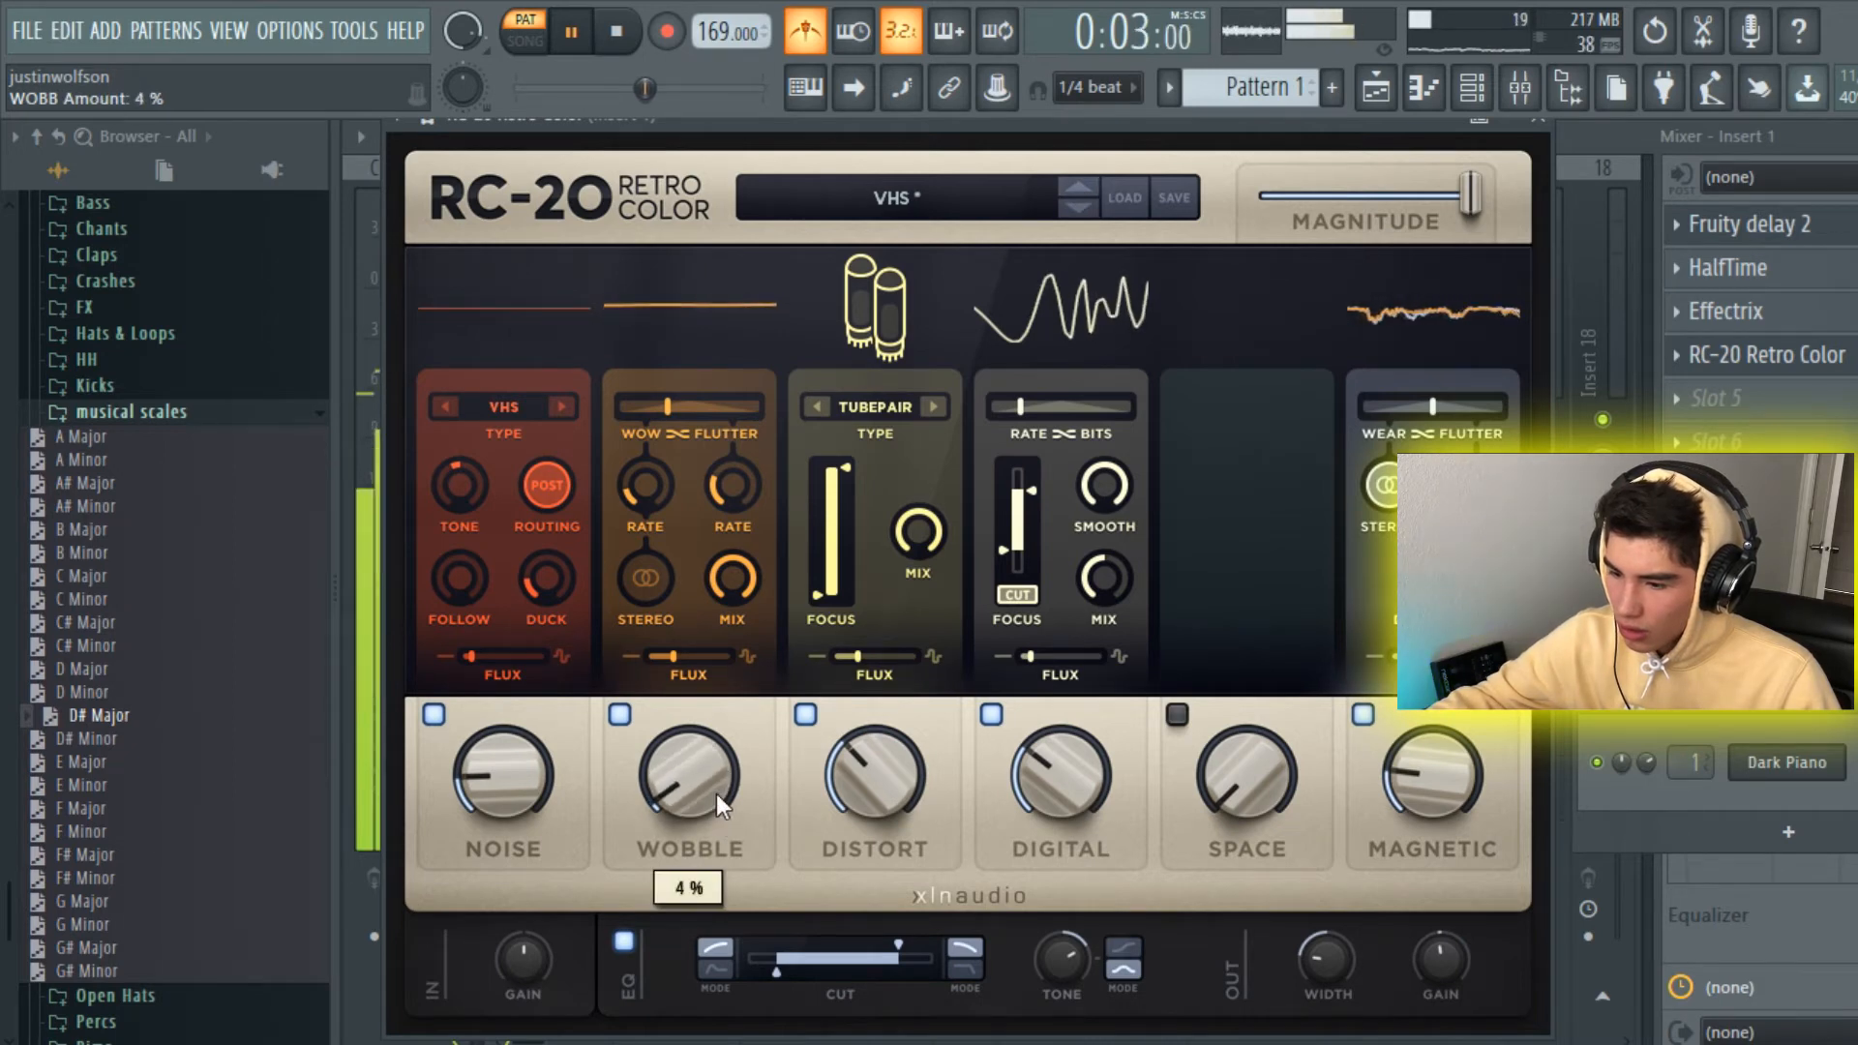
pyautogui.click(1176, 714)
pyautogui.moveTo(1244, 768); pyautogui.dragTo(1232, 503)
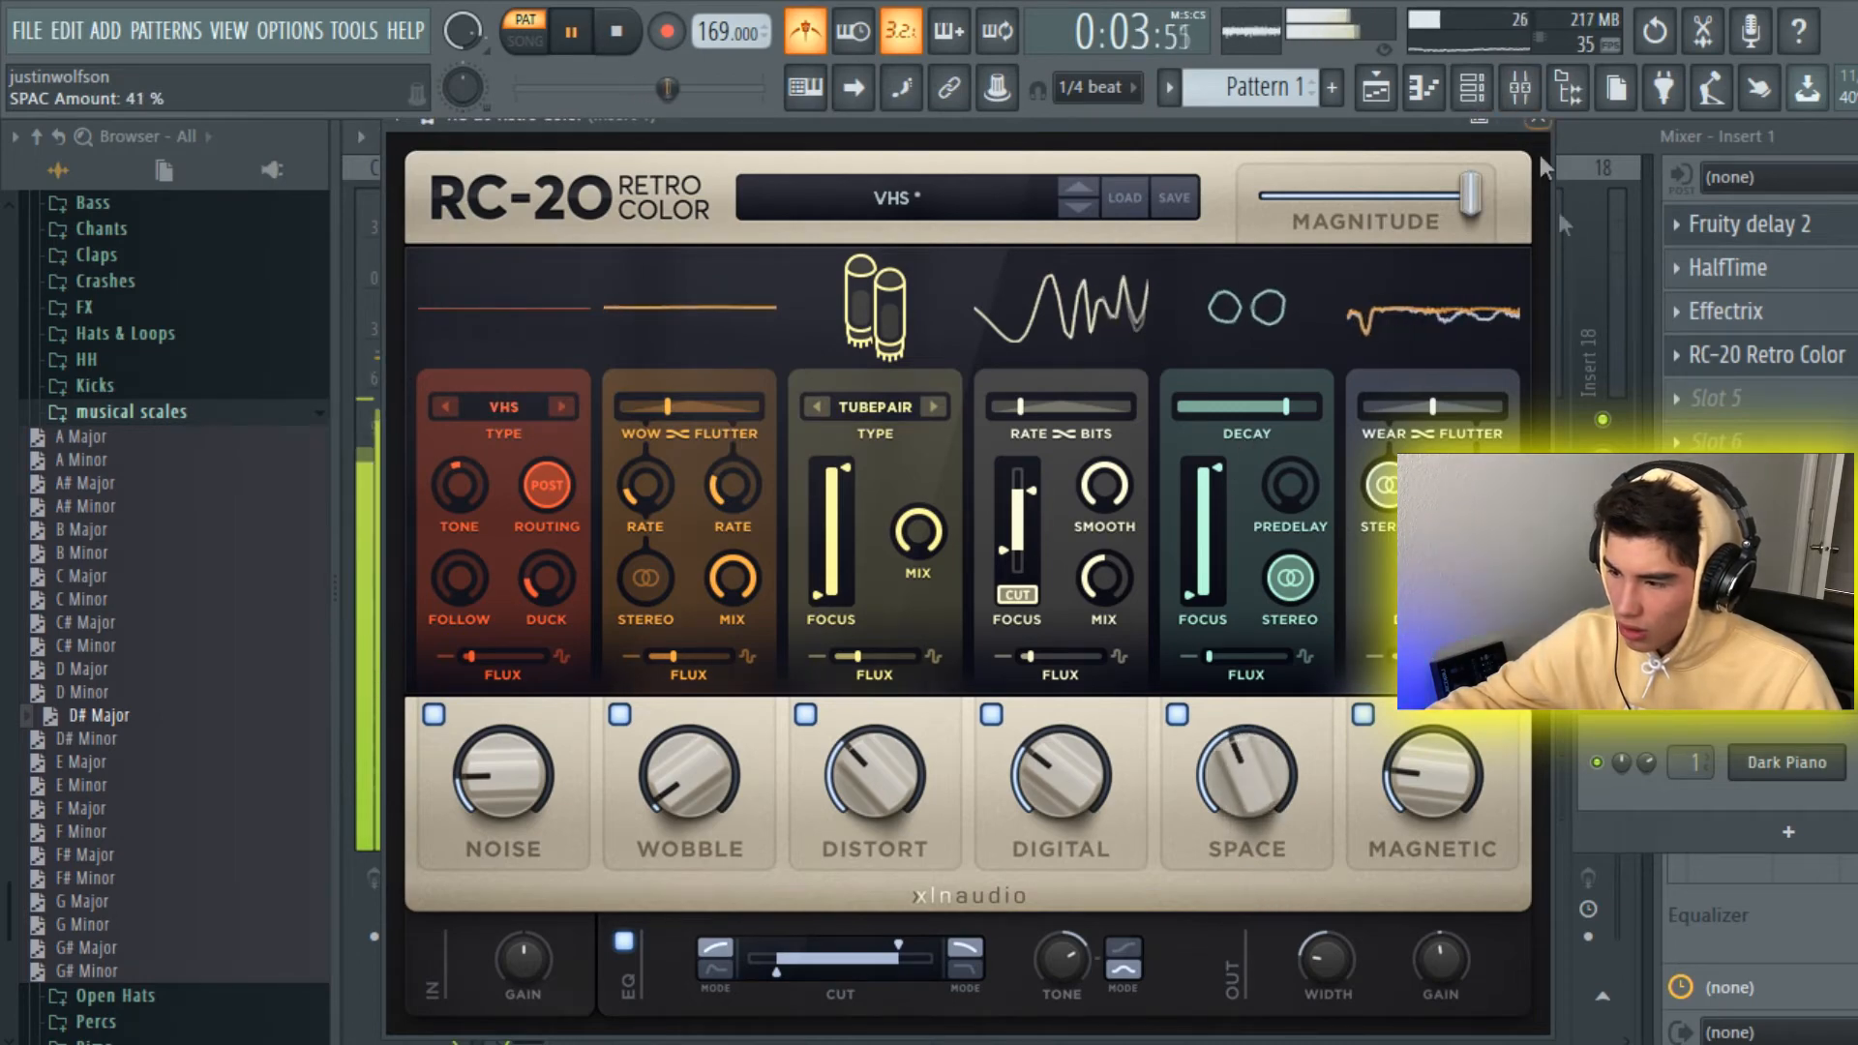
pyautogui.click(1749, 355)
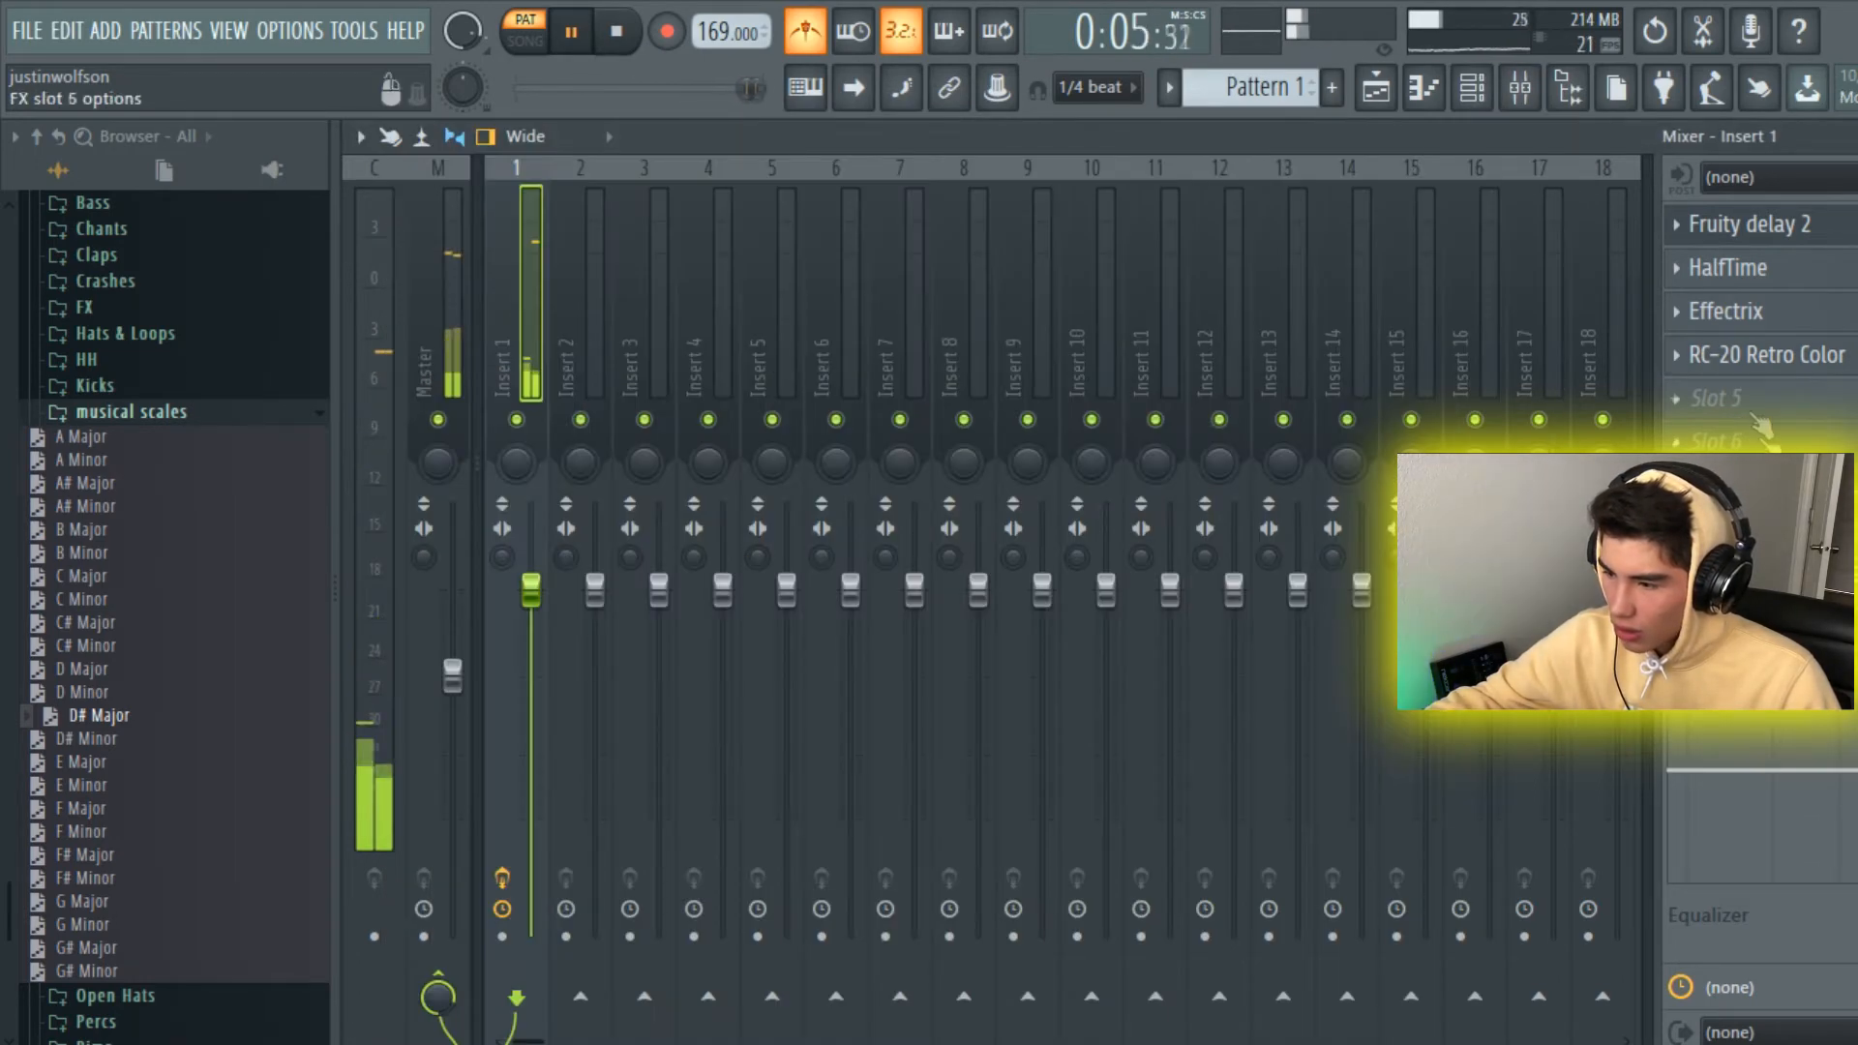
pyautogui.click(1749, 404)
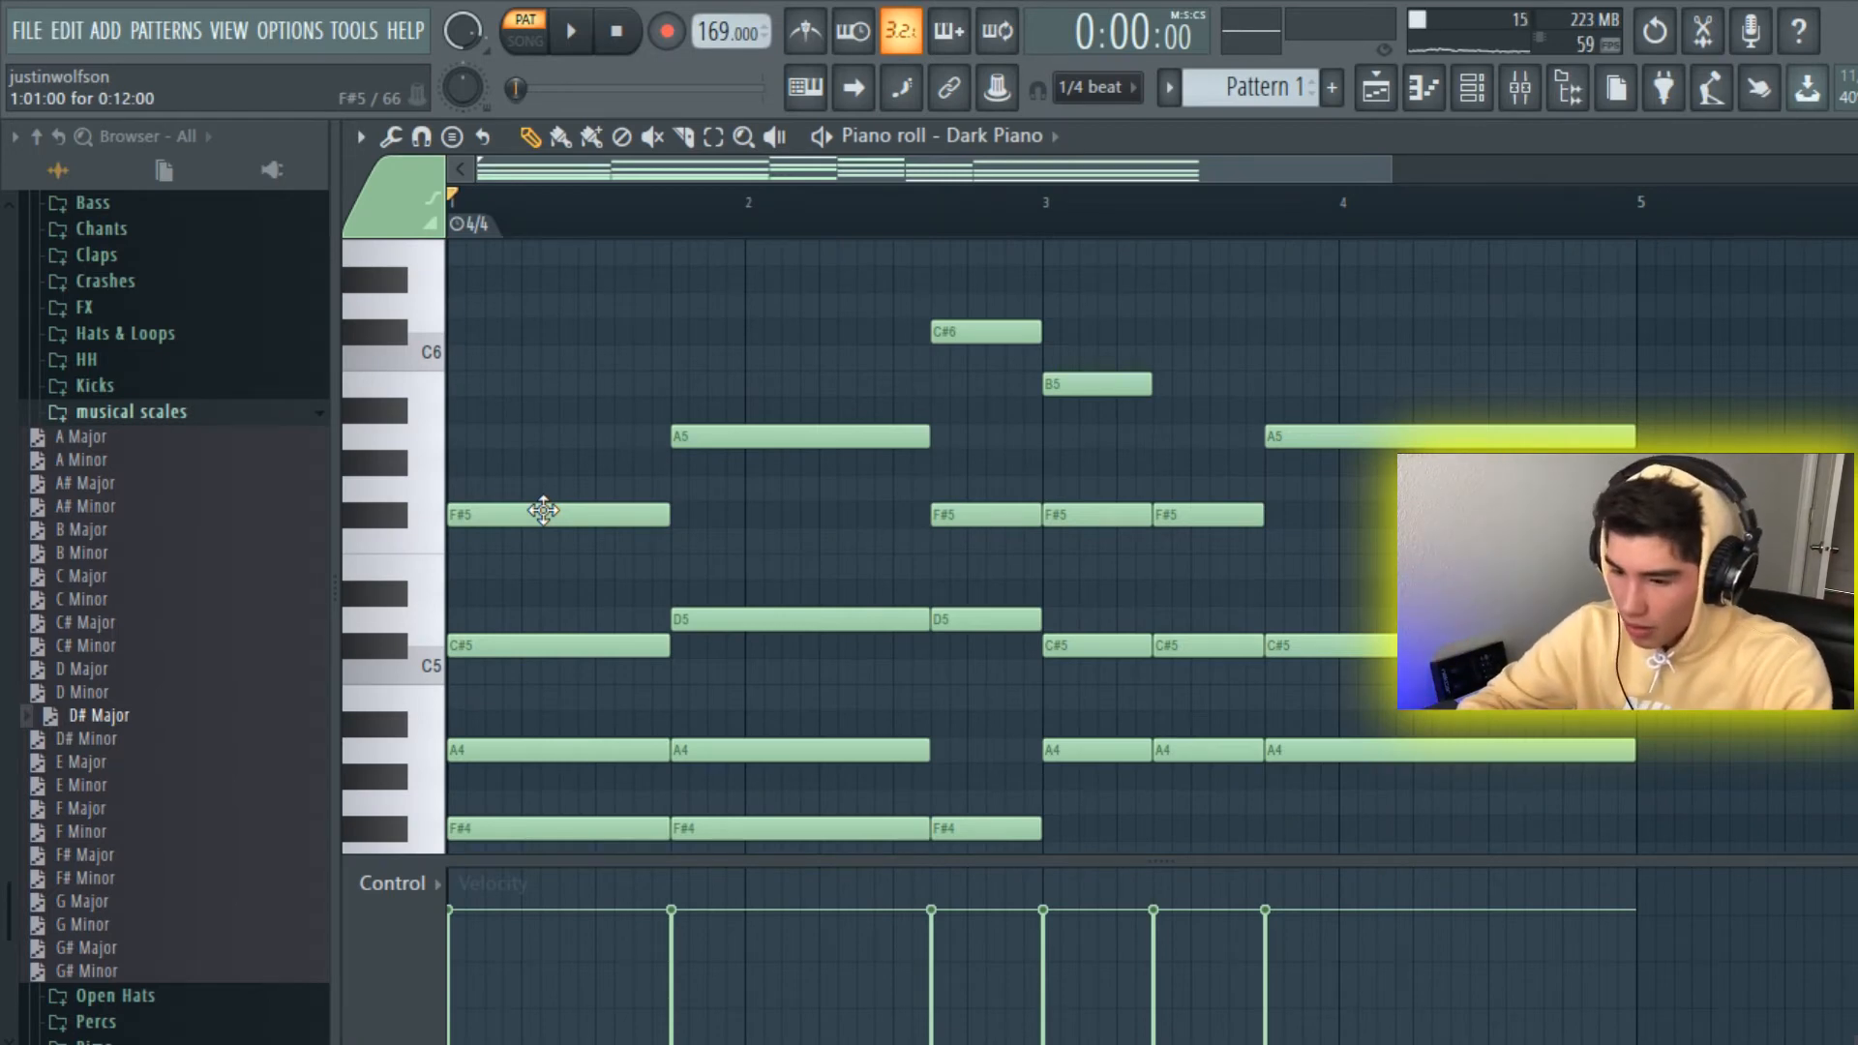
# Step: Transpose the whole Dark Piano progression by semitones during playback until the first chord sits on G#4, B4, D#5 and G#5
pyautogui.click(576, 33)
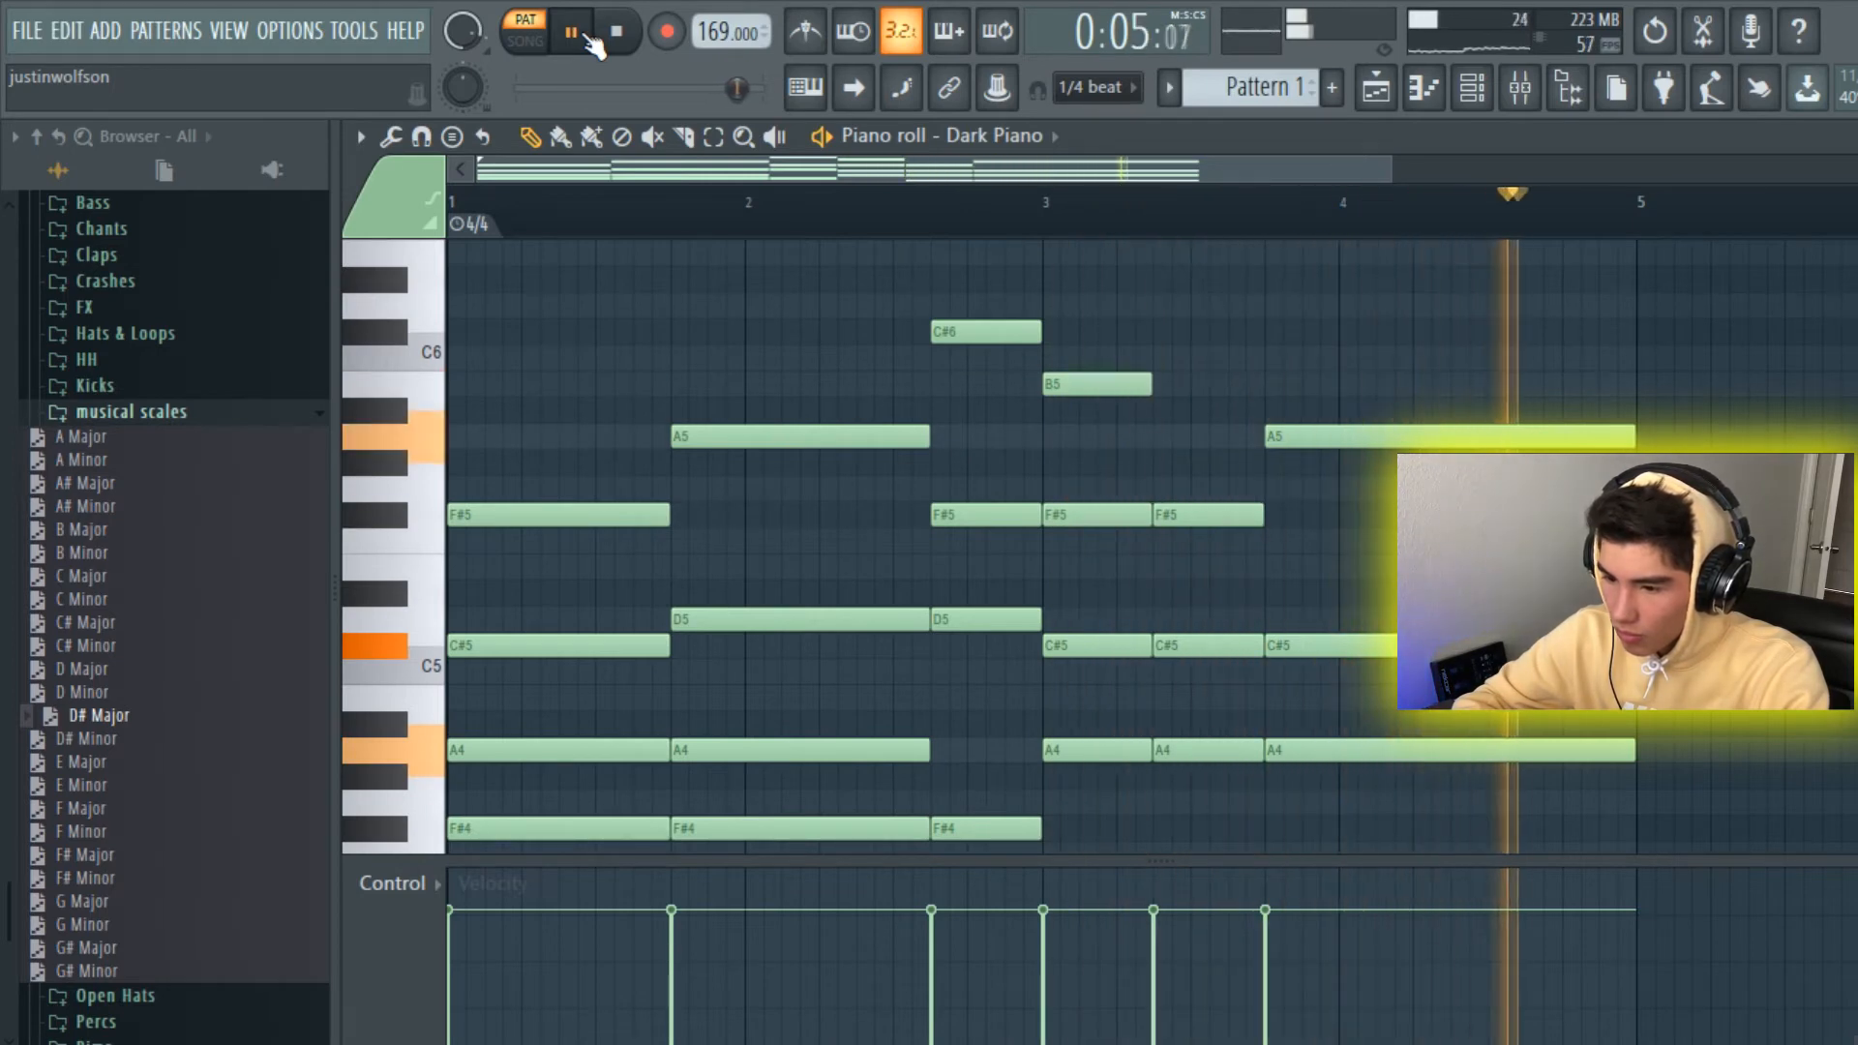
pyautogui.hotkey('shift', 'Up')
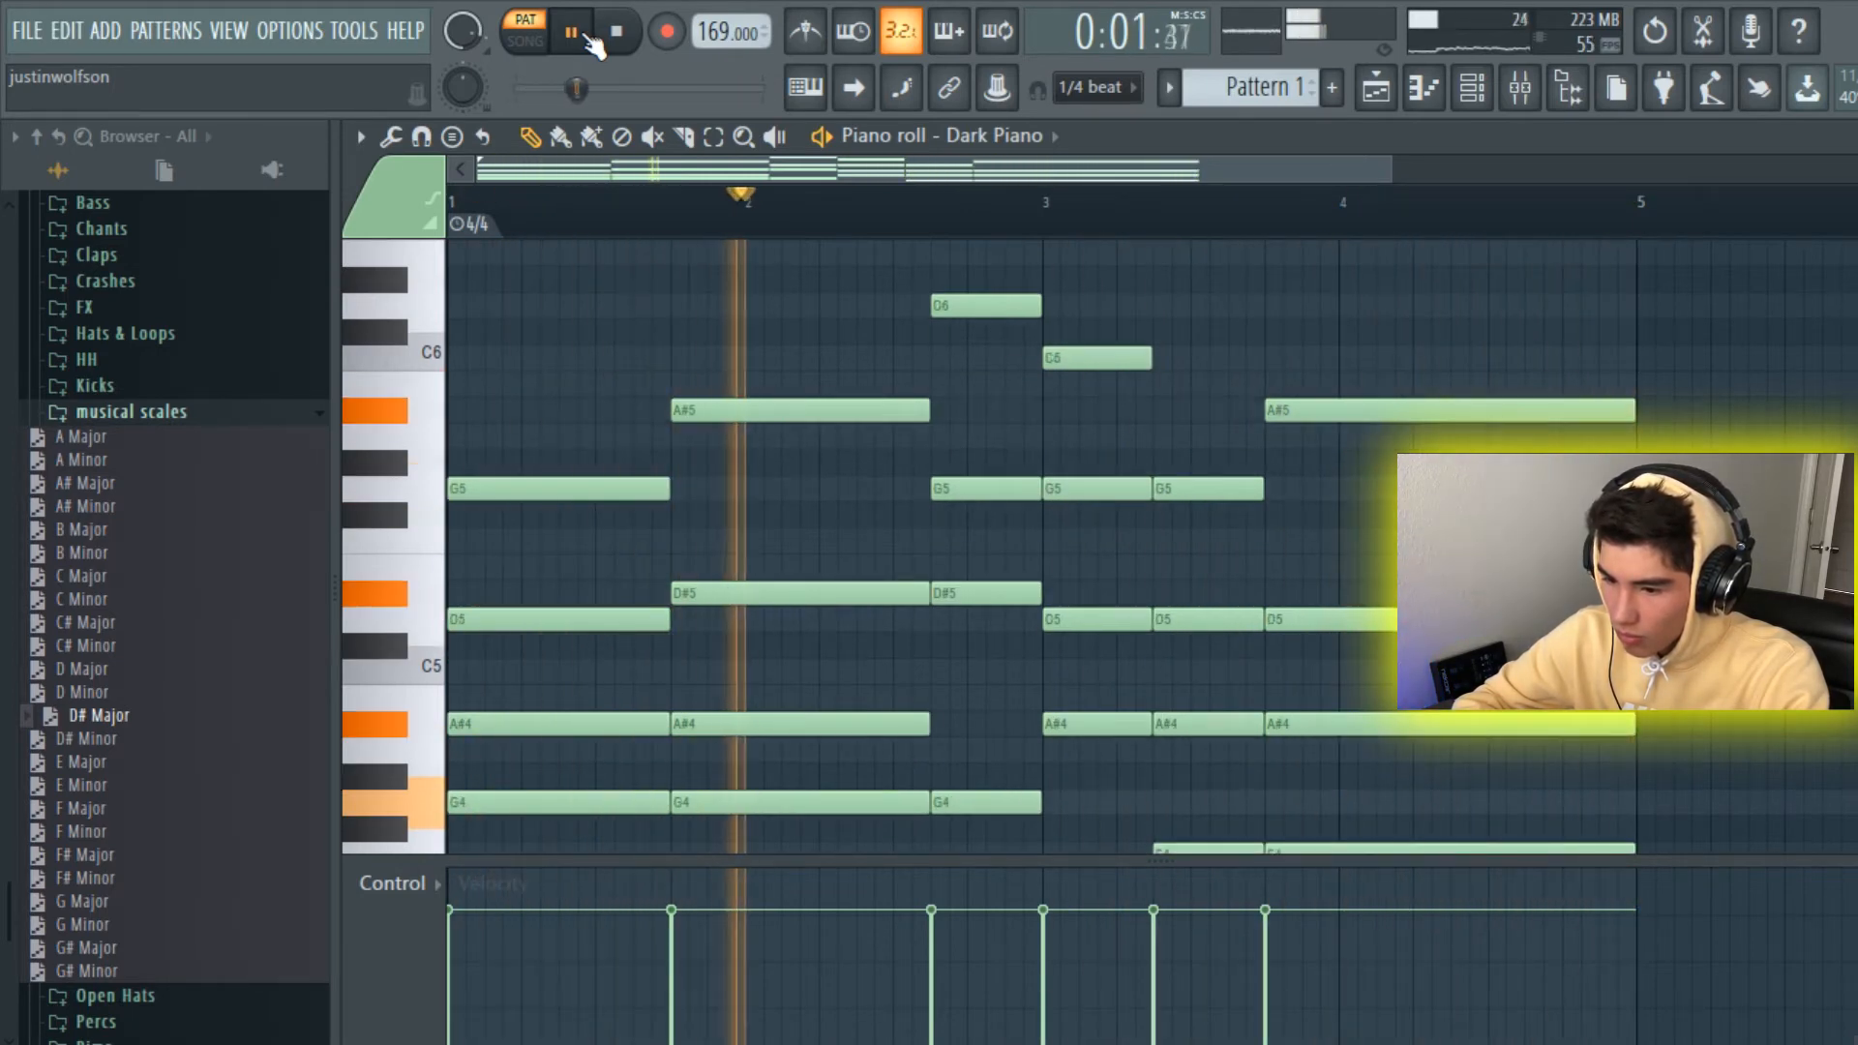
pyautogui.hotkey('shift', 'Down')
pyautogui.hotkey('shift', 'Down')
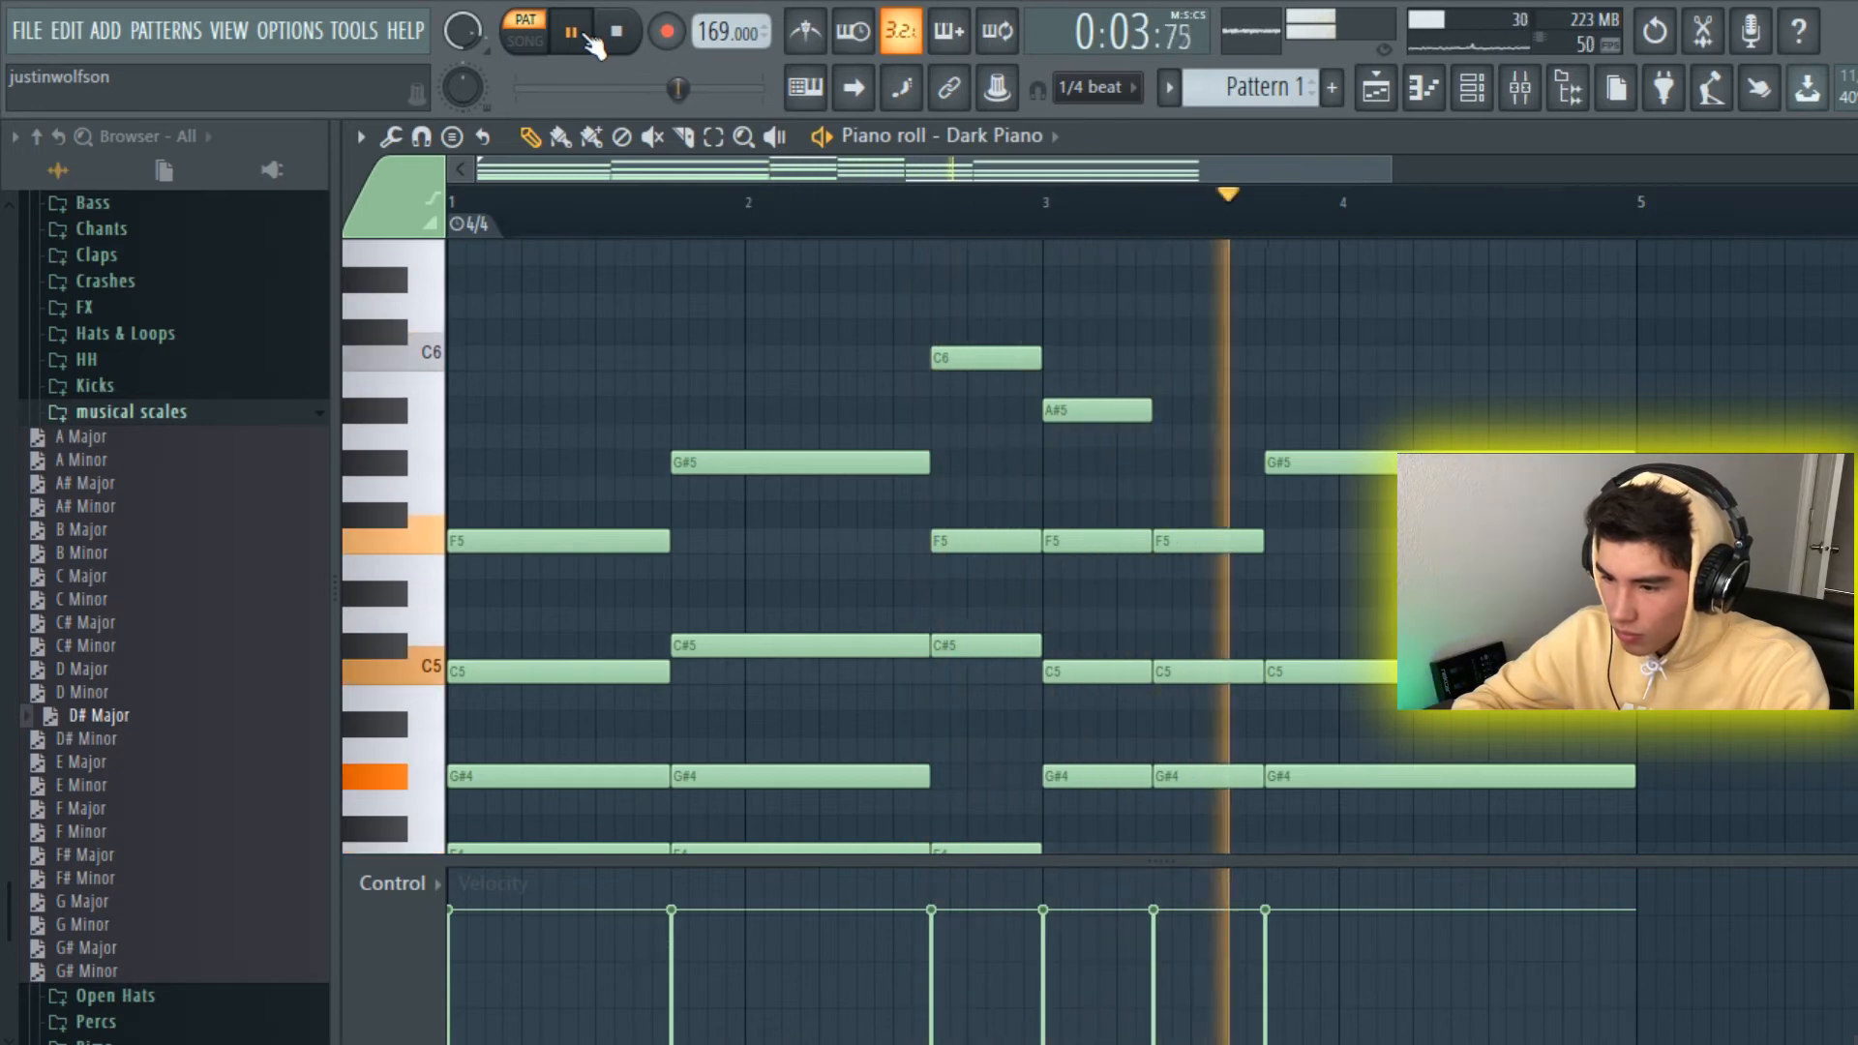
pyautogui.press('Up')
pyautogui.press('Up')
pyautogui.press('Up')
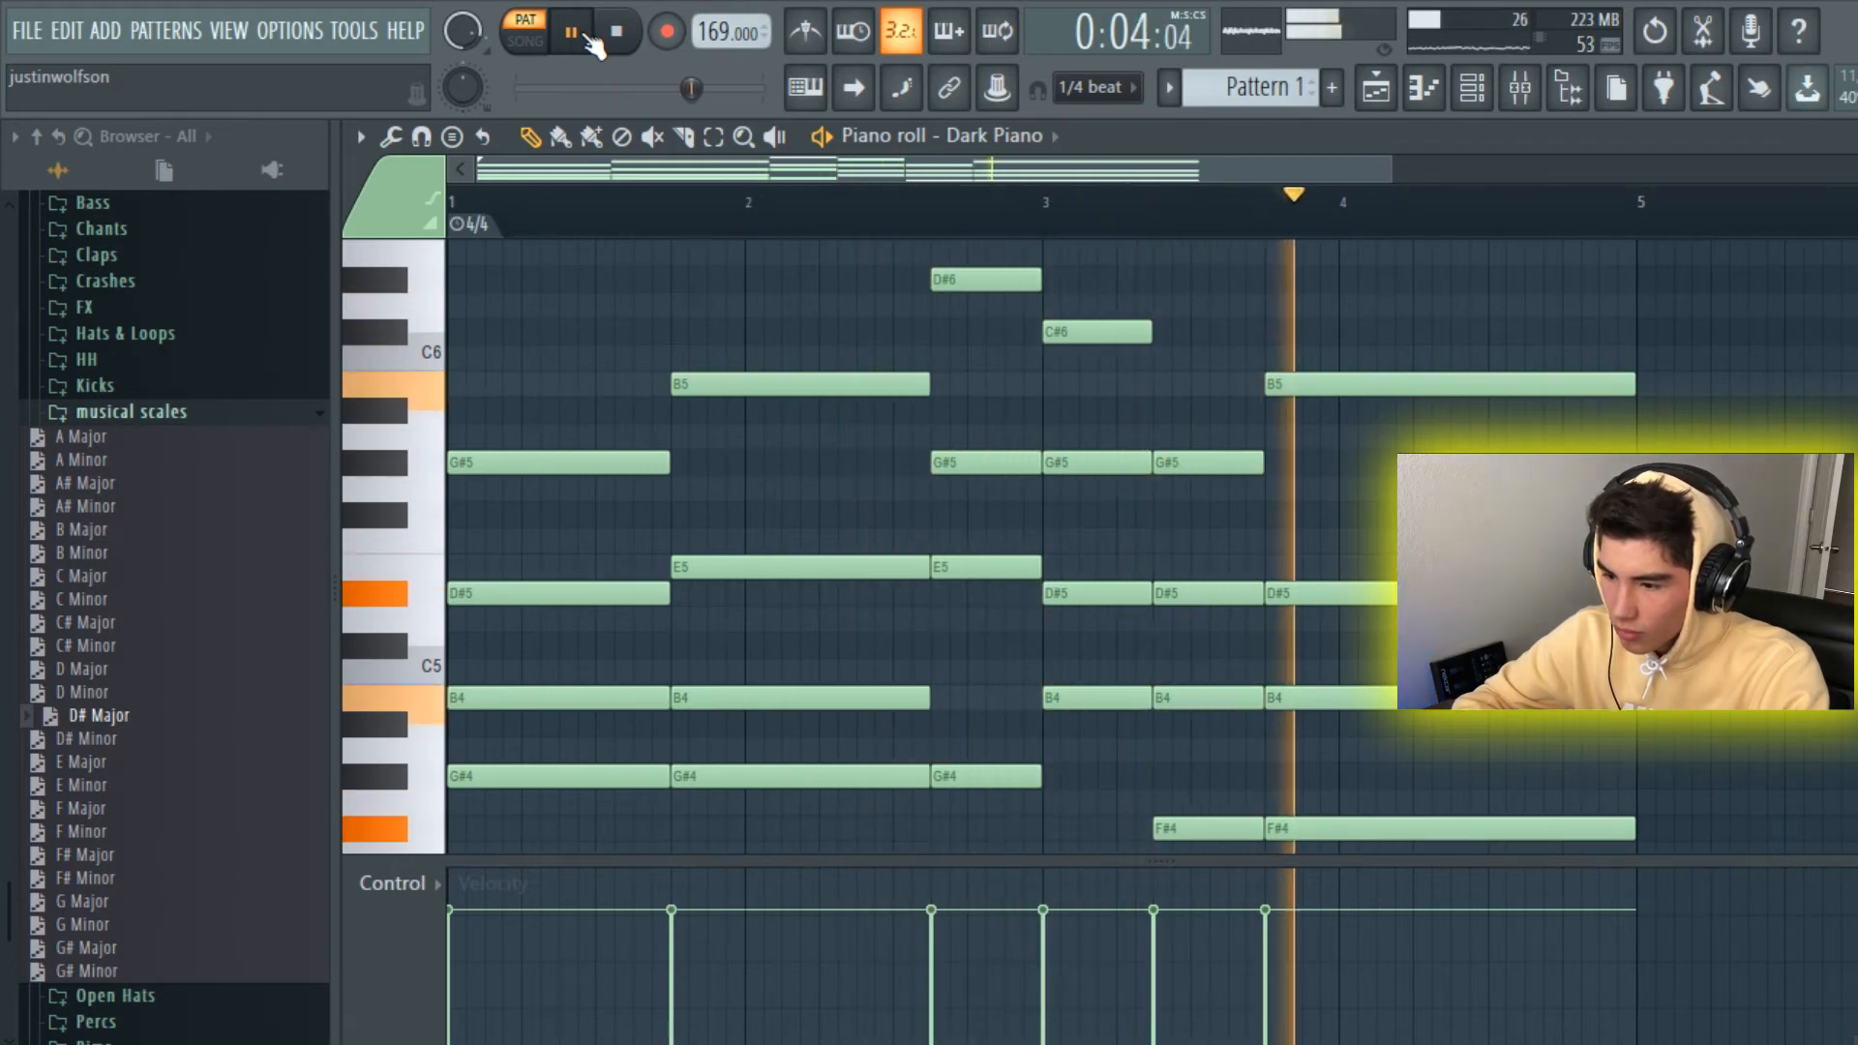
# Step: Move the Channel rack clear of the notes and add a short repeated G#5 note on beat 2 of the first chord
pyautogui.moveTo(1838, 962); pyautogui.dragTo(1674, 442)
pyautogui.click(1519, 89)
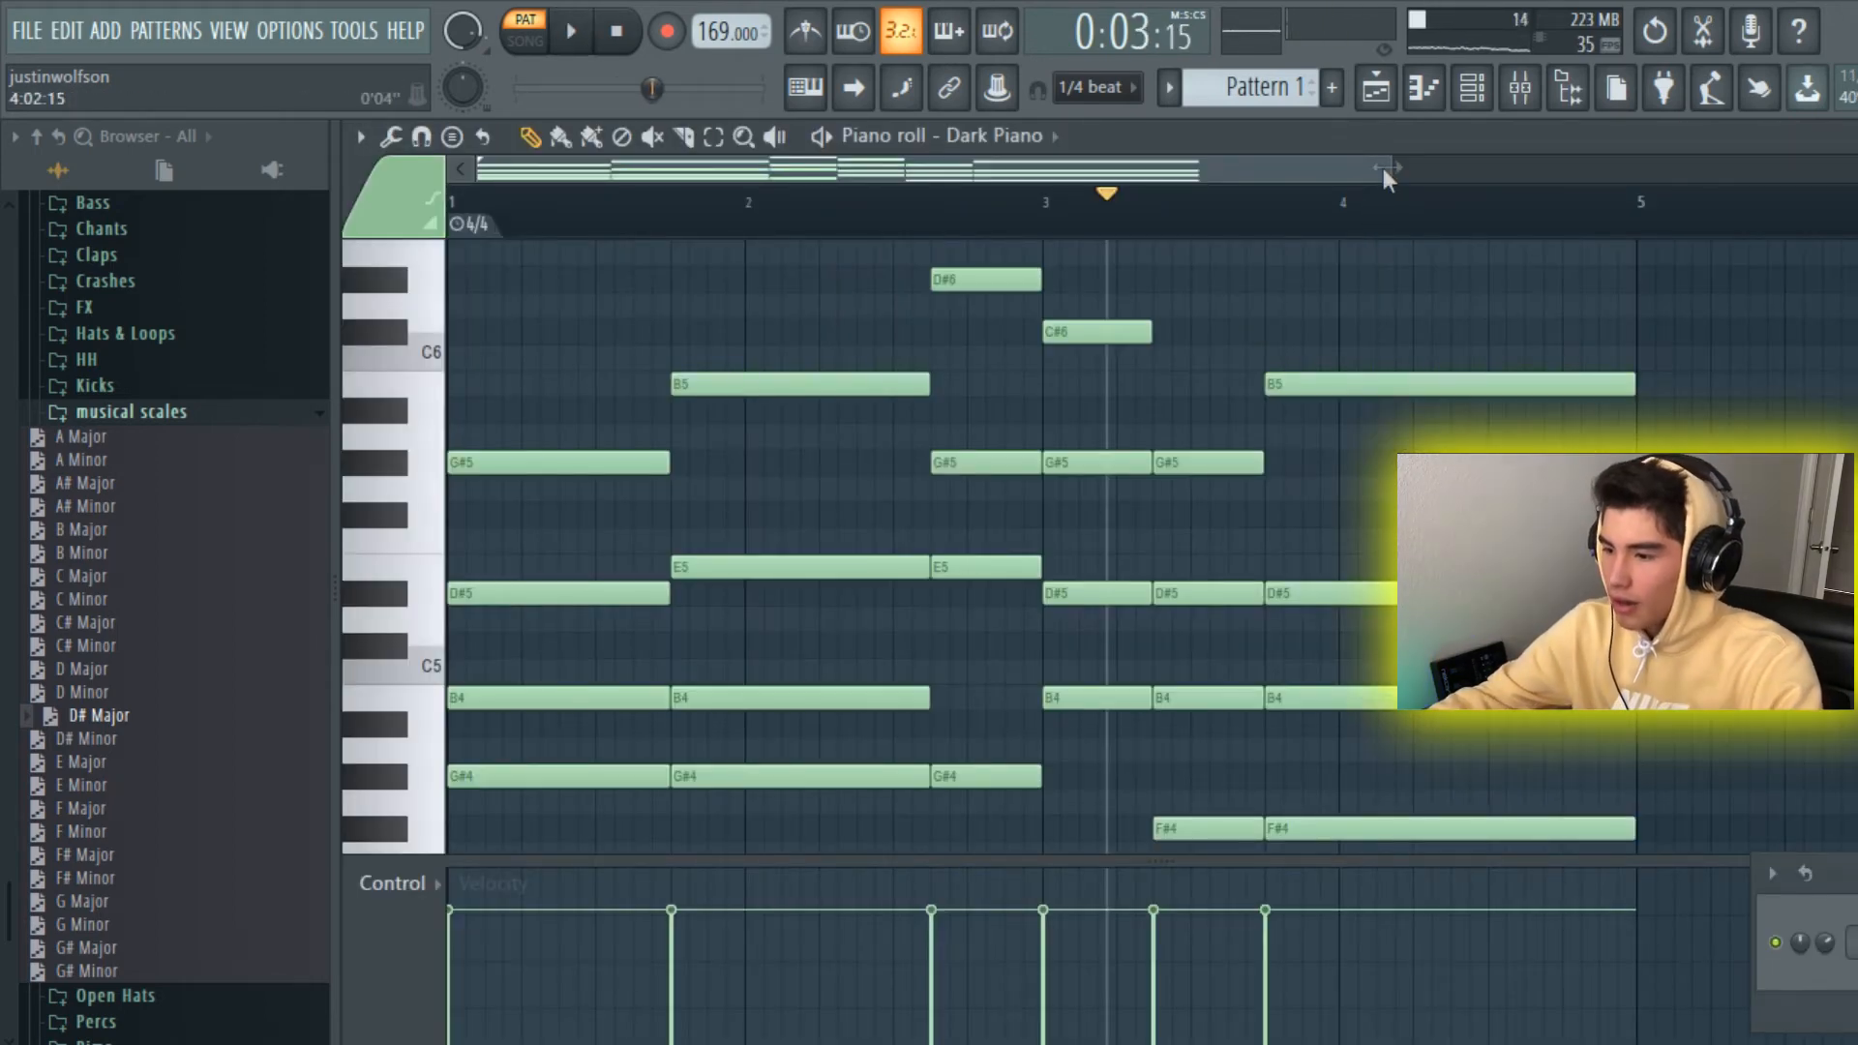
pyautogui.moveTo(1386, 170); pyautogui.dragTo(953, 310)
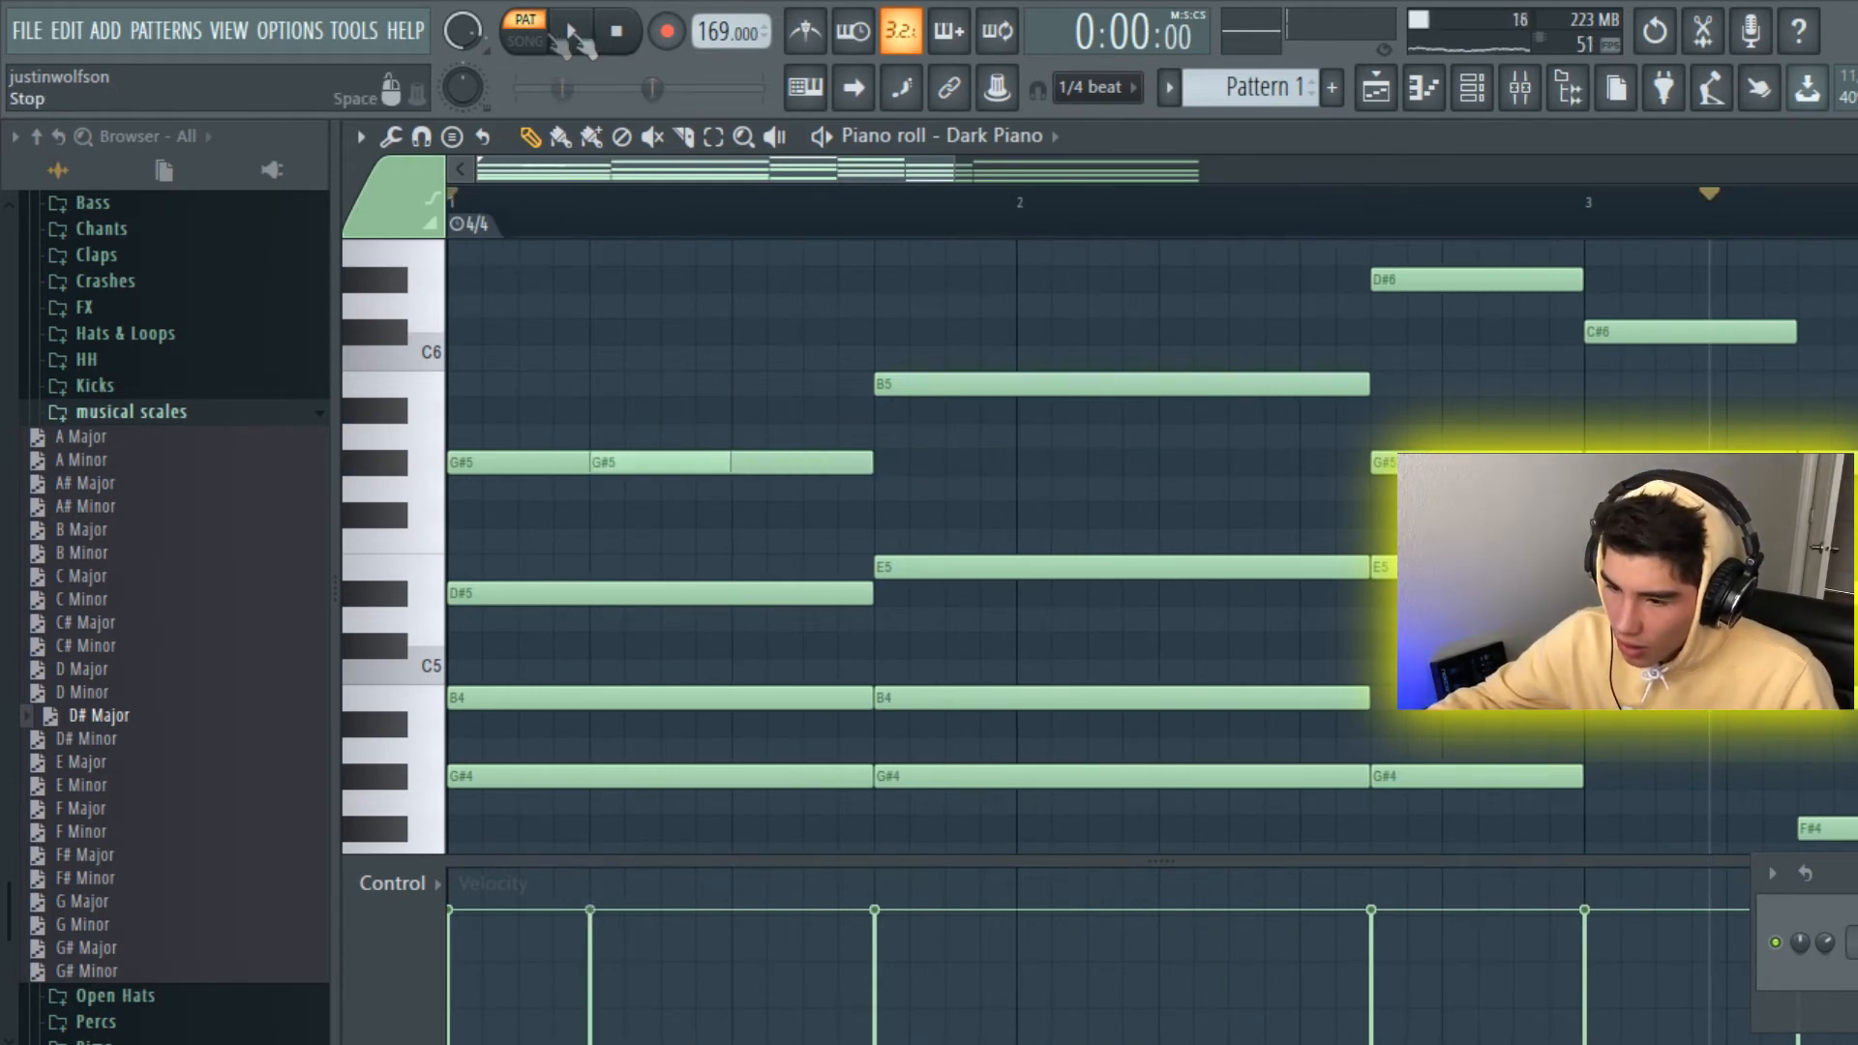
pyautogui.click(572, 32)
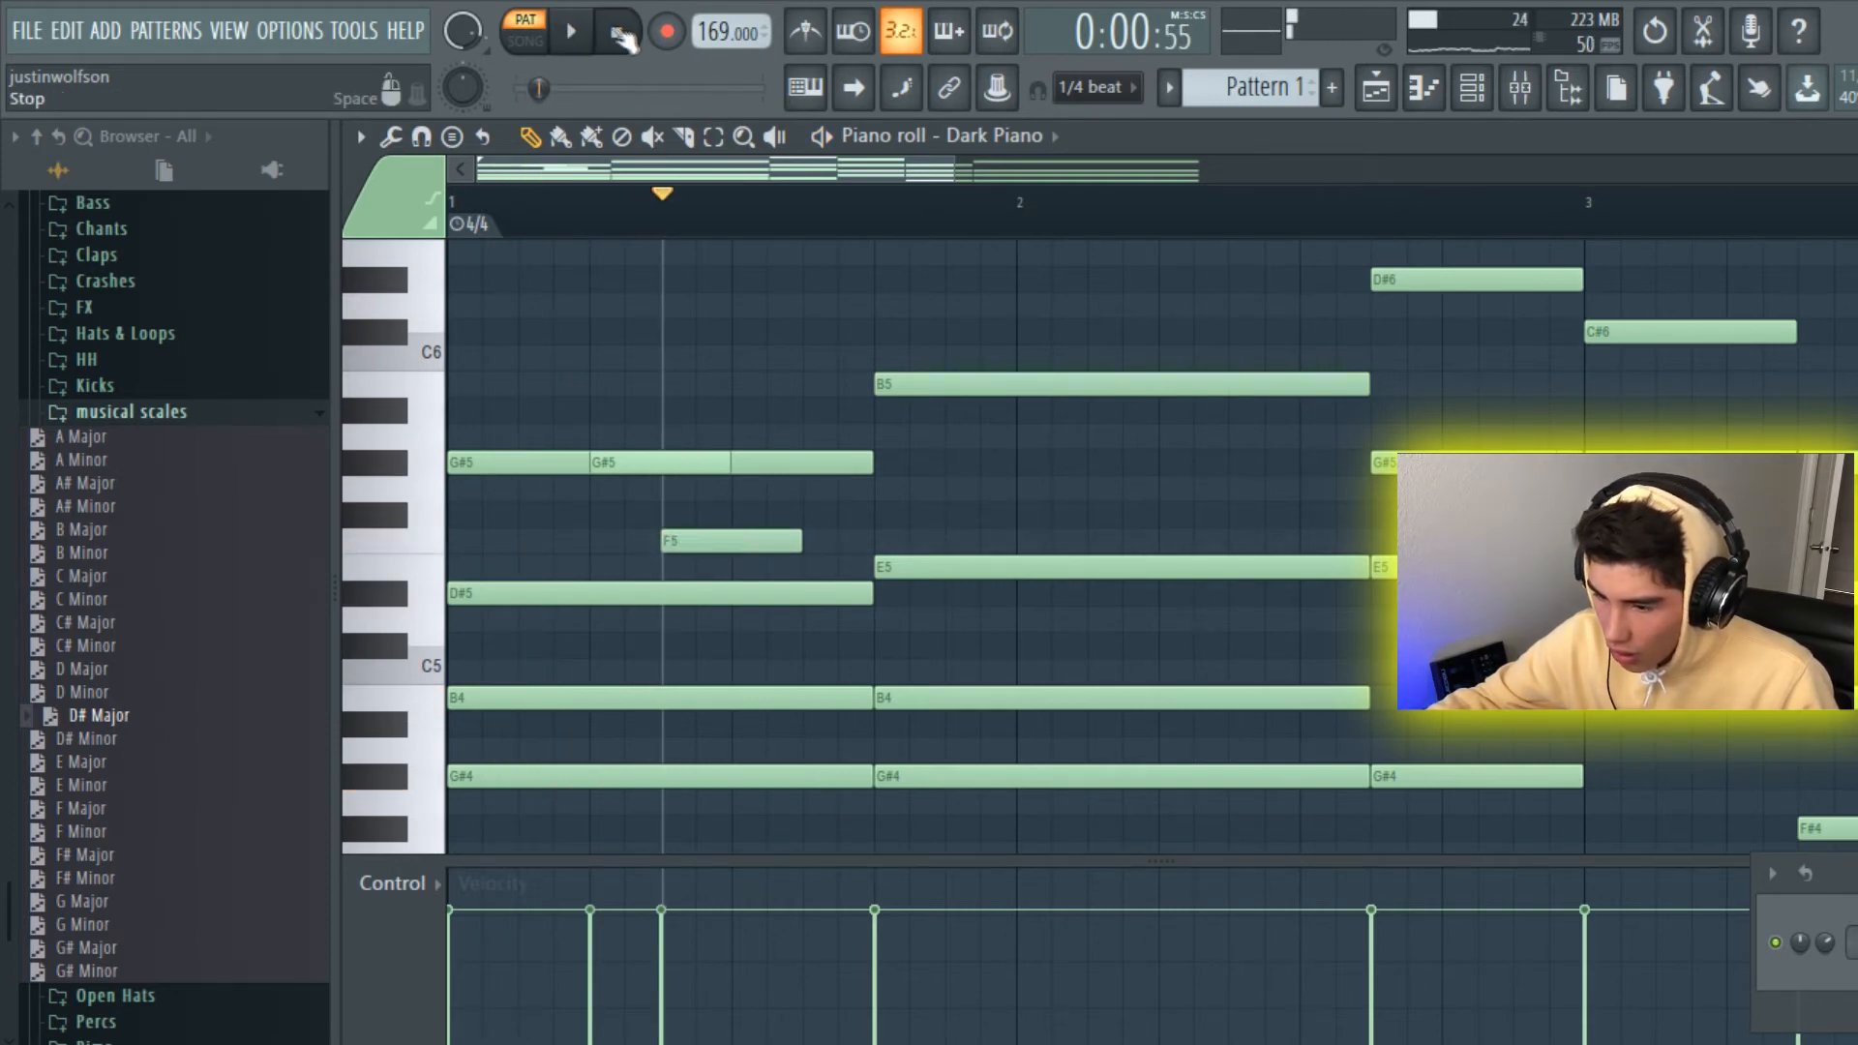
# Step: Try short F5, E5 and D#5 notes after the repeated G#5 in bar 1 and play back each variant
pyautogui.click(573, 32)
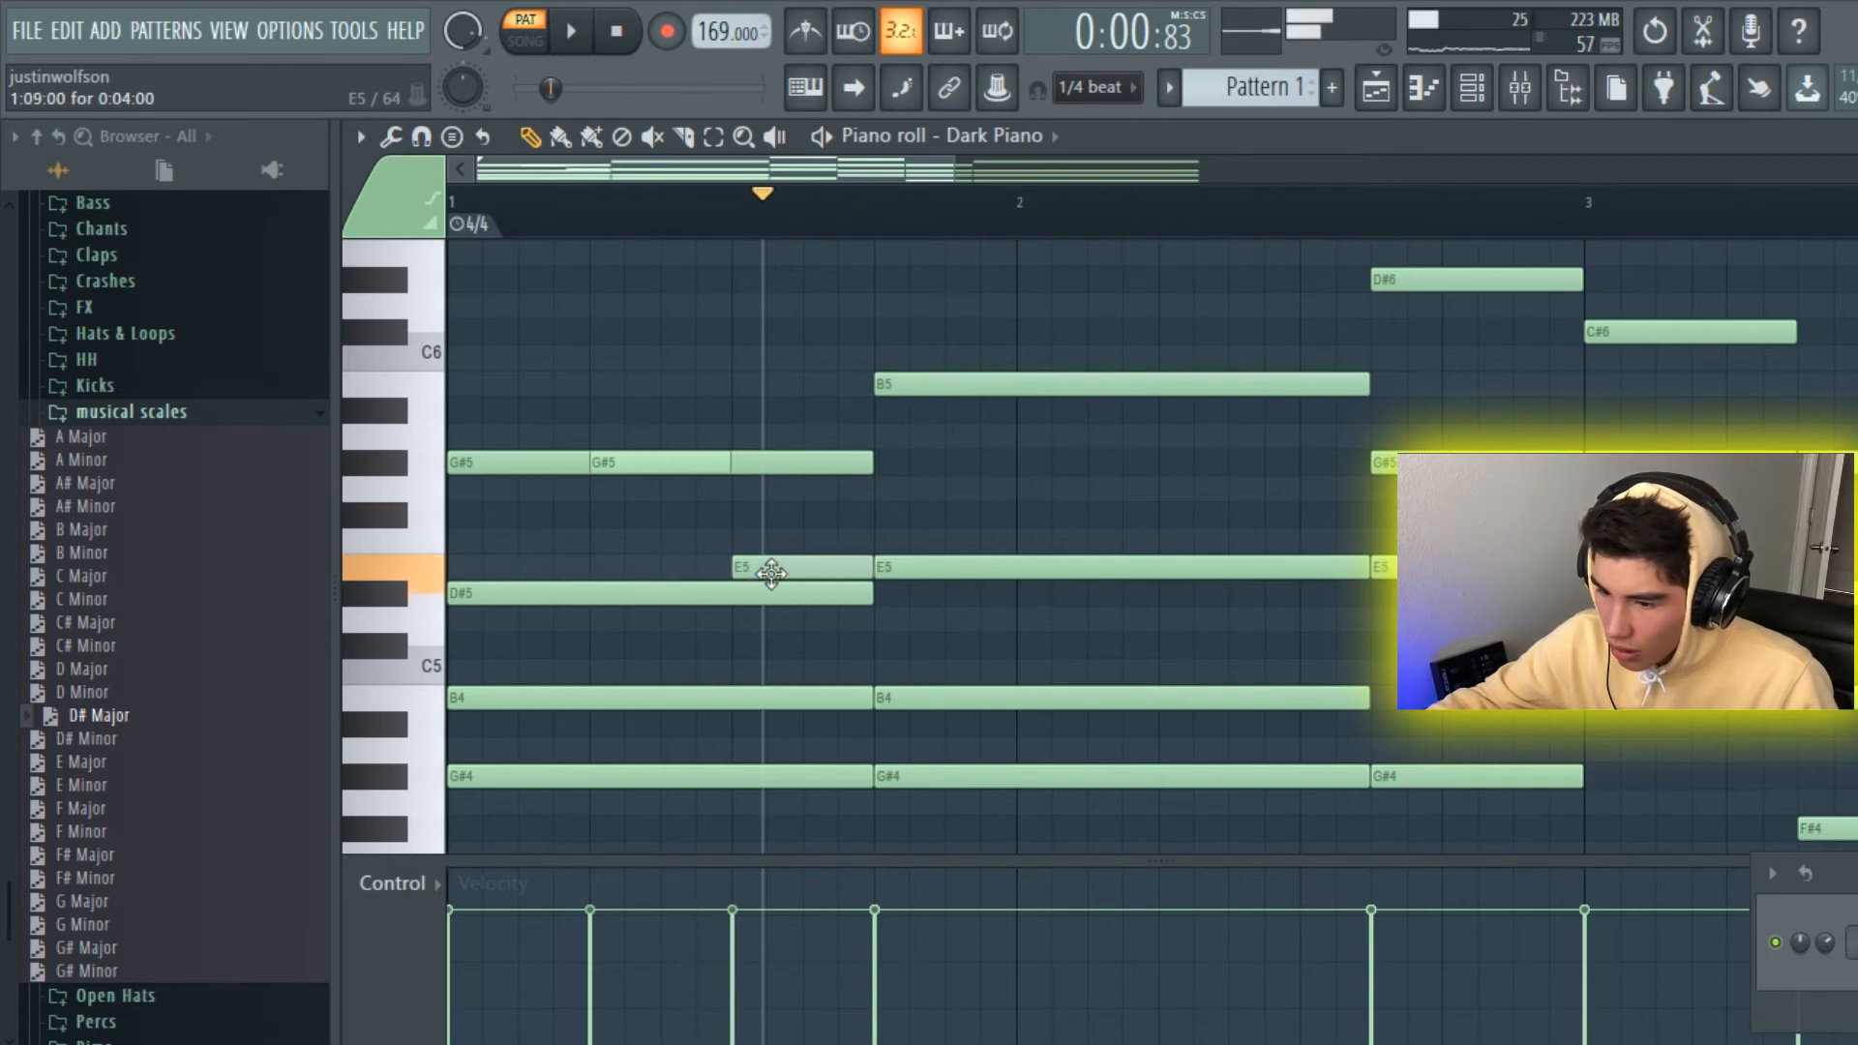
pyautogui.click(592, 46)
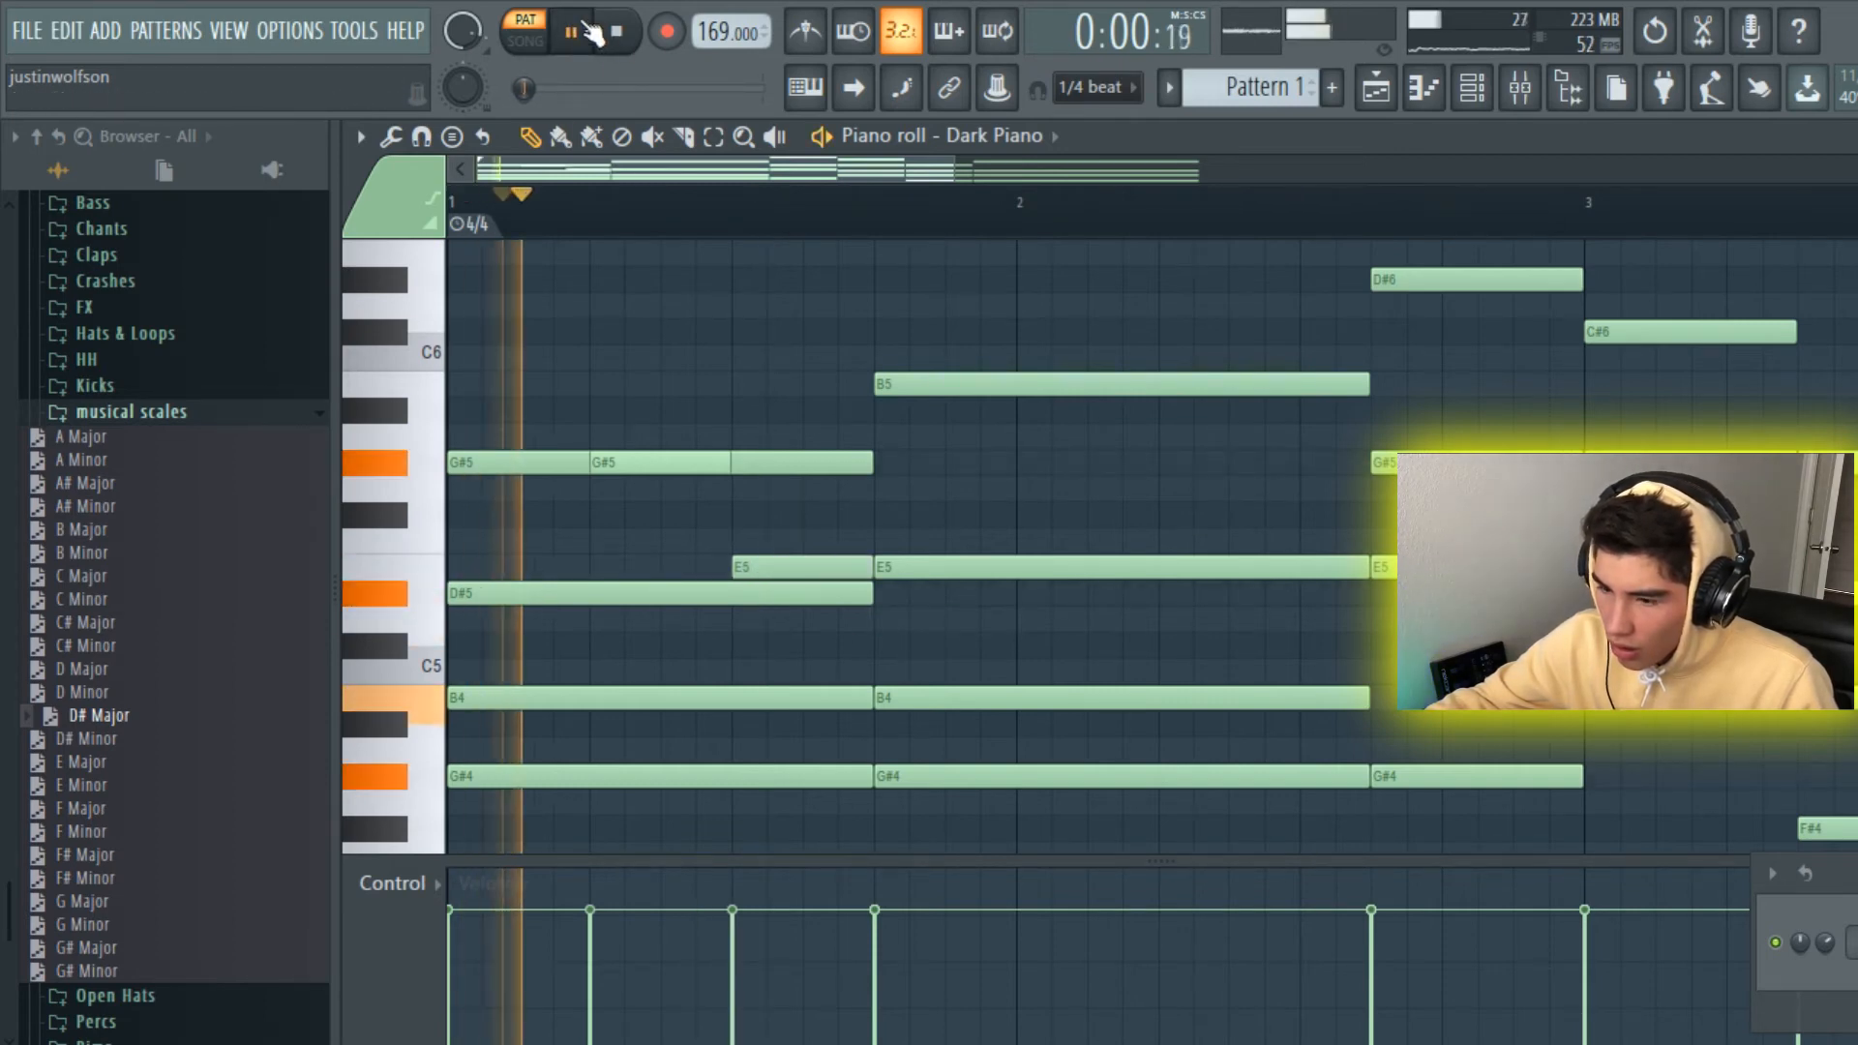
pyautogui.press('space')
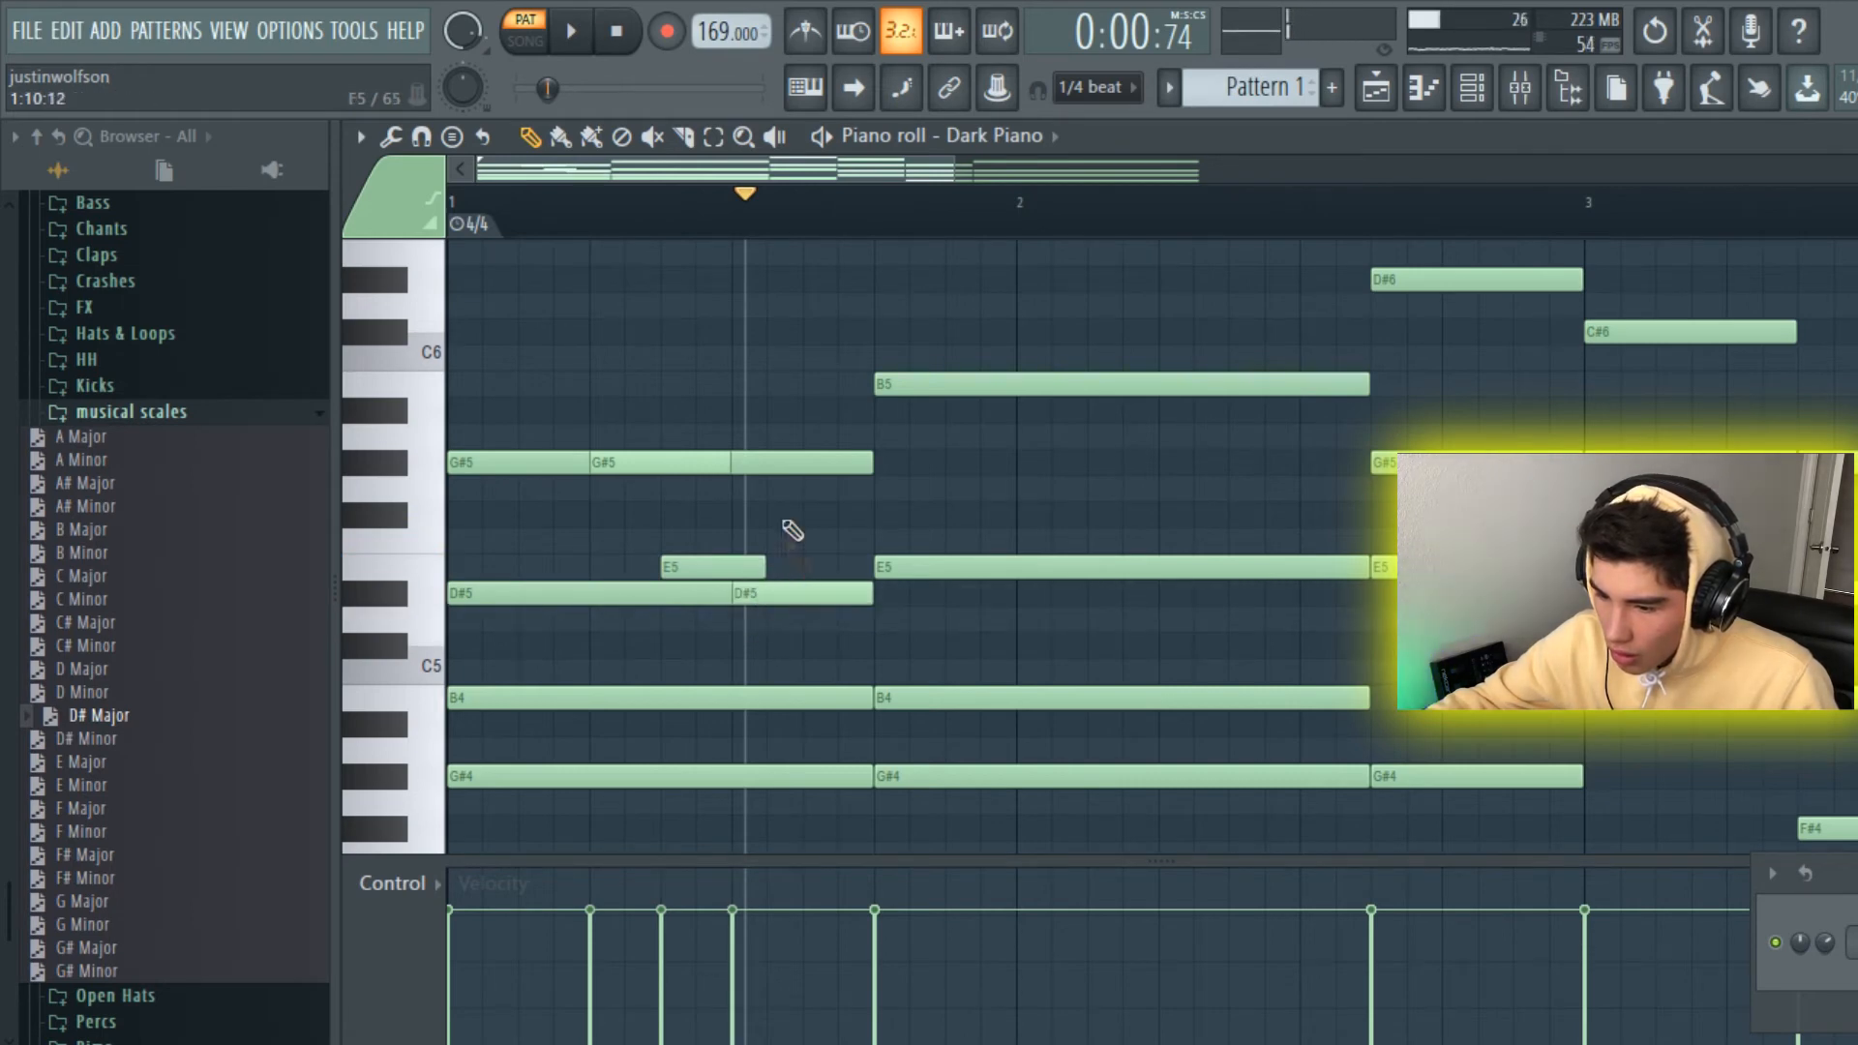
pyautogui.press('space')
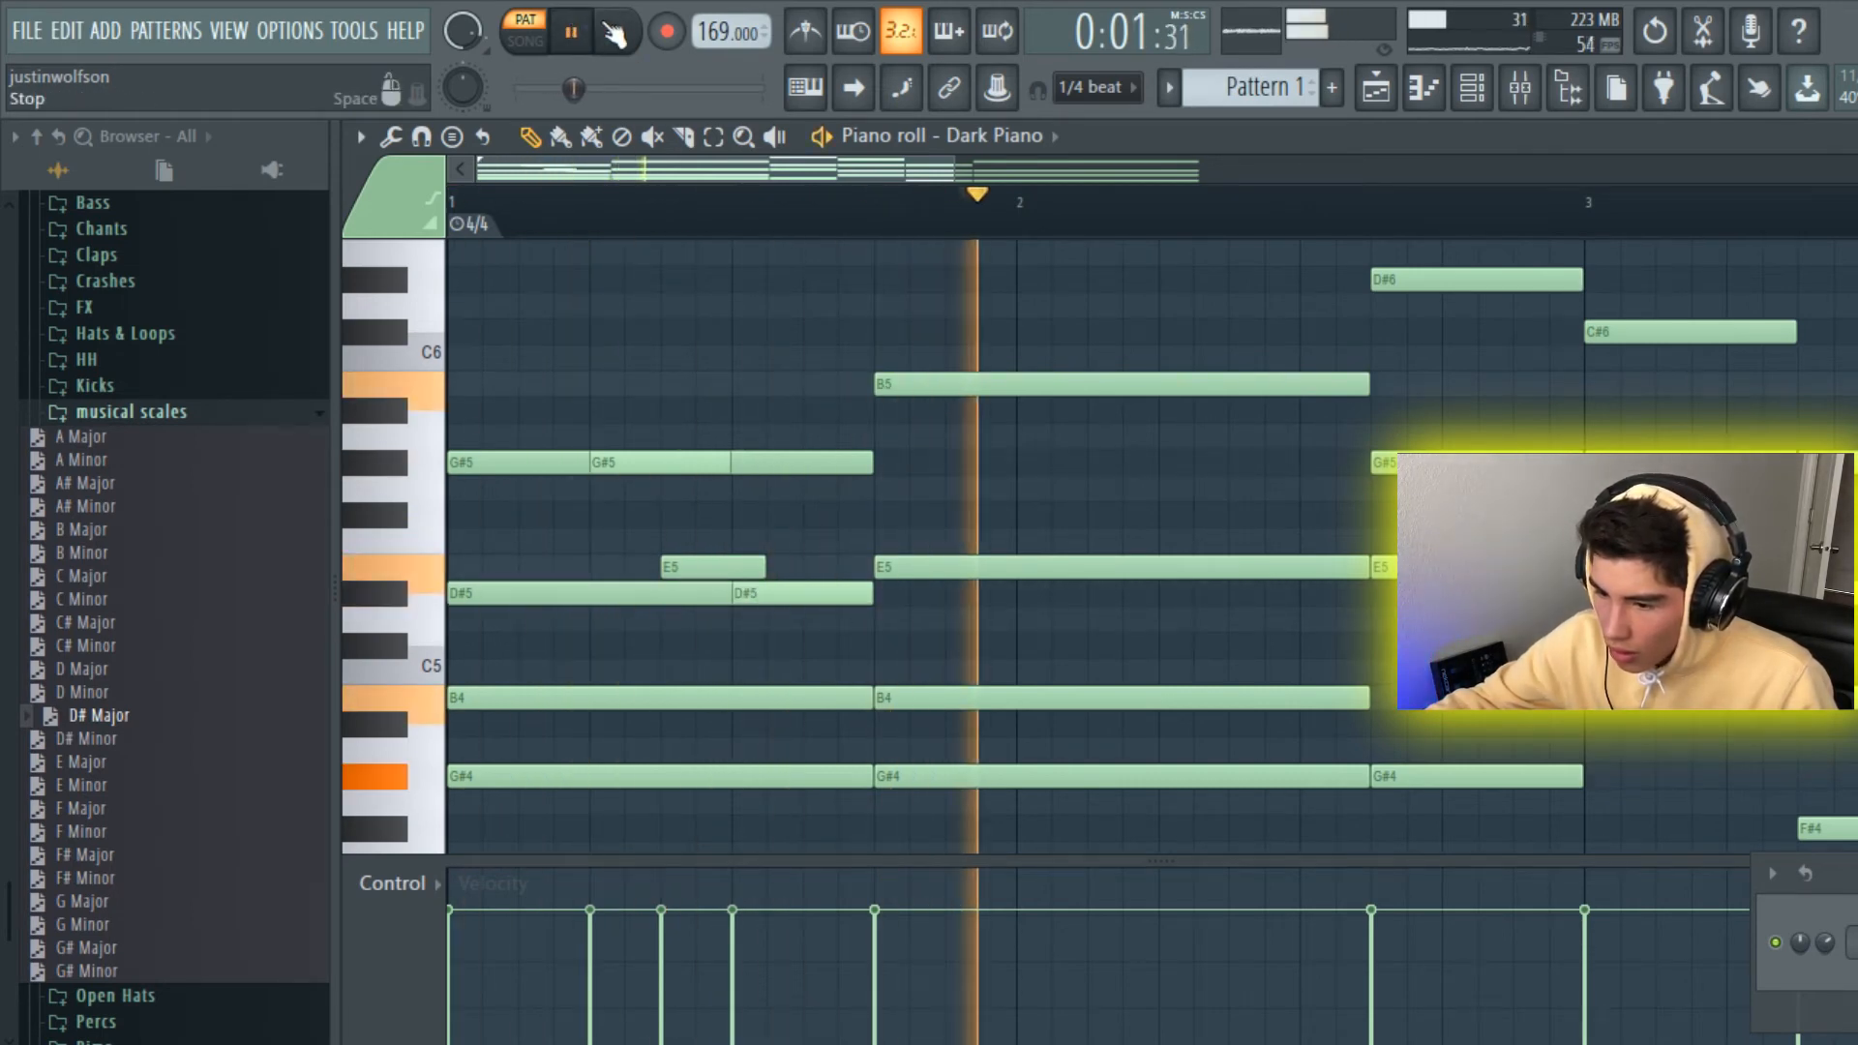
# Step: Add short repeated D#5 and B4 notes to the first chord and similar short repeats through the chords of all four bars
pyautogui.click(587, 36)
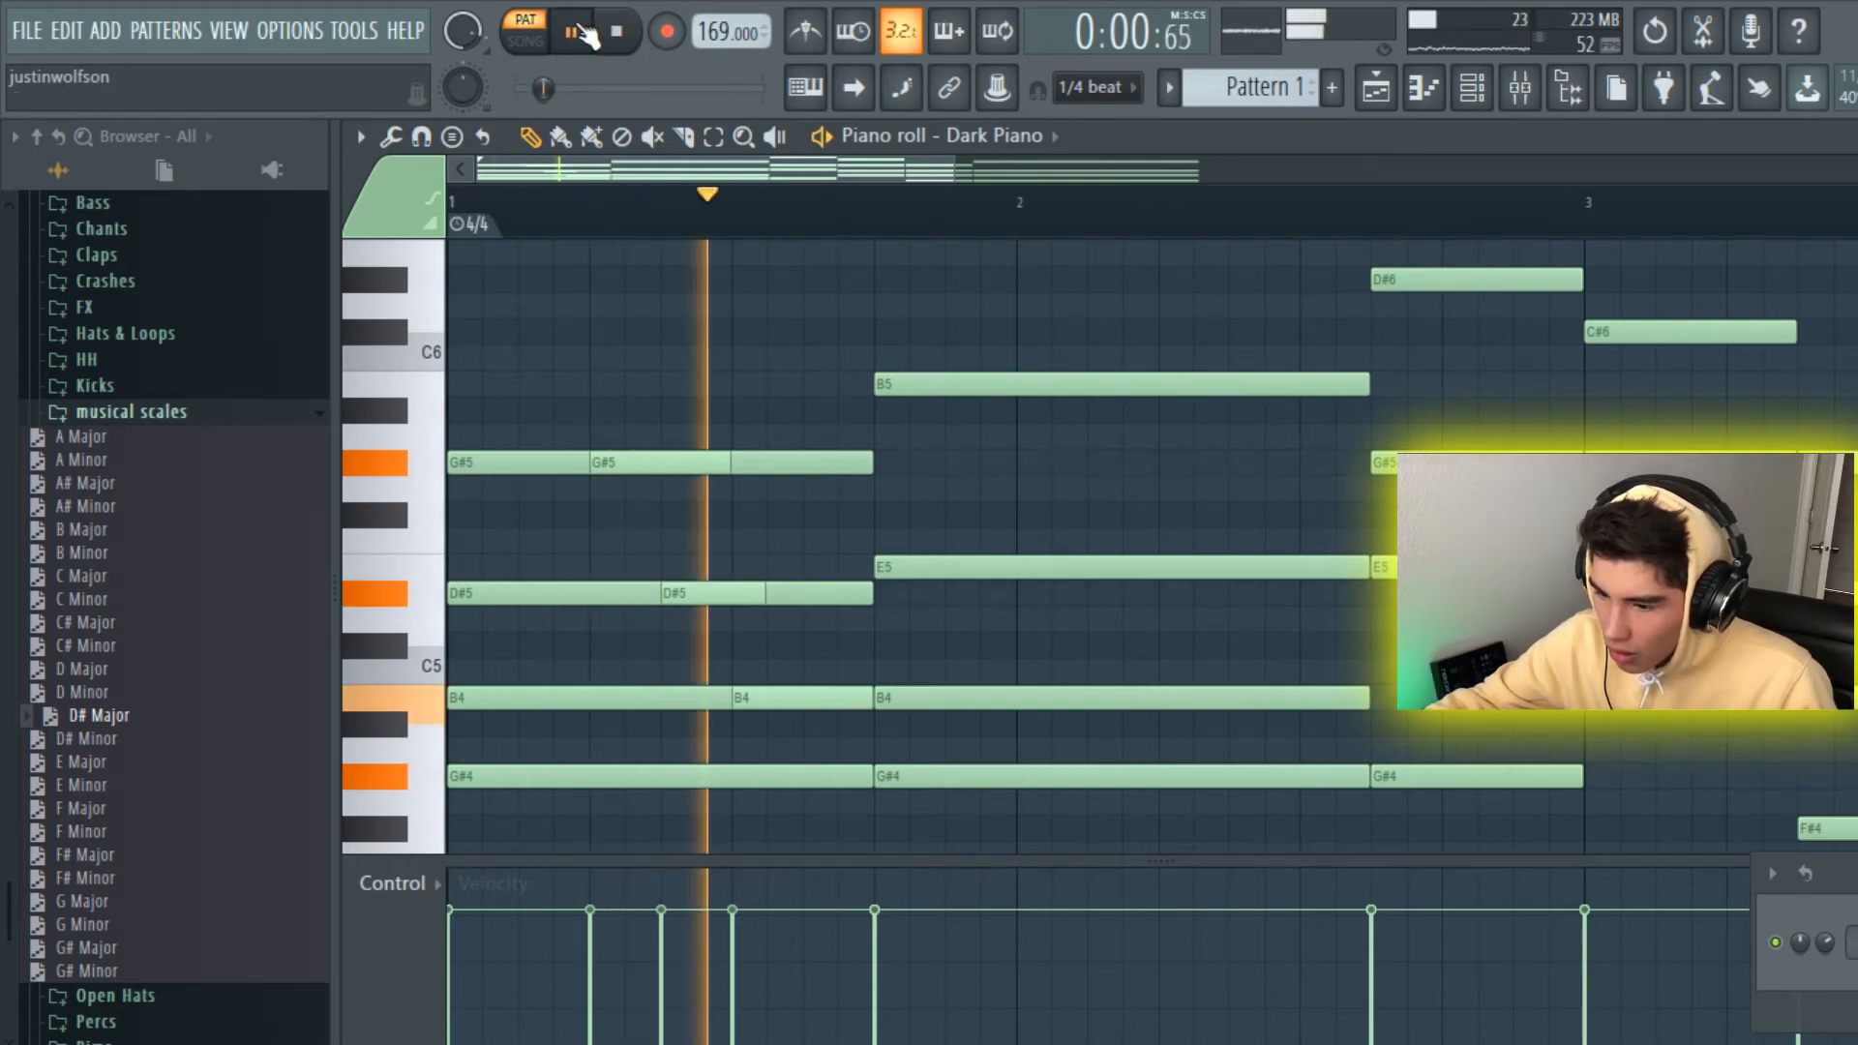
pyautogui.press('space')
pyautogui.scroll(-2, 953, 176)
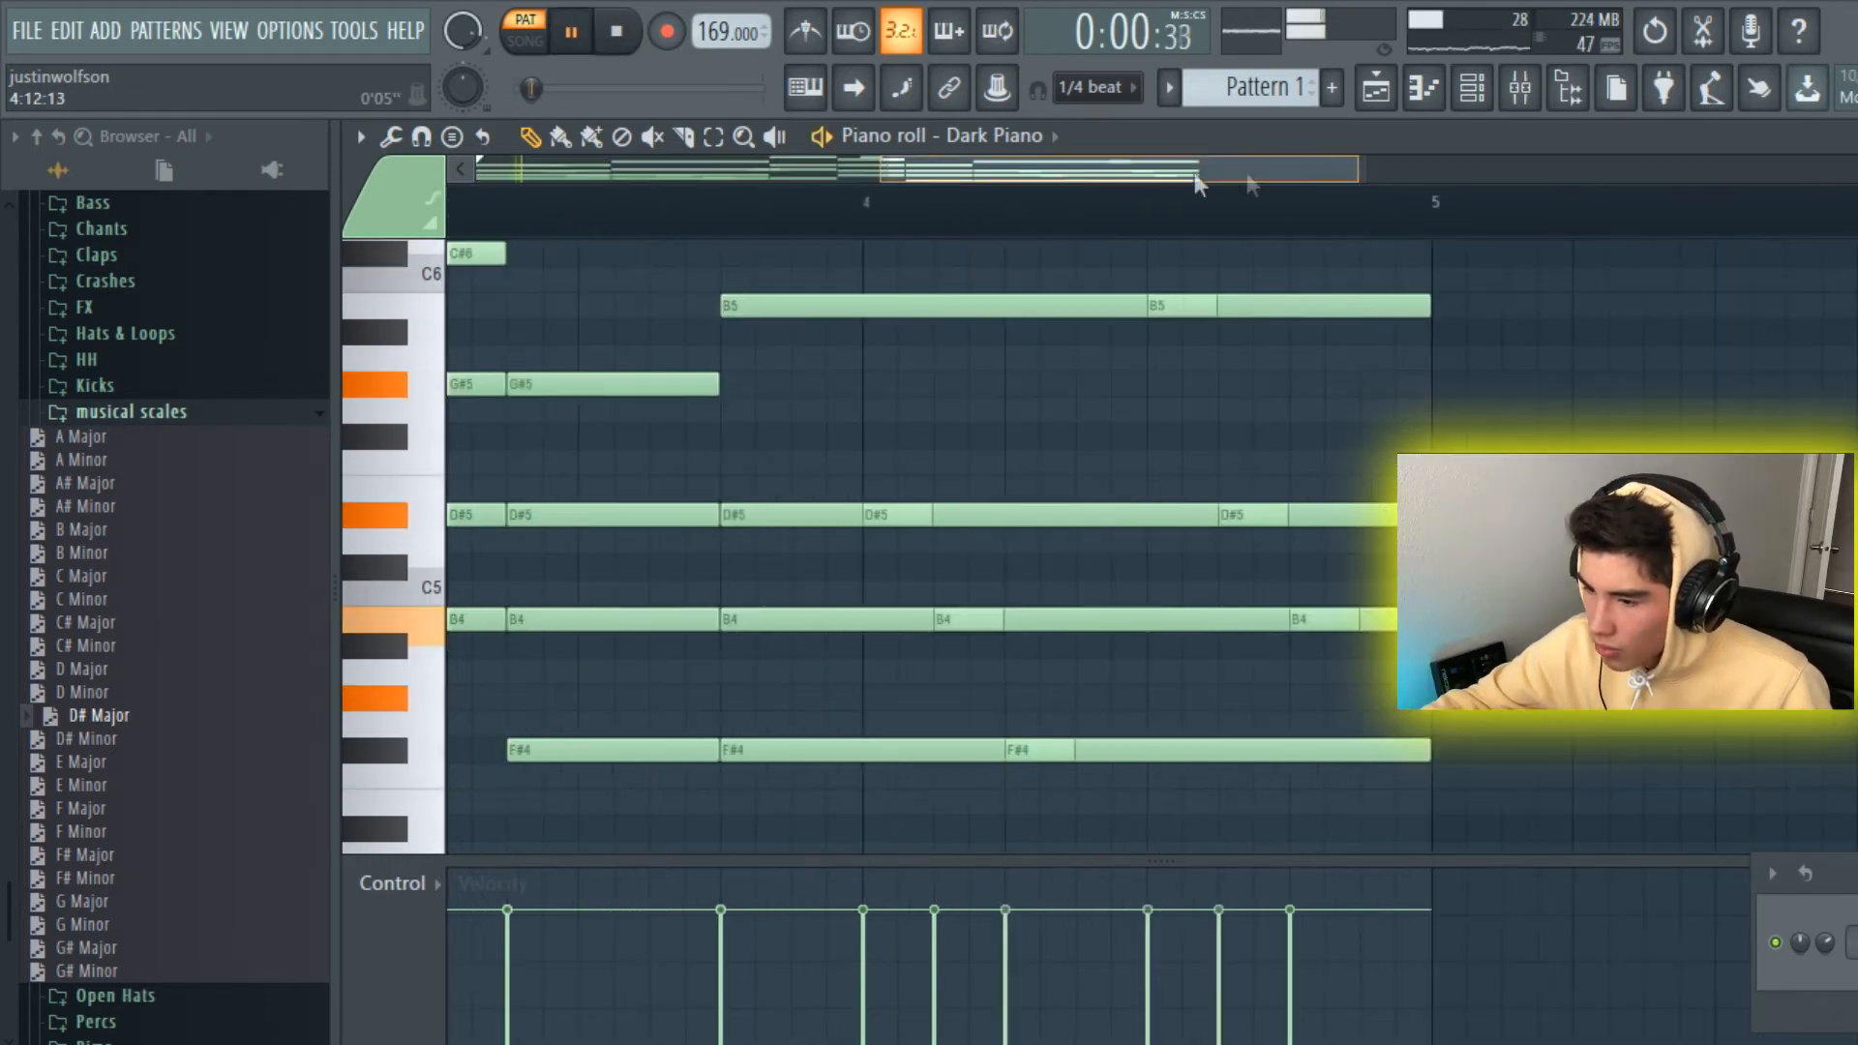
pyautogui.moveTo(953, 175); pyautogui.dragTo(1710, 503)
pyautogui.scroll(-1, 1710, 503)
pyautogui.scroll(5, 886, 546)
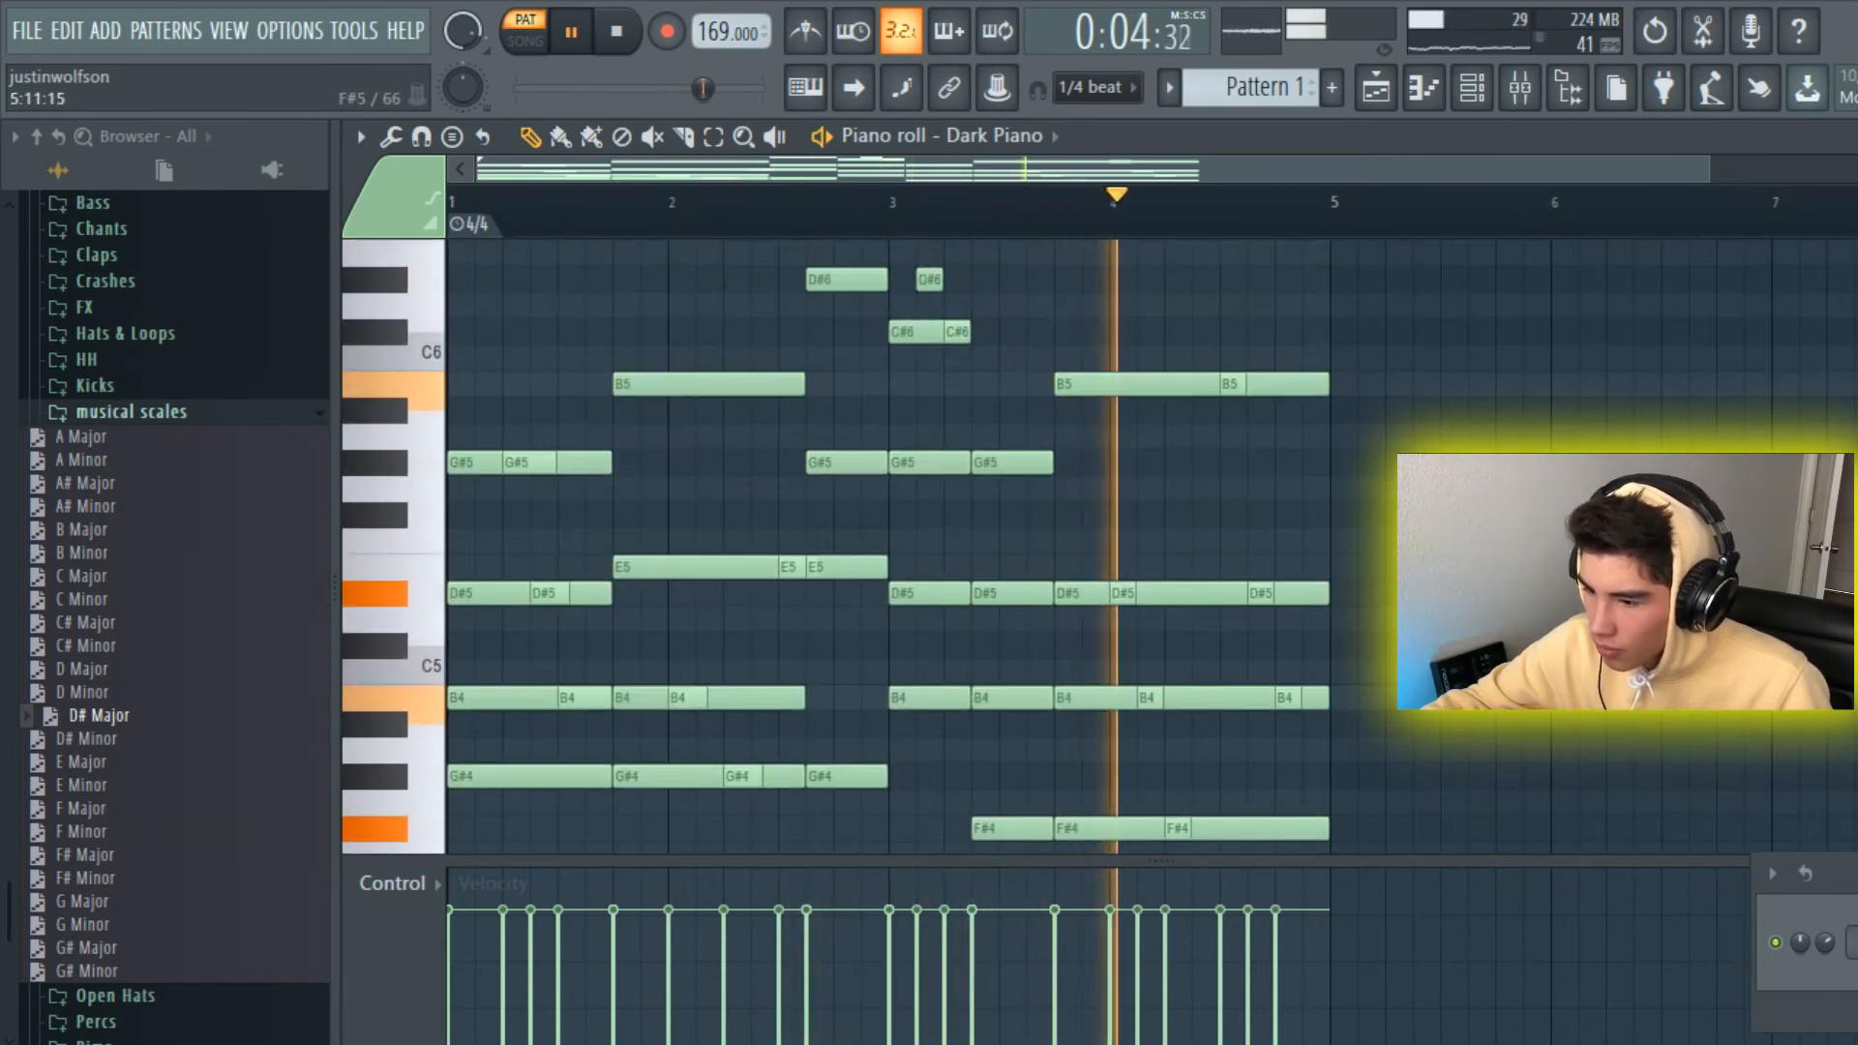
pyautogui.scroll(1, 782, 331)
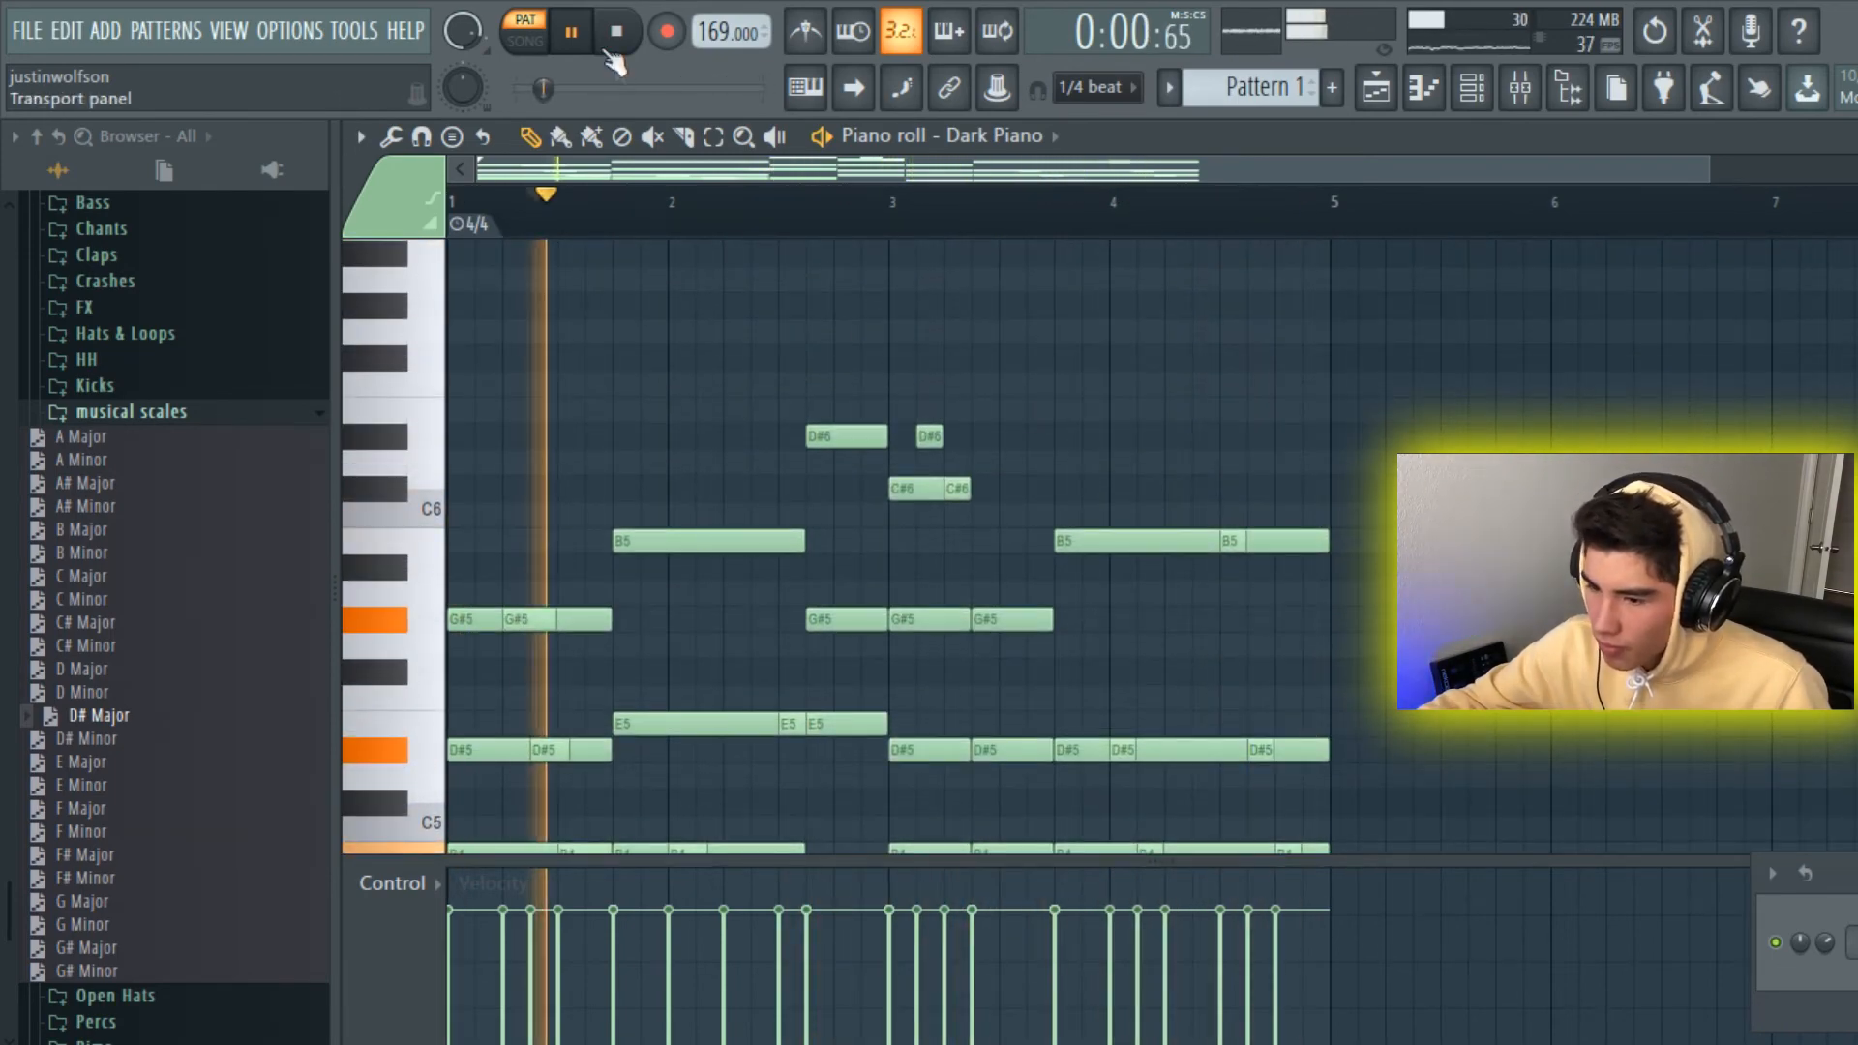
# Step: Bring up the Channel rack and add Southside Clap (1) from the 808 mafia squad kit, with a C5 hit on beat 3 of every bar
pyautogui.moveTo(1771, 770); pyautogui.dragTo(1497, 395)
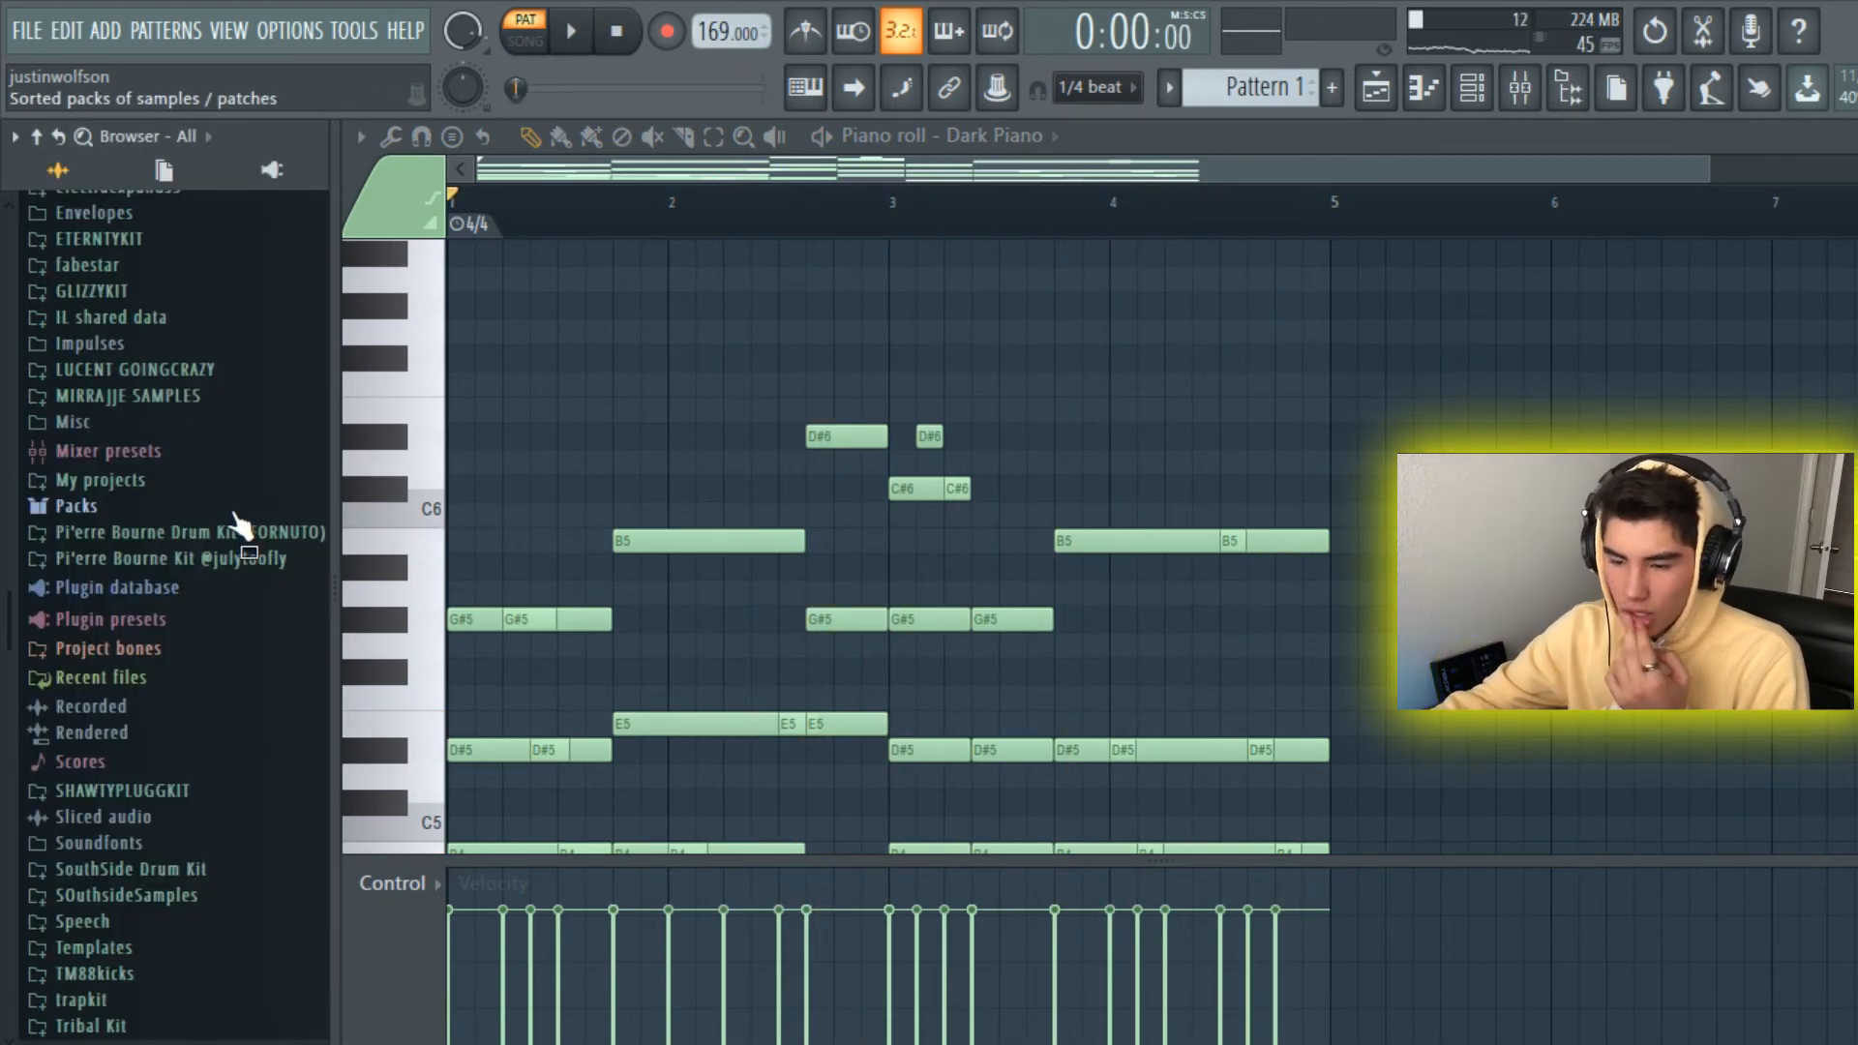
pyautogui.scroll(8, 194, 542)
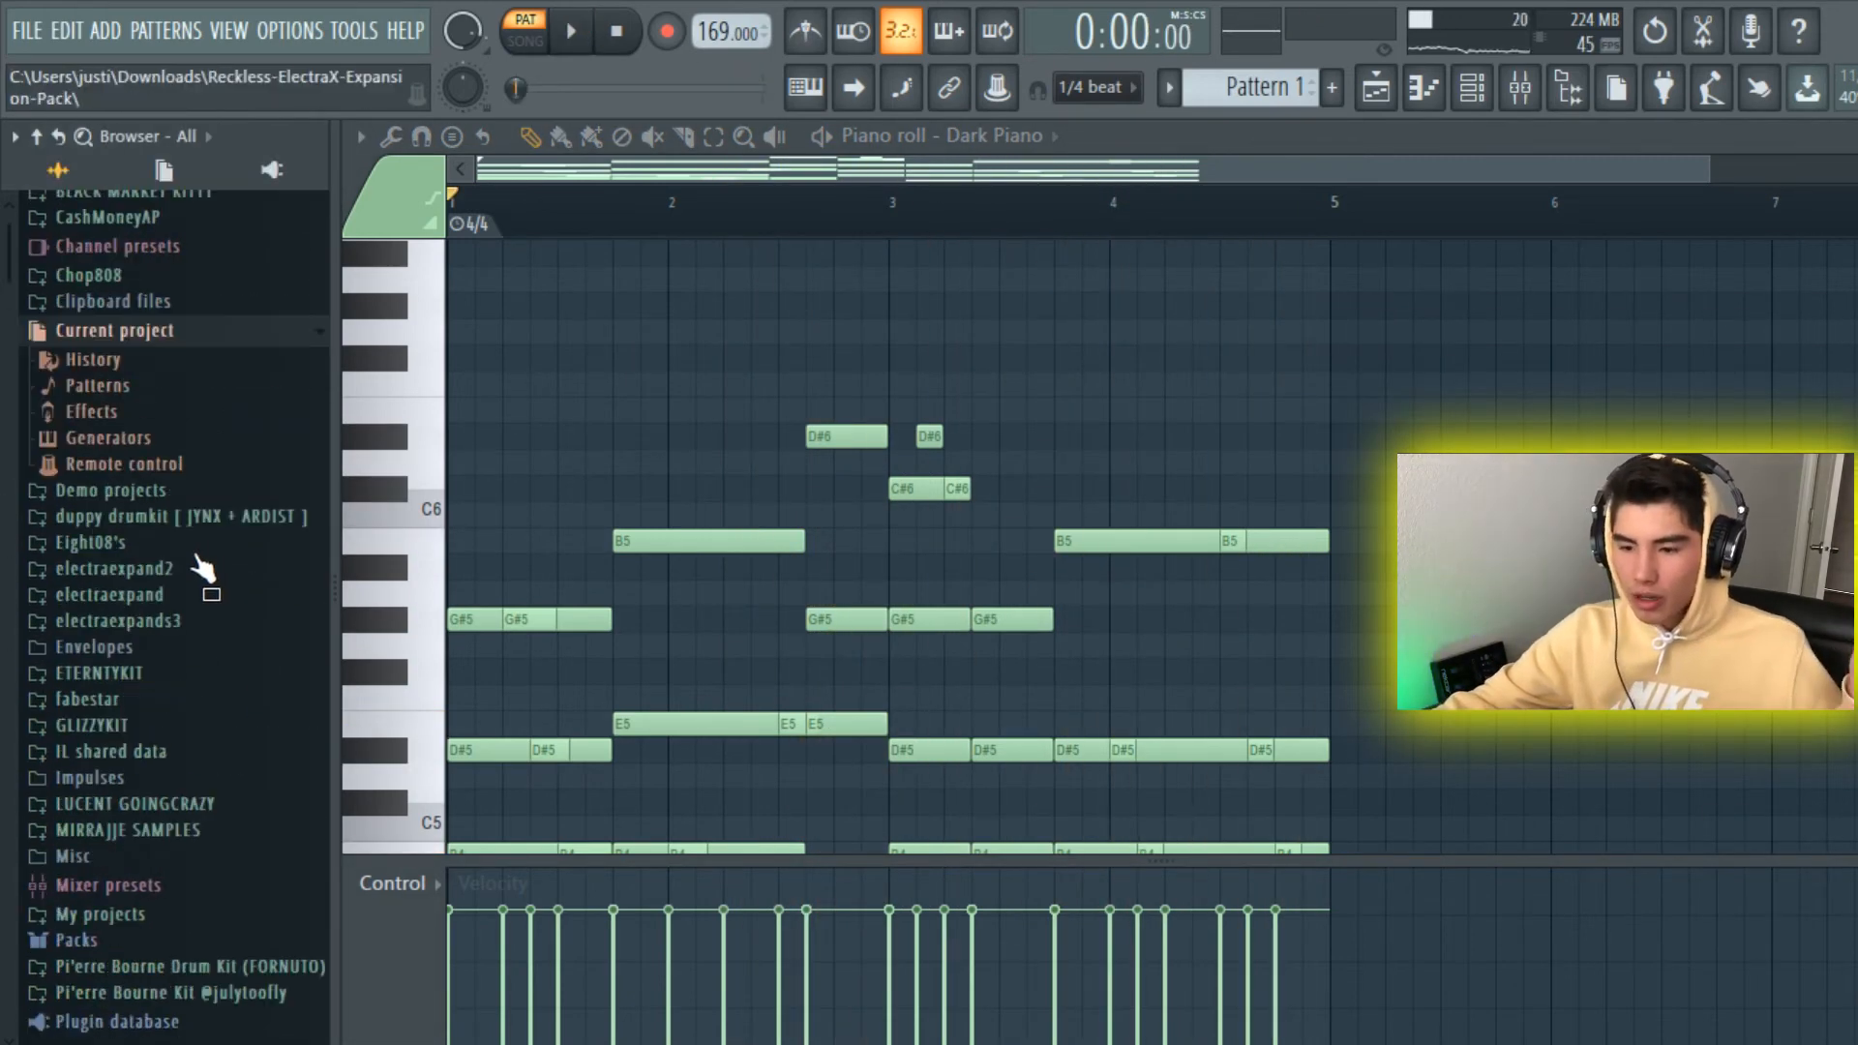
pyautogui.click(175, 234)
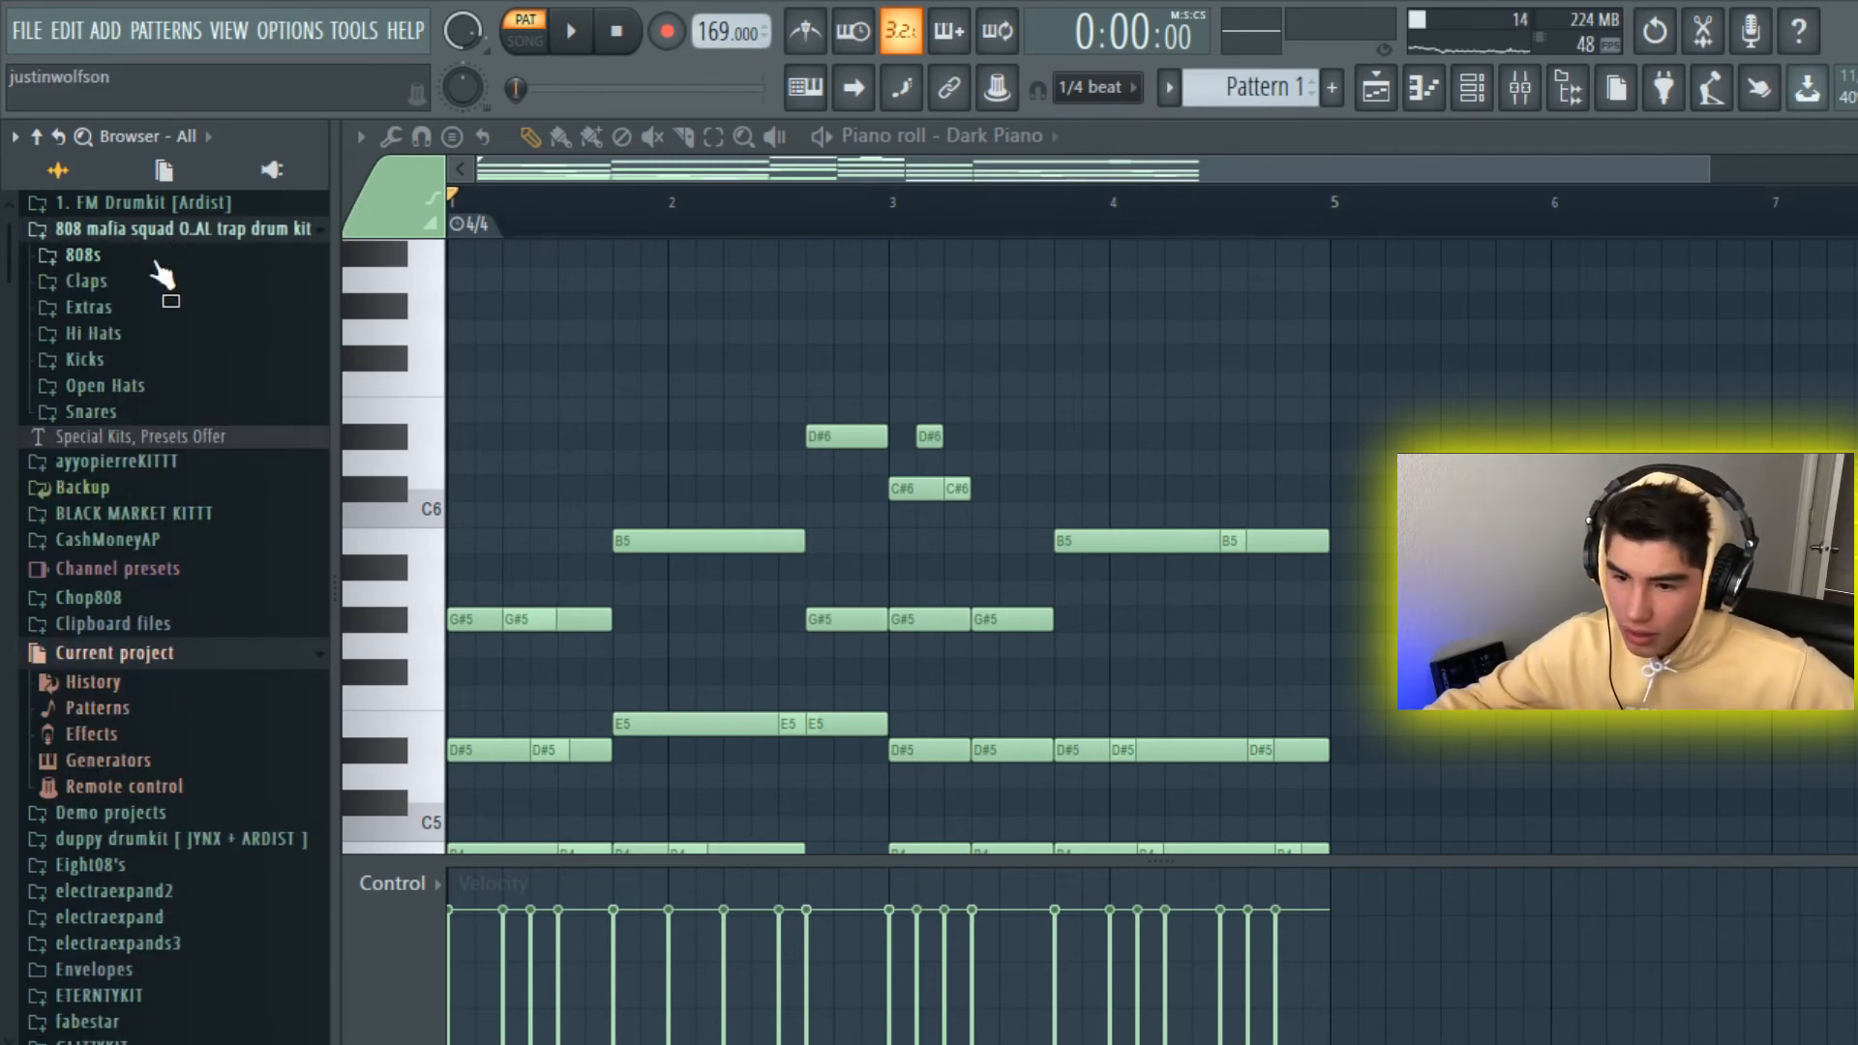
pyautogui.click(165, 233)
pyautogui.press('F6')
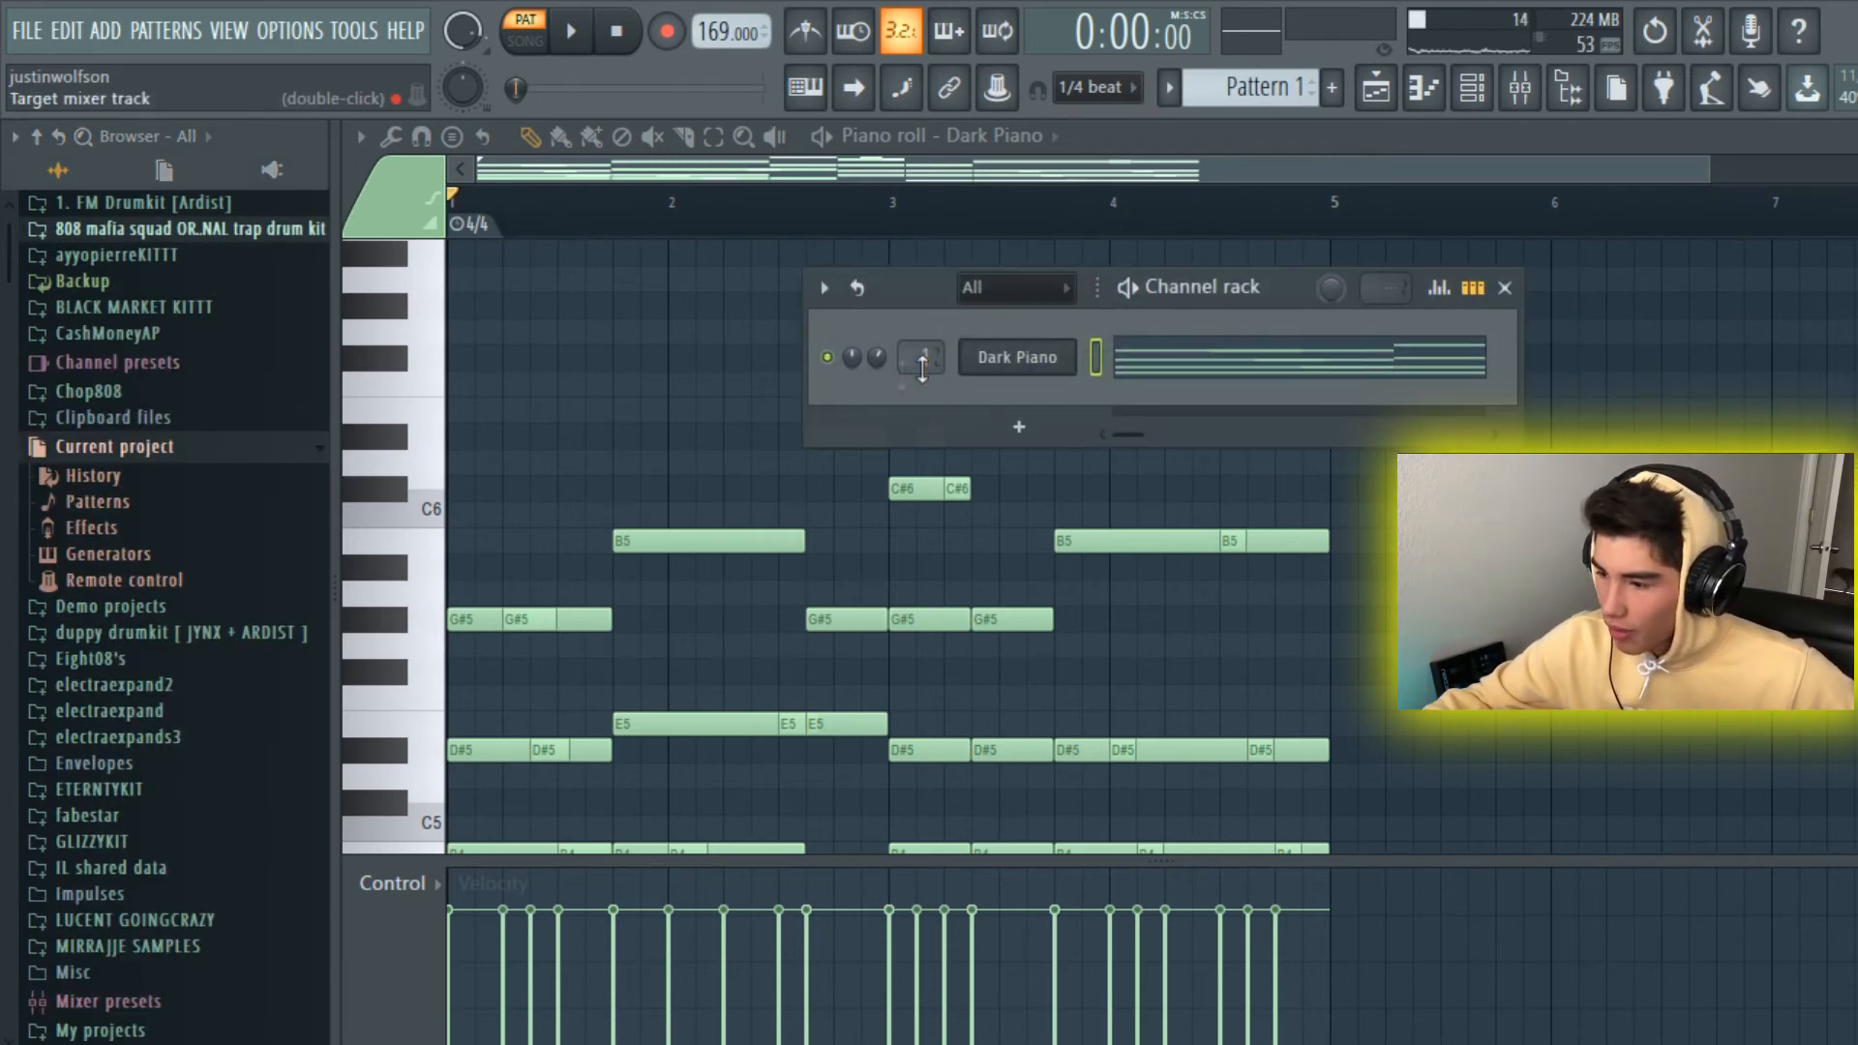
pyautogui.moveTo(961, 314); pyautogui.dragTo(1124, 380)
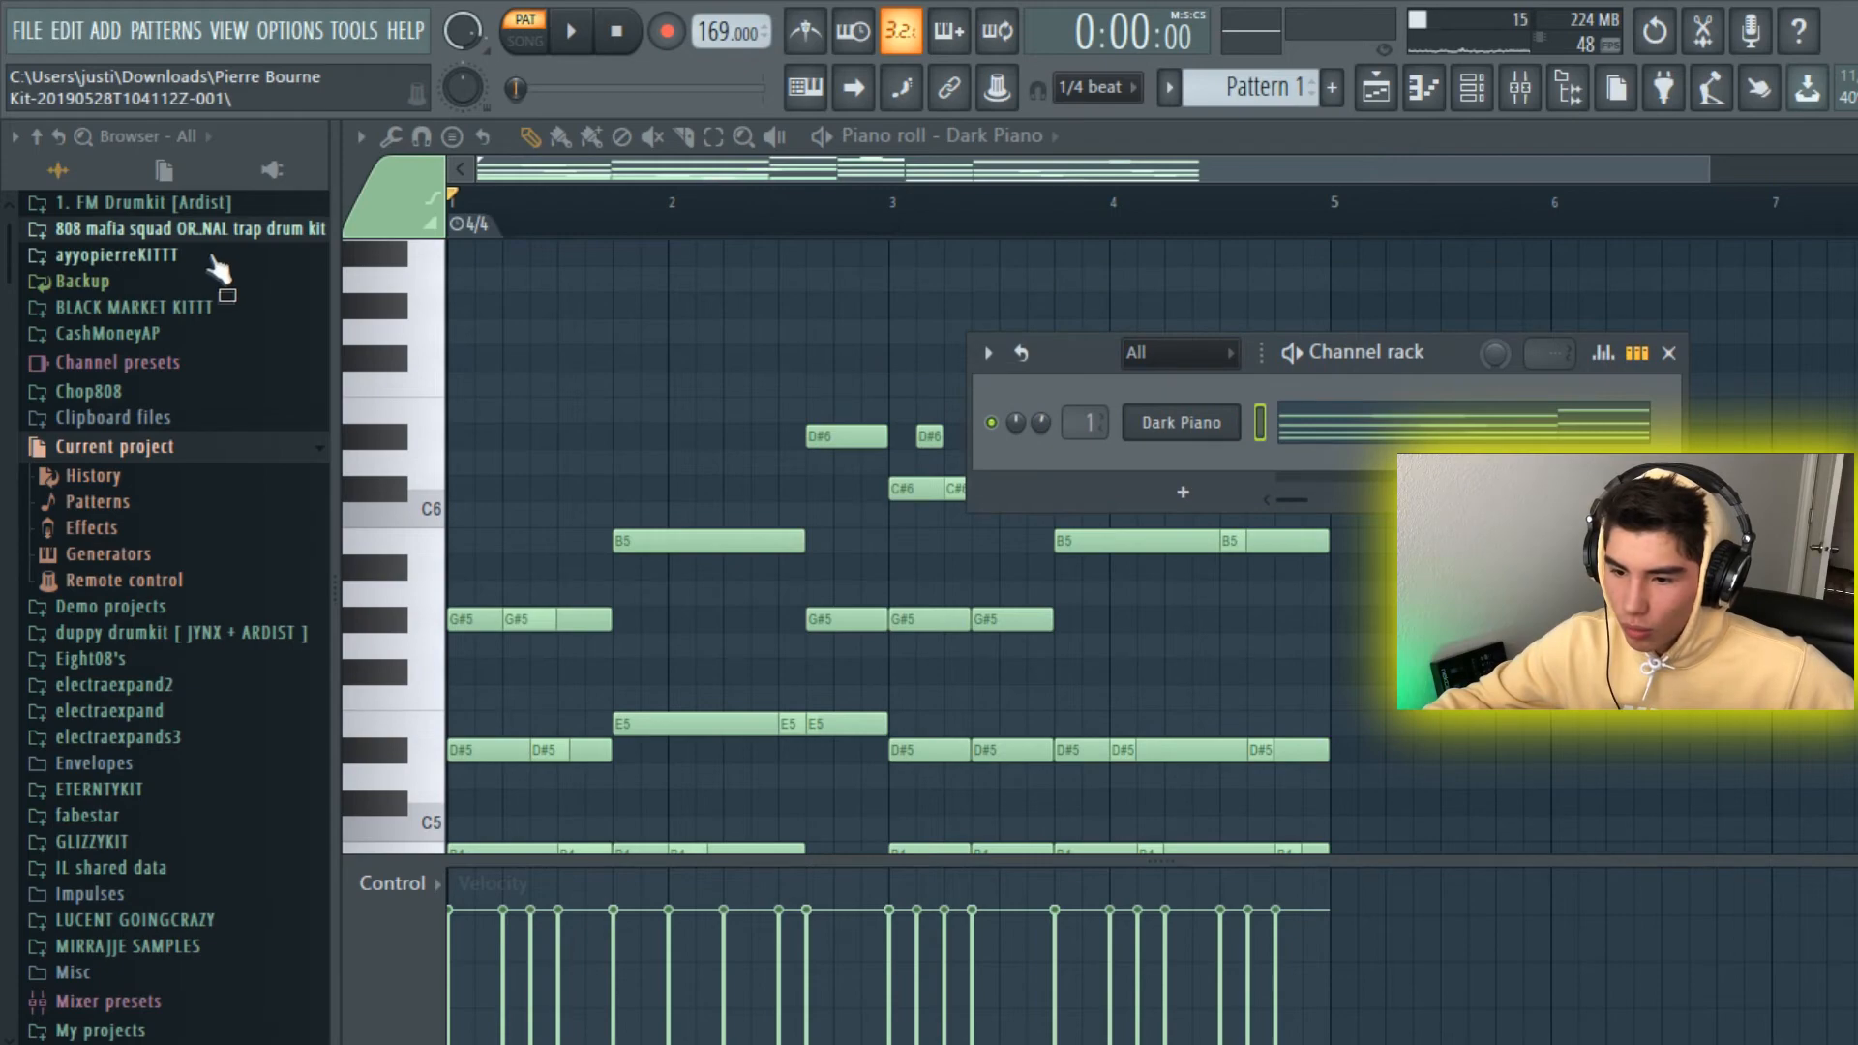
pyautogui.click(174, 229)
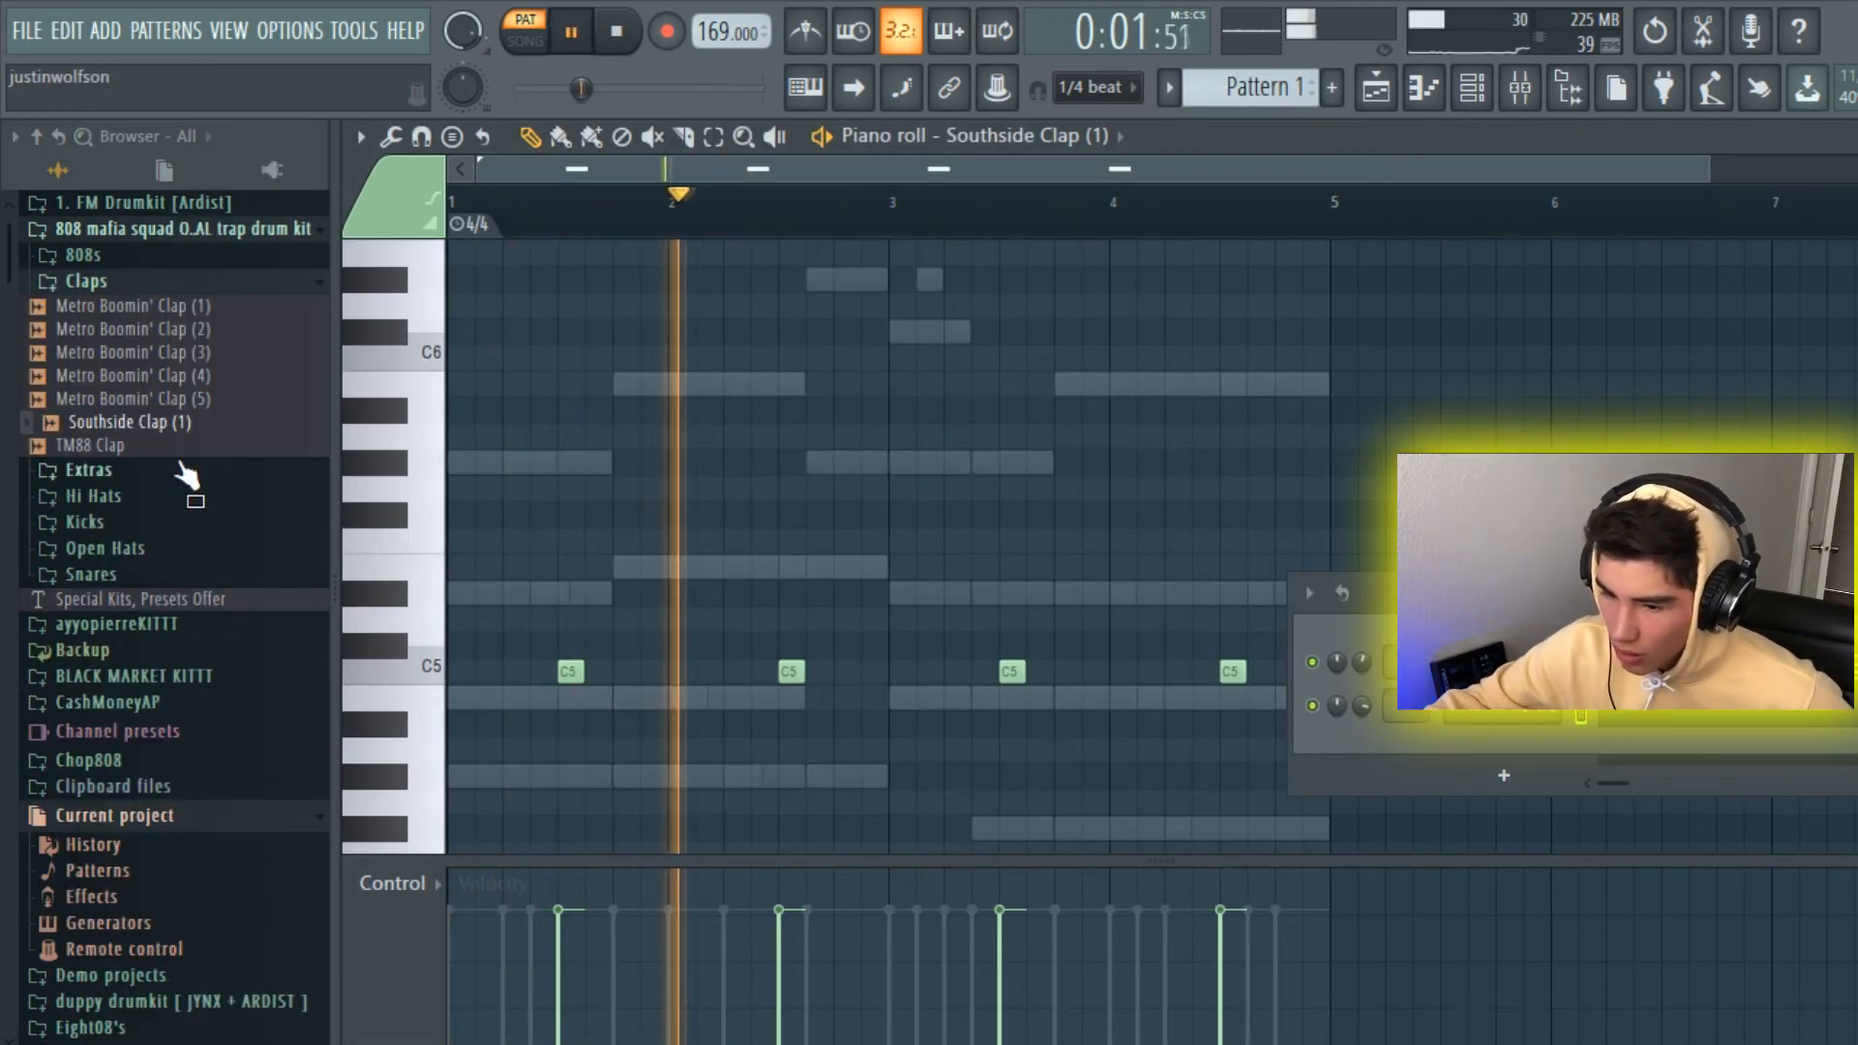
# Step: Audition the kit's snares, add Metro Boomin Snare (5) and program a three-note E5 roll plus a C5 hit in bar 2
pyautogui.click(145, 282)
pyautogui.click(155, 411)
pyautogui.click(172, 461)
pyautogui.click(182, 483)
pyautogui.click(185, 504)
pyautogui.click(218, 529)
pyautogui.click(224, 553)
pyautogui.click(230, 576)
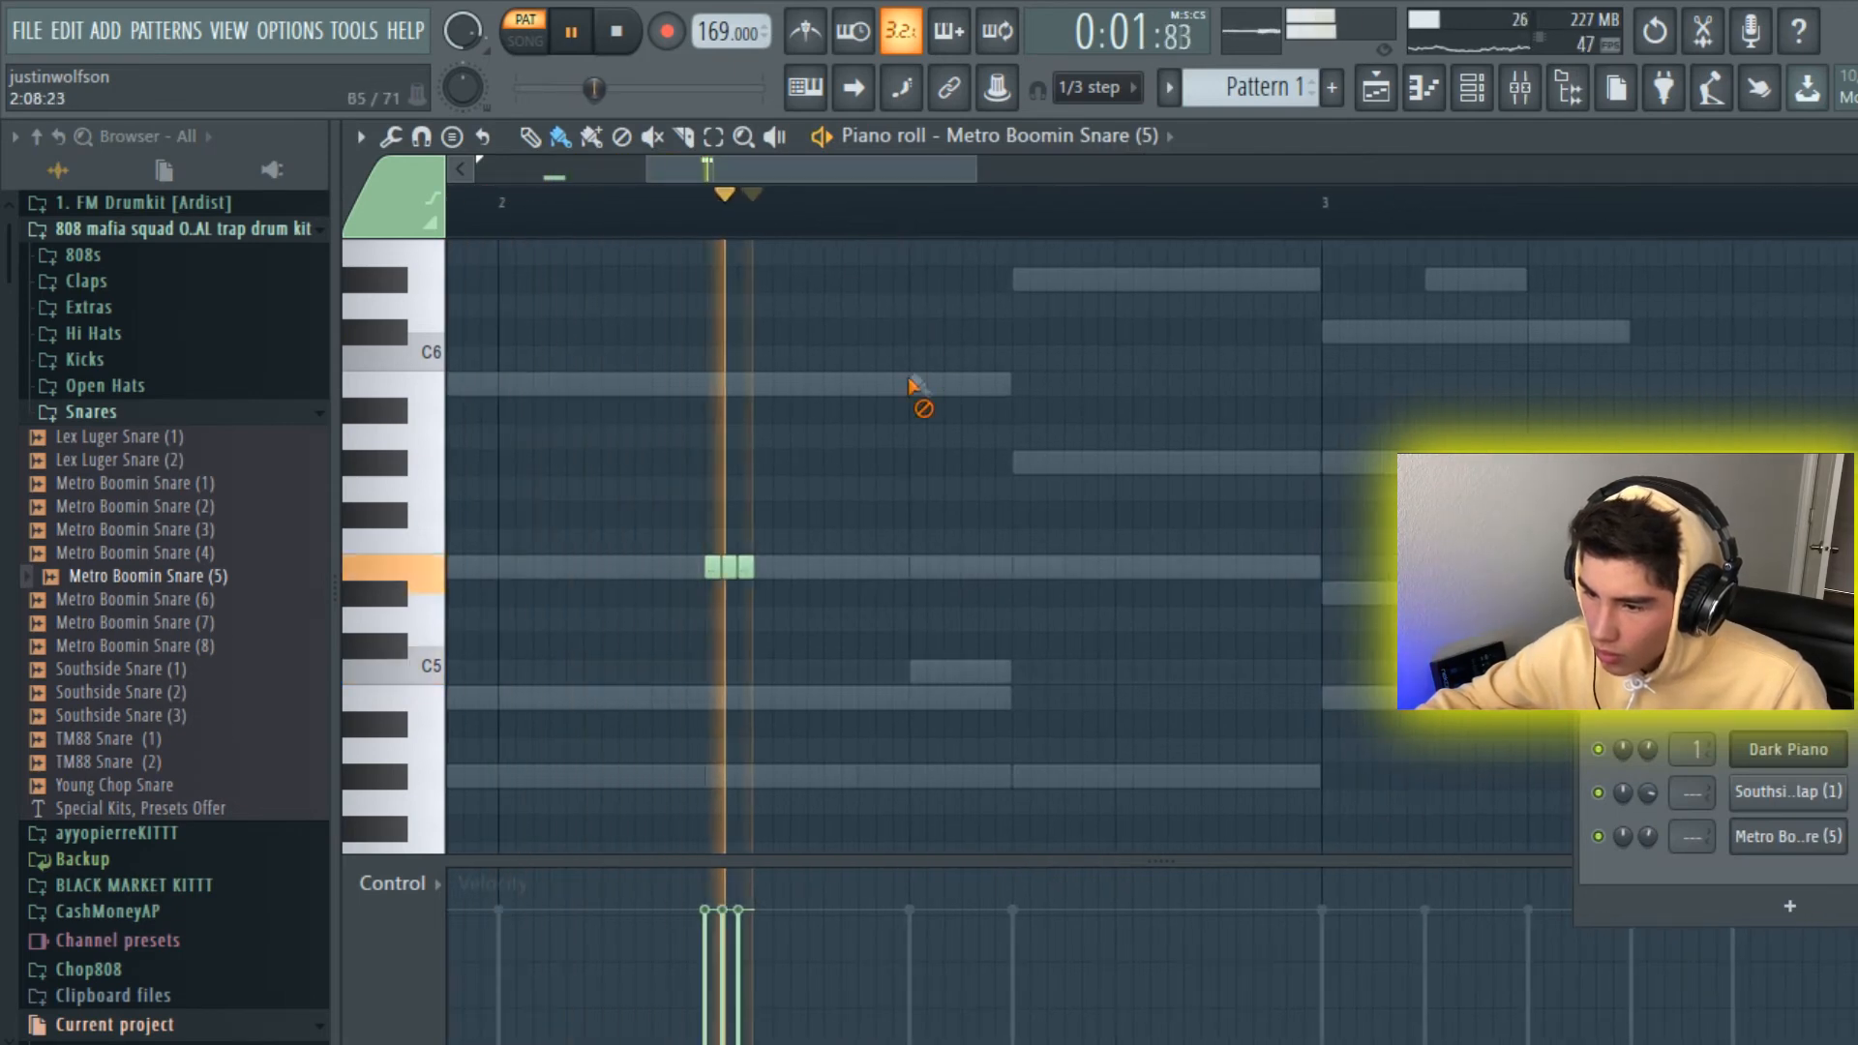
pyautogui.press('space')
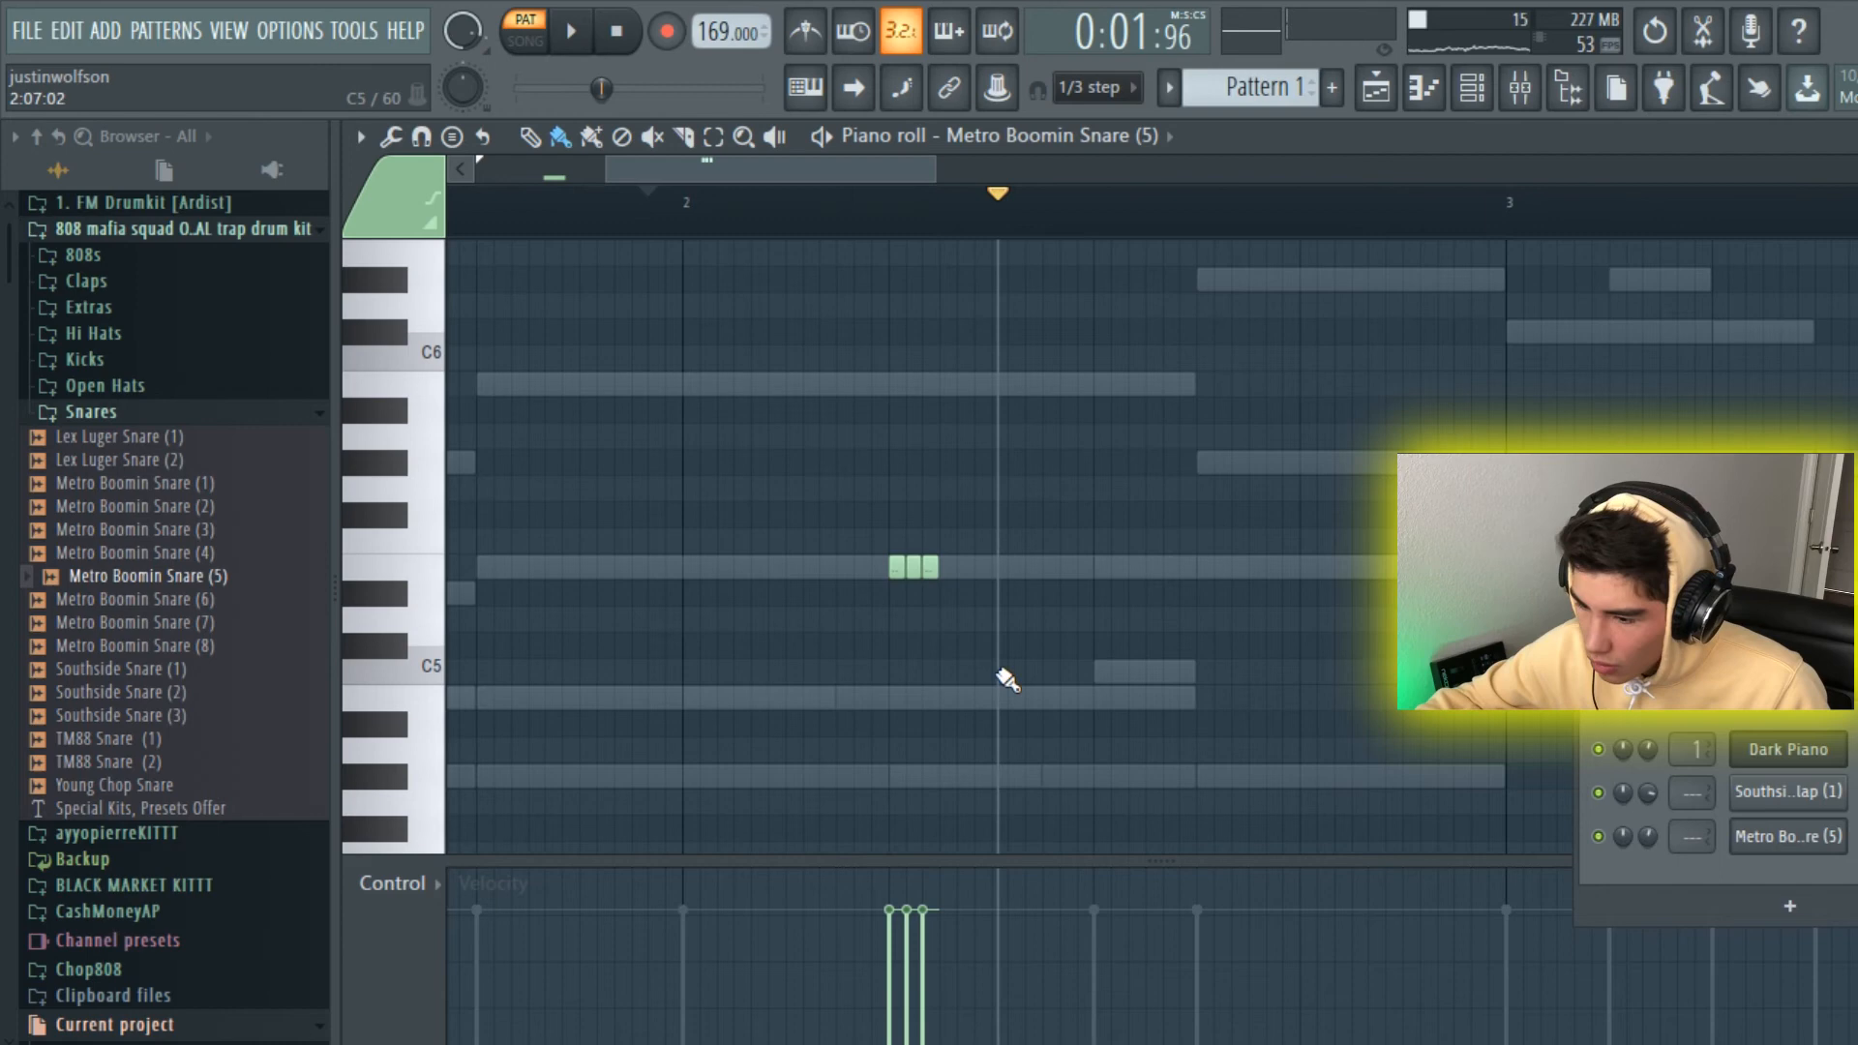
pyautogui.click(575, 33)
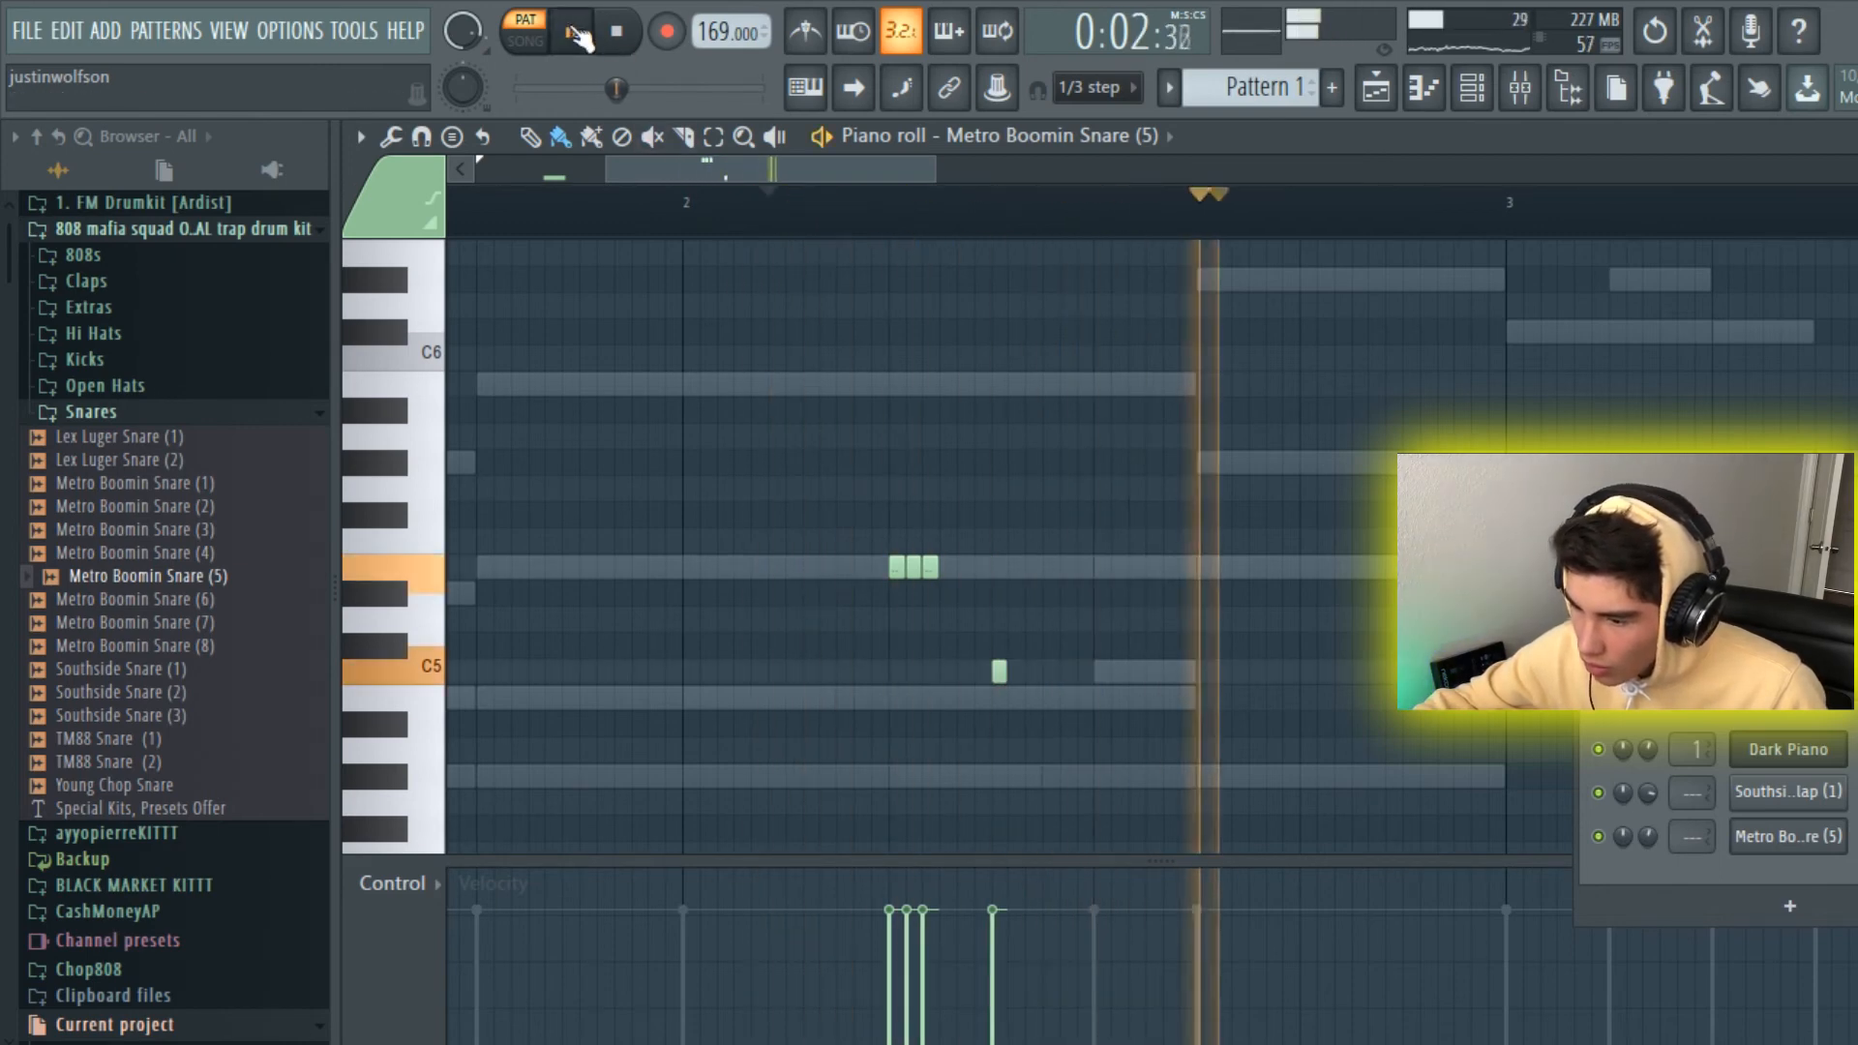
# Step: Play back the snare and Hi Hat [ Africa ] parts and remove the C5 hi-hat hit midway between beats 3 and 4 of bar 1
pyautogui.click(573, 39)
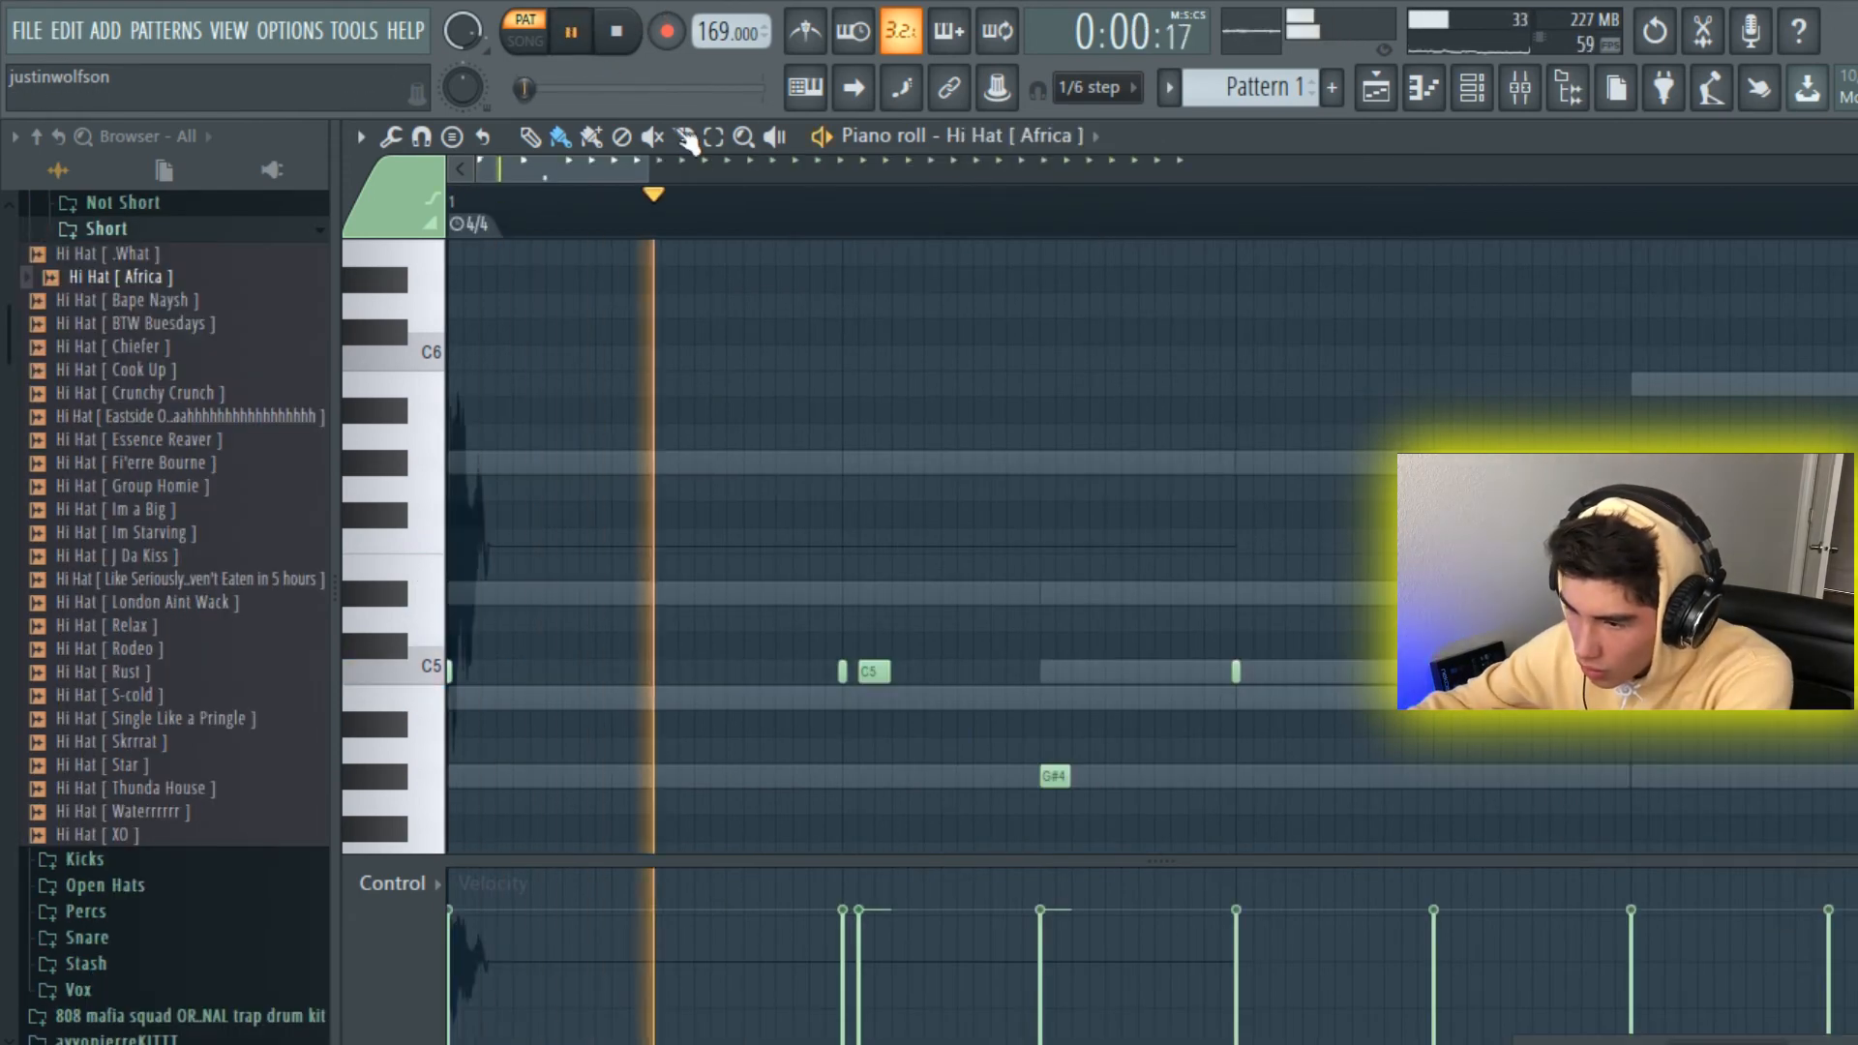
pyautogui.click(628, 38)
pyautogui.moveTo(649, 170); pyautogui.dragTo(640, 67)
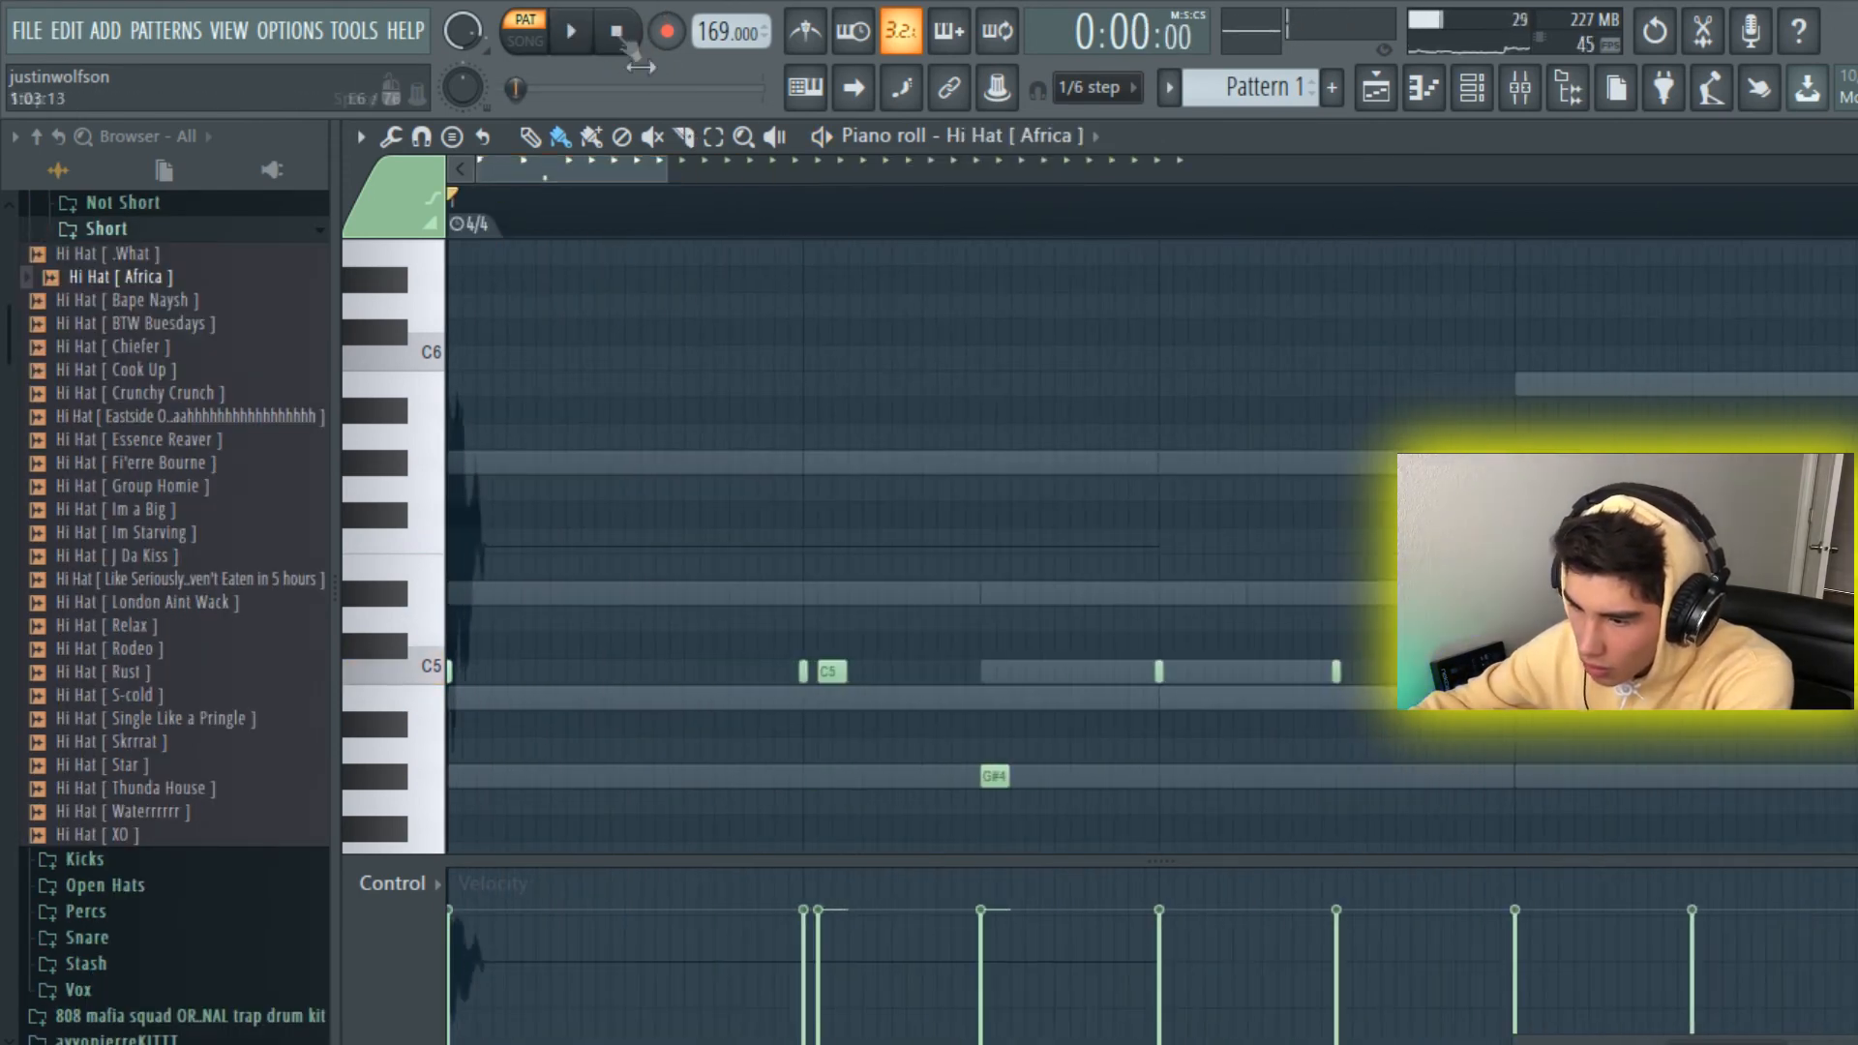
pyautogui.press('space')
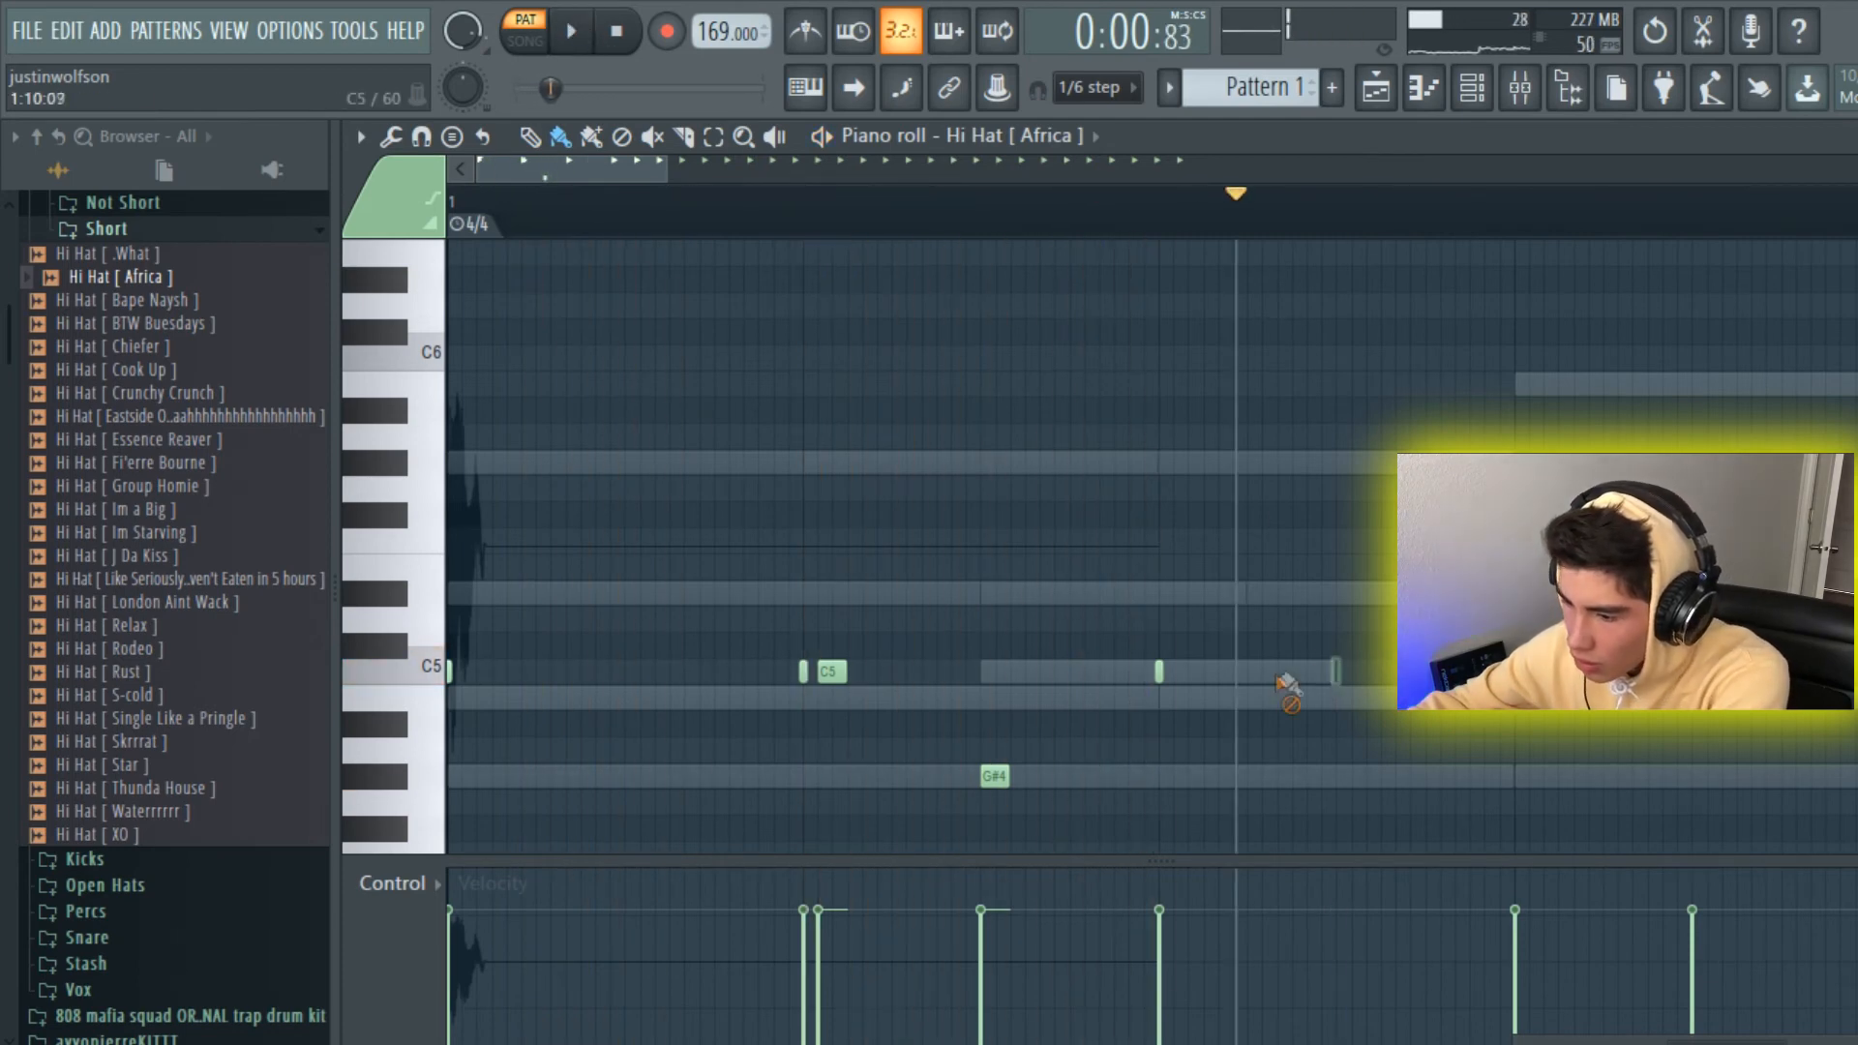
pyautogui.scroll(-3, 387, 774)
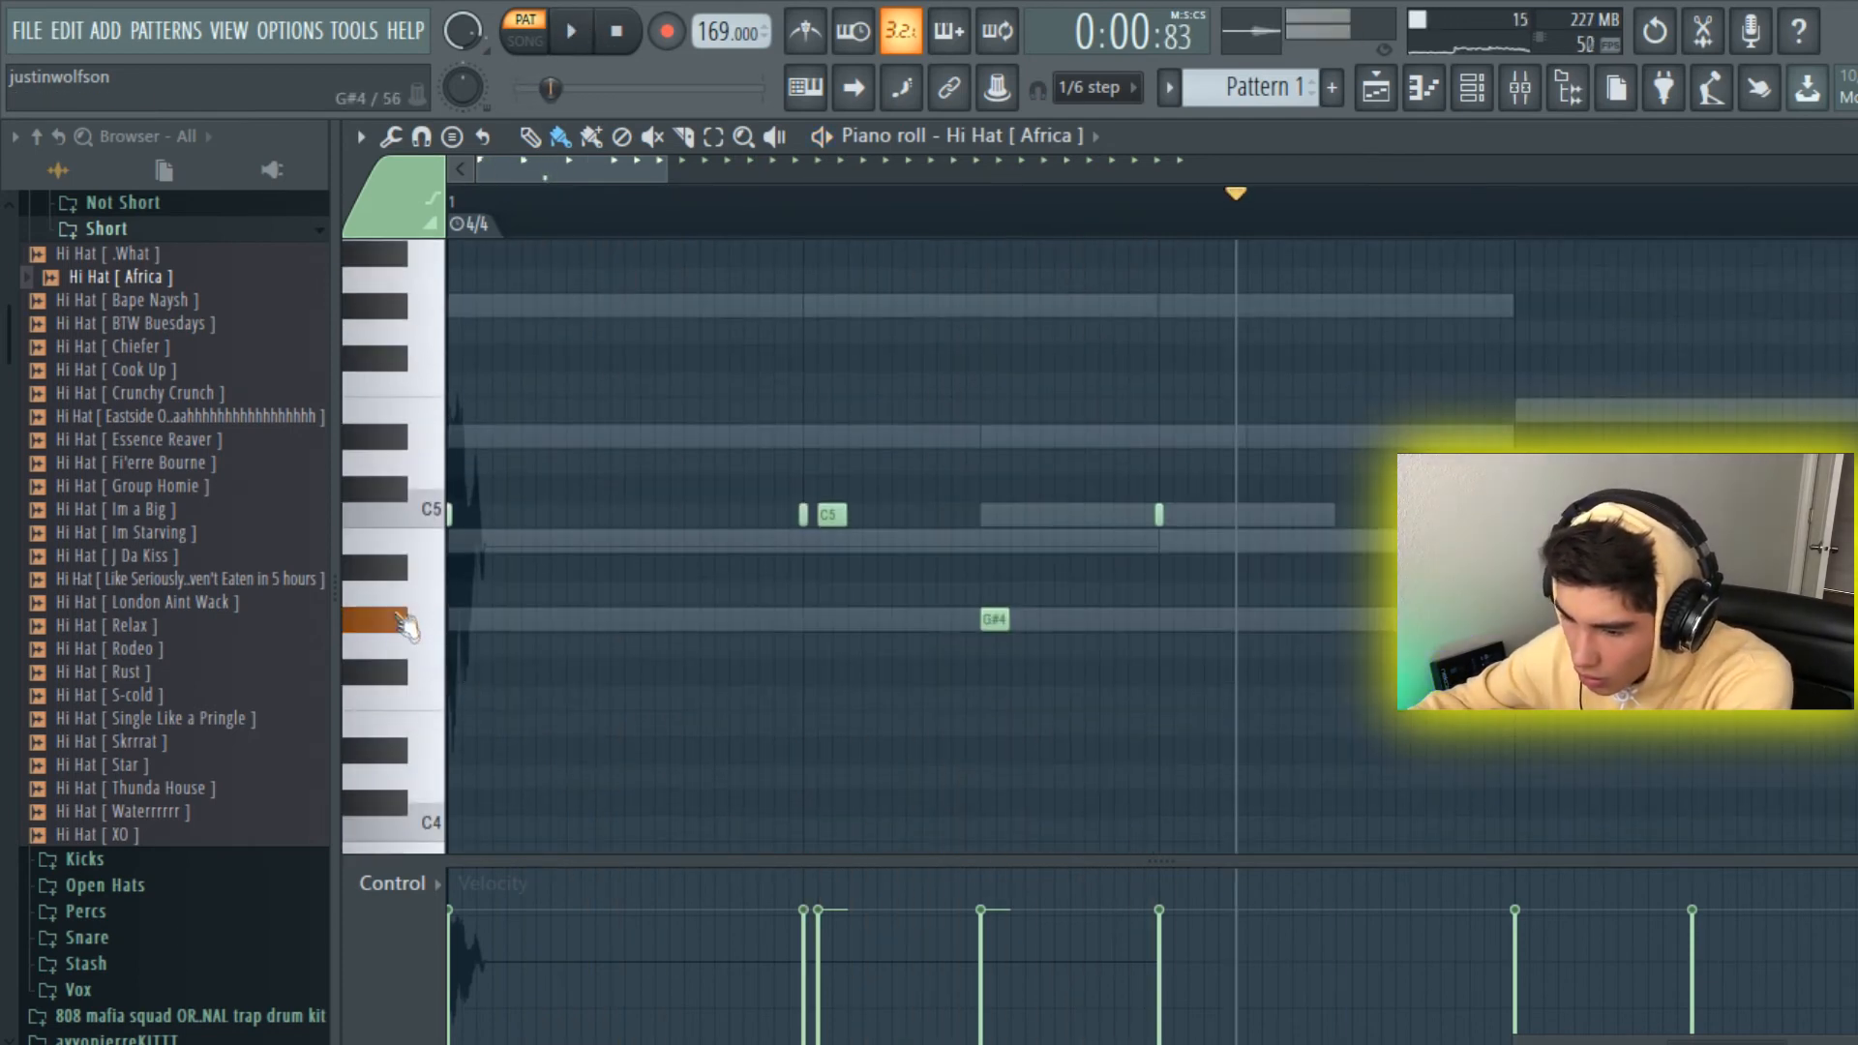
pyautogui.press('space')
# Step: Check the Perc [ Morse ] hits across the bars during playback and move the Channel rack out of the way
pyautogui.moveTo(893, 173); pyautogui.dragTo(960, 331)
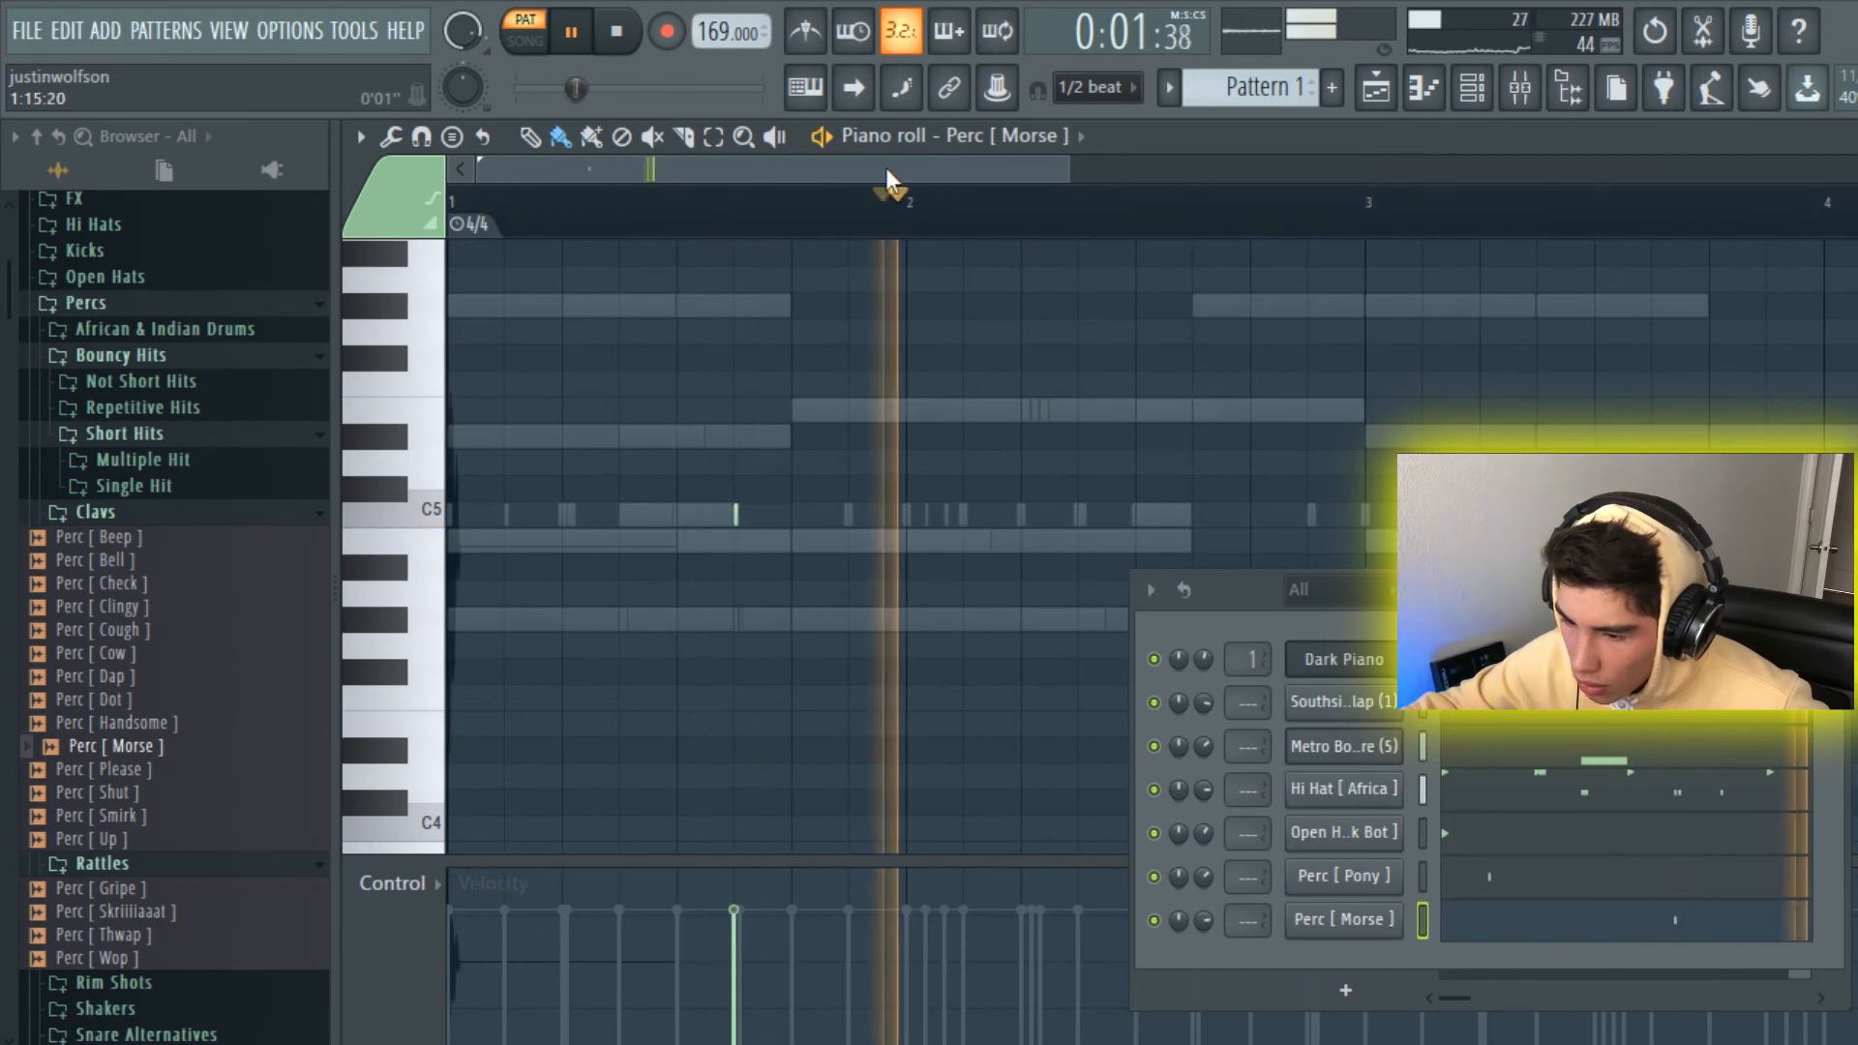
pyautogui.moveTo(885, 168); pyautogui.dragTo(1126, 406)
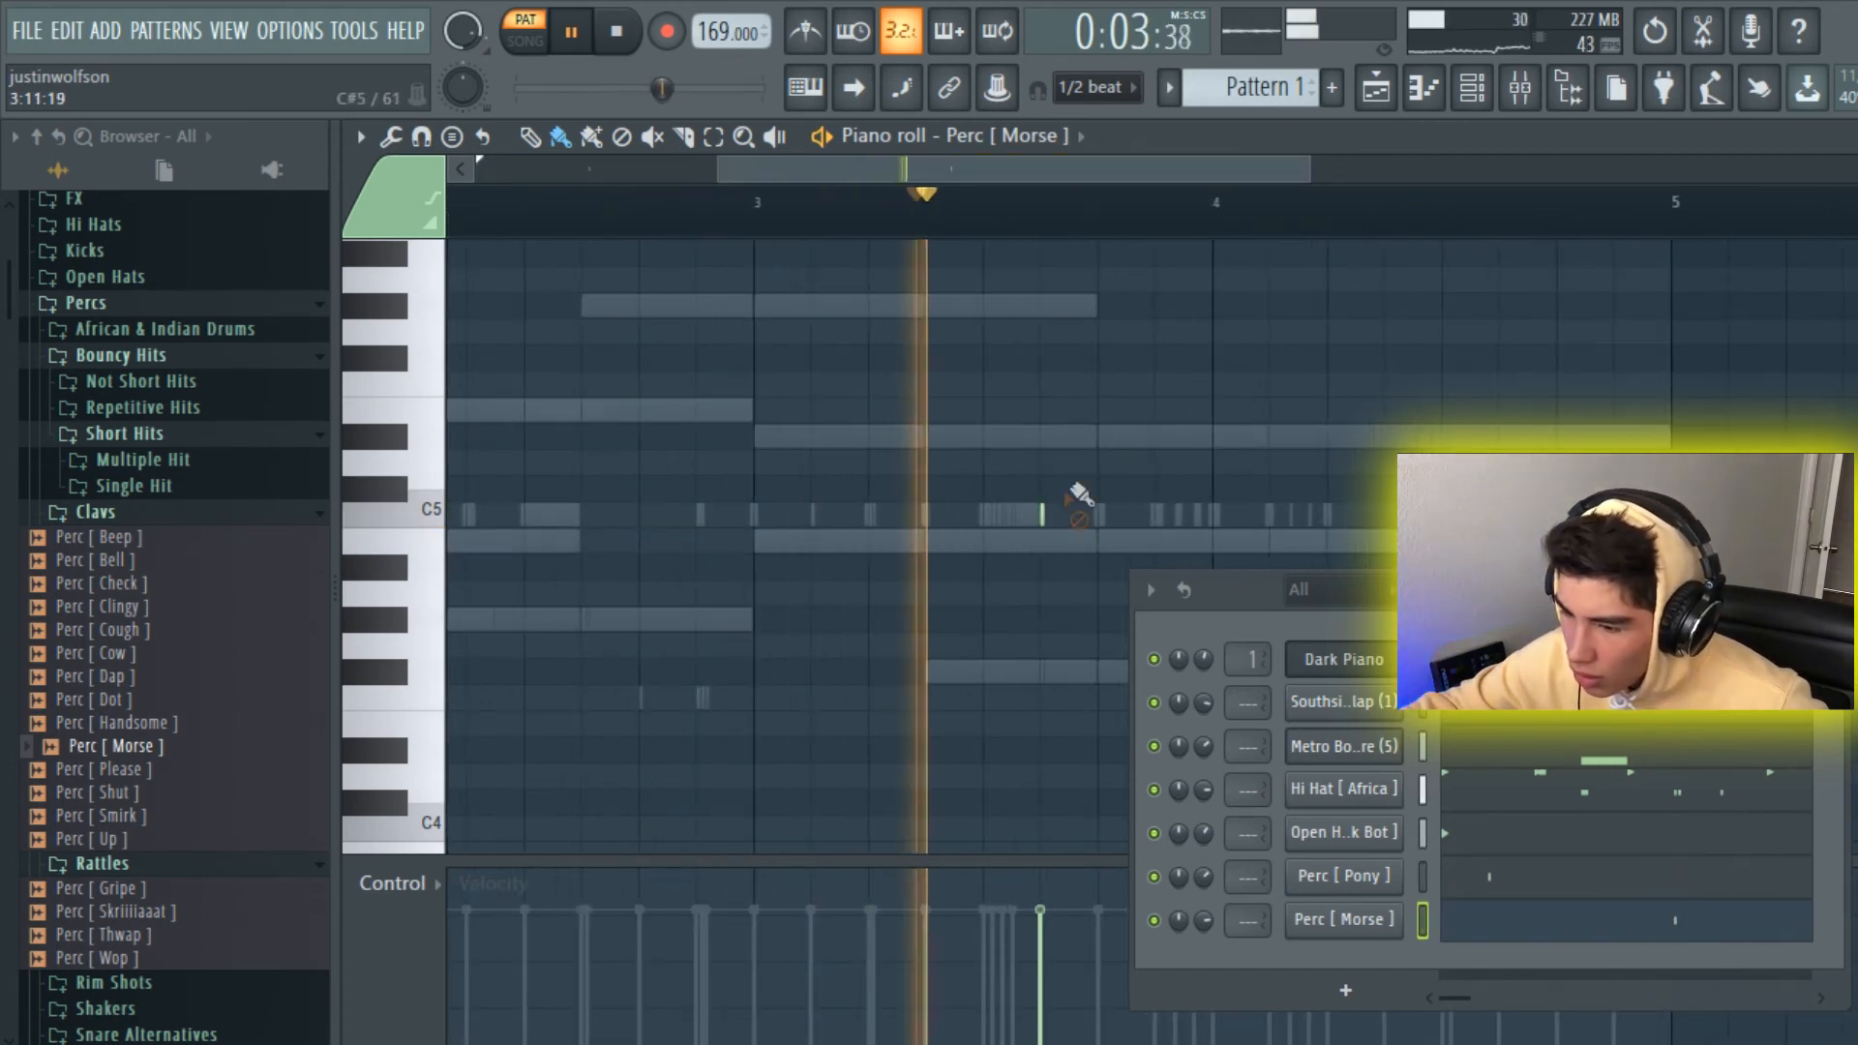
pyautogui.moveTo(1233, 585); pyautogui.dragTo(1321, 630)
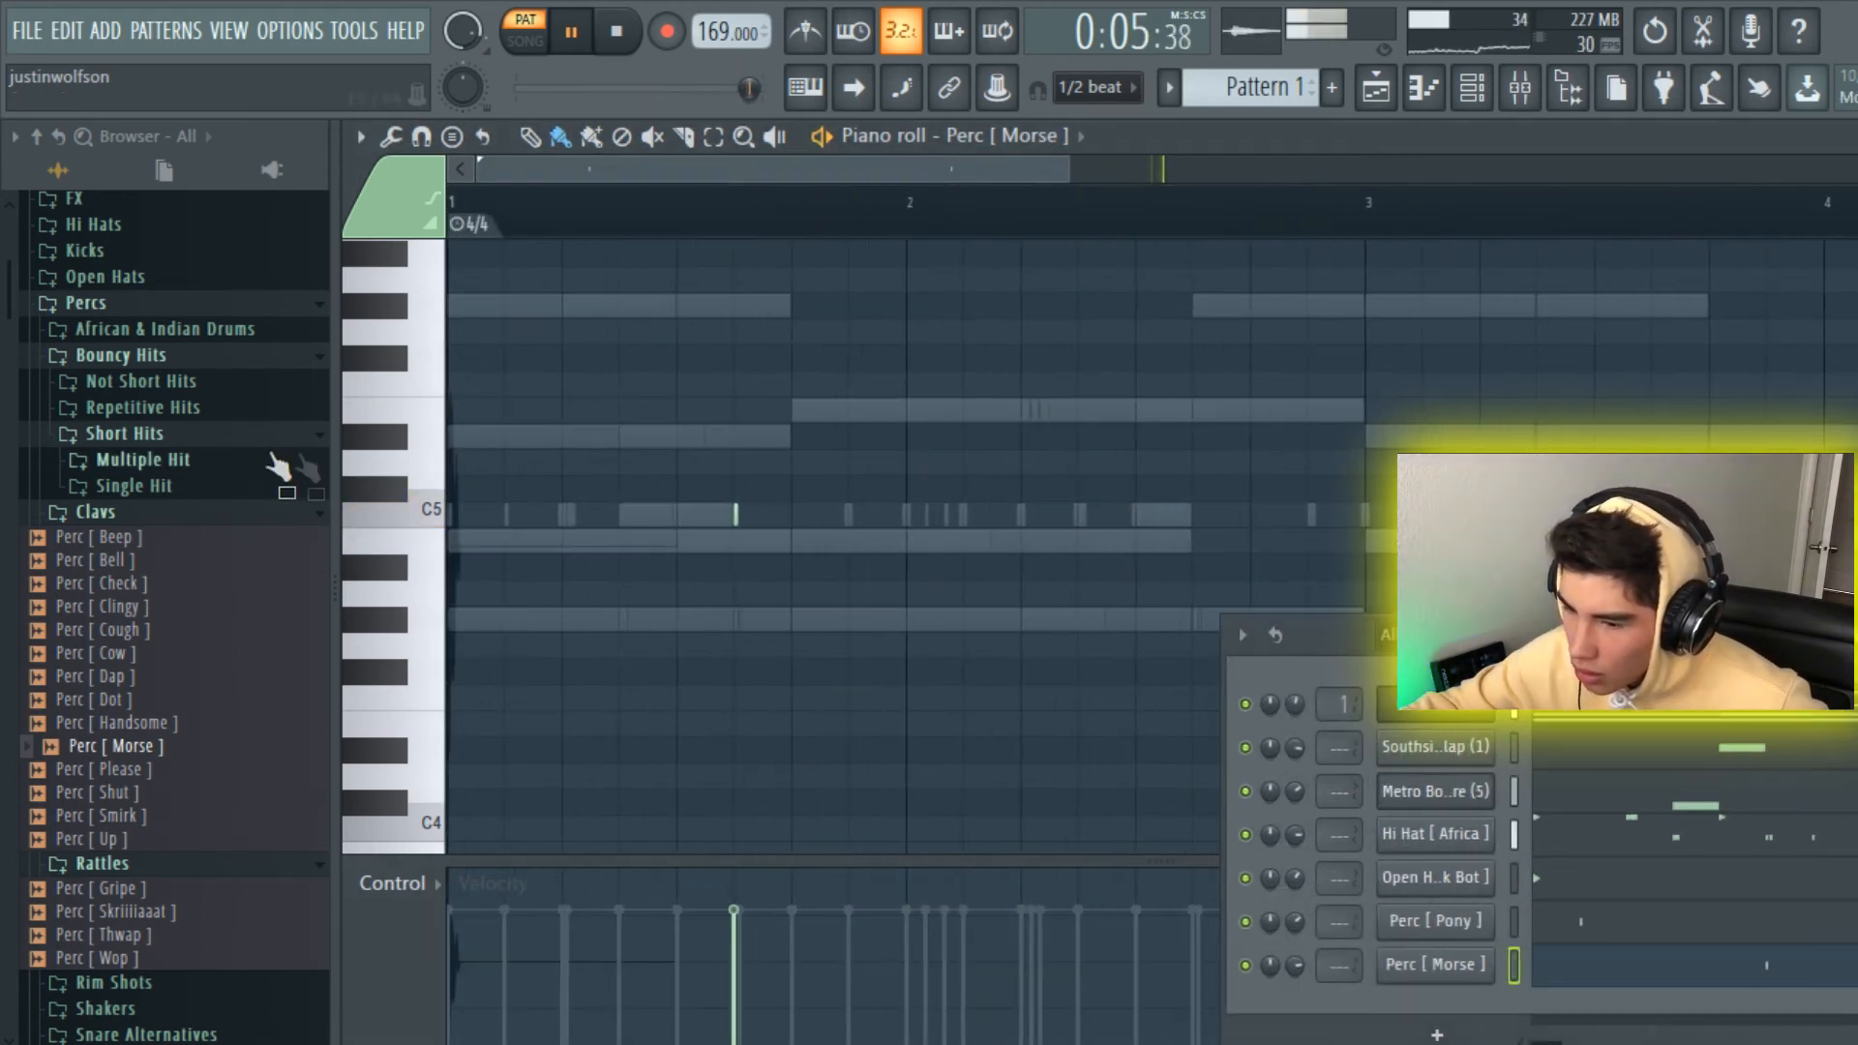
# Step: Leave the drum kit's percussion folders, add the 808 [C] (42) sample as a channel and open Effectrix on mixer Insert 2
pyautogui.click(135, 304)
pyautogui.scroll(4, 145, 416)
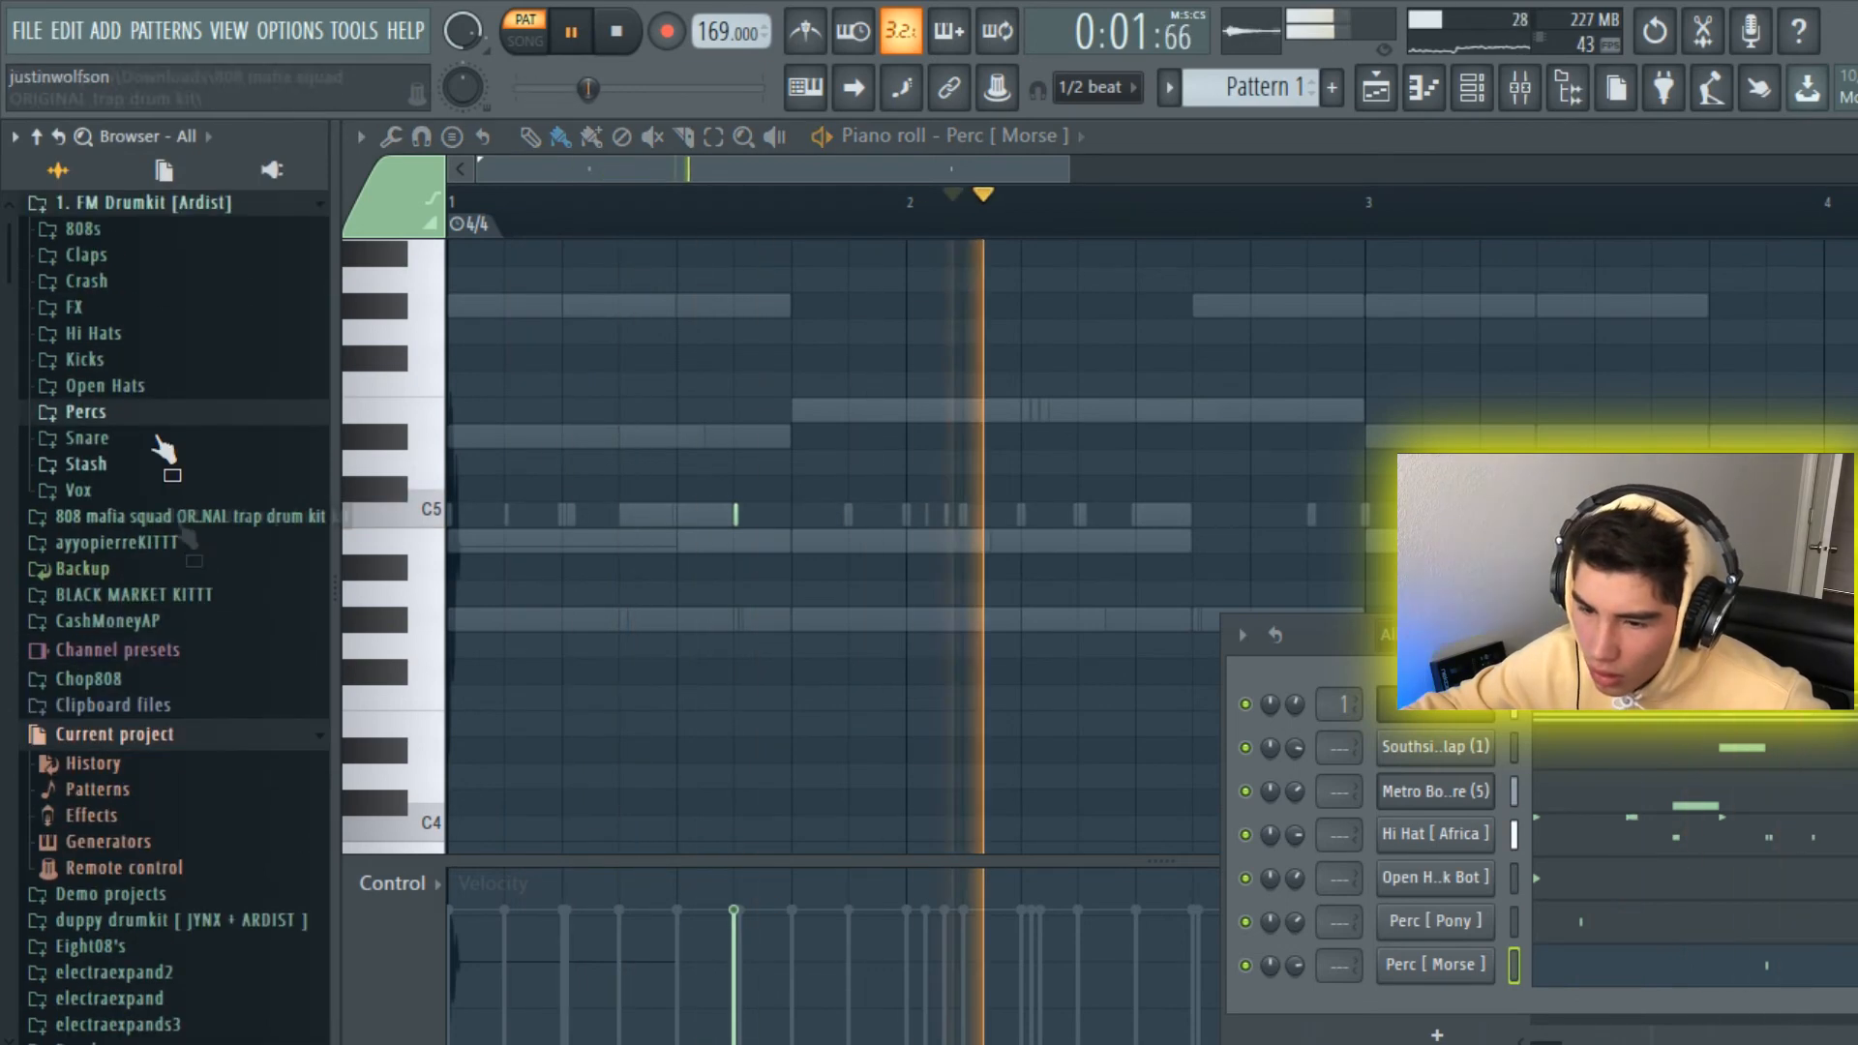
pyautogui.click(204, 205)
pyautogui.moveTo(1267, 677); pyautogui.dragTo(741, 343)
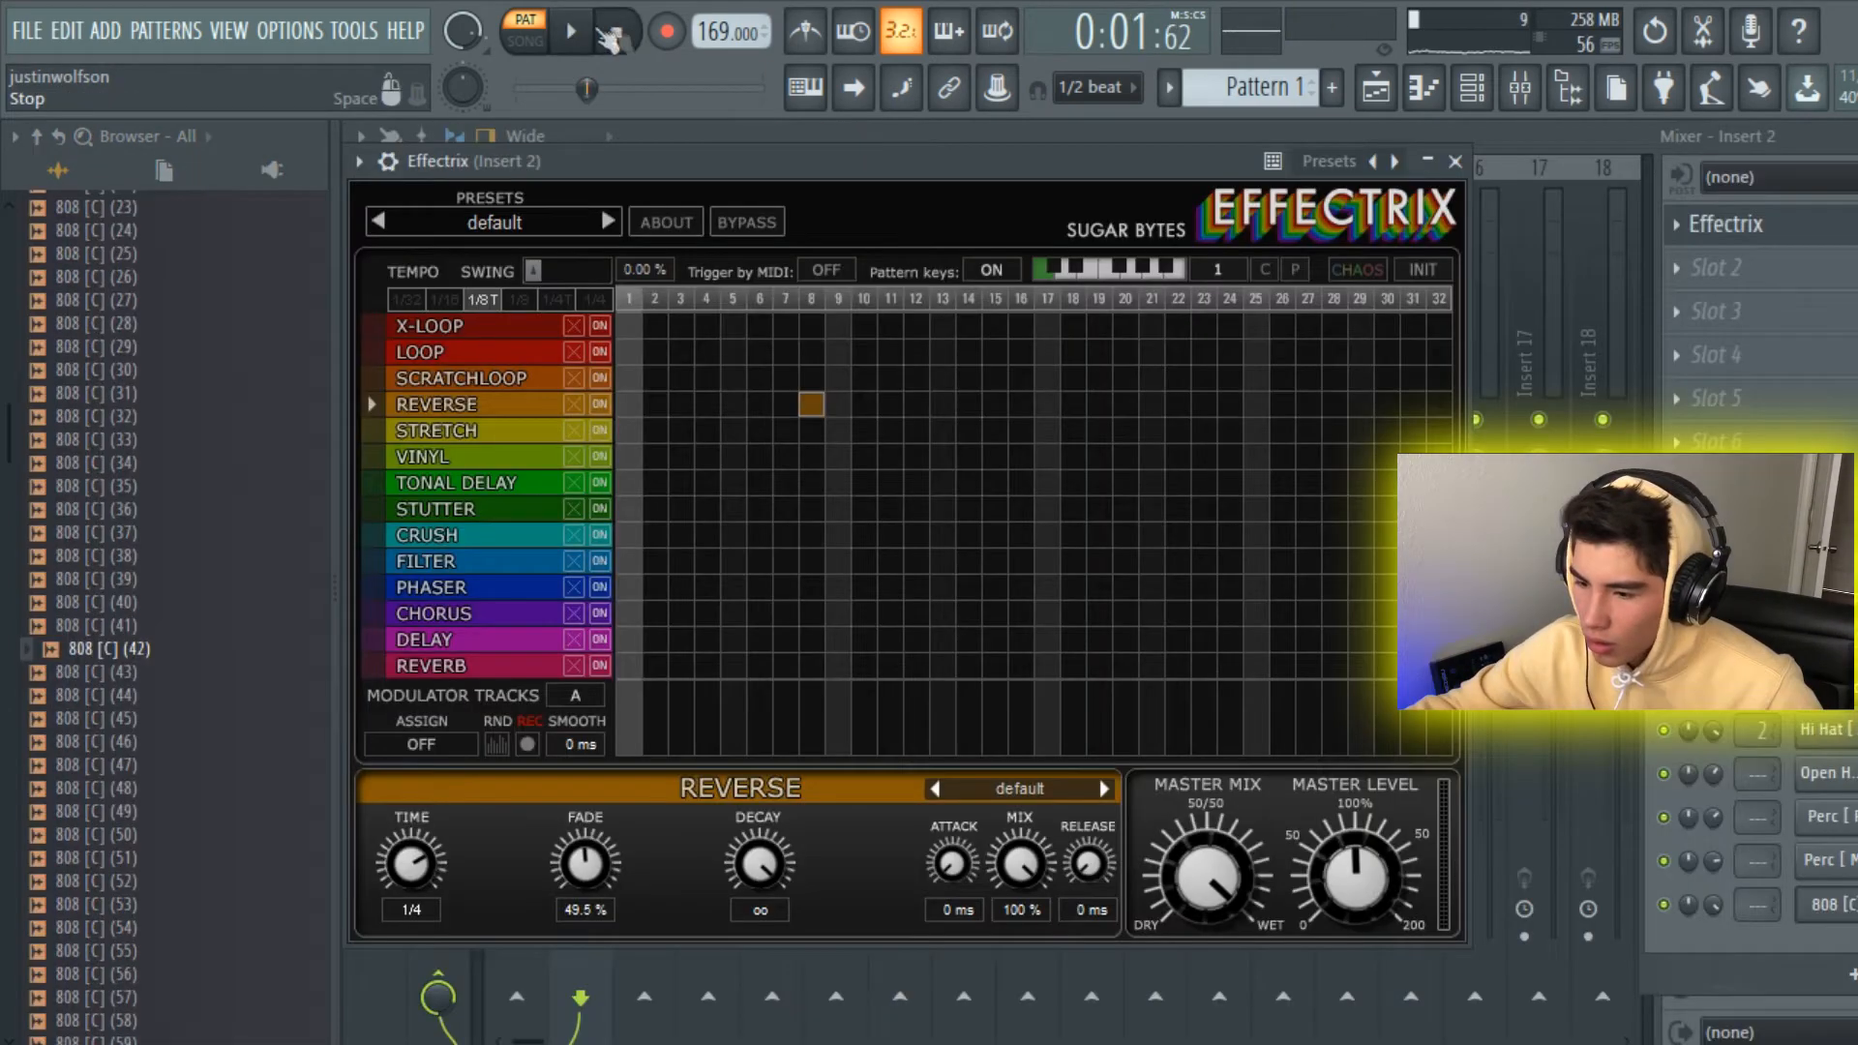
# Step: Set the Effectrix tempo to 1/16 and place a single Stretch block across steps 14 and 15 while the pattern plays
pyautogui.click(576, 31)
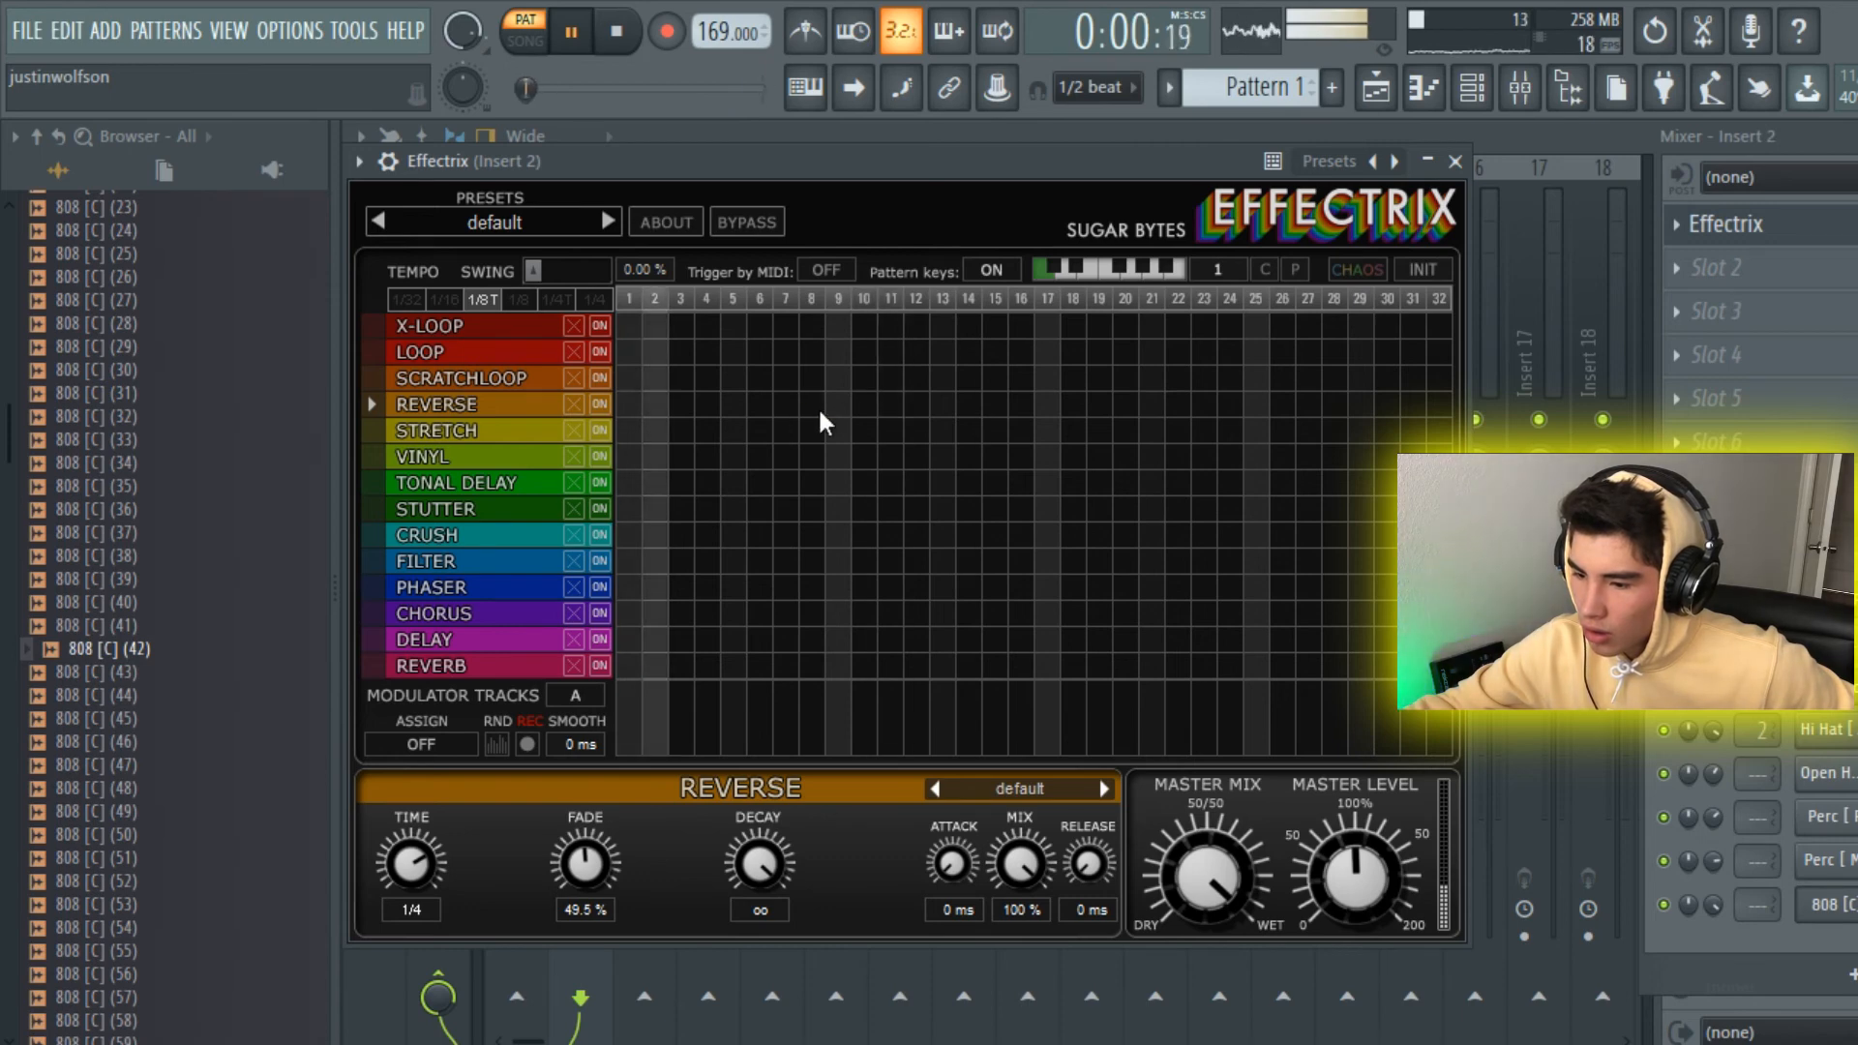
pyautogui.click(445, 298)
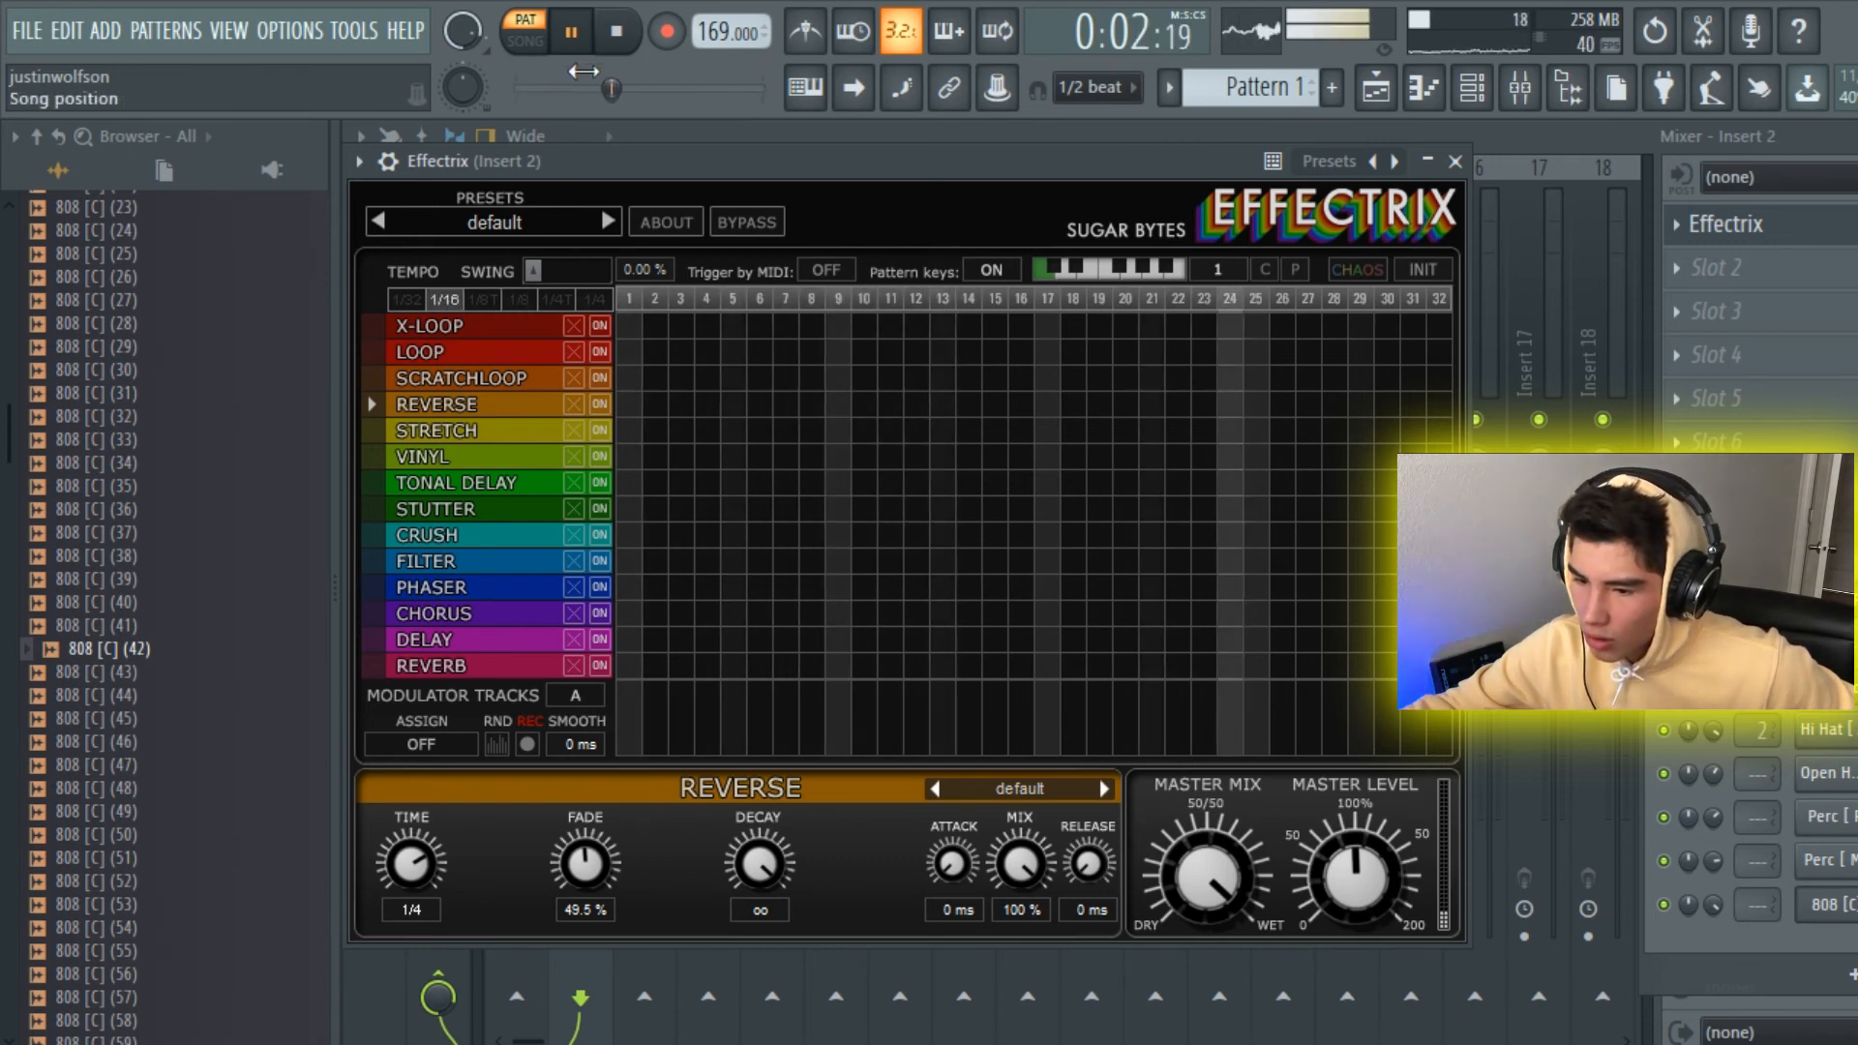
pyautogui.click(941, 430)
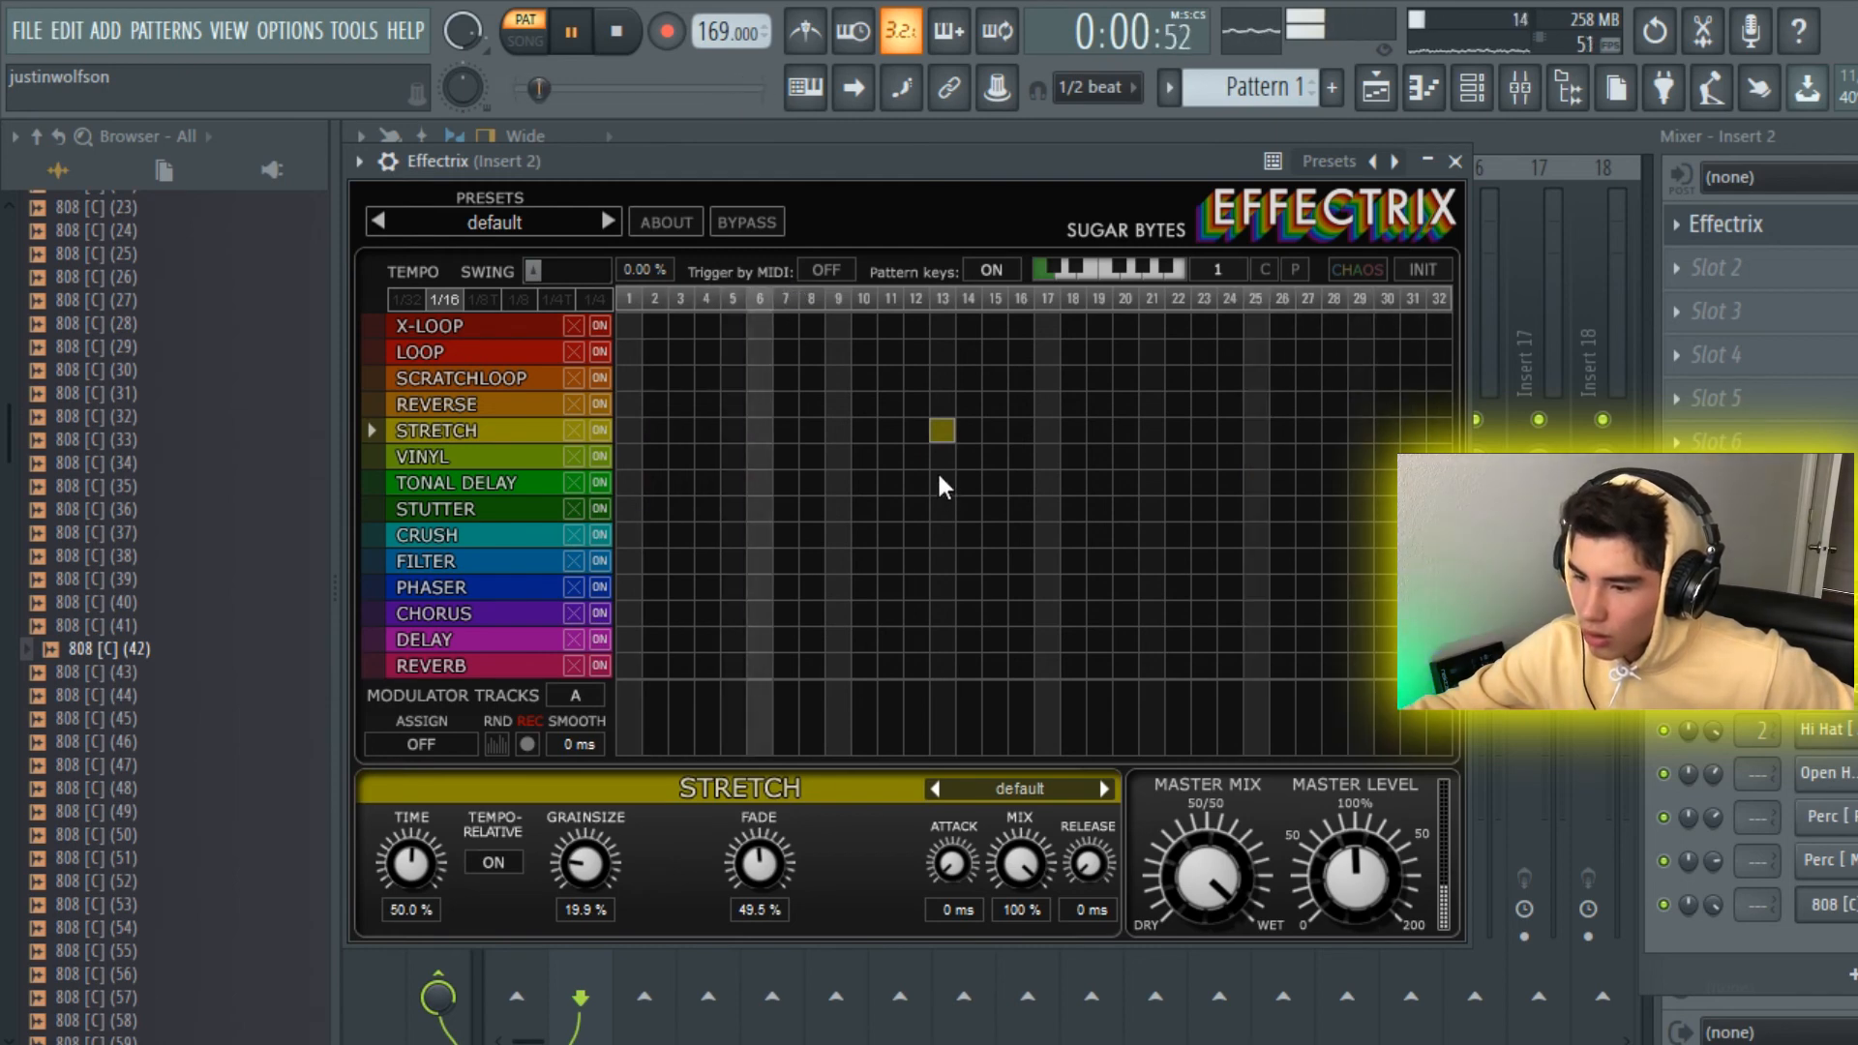
pyautogui.click(973, 433)
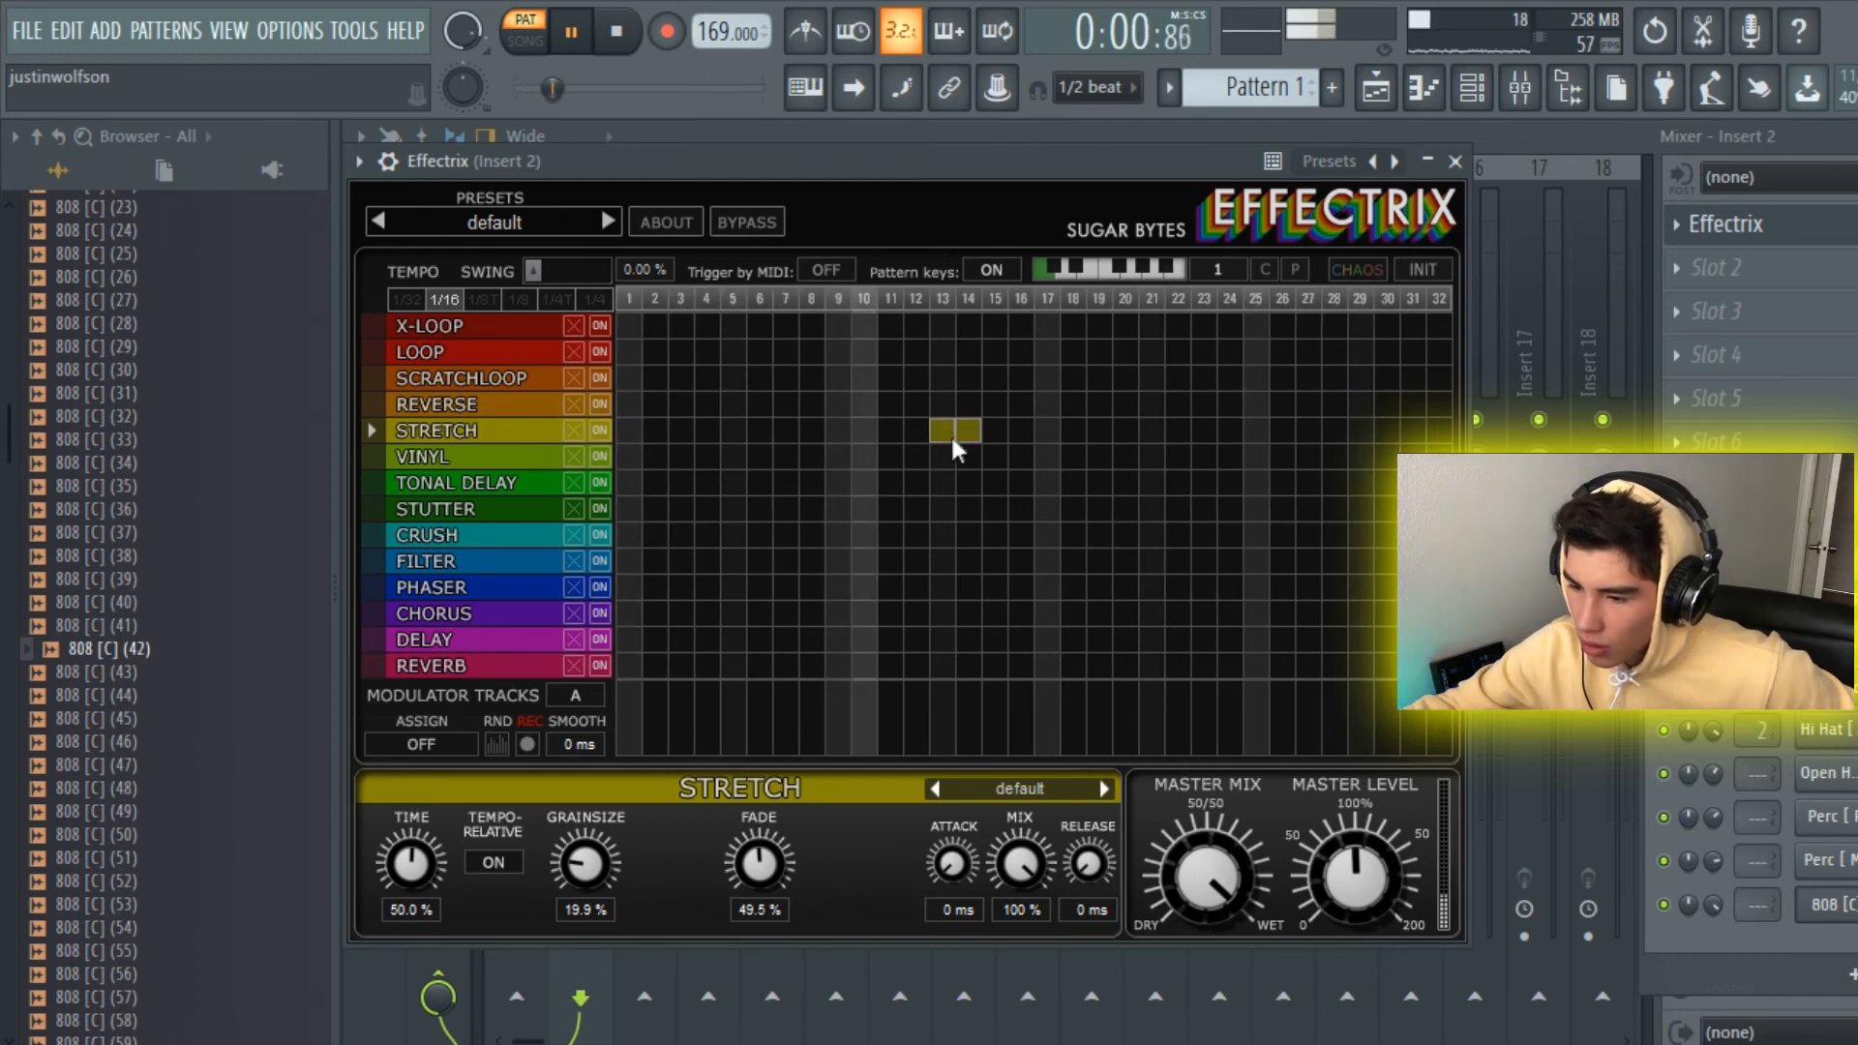
pyautogui.moveTo(979, 440); pyautogui.dragTo(995, 453)
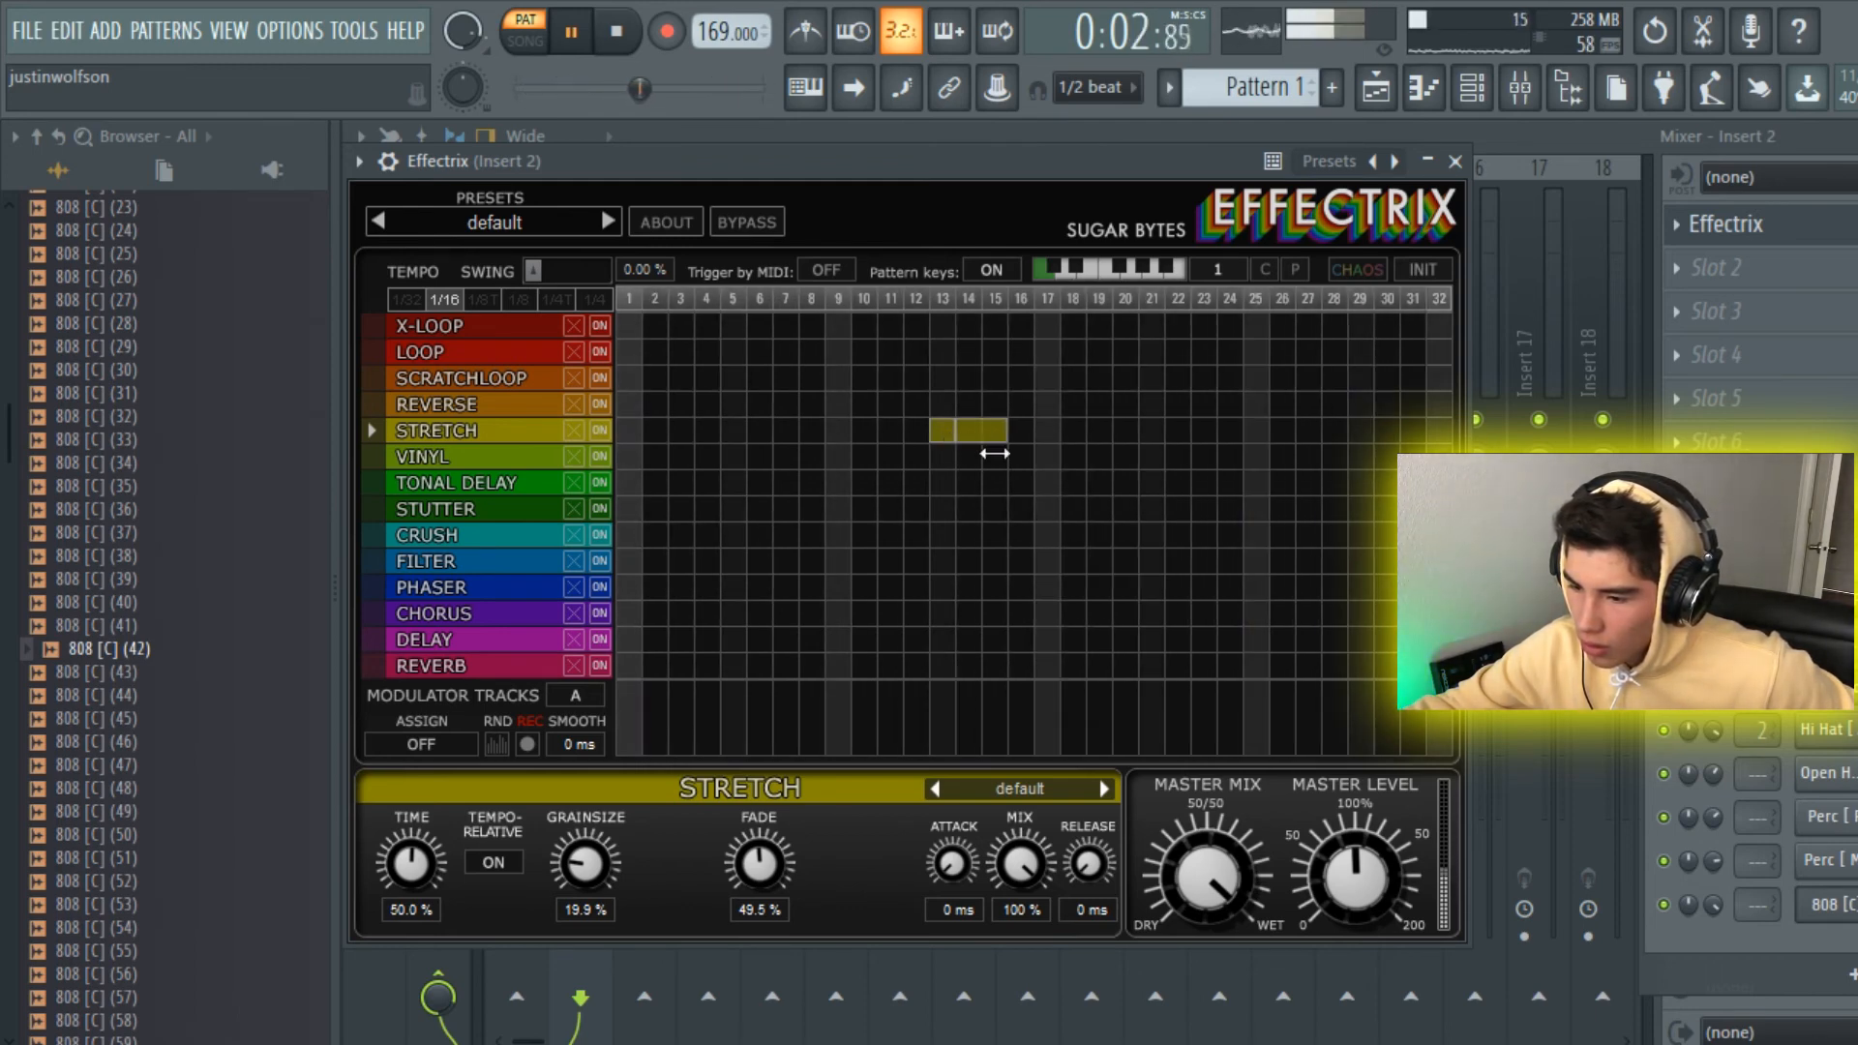
pyautogui.click(949, 431)
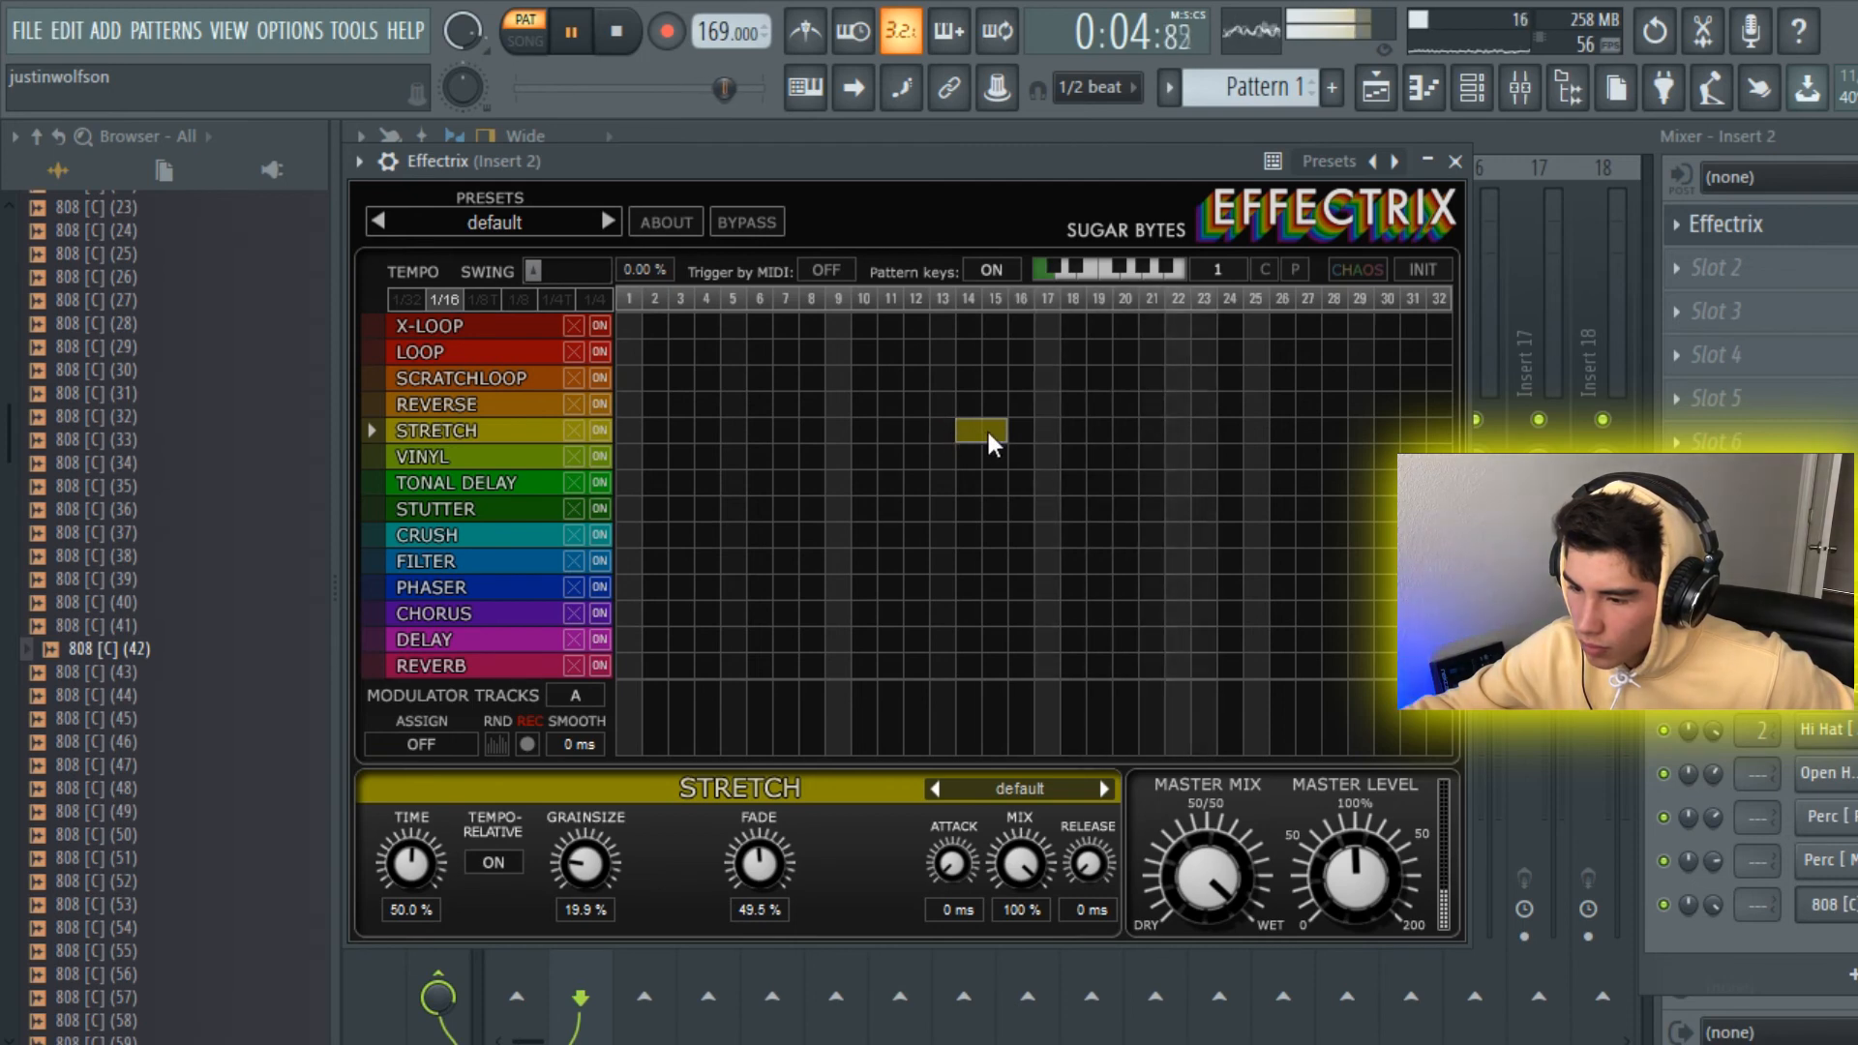
pyautogui.click(631, 29)
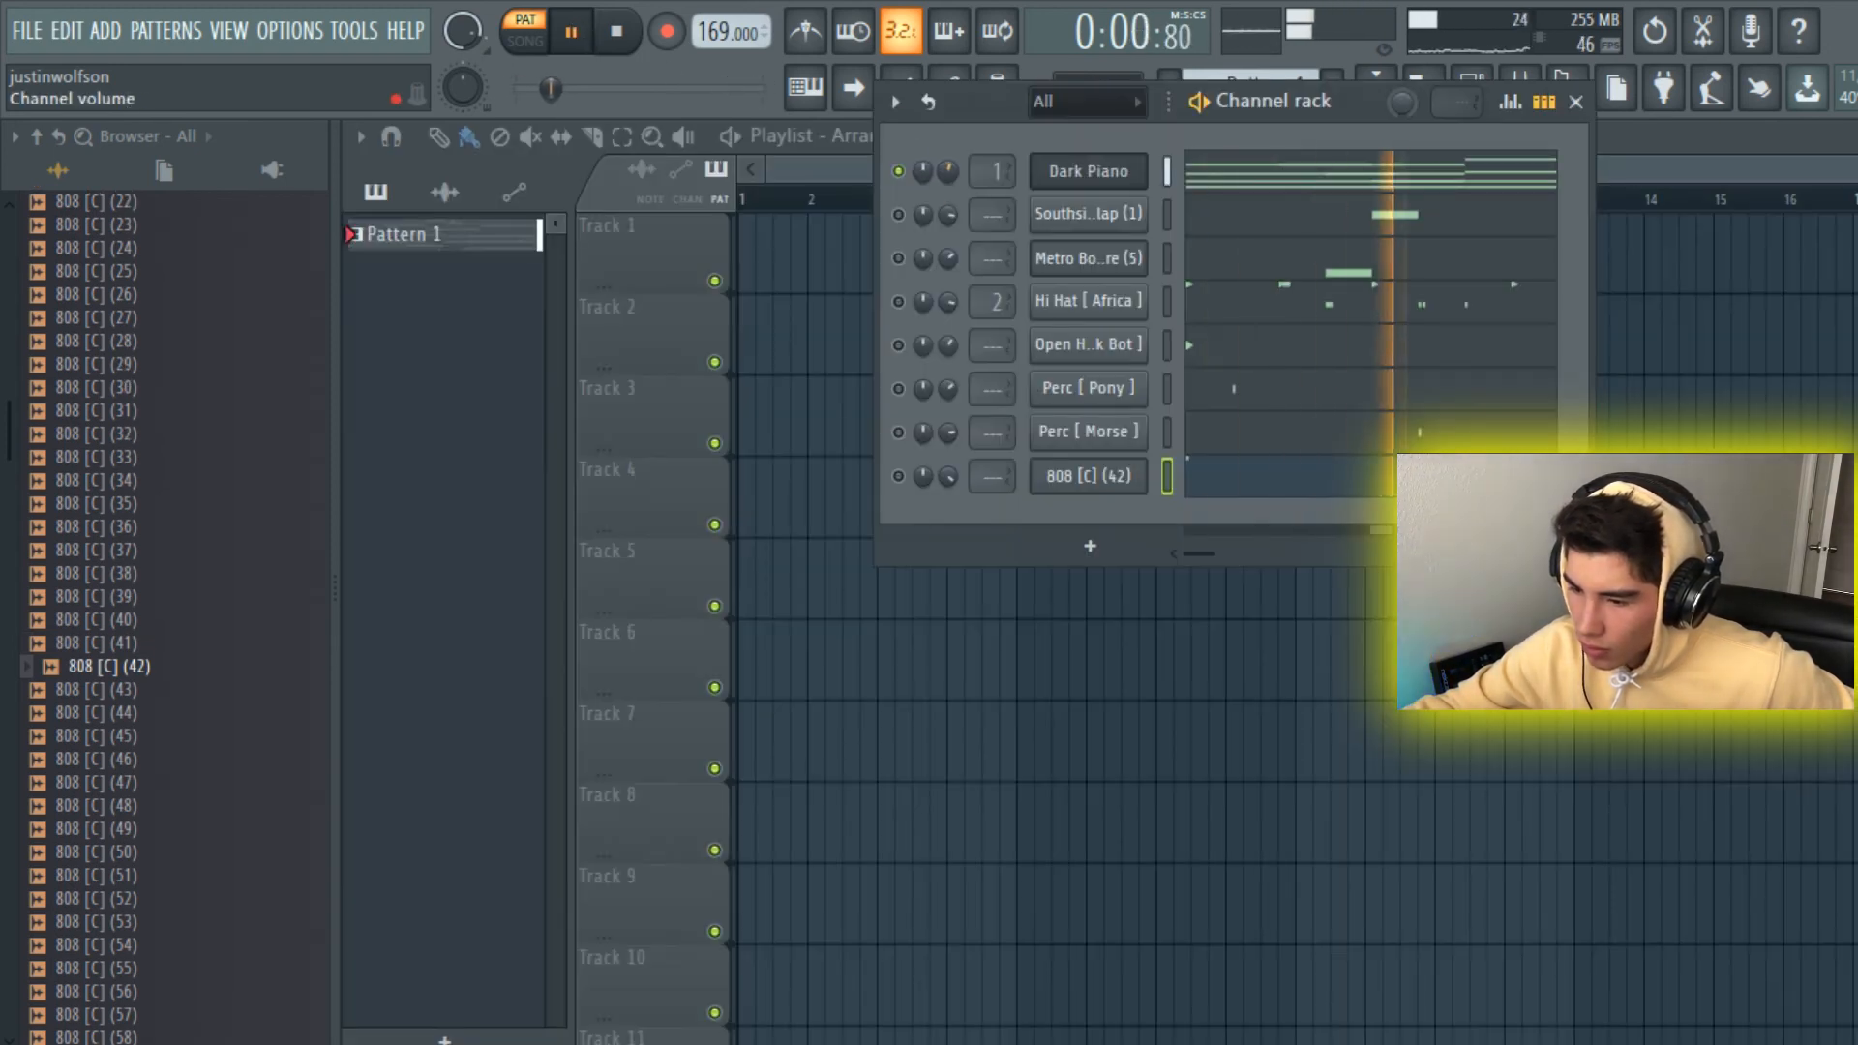
# Step: Open the Dark Piano notes and review the chord melody across all four bars while it plays solo
pyautogui.click(1231, 185)
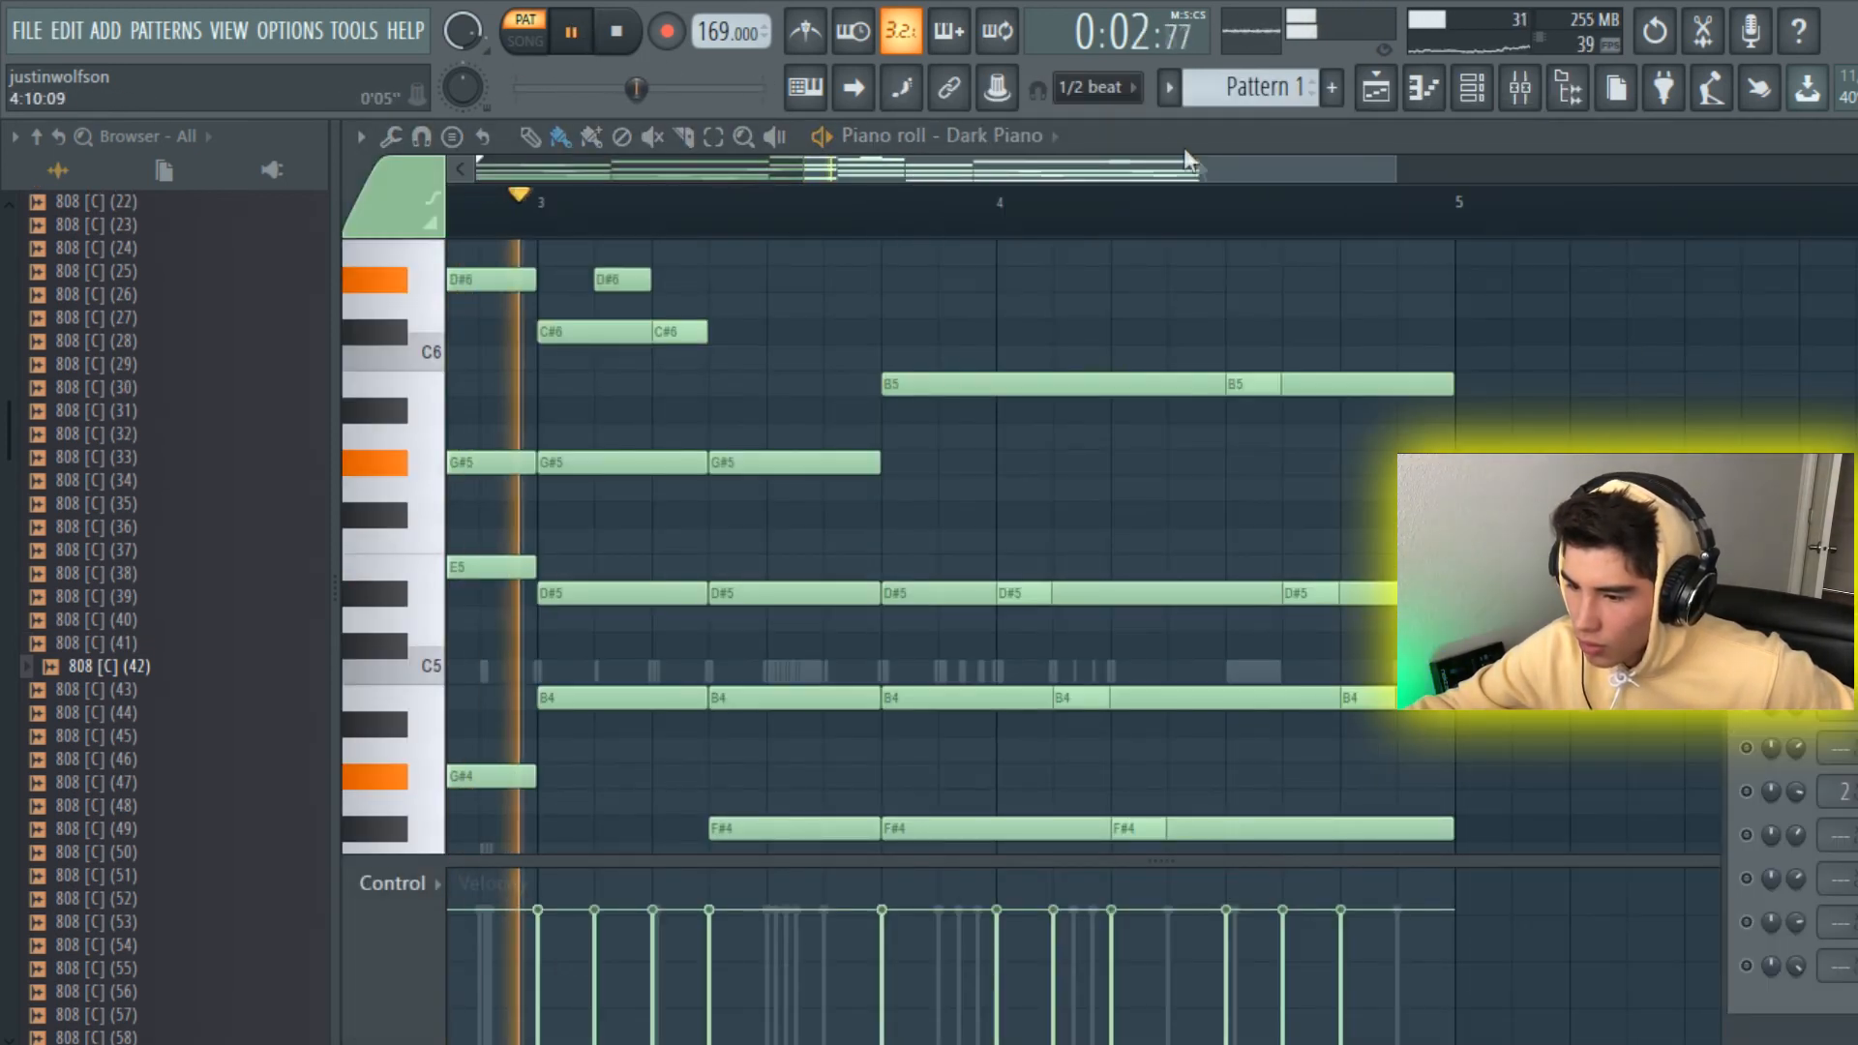
pyautogui.moveTo(1185, 162); pyautogui.dragTo(1152, 247)
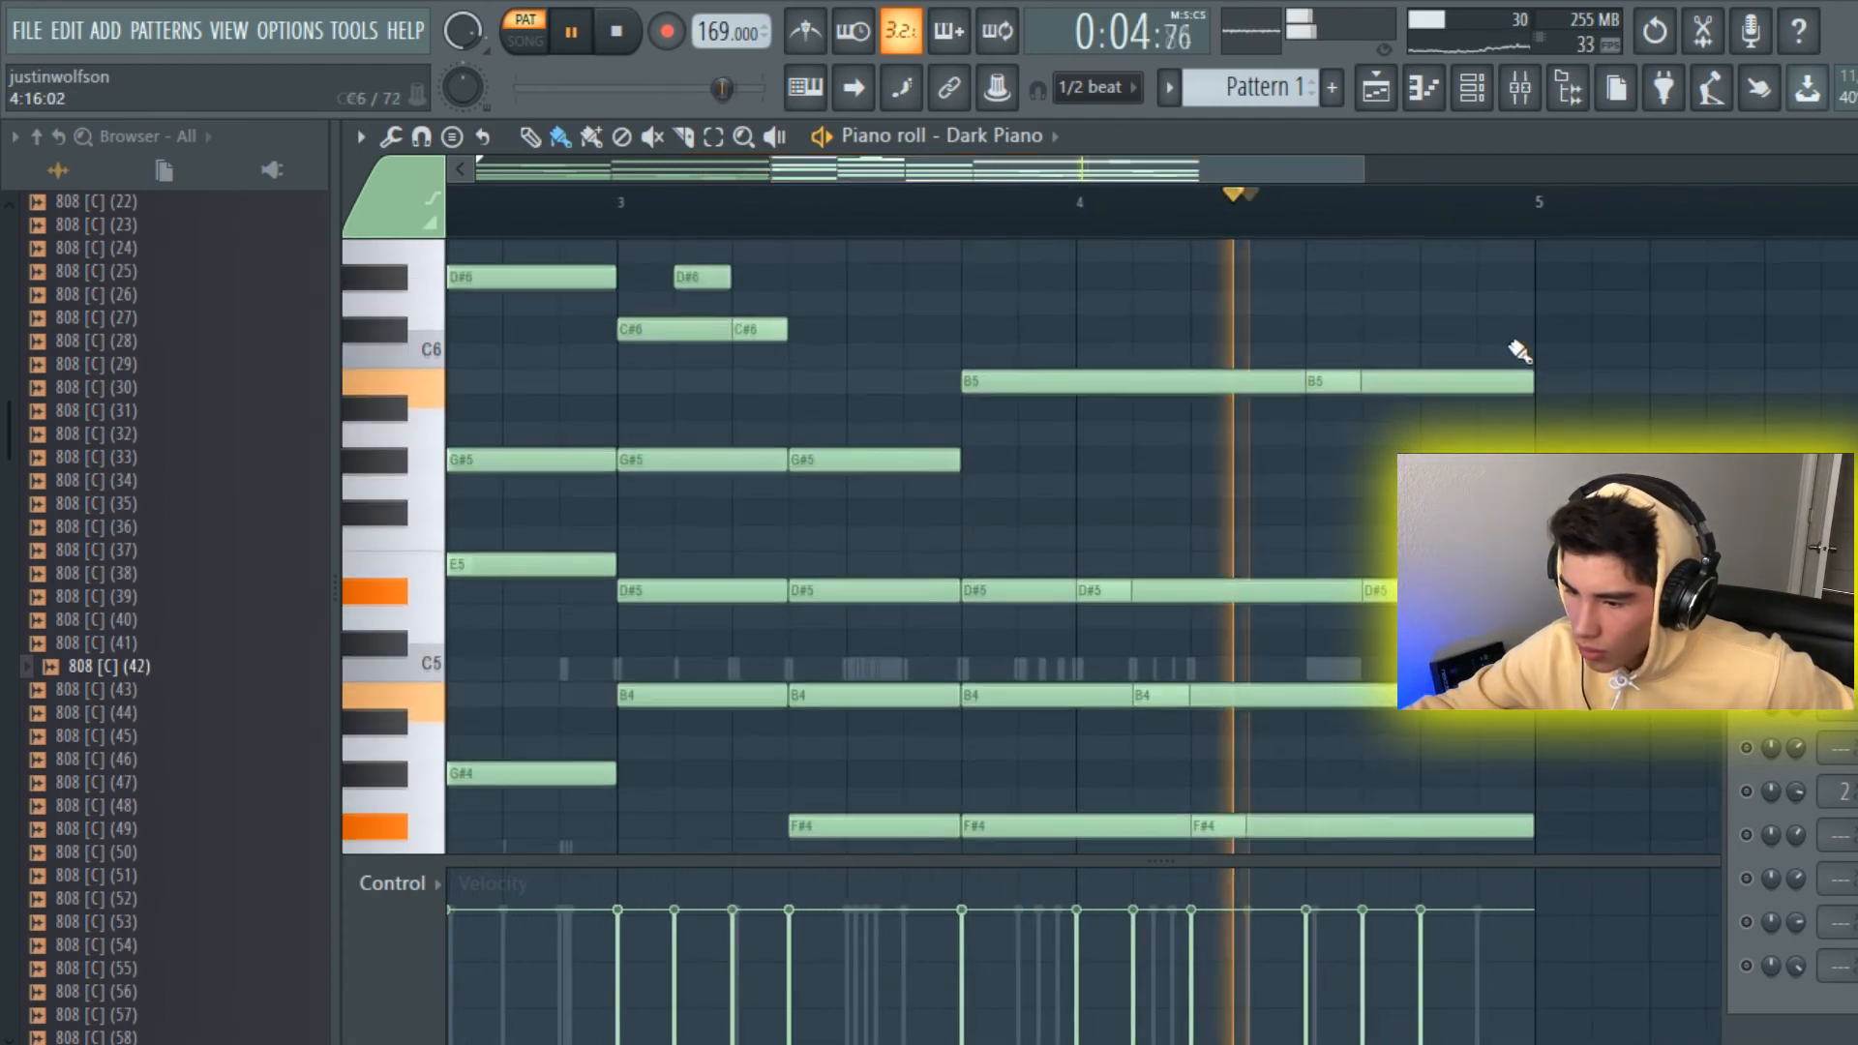
pyautogui.scroll(3, 1403, 290)
pyautogui.moveTo(1296, 172); pyautogui.dragTo(1675, 299)
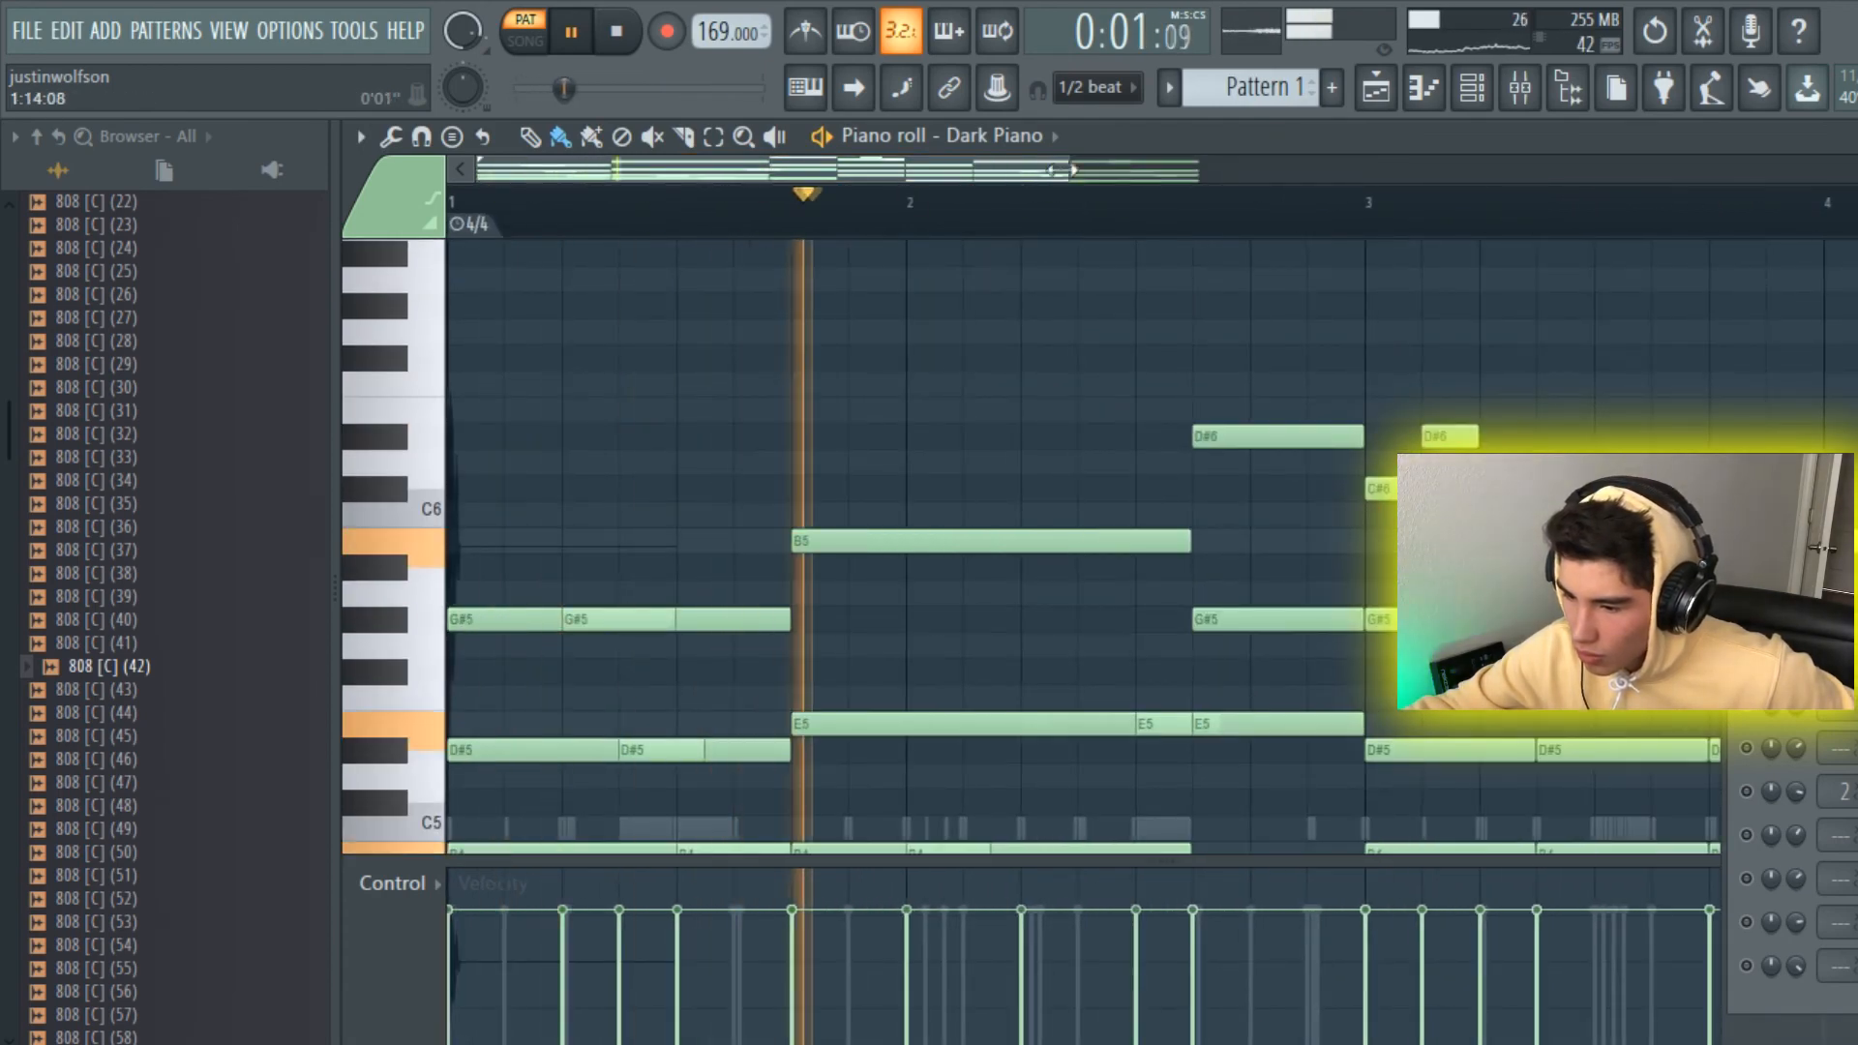
pyautogui.scroll(-4, 1551, 331)
pyautogui.scroll(3, 1551, 332)
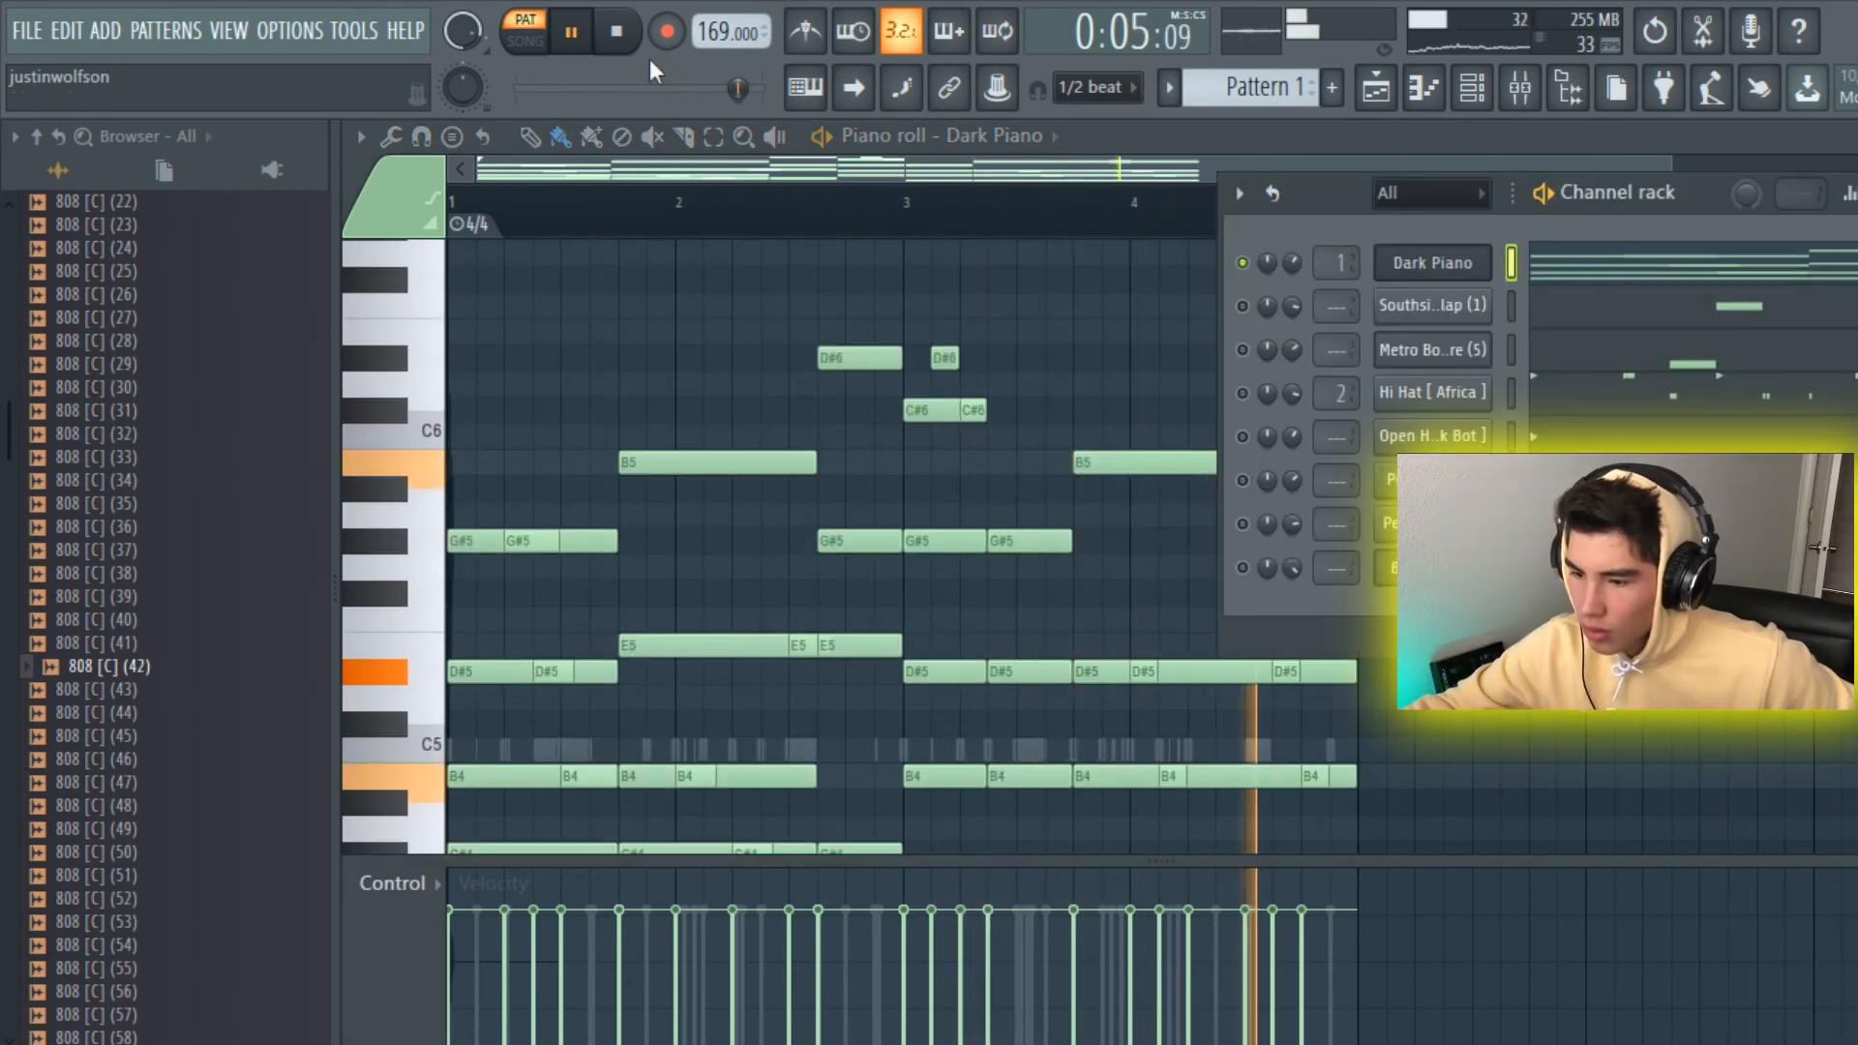
# Step: Unmute the clap, snare, hi-hat, open hat and percs during playback, finishing with the 808 [C] (42) channel
pyautogui.click(1243, 393)
pyautogui.click(1242, 437)
pyautogui.click(1243, 480)
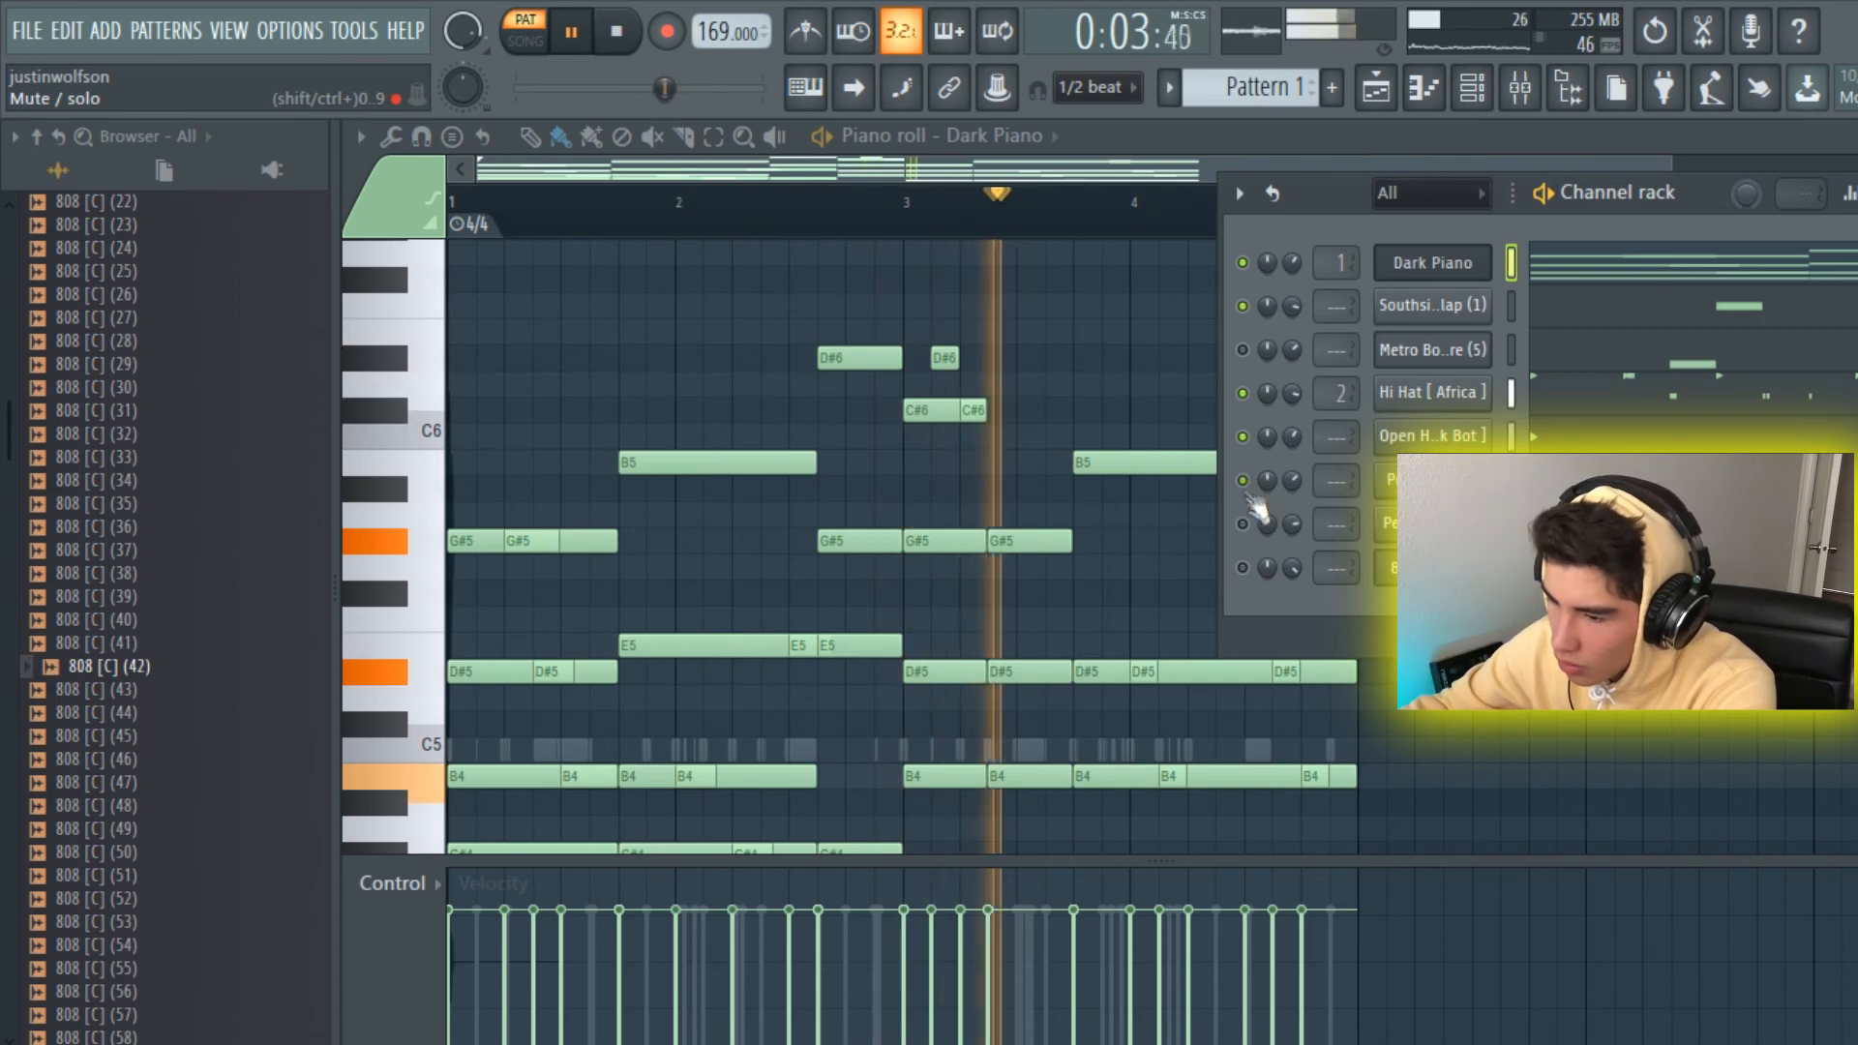
pyautogui.click(1243, 349)
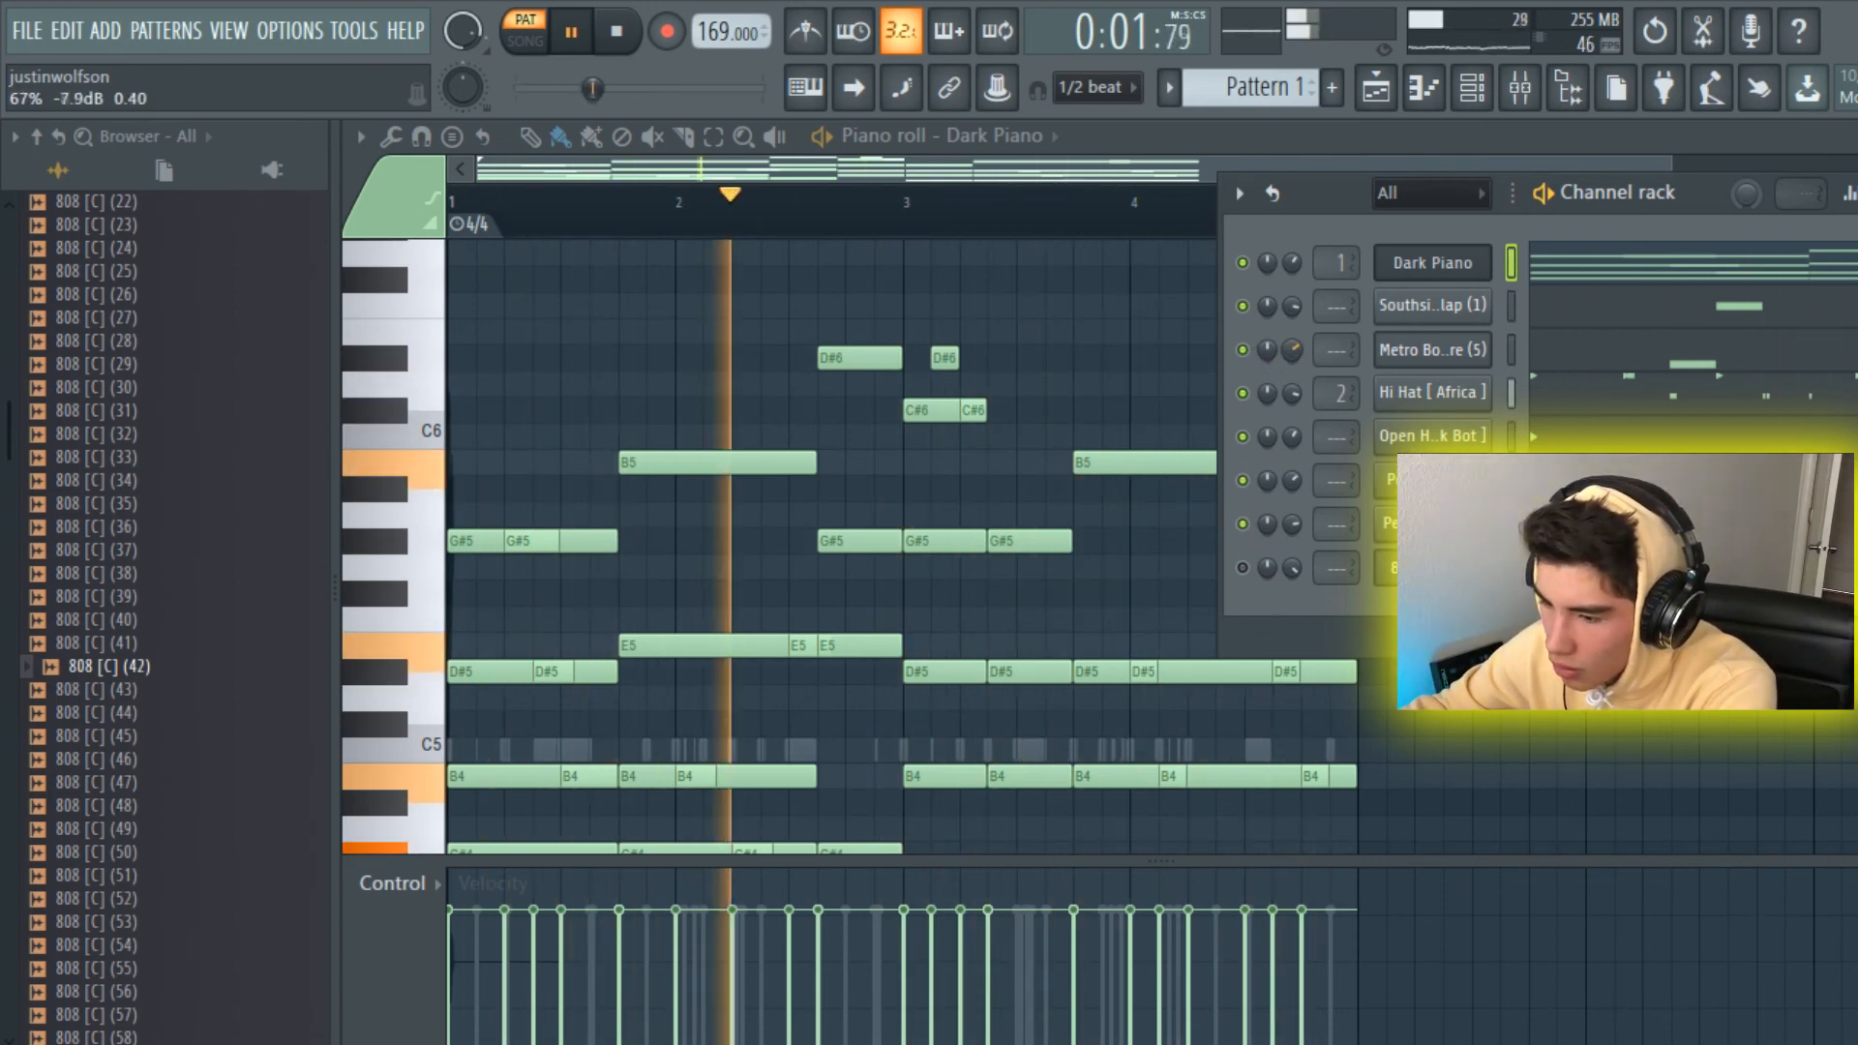
pyautogui.click(1244, 570)
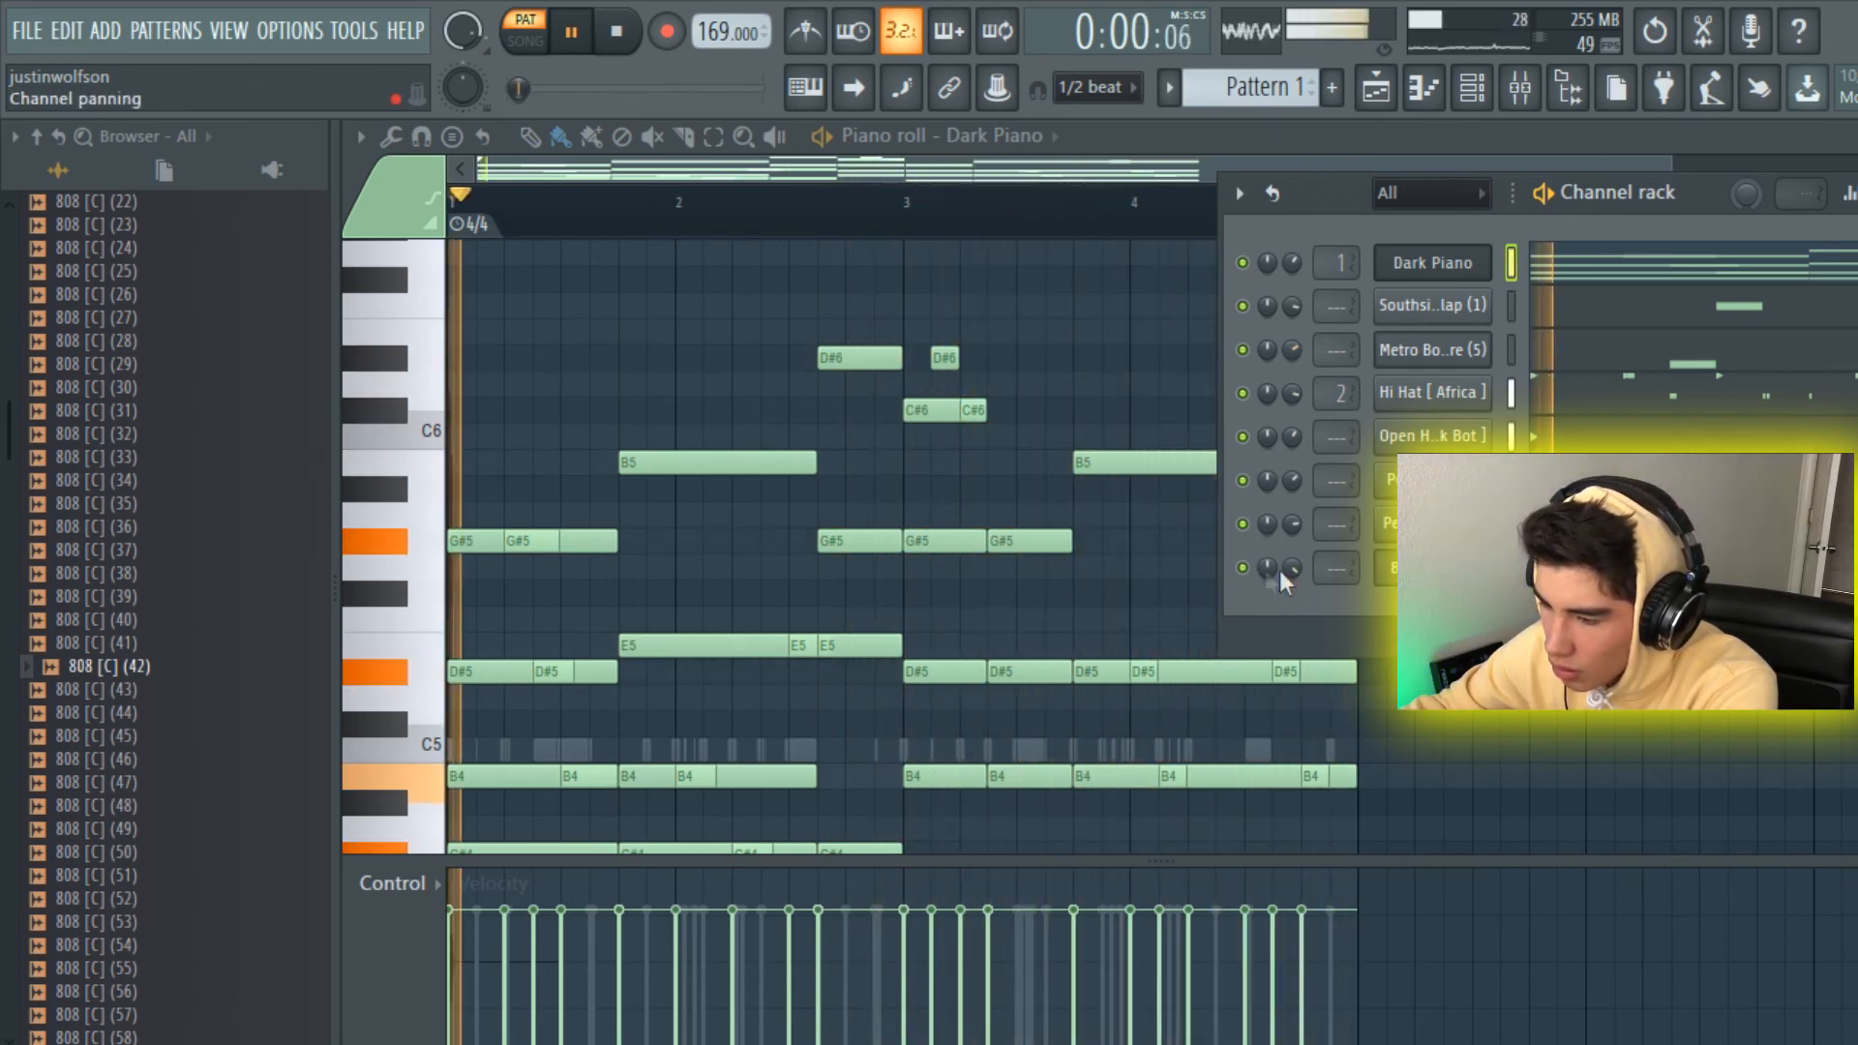